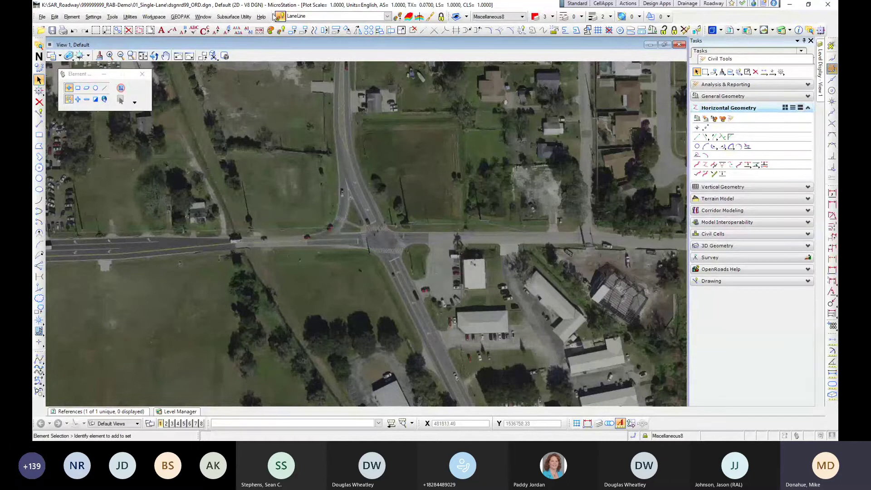
Step: Undock the Features Definition Toggle Bar and dock it back in its original place
{"action": "left_click_drag", "start_coordinate": [274, 15], "coordinate": [340, 120]}
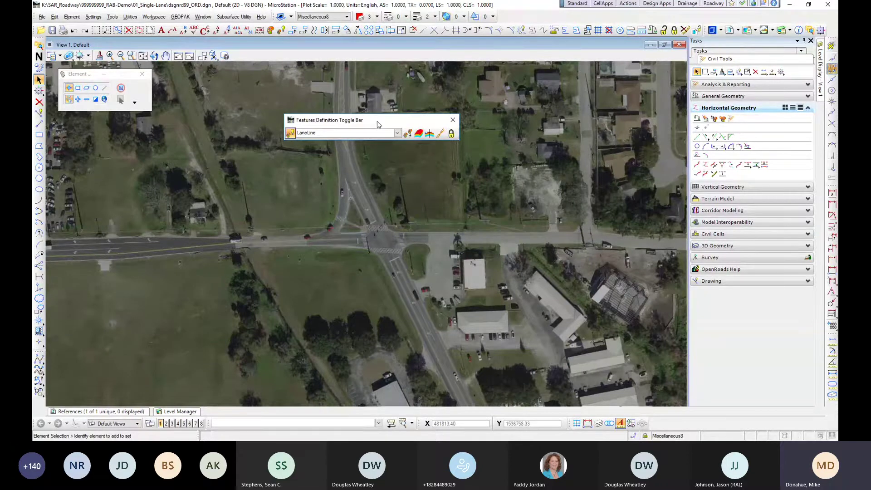
{"action": "left_click_drag", "start_coordinate": [377, 124], "coordinate": [314, 16]}
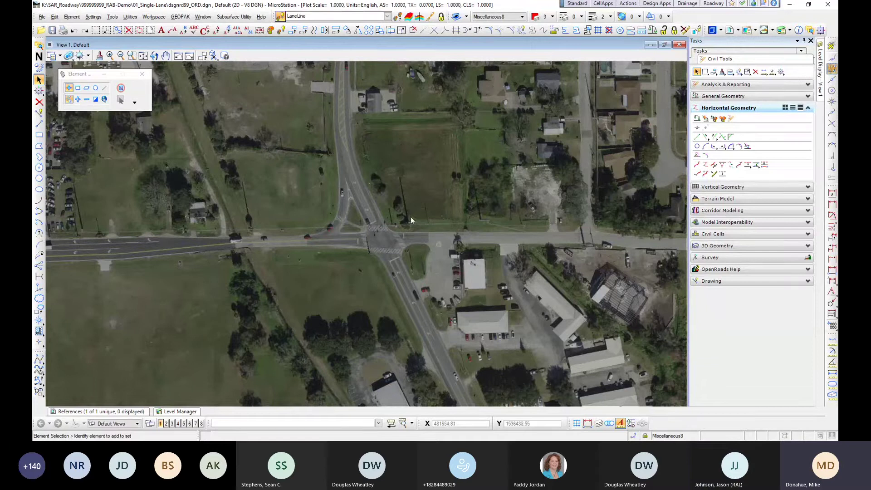
Step: Draw a circle with a 90 ft radius centred just west of the main intersection's middle
{"action": "scroll", "coordinate": [402, 206], "scroll_direction": "down", "scroll_amount": 1}
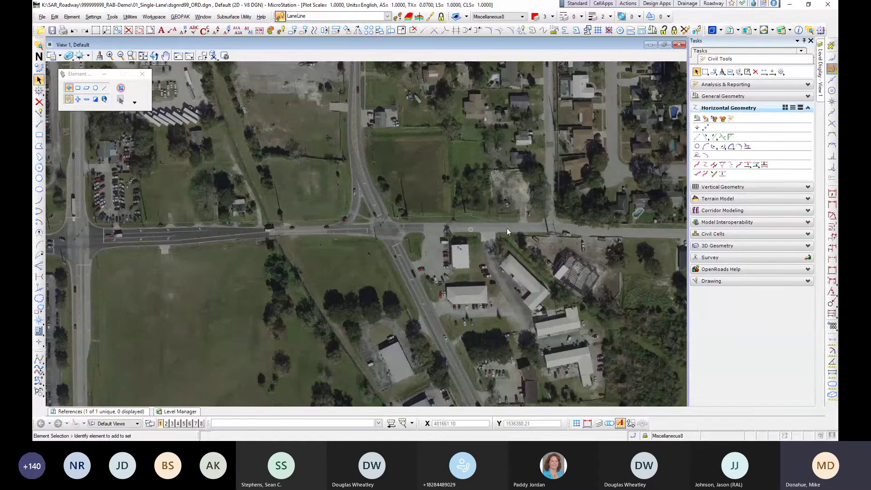
{"action": "scroll", "coordinate": [385, 230], "scroll_direction": "up", "scroll_amount": 4}
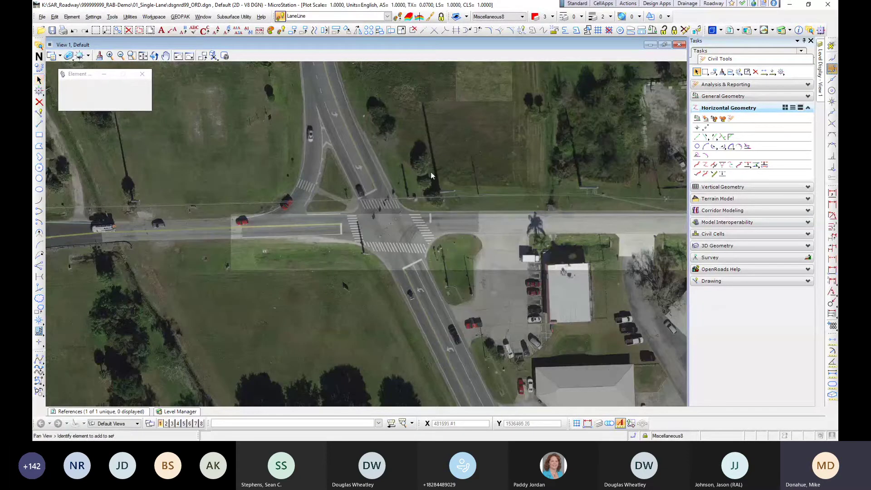
{"action": "middle_click_drag", "start_coordinate": [431, 172], "coordinate": [467, 209]}
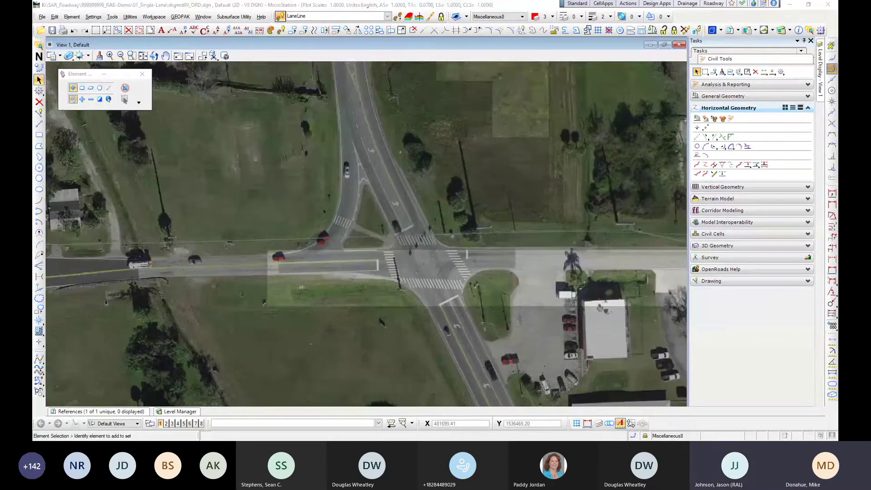
{"action": "left_click", "coordinate": [698, 147]}
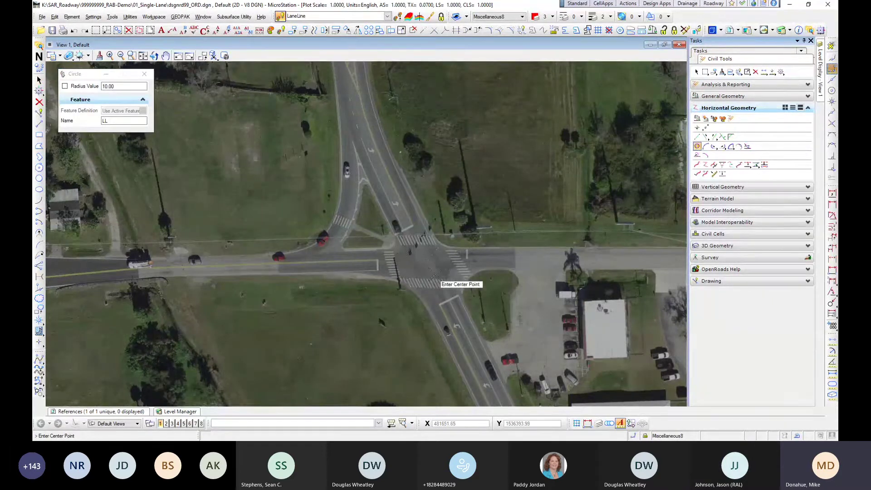
{"action": "left_click", "coordinate": [403, 260]}
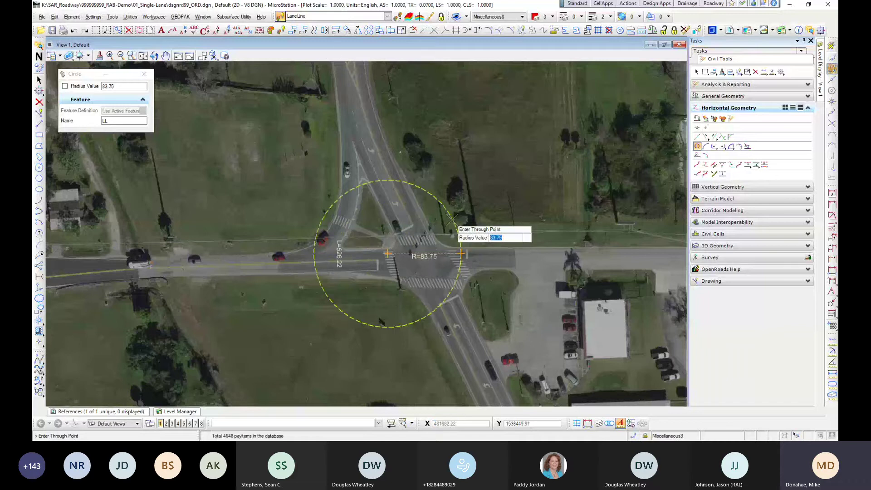
{"action": "type", "text": "90"}
{"action": "key", "text": "Return"}
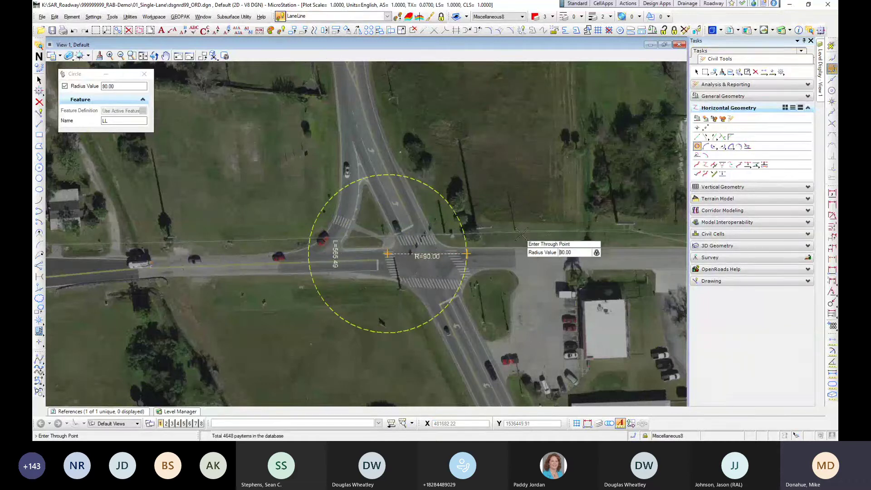
{"action": "left_click", "coordinate": [529, 177]}
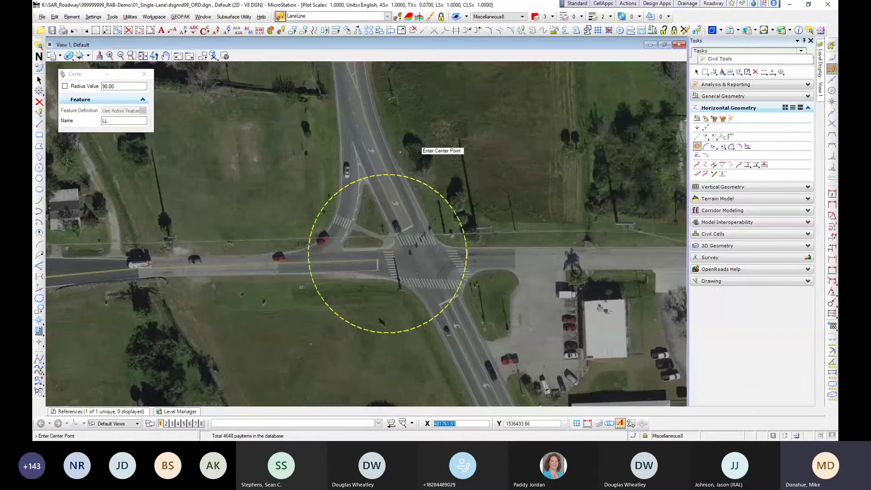
Step: Offset the 90 ft circle 14 ft inward to create a second concentric circle
{"action": "left_click", "coordinate": [748, 164]}
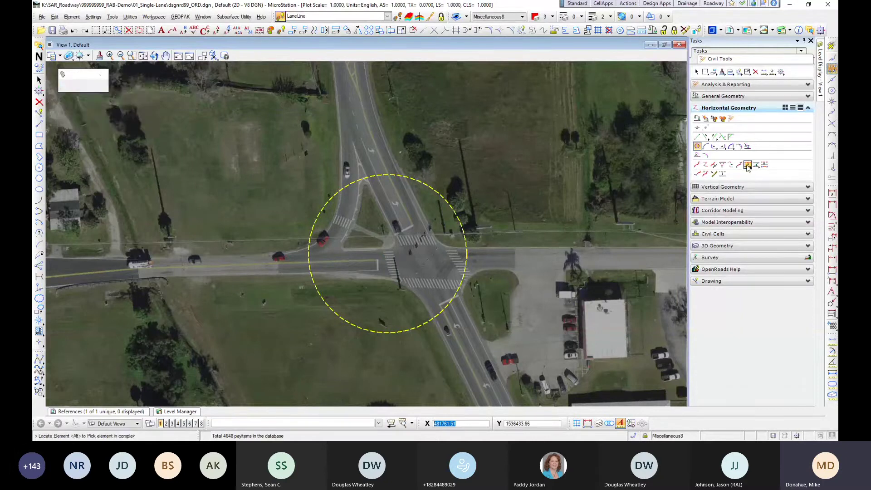
{"action": "left_click", "coordinate": [398, 174]}
{"action": "type", "text": "-14"}
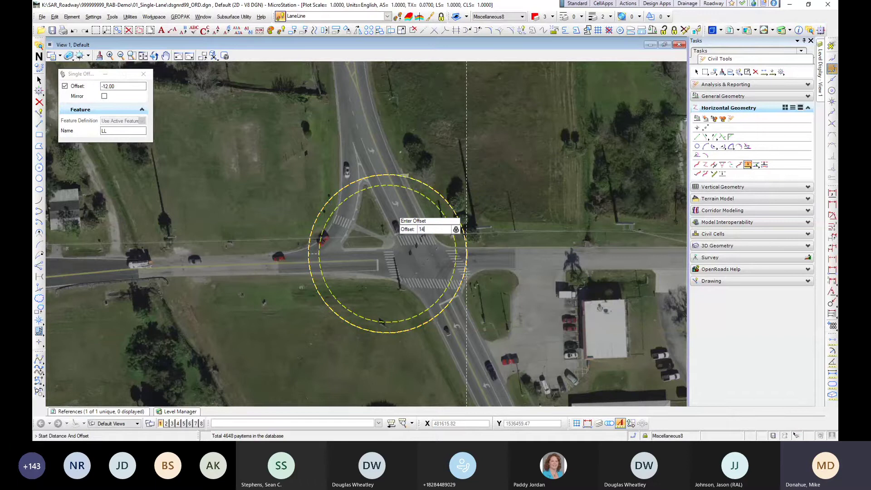
{"action": "key", "text": "Return"}
{"action": "left_click", "coordinate": [392, 202]}
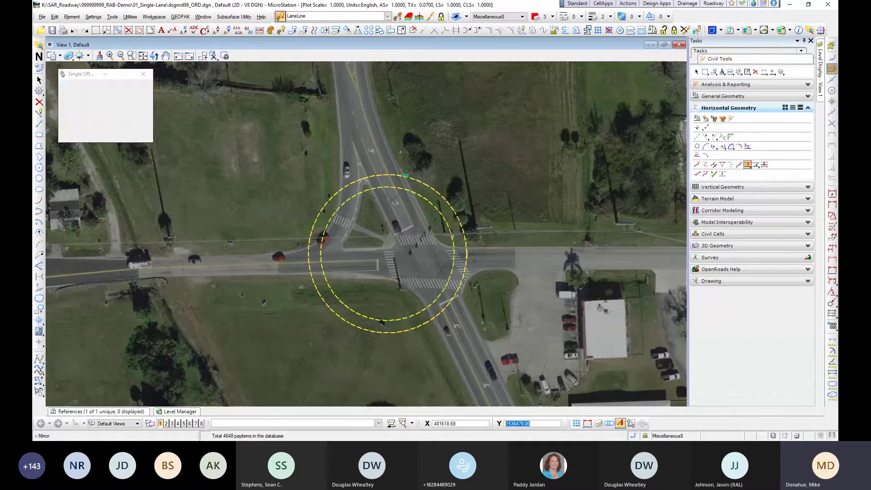
Step: Offset the inner circle another 14 ft inward to create a third concentric circle
{"action": "left_click", "coordinate": [397, 189]}
{"action": "left_click", "coordinate": [393, 221]}
{"action": "left_click", "coordinate": [395, 224]}
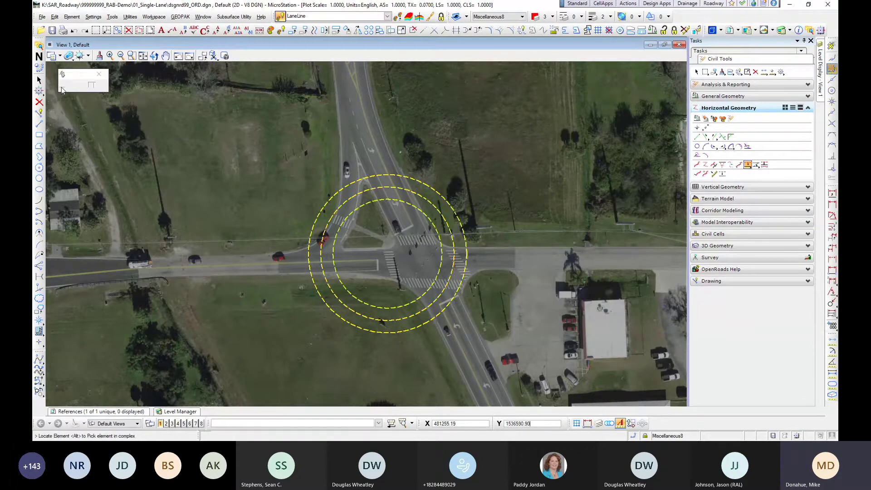
Step: Select the outer circle to examine its editable radius dimension, and clear the selection
{"action": "left_click", "coordinate": [39, 81]}
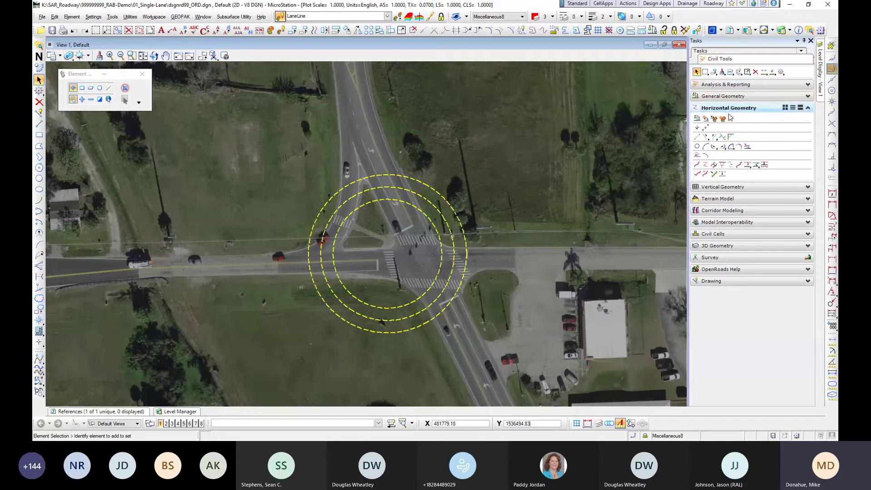
{"action": "left_click", "coordinate": [429, 185]}
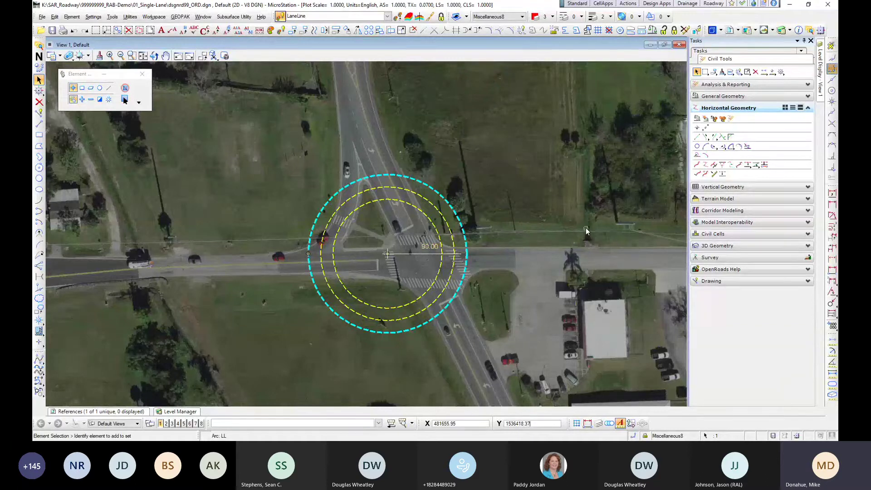
{"action": "left_click", "coordinate": [514, 197]}
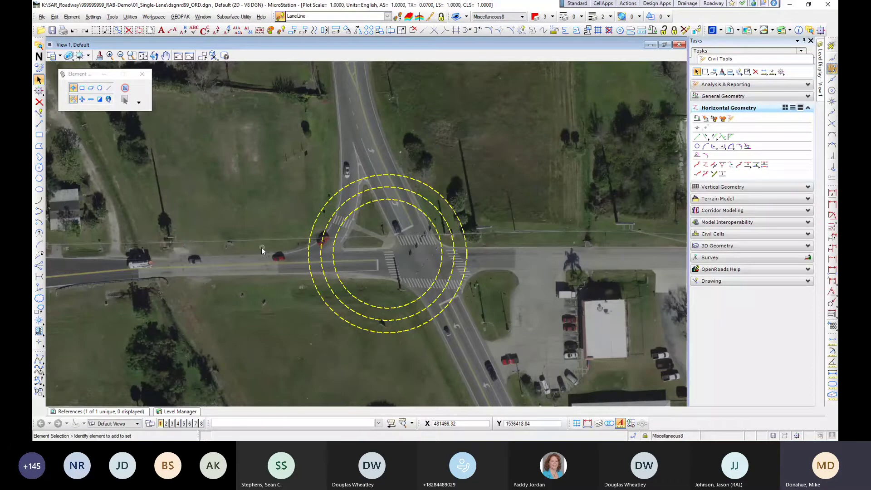
Step: Draw a line about 80 ft long along the west approach's yellow centerline, from the white truck eastward, and turn off AccuDraw
{"action": "left_click", "coordinate": [698, 137]}
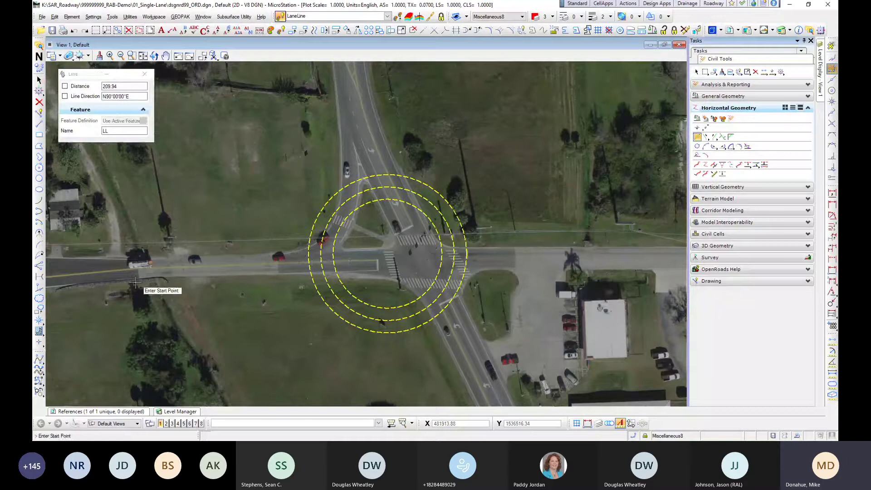
{"action": "scroll", "coordinate": [136, 281], "scroll_direction": "up", "scroll_amount": 5}
{"action": "left_click", "coordinate": [143, 231]}
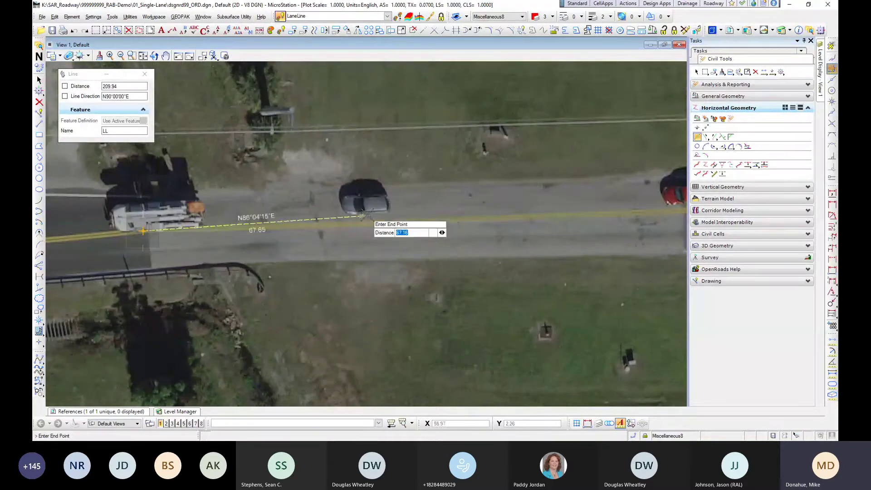
{"action": "left_click", "coordinate": [412, 221]}
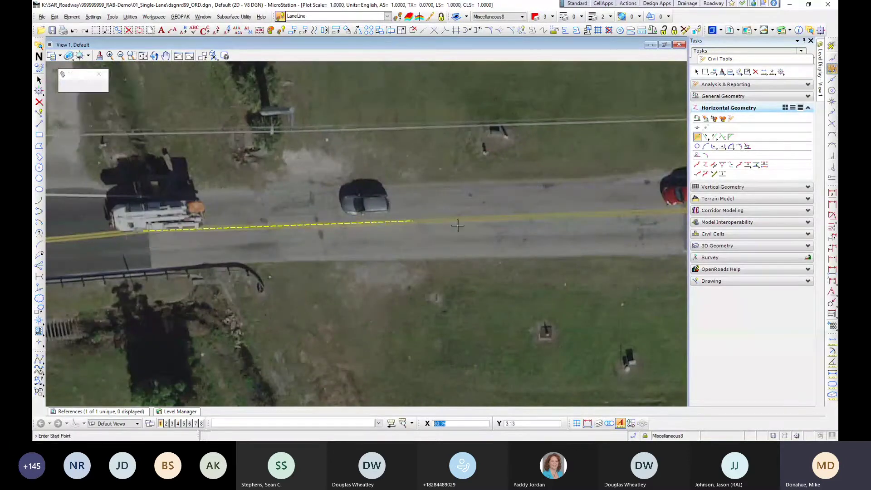
{"action": "left_click", "coordinate": [821, 32]}
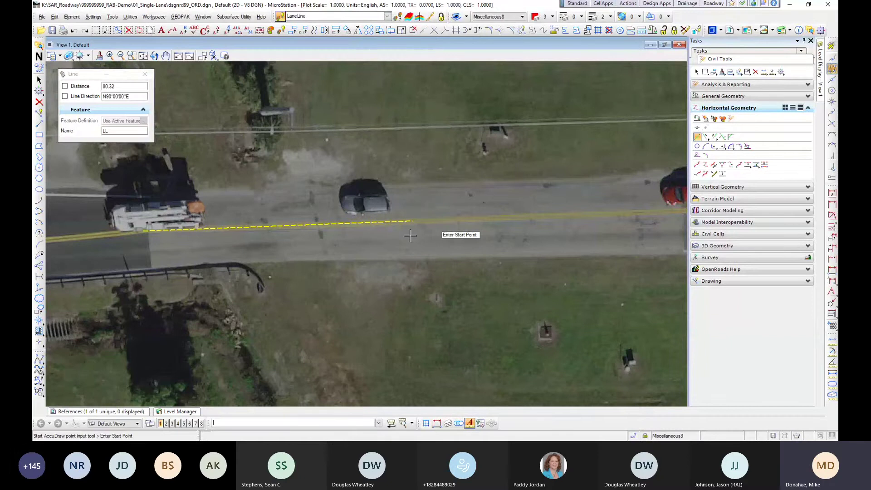
{"action": "scroll", "coordinate": [435, 225], "scroll_direction": "down", "scroll_amount": 5}
{"action": "middle_click_drag", "start_coordinate": [459, 215], "coordinate": [309, 224]}
{"action": "scroll", "coordinate": [309, 223], "scroll_direction": "up", "scroll_amount": 2}
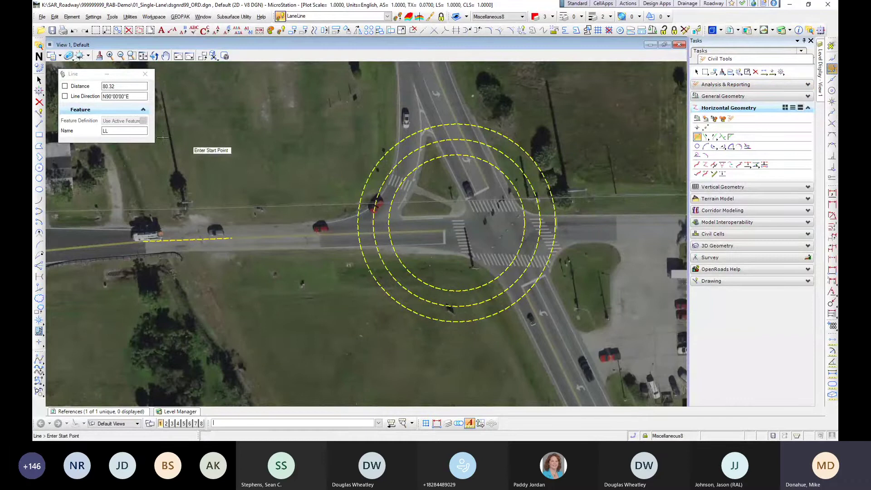
{"action": "left_click", "coordinate": [39, 80]}
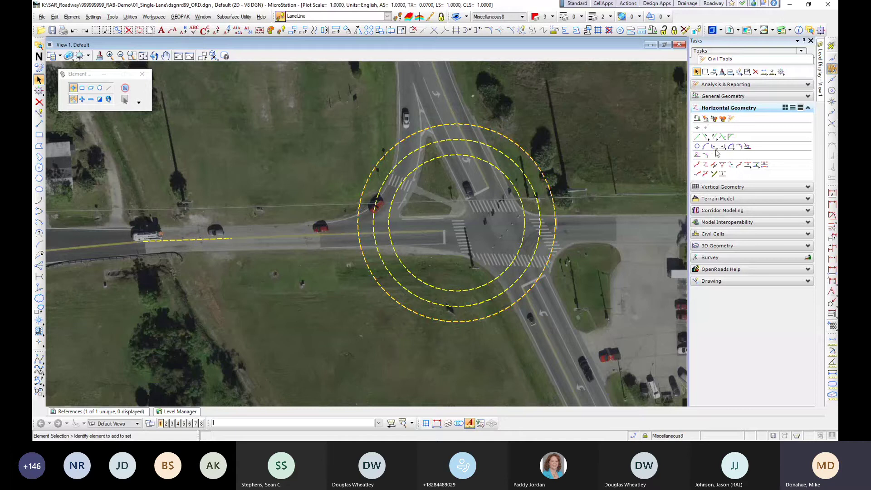
Step: Move the west end of the approach line eastward to shorten it to about 71 ft
{"action": "left_click", "coordinate": [208, 240]}
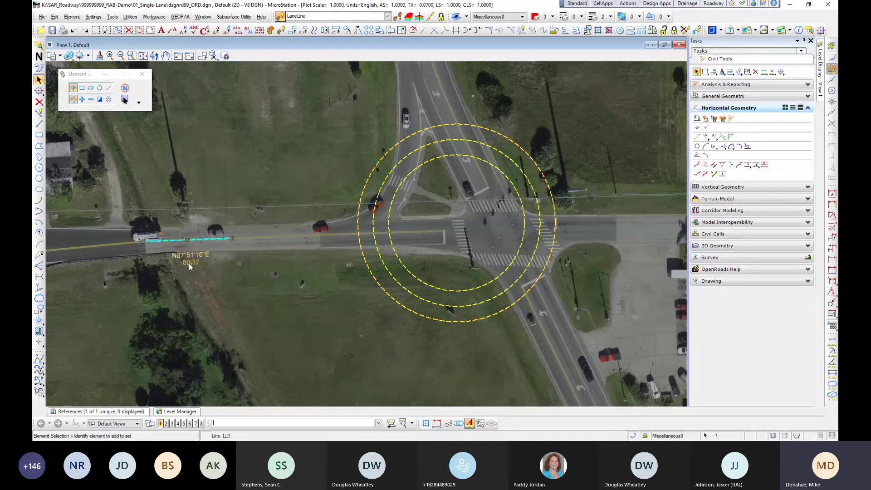
{"action": "left_click", "coordinate": [144, 239]}
{"action": "left_click", "coordinate": [164, 279]}
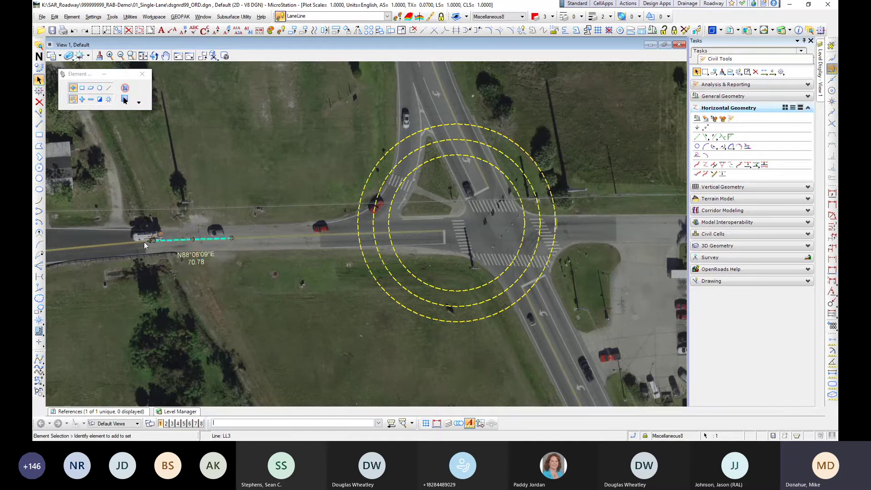
Step: Try stretching the approach line's west end and shifting the whole line sideways, and clear the selection
{"action": "left_click", "coordinate": [148, 242]}
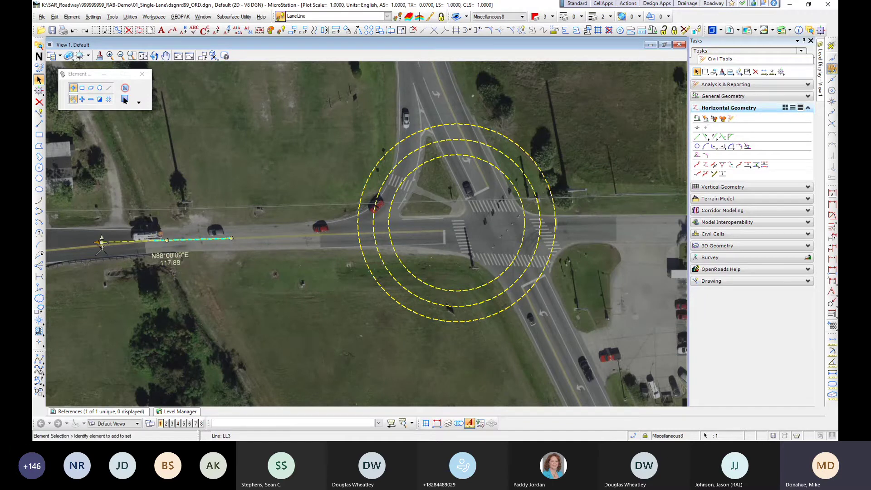
{"action": "left_click", "coordinate": [154, 241]}
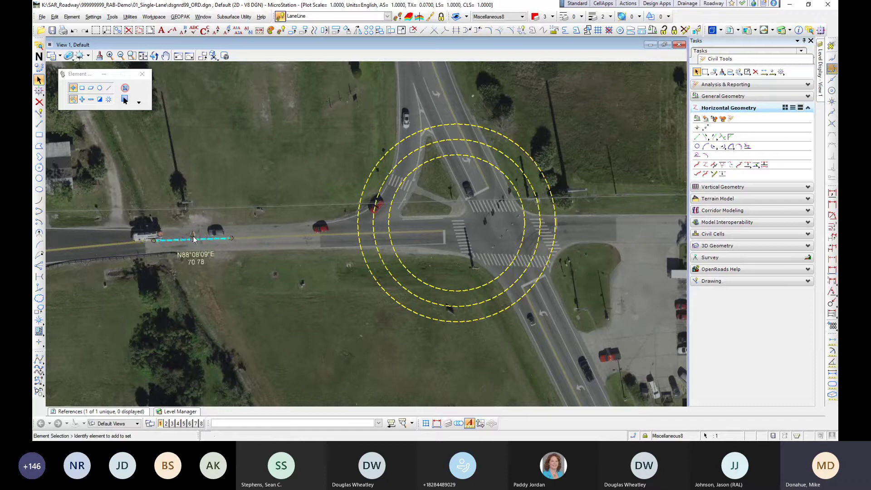
{"action": "left_click", "coordinate": [193, 239]}
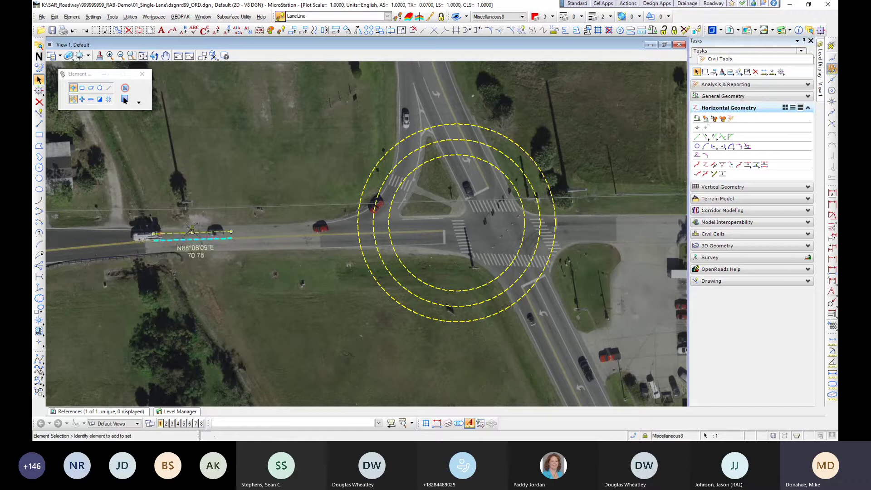
{"action": "right_click", "coordinate": [196, 253]}
{"action": "left_click", "coordinate": [264, 246]}
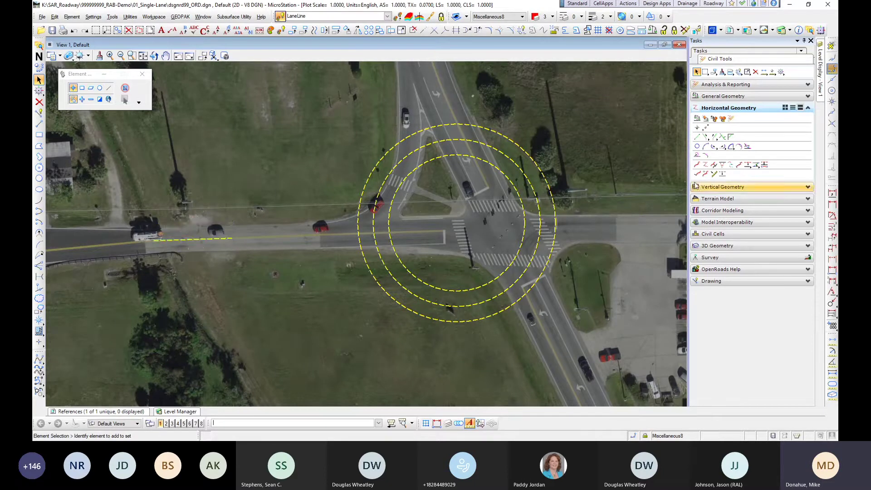
Step: Draw a simple arc from the west approach line with a 400 ft radius, about 86 ft long, with Trim/Extend set to Back
{"action": "left_click", "coordinate": [724, 148]}
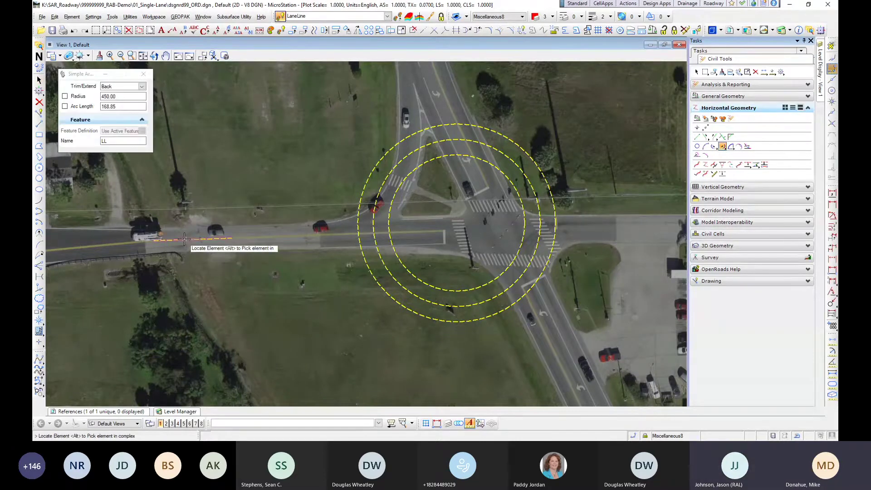
{"action": "left_click", "coordinate": [189, 255]}
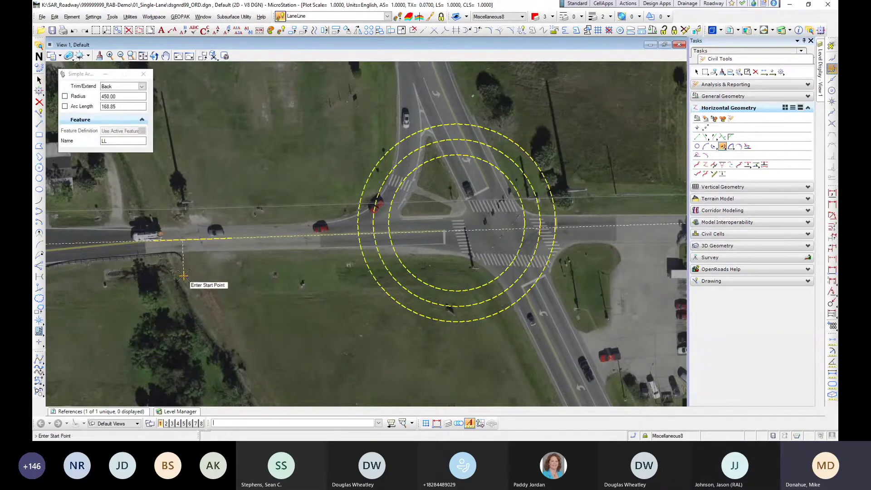
{"action": "left_click", "coordinate": [182, 239]}
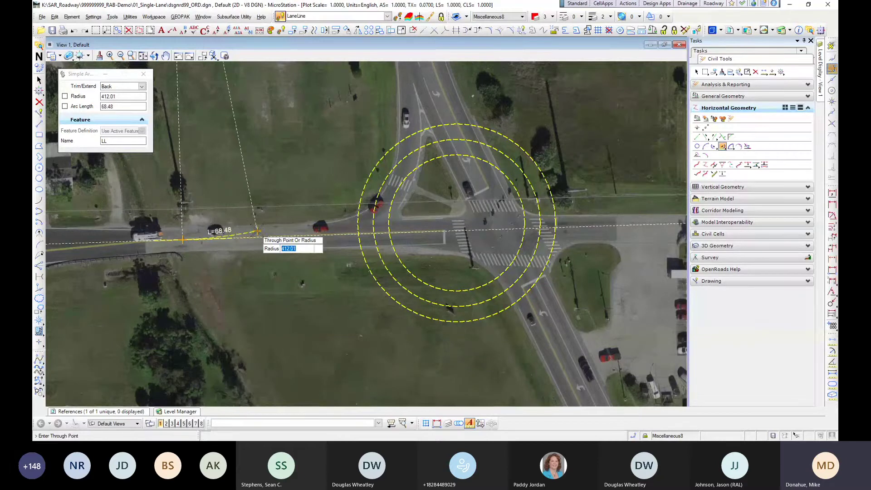
{"action": "type", "text": "400"}
{"action": "key", "text": "Return"}
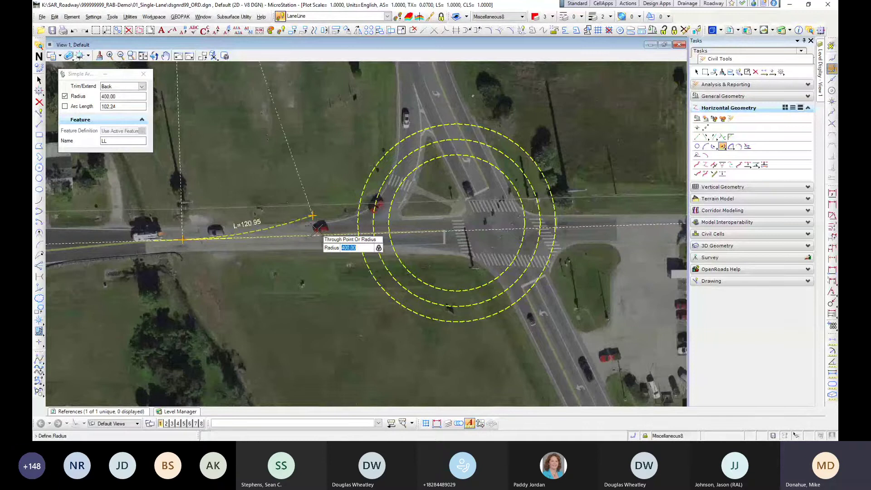
{"action": "left_click", "coordinate": [318, 229]}
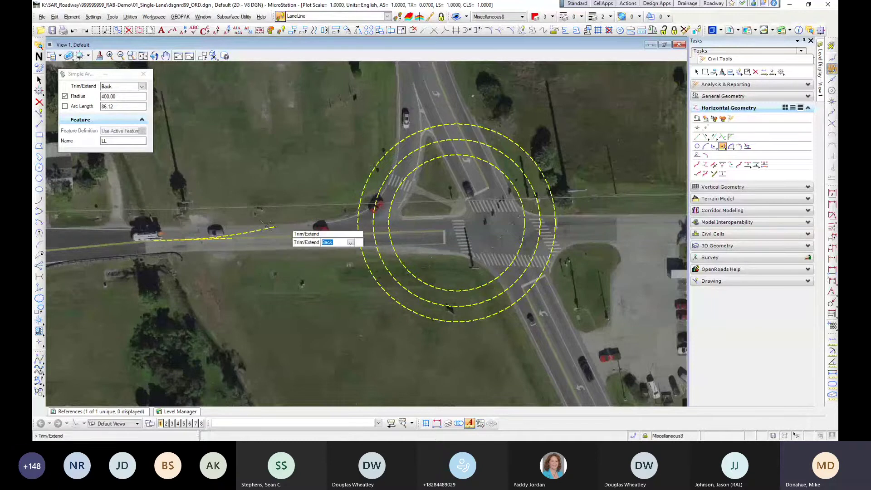
{"action": "left_click", "coordinate": [268, 238]}
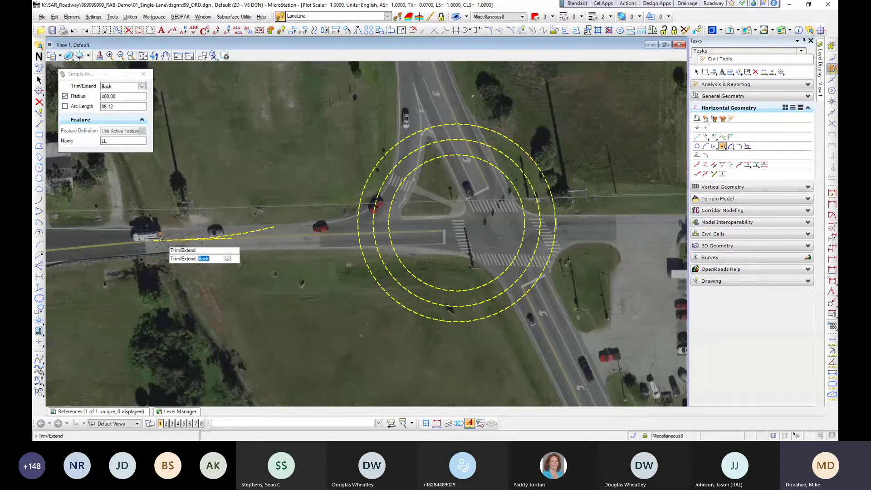
{"action": "left_click", "coordinate": [256, 263]}
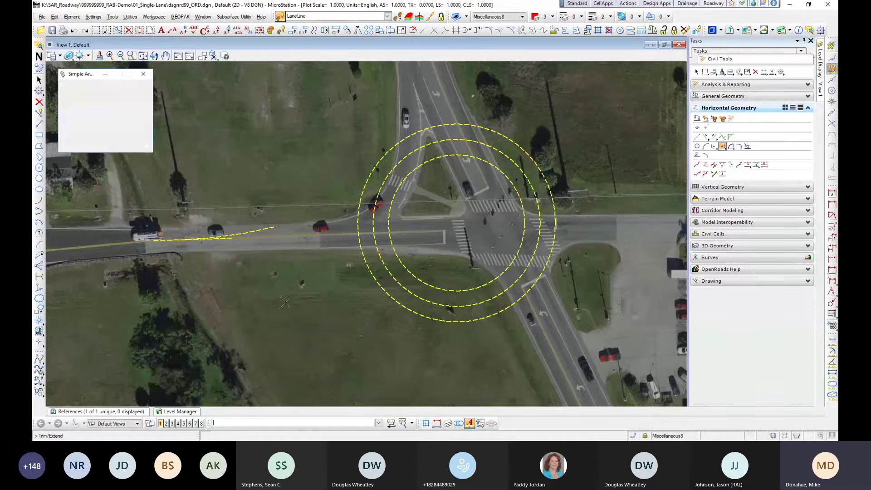
Step: Swing the east end of the west approach line slightly southward, keeping its length
{"action": "left_click", "coordinate": [39, 80]}
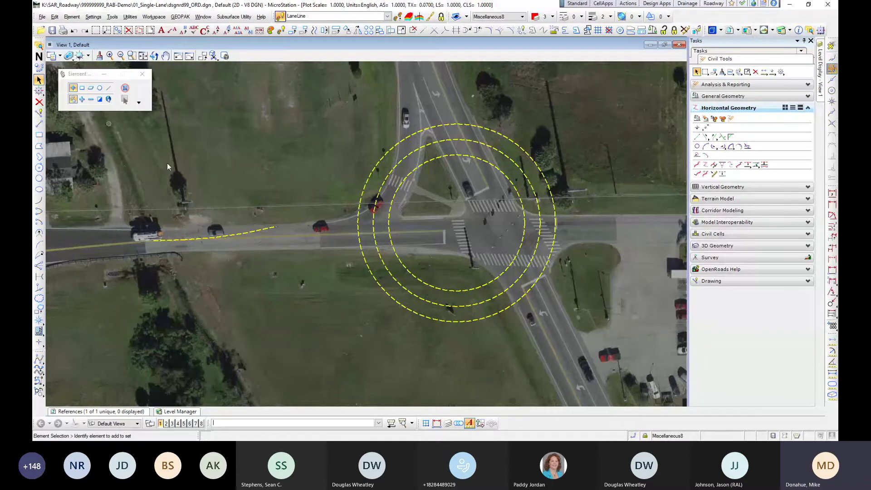
{"action": "left_click", "coordinate": [165, 240]}
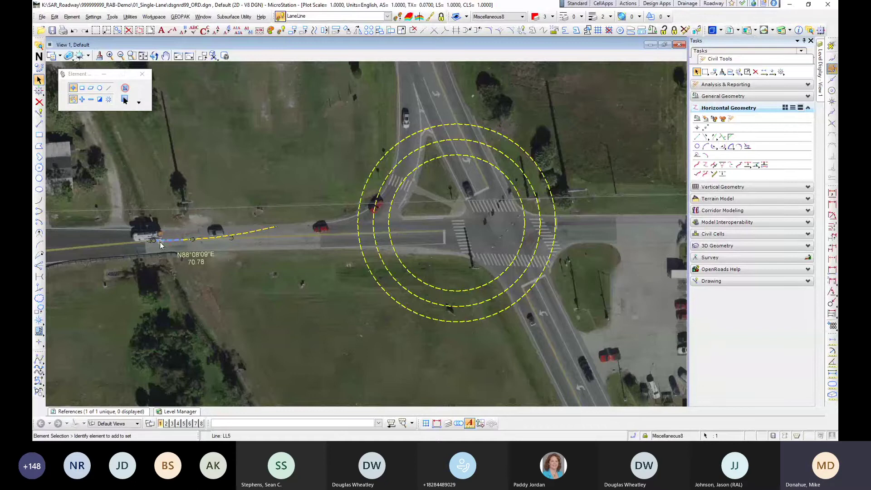
{"action": "scroll", "coordinate": [160, 240], "scroll_direction": "up", "scroll_amount": 3}
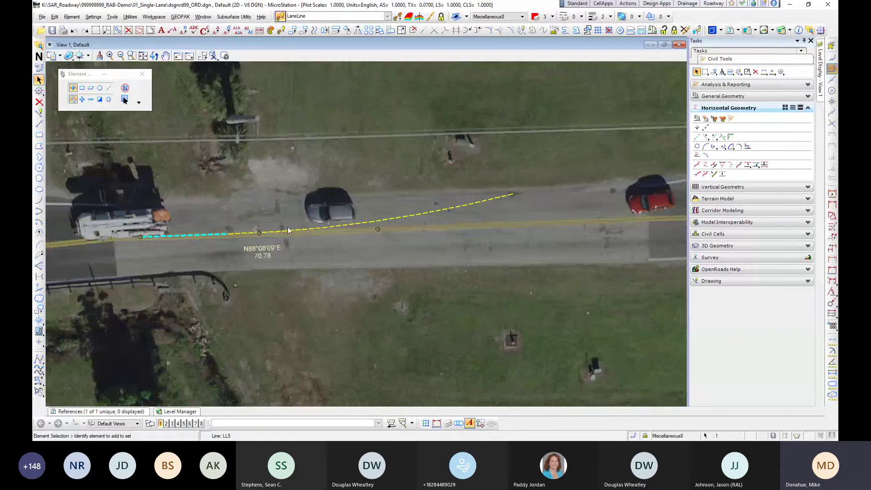
{"action": "left_click_drag", "start_coordinate": [378, 229], "coordinate": [411, 233]}
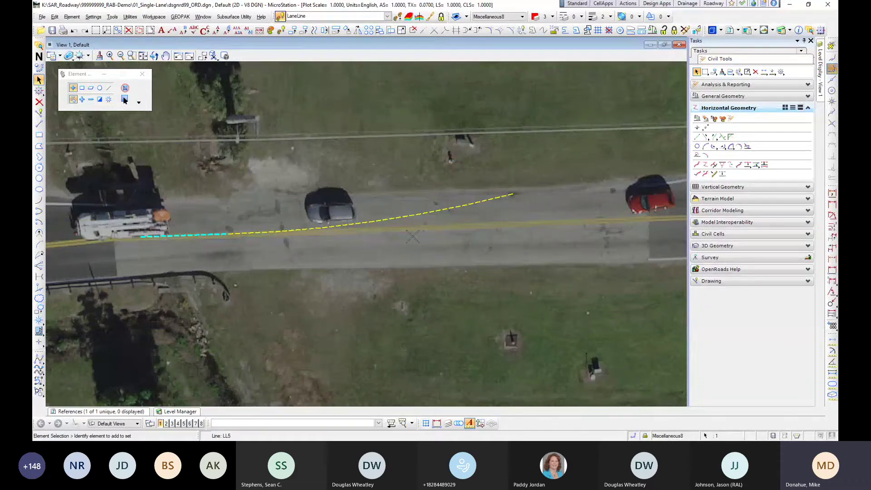
Step: Slide the start of the 400 ft arc east along the approach line and back west, leaving the arc about 85 ft long
{"action": "left_click", "coordinate": [309, 231]}
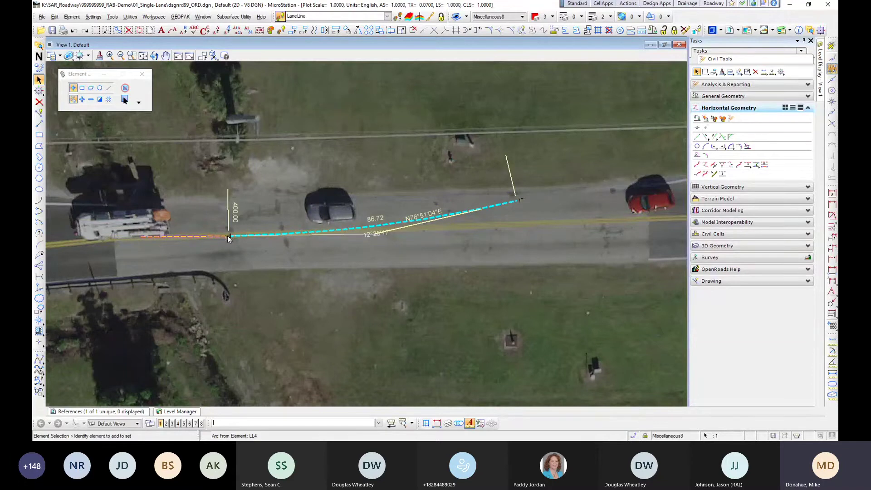
{"action": "left_click_drag", "start_coordinate": [227, 234], "coordinate": [324, 234]}
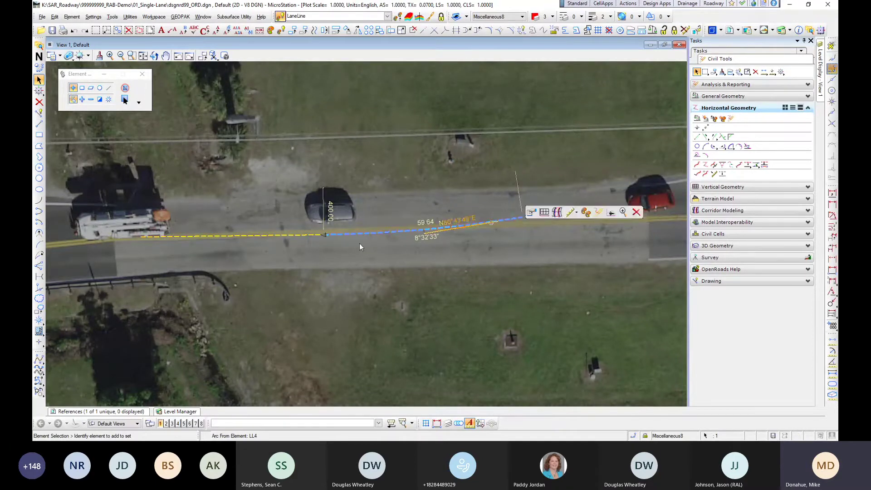
{"action": "left_click_drag", "start_coordinate": [324, 235], "coordinate": [235, 235]}
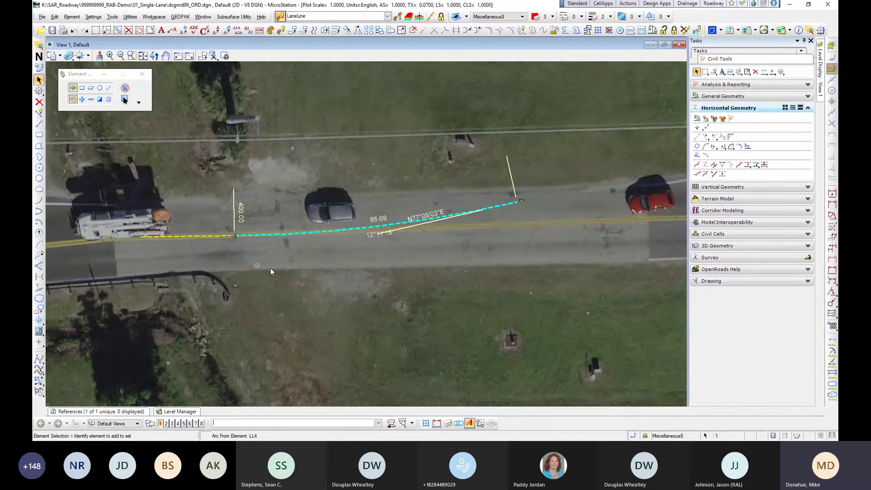
{"action": "left_click", "coordinate": [269, 265]}
Step: Draw a line tangent from the 400 ft arc through the roundabout circles to the intersection's west crosswalk, with Trim/Extend set to Back
{"action": "scroll", "coordinate": [271, 252], "scroll_direction": "down", "scroll_amount": 3}
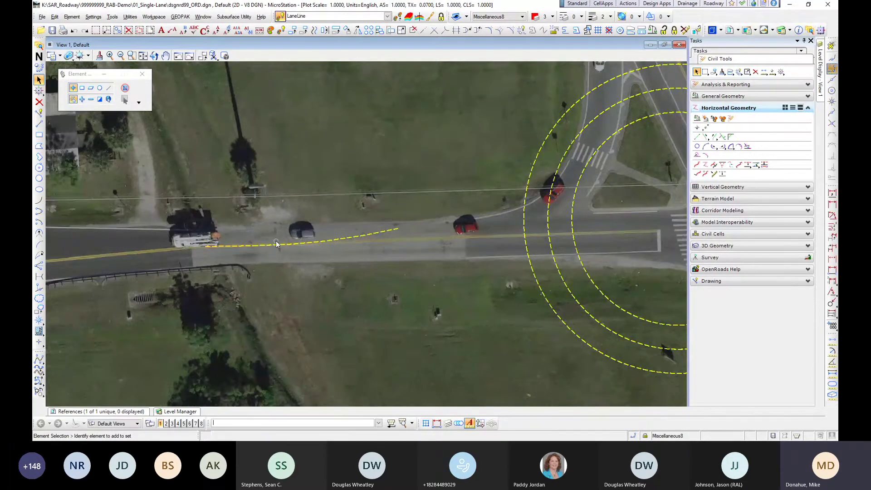
{"action": "middle_click_drag", "start_coordinate": [392, 246], "coordinate": [296, 247]}
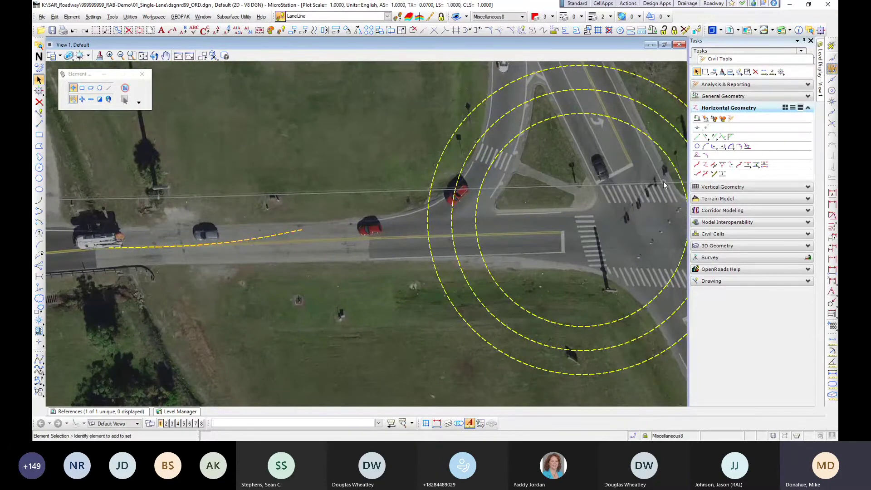
{"action": "left_click", "coordinate": [706, 137]}
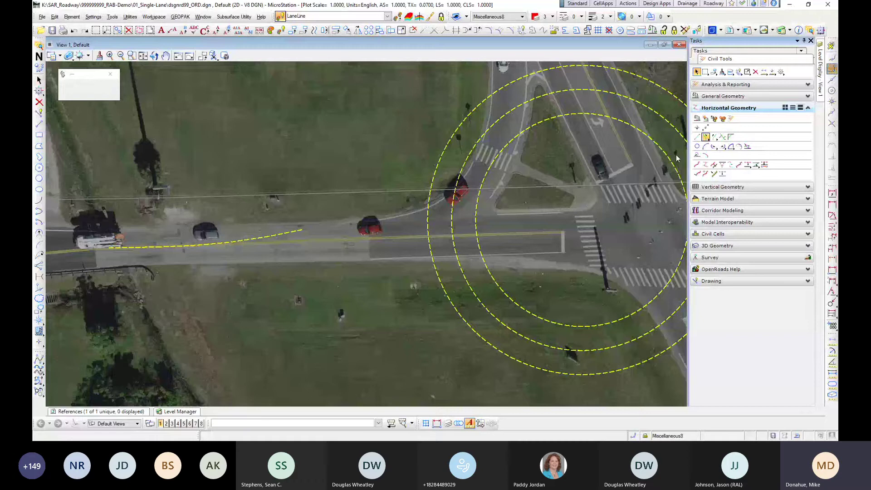
{"action": "left_click", "coordinate": [295, 232]}
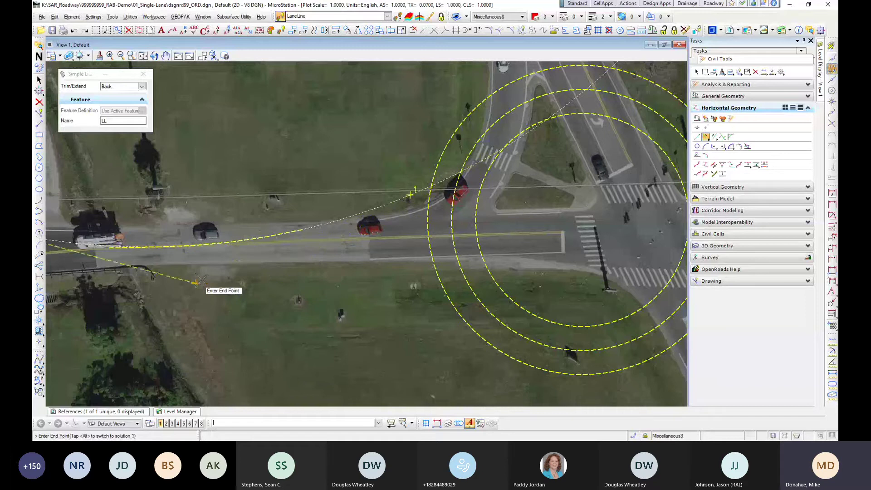
{"action": "key", "text": "alt"}
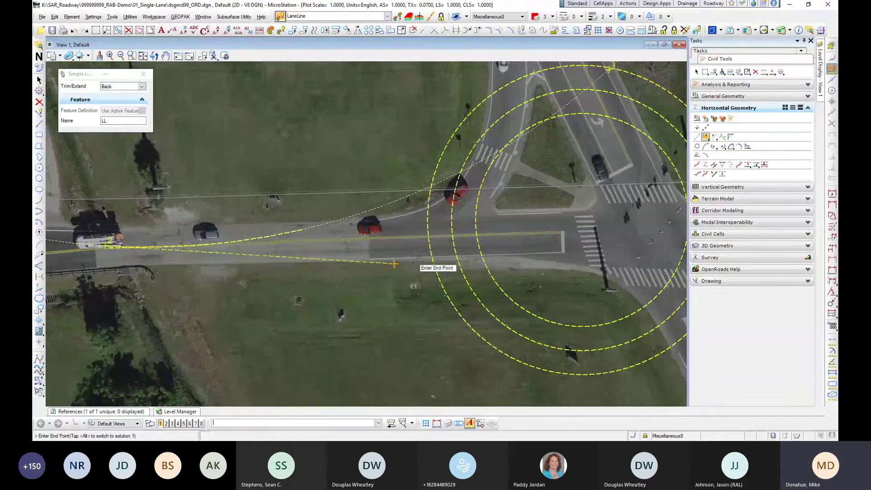
{"action": "left_click", "coordinate": [588, 193]}
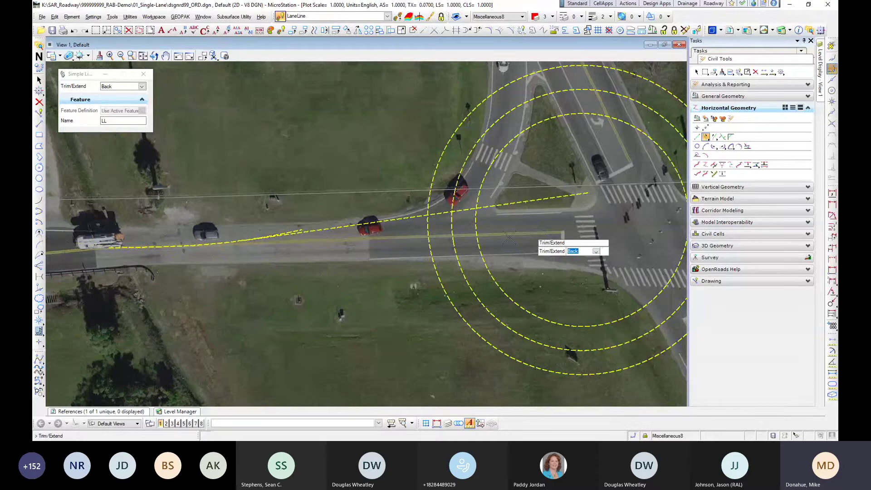
{"action": "left_click", "coordinate": [509, 238]}
Step: Slide the start of the 400 ft arc eastward along the approach line, past the dark car
{"action": "left_click", "coordinate": [39, 81]}
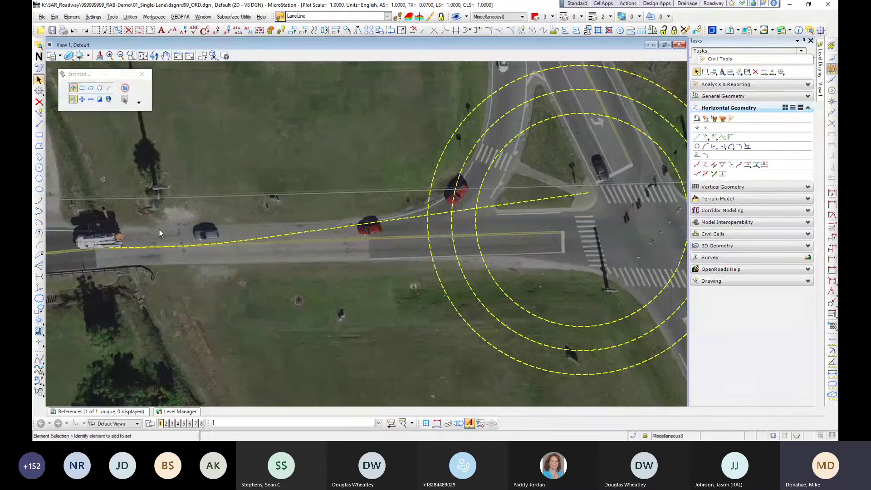
{"action": "left_click", "coordinate": [152, 247]}
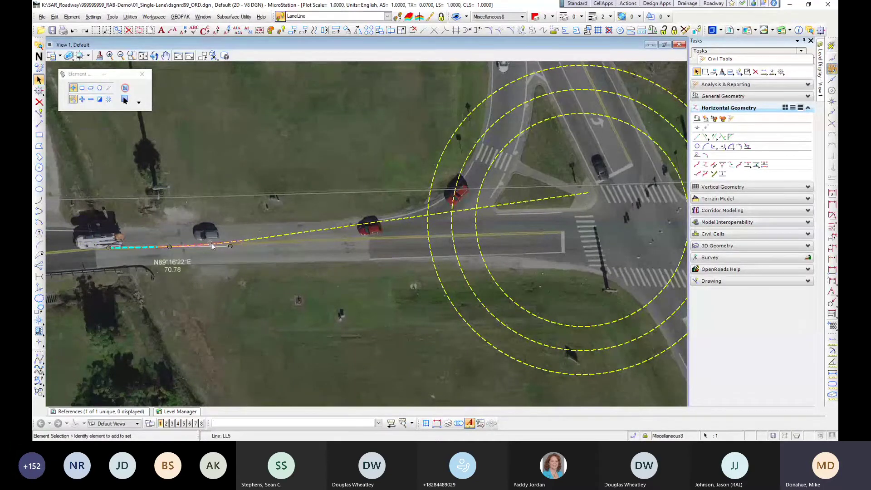
{"action": "left_click", "coordinate": [81, 263]}
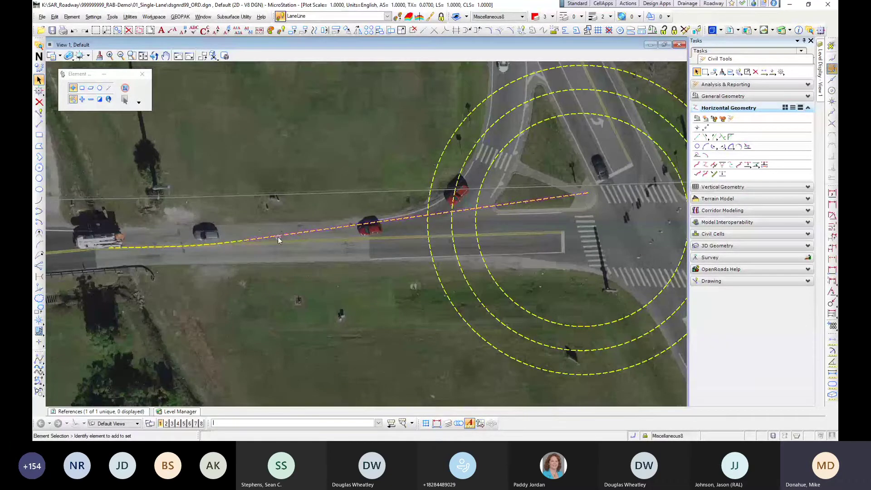
{"action": "left_click", "coordinate": [208, 247]}
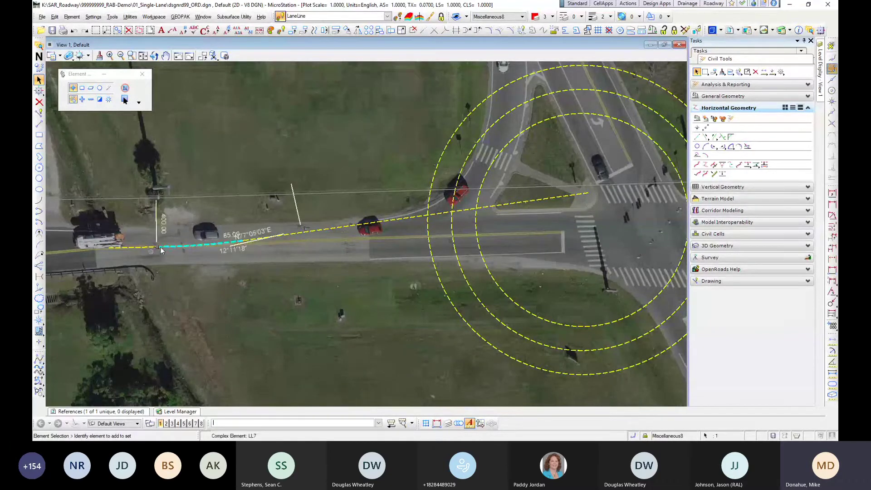
{"action": "left_click_drag", "start_coordinate": [161, 250], "coordinate": [217, 247]}
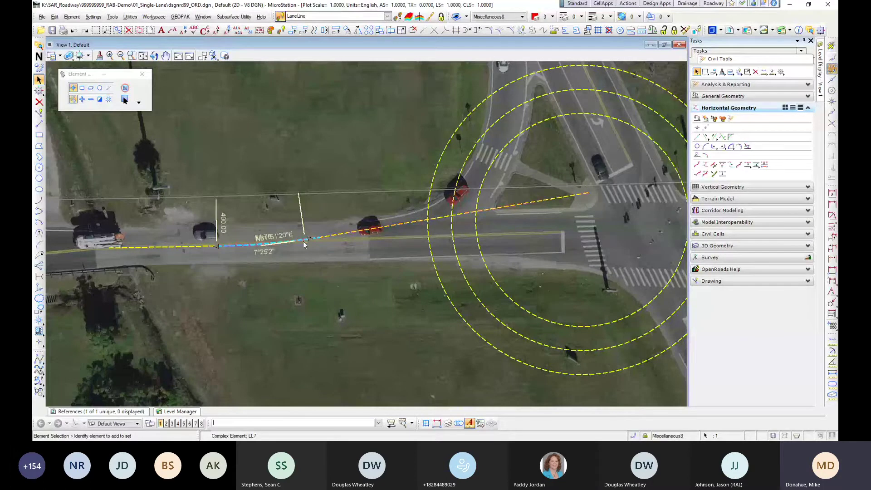
Step: Move the tangent line's east end slightly southeast and slide the start of the 400 ft arc back west toward the white truck
{"action": "left_click", "coordinate": [571, 196]}
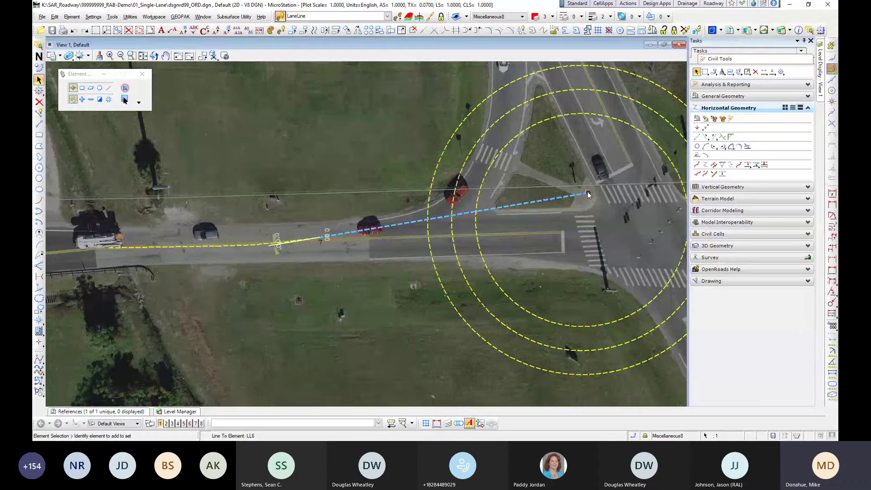
{"action": "mouse_move", "coordinate": [588, 193]}
{"action": "left_mouse_down"}
{"action": "mouse_move", "coordinate": [567, 221]}
{"action": "mouse_move", "coordinate": [599, 212]}
{"action": "mouse_move", "coordinate": [599, 201]}
{"action": "left_mouse_up"}
{"action": "left_click", "coordinate": [254, 245]}
{"action": "left_click_drag", "start_coordinate": [216, 246], "coordinate": [147, 249]}
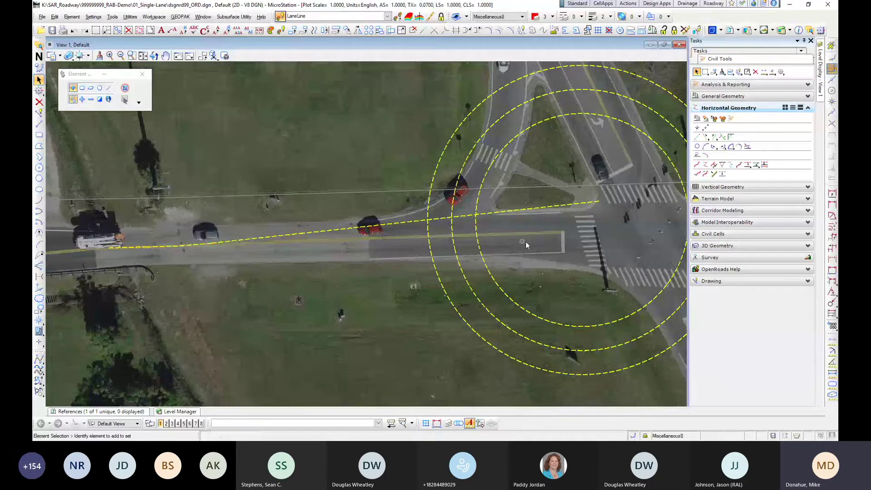
Step: Draw a simple arc with a 100 ft radius between the tangent line and the middle roundabout circle, with Trim/Extend set to Back
{"action": "scroll", "coordinate": [525, 242], "scroll_direction": "down", "scroll_amount": 1}
{"action": "middle_click_drag", "start_coordinate": [526, 241], "coordinate": [397, 214]}
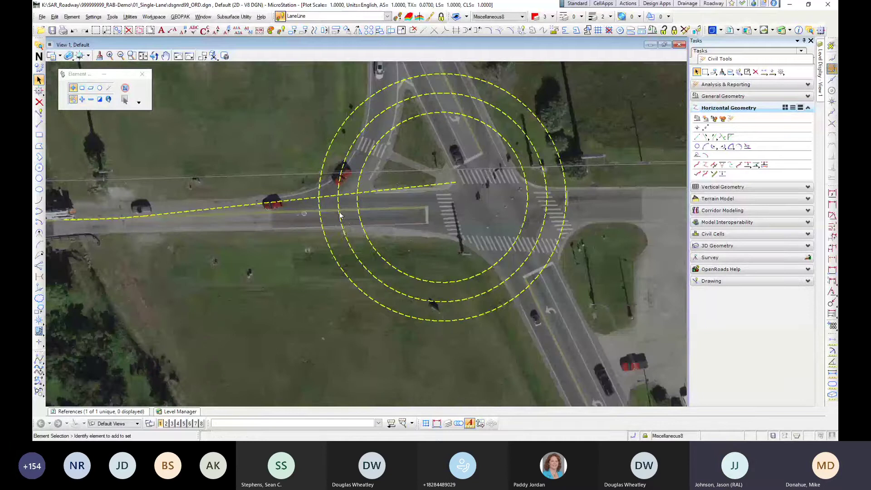
{"action": "left_click", "coordinate": [731, 146]}
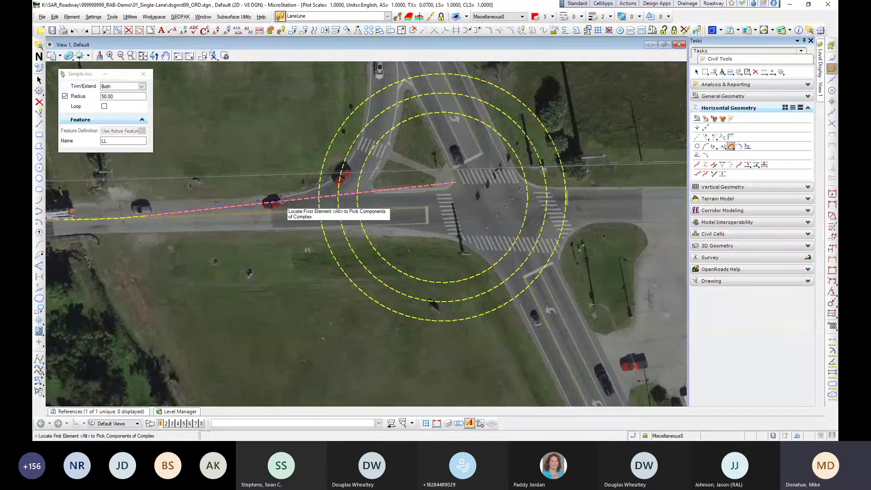
{"action": "left_click", "coordinate": [281, 202]}
{"action": "left_click", "coordinate": [321, 235]}
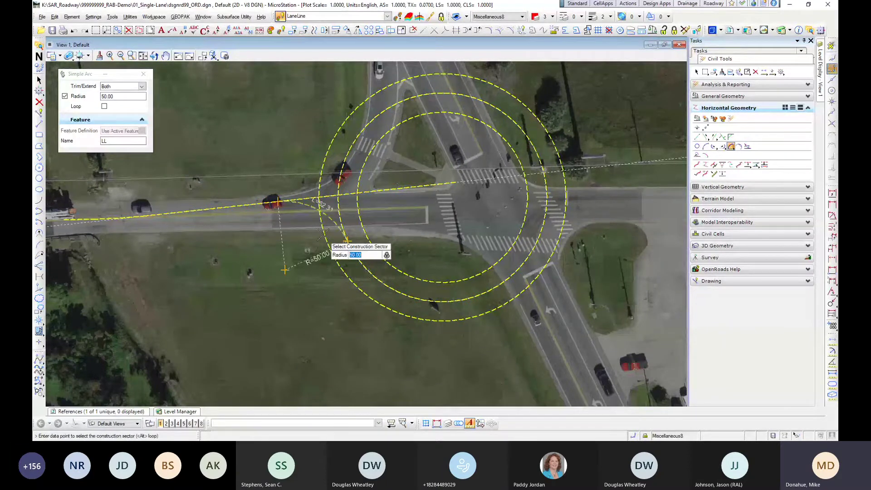
{"action": "type", "text": "100"}
{"action": "key", "text": "Return"}
{"action": "left_click", "coordinate": [297, 235]}
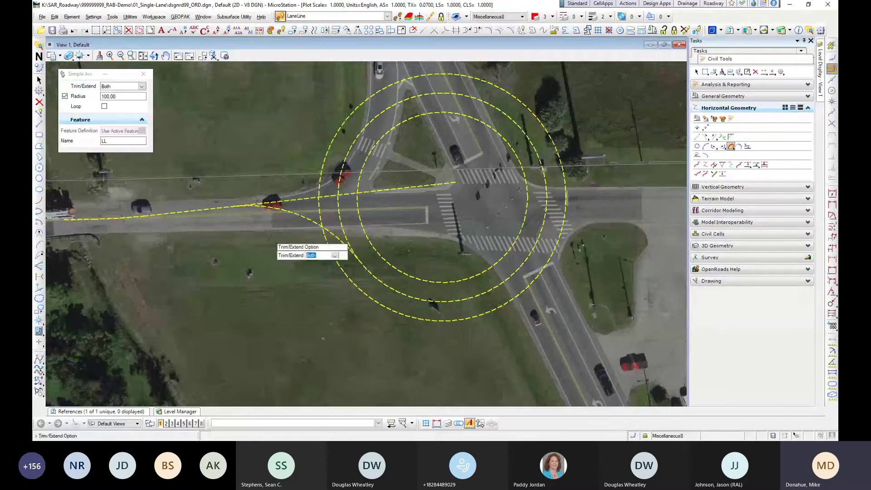
{"action": "left_click", "coordinate": [142, 86]}
{"action": "left_click", "coordinate": [109, 100]}
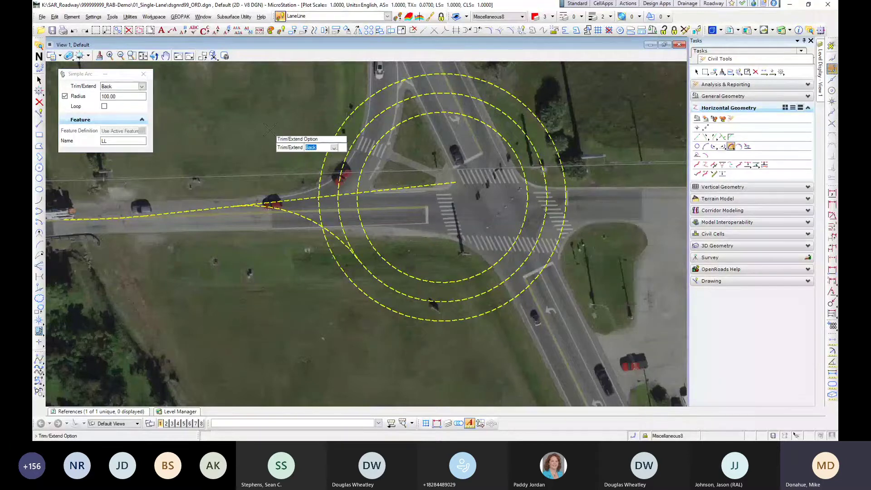
Step: Examine the properties of the 100 ft entry arc, including its radius and the available Trim/Extend options
{"action": "left_click", "coordinate": [39, 80]}
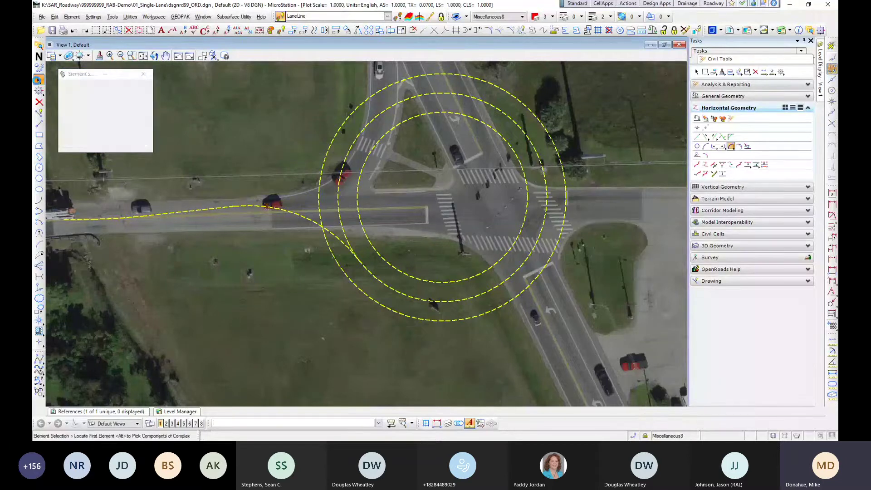
{"action": "left_click", "coordinate": [263, 207]}
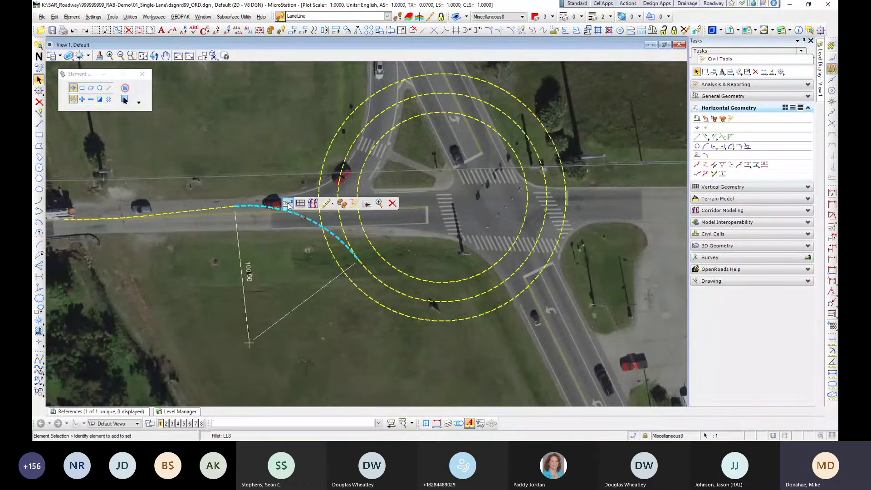
{"action": "left_click", "coordinate": [289, 205]}
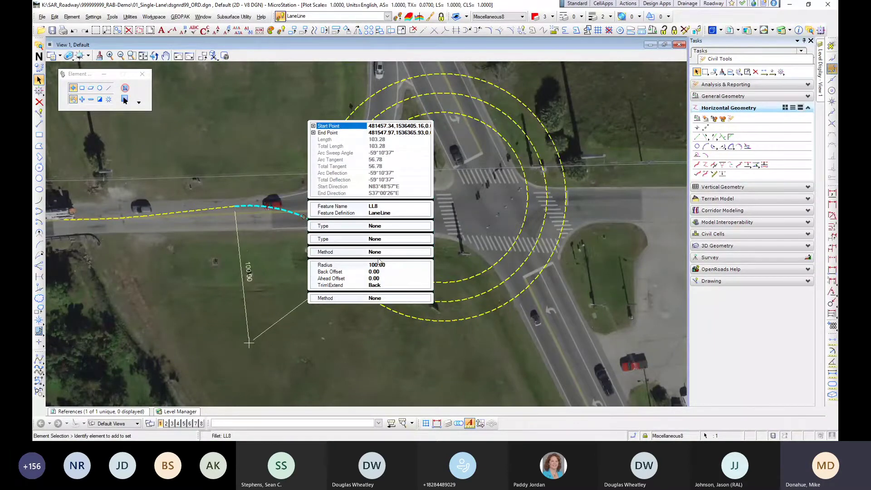
{"action": "left_click", "coordinate": [426, 286]}
{"action": "left_click", "coordinate": [427, 286]}
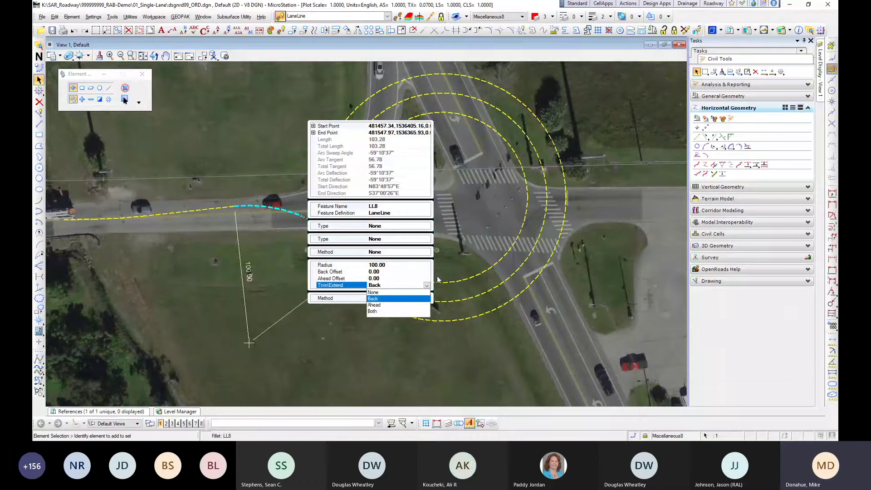
{"action": "left_click", "coordinate": [427, 286]}
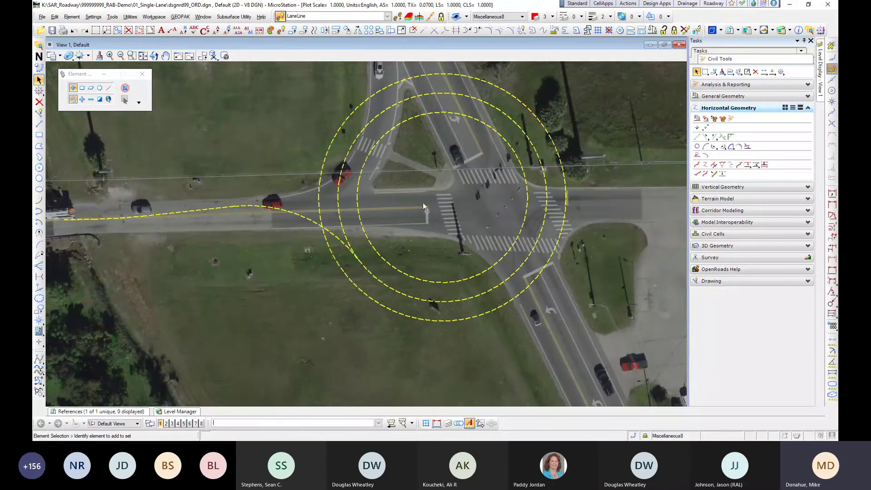
Step: Move the east end point of the approach tangent line slightly northwest to adjust the entry alignment
{"action": "left_click", "coordinate": [188, 212]}
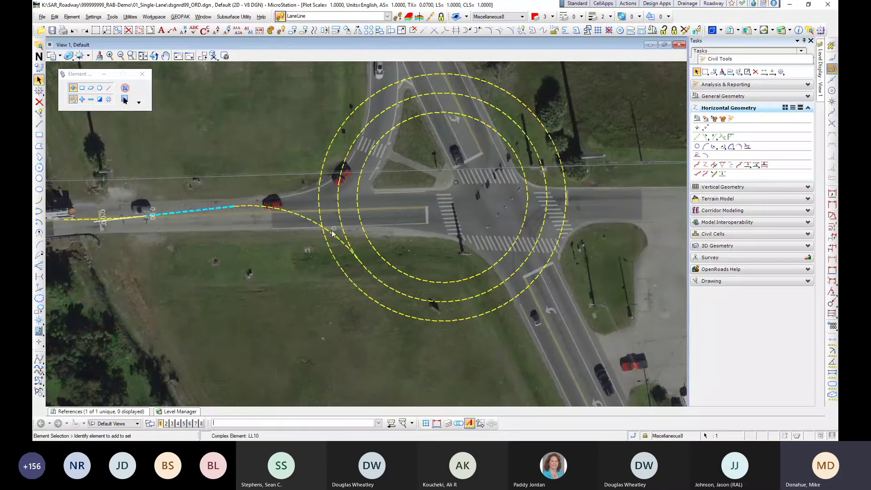
{"action": "left_click_drag", "start_coordinate": [456, 183], "coordinate": [441, 173]}
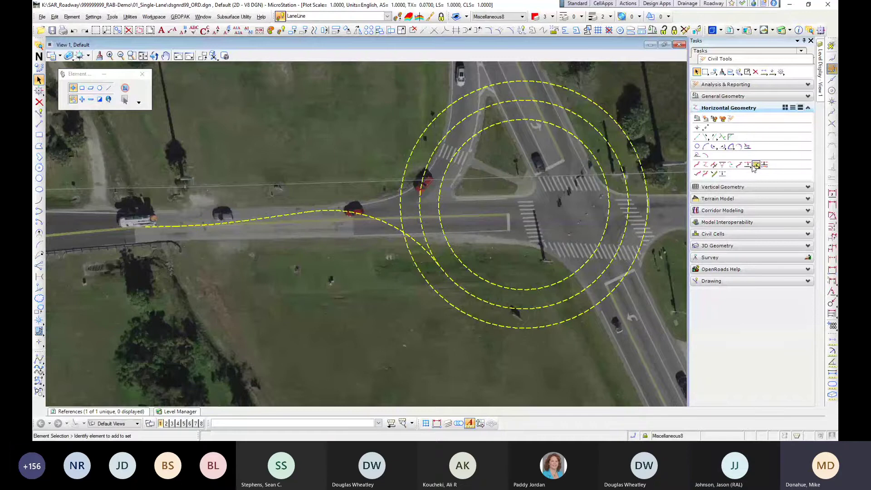
Step: Offset the short straight line beside the white truck 12 ft to the south with Single Offset Entire Element
{"action": "left_click", "coordinate": [749, 167]}
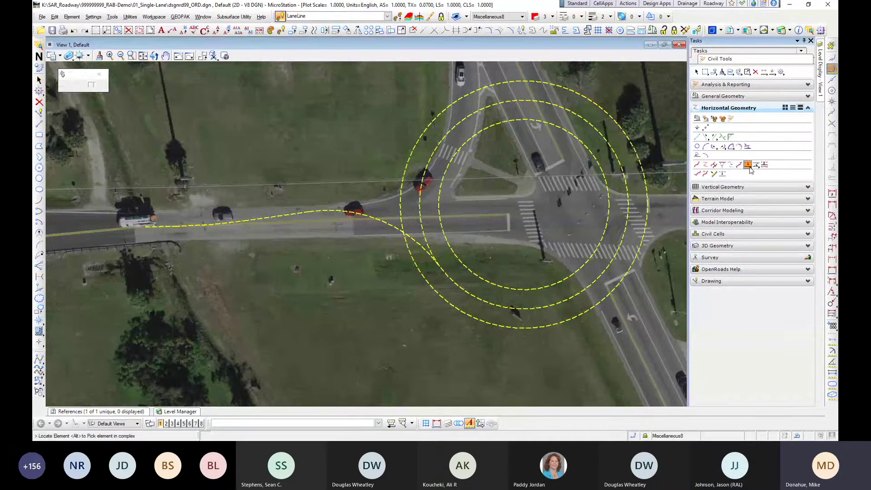
{"action": "right_click", "coordinate": [749, 167]}
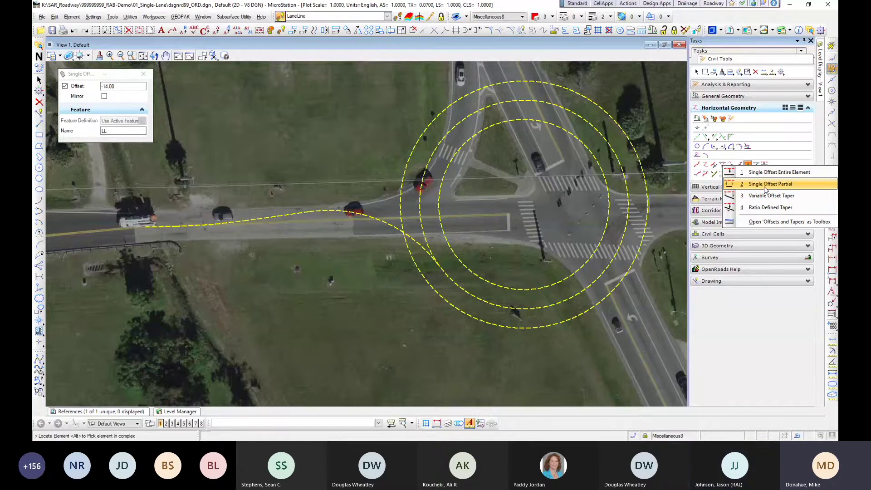
{"action": "left_click", "coordinate": [757, 176]}
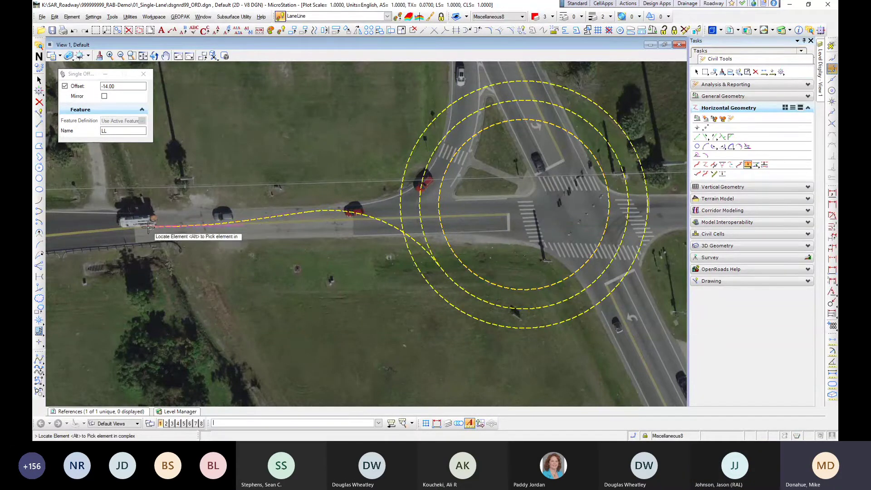
{"action": "left_click", "coordinate": [171, 228]}
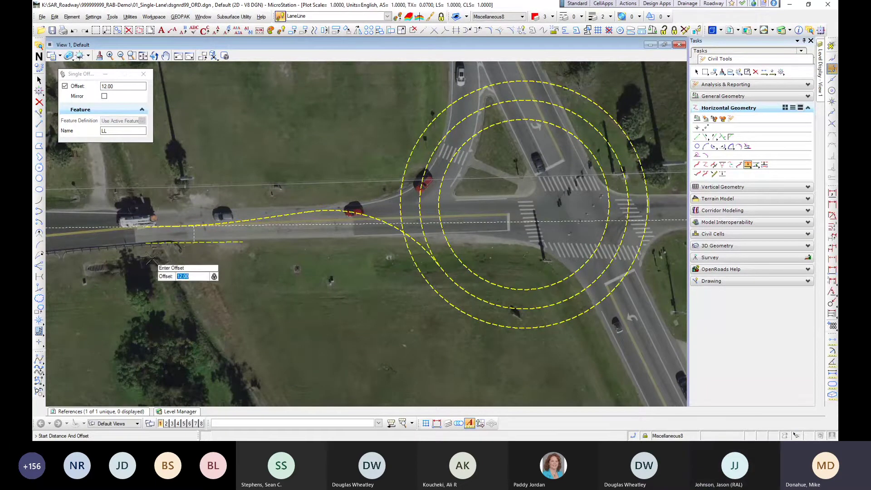
{"action": "left_click", "coordinate": [152, 257]}
{"action": "left_click", "coordinate": [217, 234]}
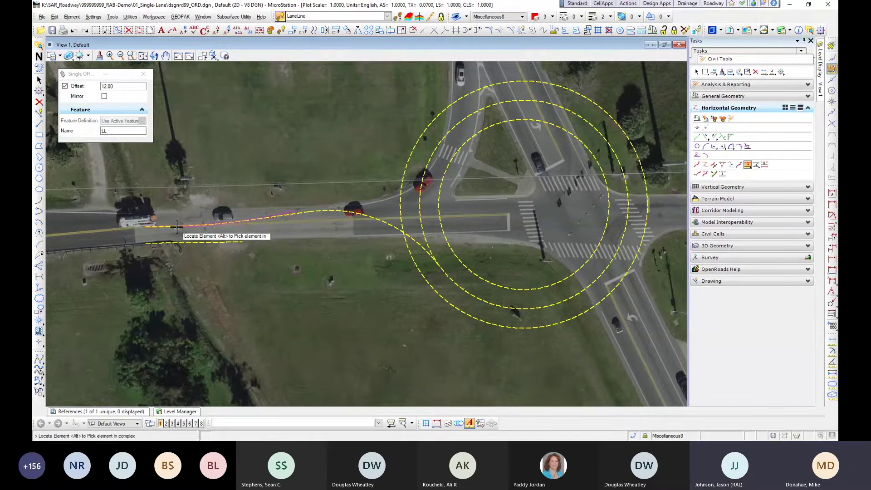
Step: Offset the adjoining 400 ft arc and the approach tangent line 12 ft to the south
{"action": "left_click", "coordinate": [204, 225]}
{"action": "left_click", "coordinate": [211, 239]}
{"action": "left_click", "coordinate": [266, 216]}
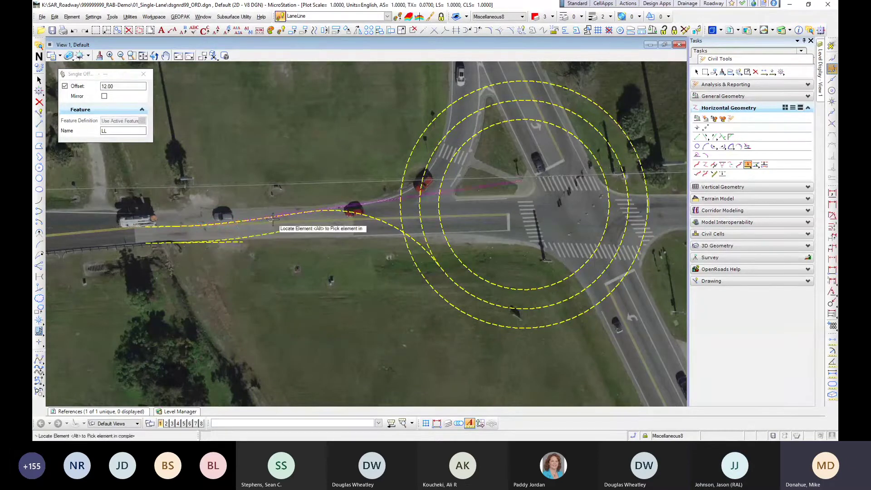
{"action": "left_click", "coordinate": [272, 265]}
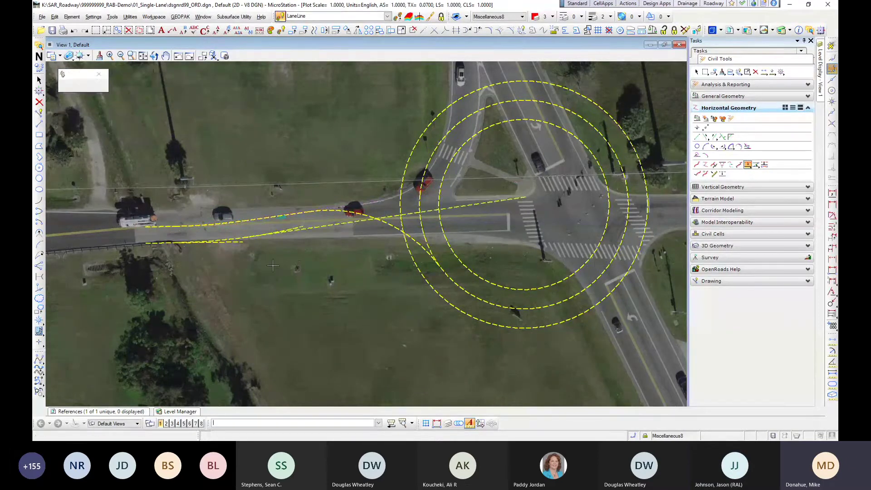
Step: Trim the three offset approach elements to their intersections so they form one continuous southern lane edge
{"action": "left_click", "coordinate": [436, 30]}
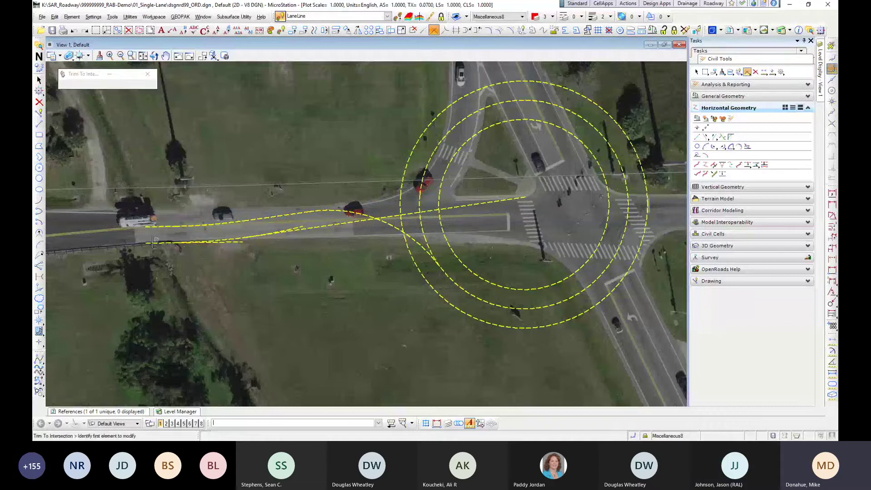
{"action": "left_click", "coordinate": [191, 241]}
{"action": "left_click", "coordinate": [216, 241]}
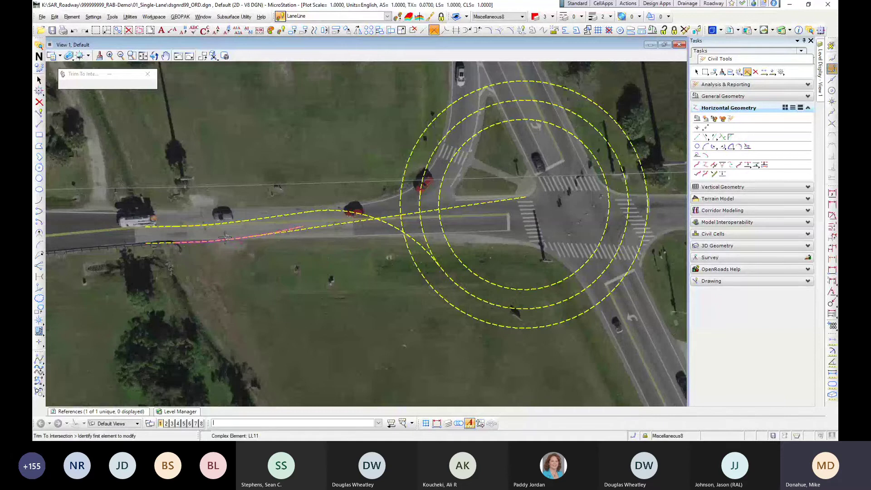
{"action": "left_click", "coordinate": [157, 122]}
{"action": "key", "text": "Escape"}
{"action": "left_click", "coordinate": [213, 240]}
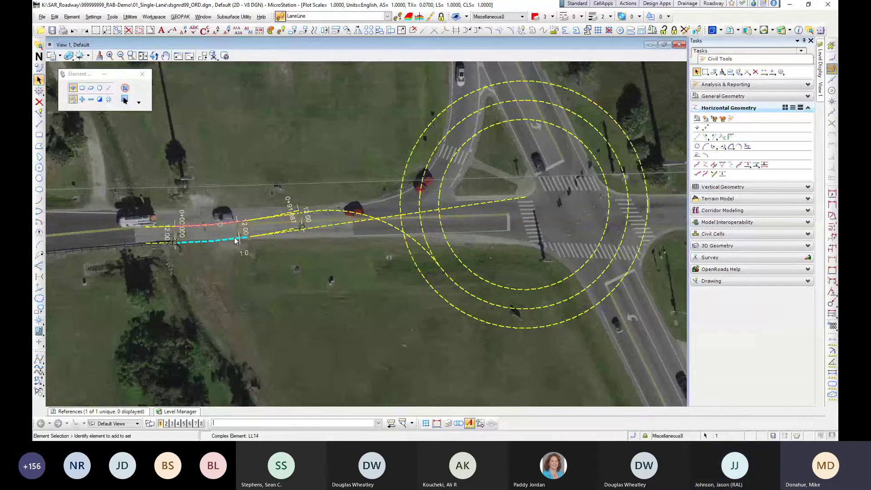
Step: Select the original approach tangent line and shift its east end point southeast and slightly northeast to refine the entry alignment
{"action": "left_click", "coordinate": [291, 222]}
{"action": "left_click", "coordinate": [312, 212]}
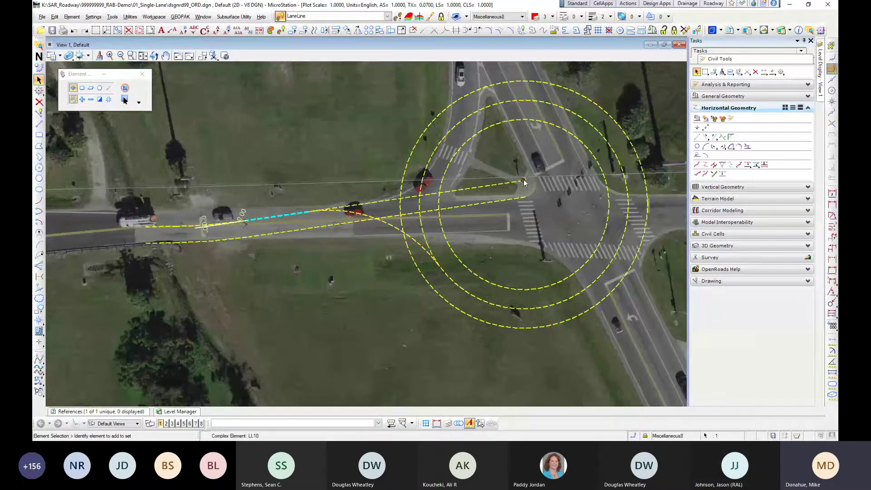
{"action": "left_click_drag", "start_coordinate": [524, 183], "coordinate": [531, 190]}
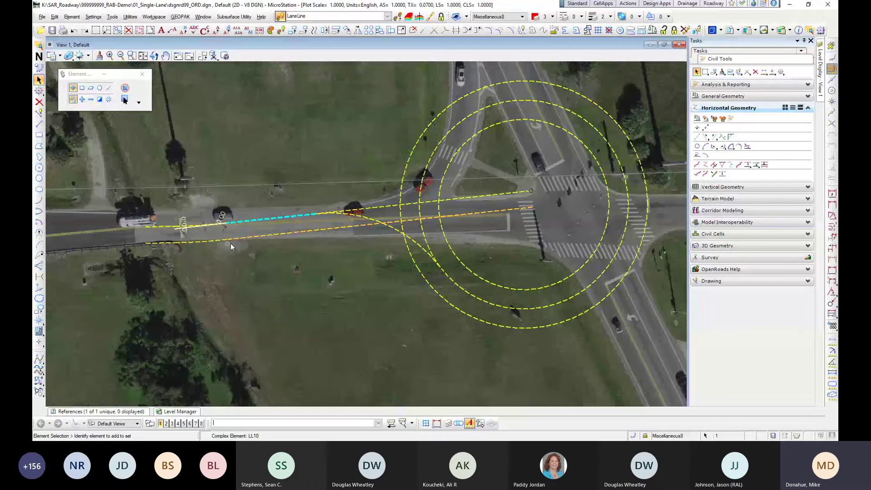
{"action": "left_click_drag", "start_coordinate": [531, 191], "coordinate": [537, 185]}
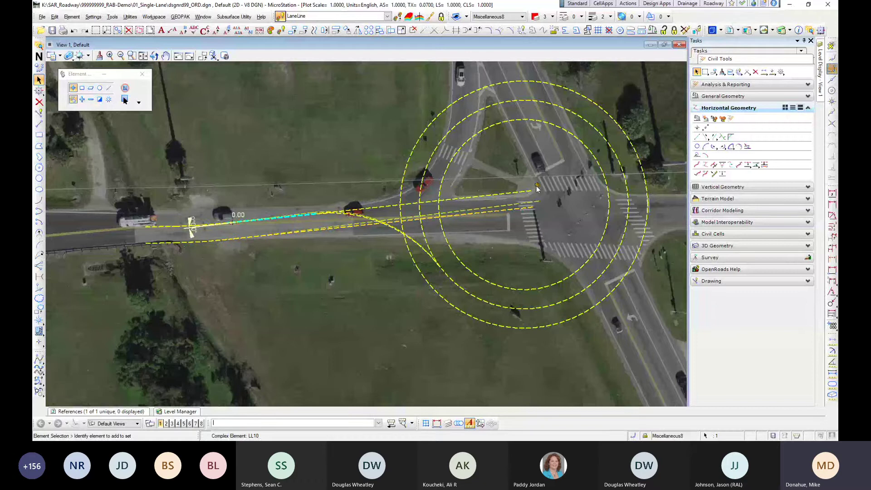
Step: Set the active feature definition to ConstLinesCyanDash
{"action": "scroll", "coordinate": [358, 234], "scroll_direction": "up", "scroll_amount": 3}
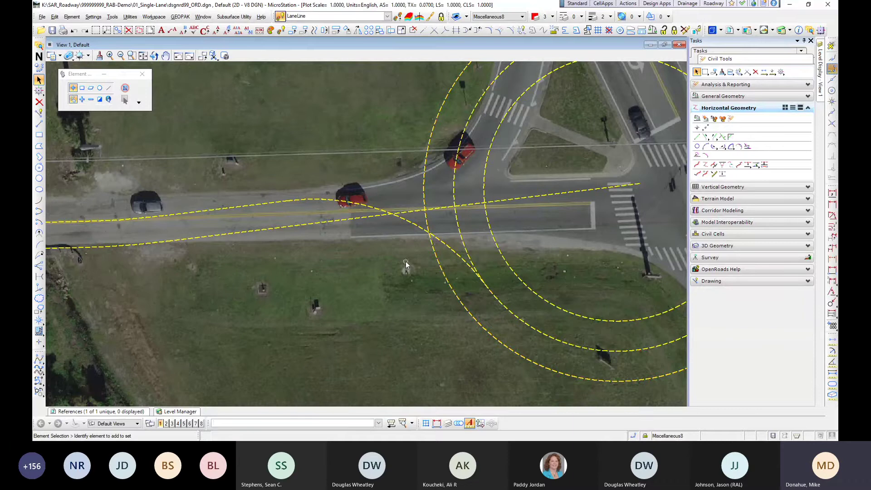
{"action": "left_click", "coordinate": [387, 17]}
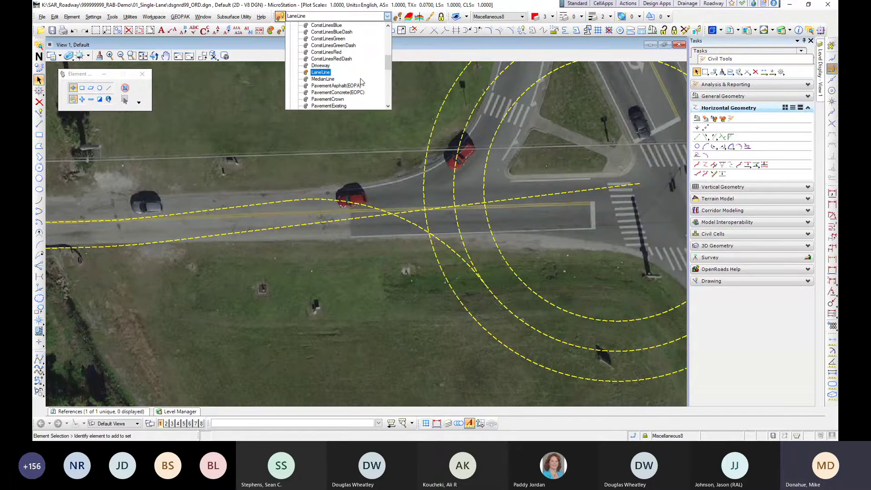
{"action": "scroll", "coordinate": [362, 81], "scroll_direction": "down", "scroll_amount": 3}
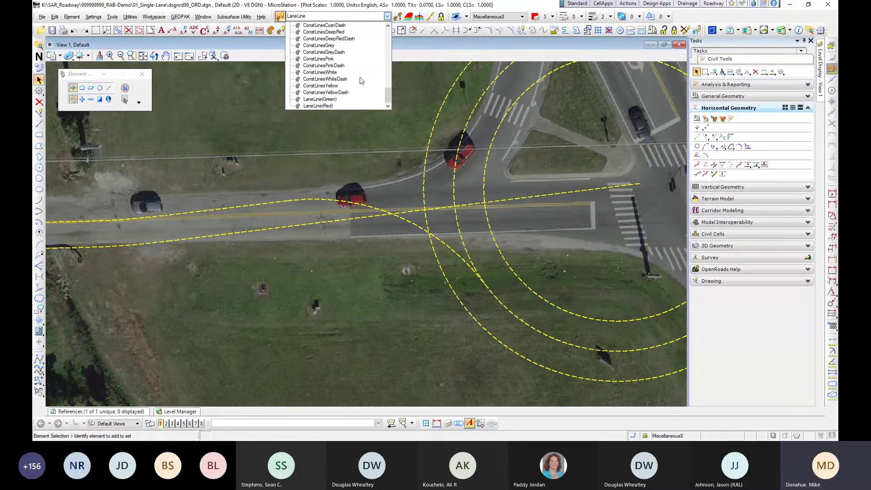
{"action": "scroll", "coordinate": [338, 50], "scroll_direction": "up", "scroll_amount": 1}
{"action": "left_click", "coordinate": [338, 45]}
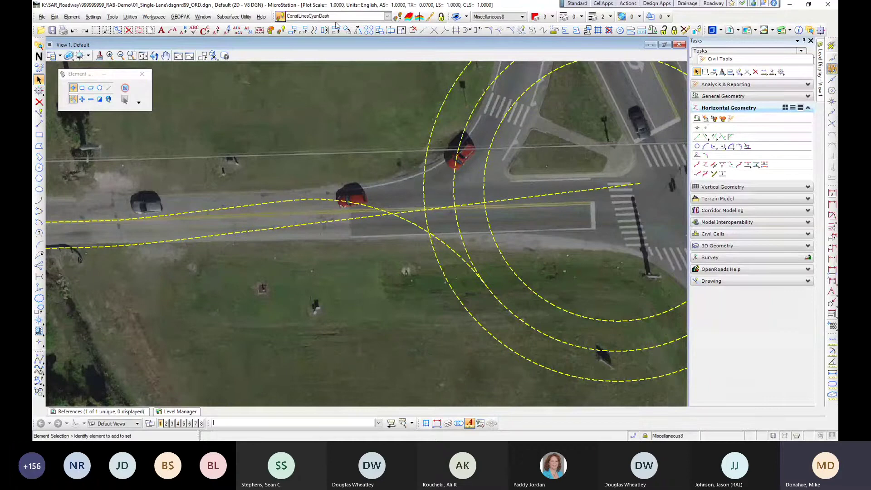
Step: Draw a 15 ft construction line from the outer circle and entry arc intersection toward the arc's centre, and select it
{"action": "left_click", "coordinate": [698, 137]}
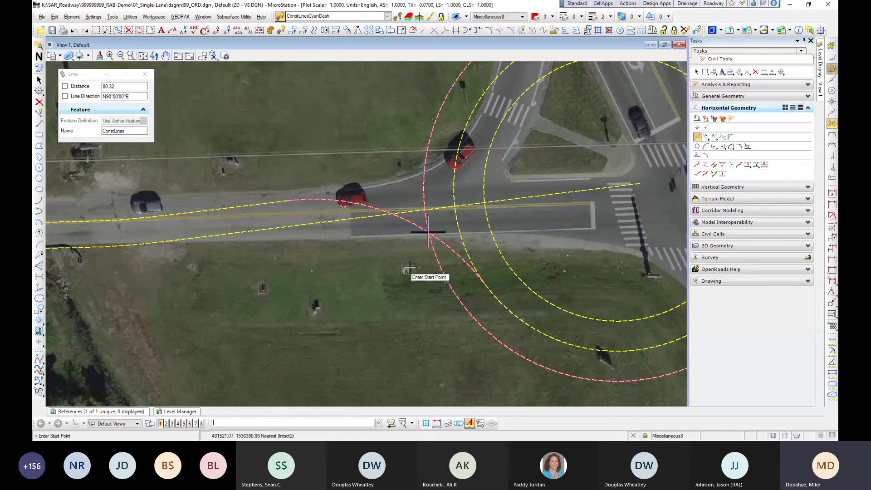
{"action": "left_click", "coordinate": [391, 276]}
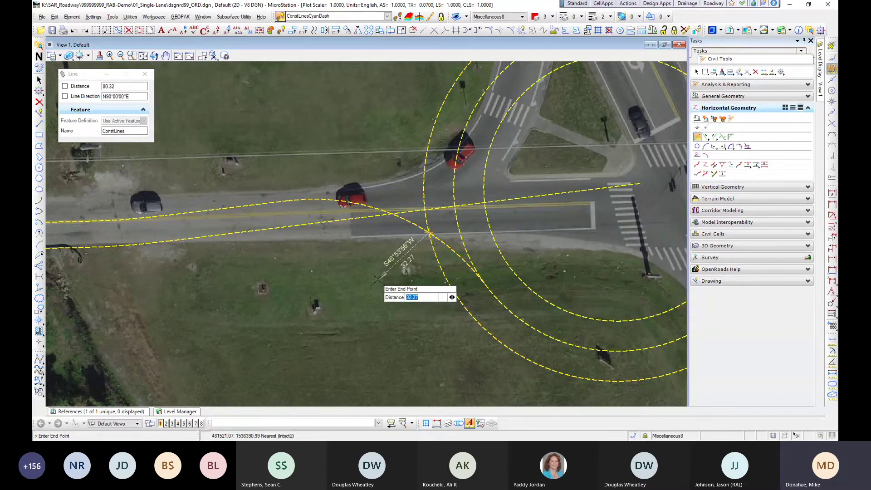
{"action": "type", "text": "15"}
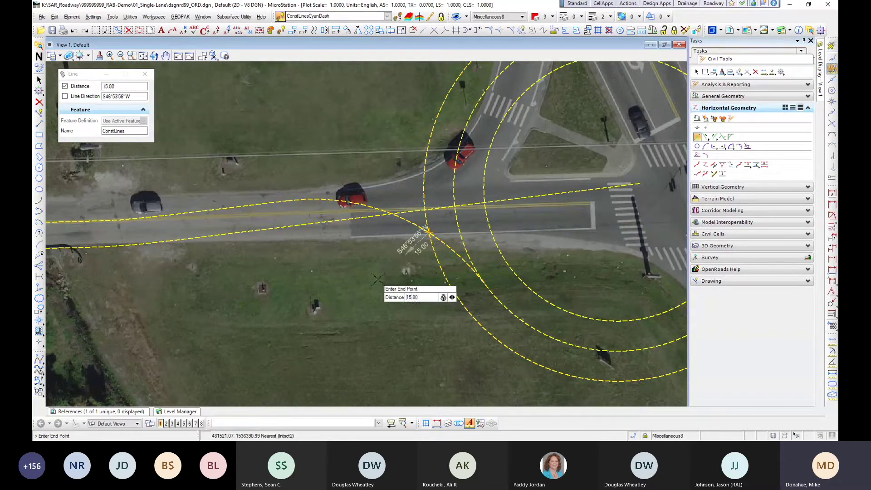
{"action": "left_click", "coordinate": [833, 90]}
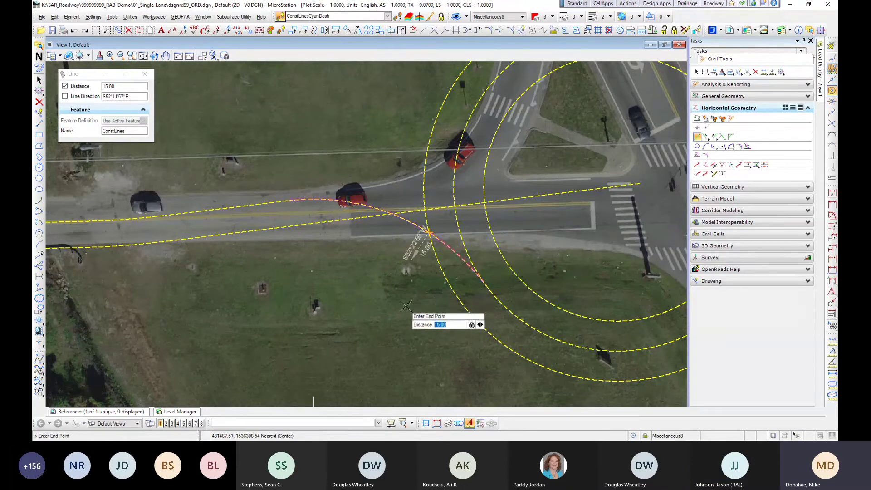
{"action": "left_click", "coordinate": [38, 80]}
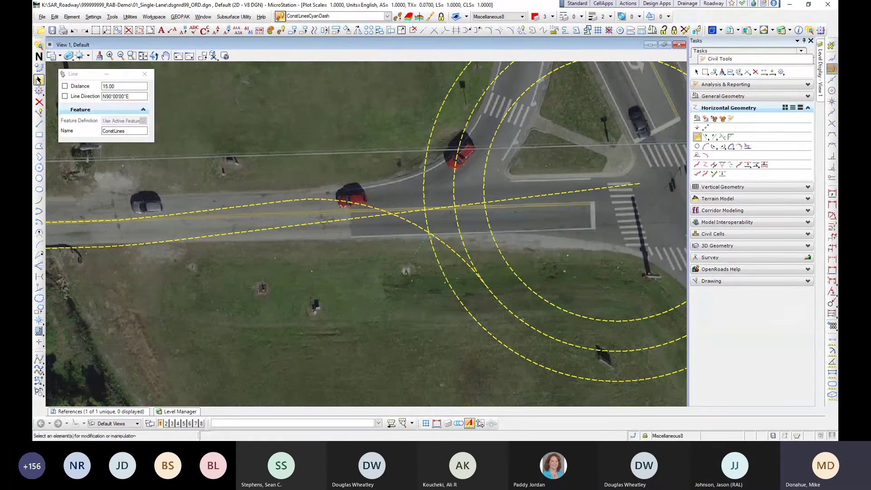
{"action": "left_click", "coordinate": [39, 80]}
{"action": "left_click", "coordinate": [417, 257]}
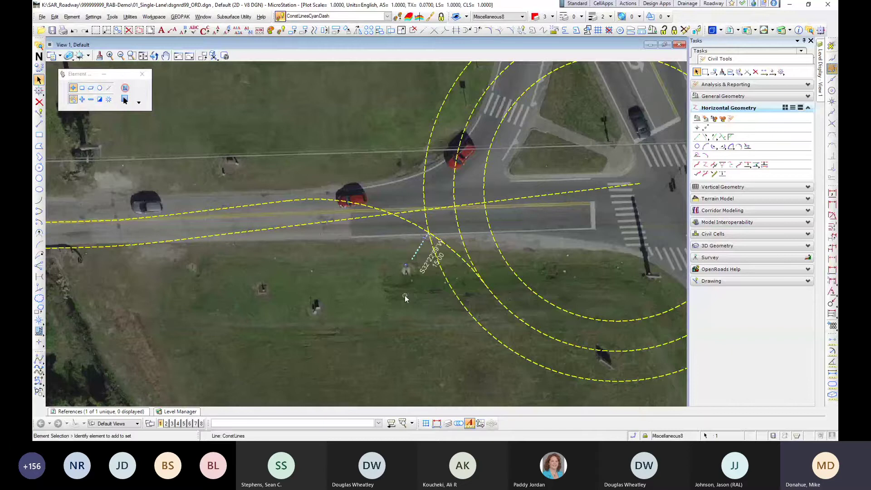
Step: Turn off the display of the aerial image reference
{"action": "scroll", "coordinate": [429, 243], "scroll_direction": "up", "scroll_amount": 4}
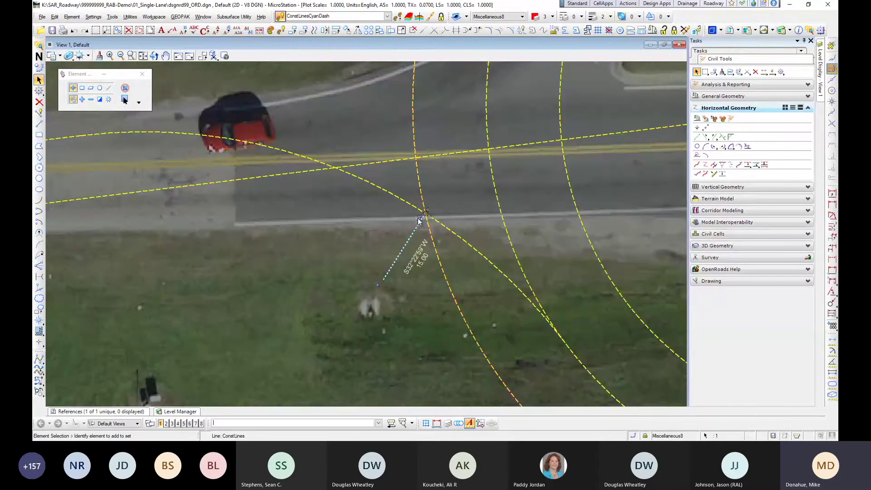
{"action": "left_click", "coordinate": [181, 412]}
{"action": "left_click", "coordinate": [101, 414]}
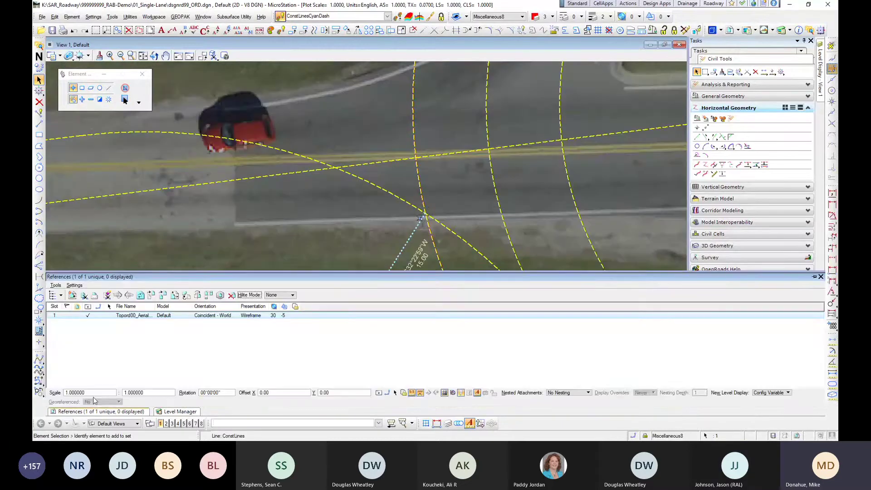
{"action": "left_click", "coordinate": [88, 315]}
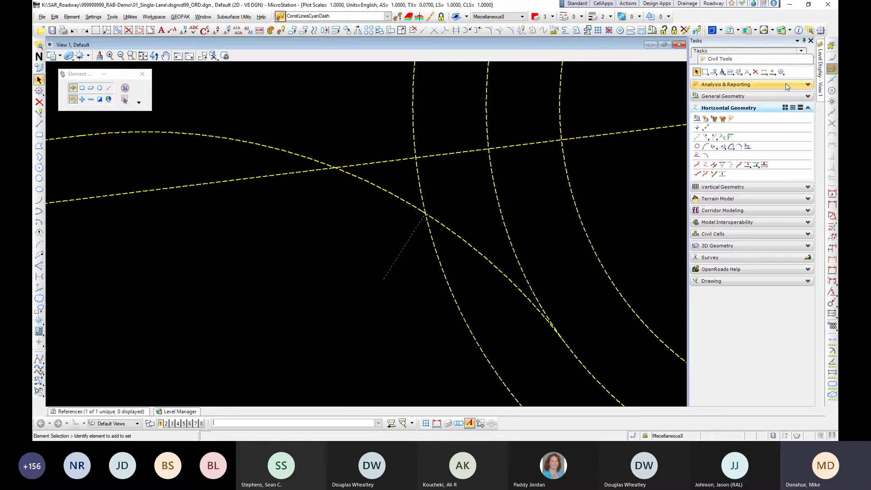
Step: Try to reposition the end point of the 15 ft construction line, and delete the line
{"action": "left_click", "coordinate": [385, 281]}
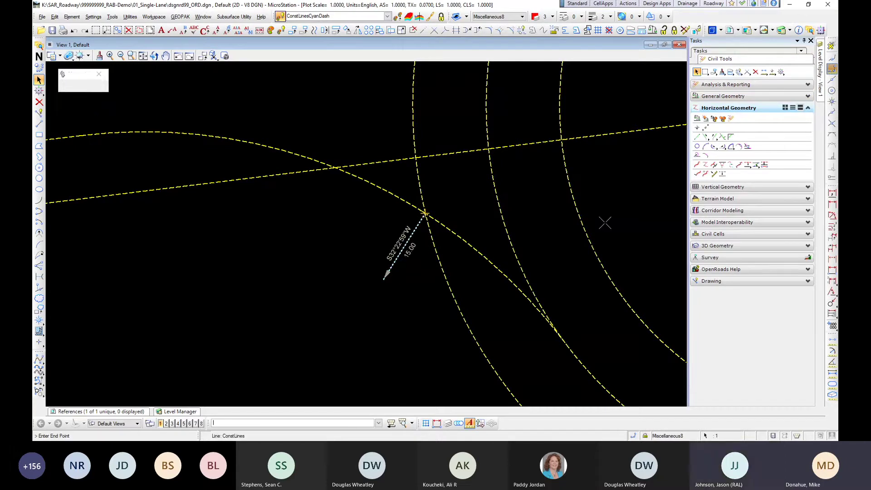
{"action": "middle_click", "coordinate": [408, 200]}
{"action": "scroll", "coordinate": [408, 200], "scroll_direction": "up", "scroll_amount": 1}
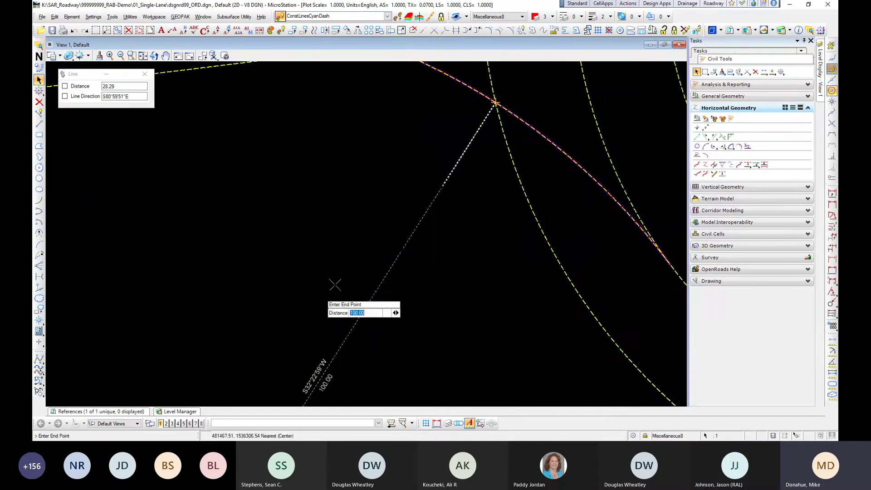
{"action": "left_click", "coordinate": [386, 272]}
{"action": "scroll", "coordinate": [354, 363], "scroll_direction": "down", "scroll_amount": 3}
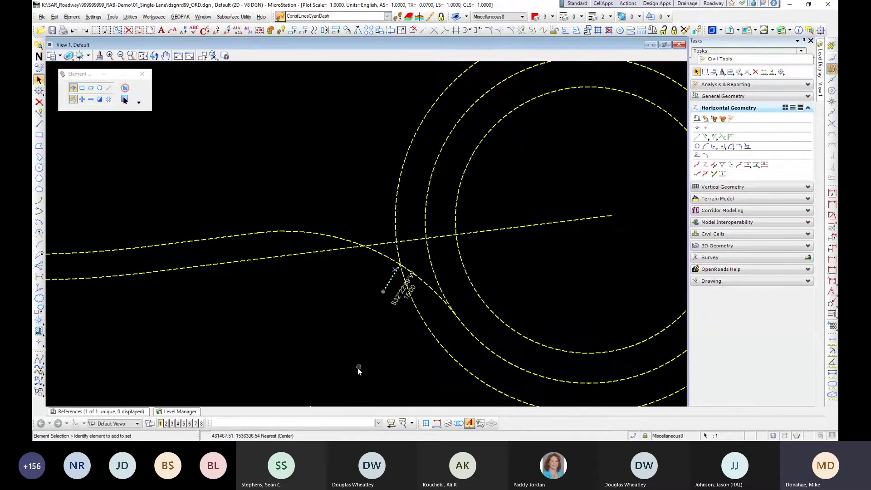
{"action": "left_click", "coordinate": [39, 102]}
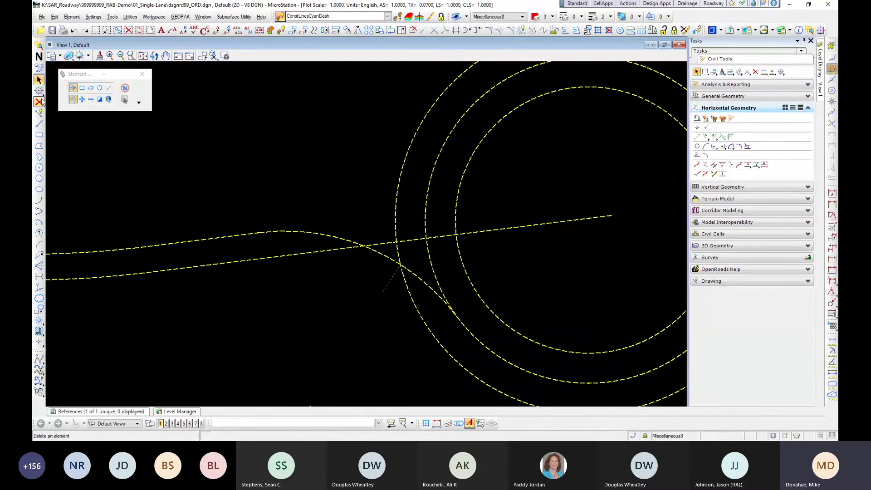
{"action": "left_click", "coordinate": [389, 281]}
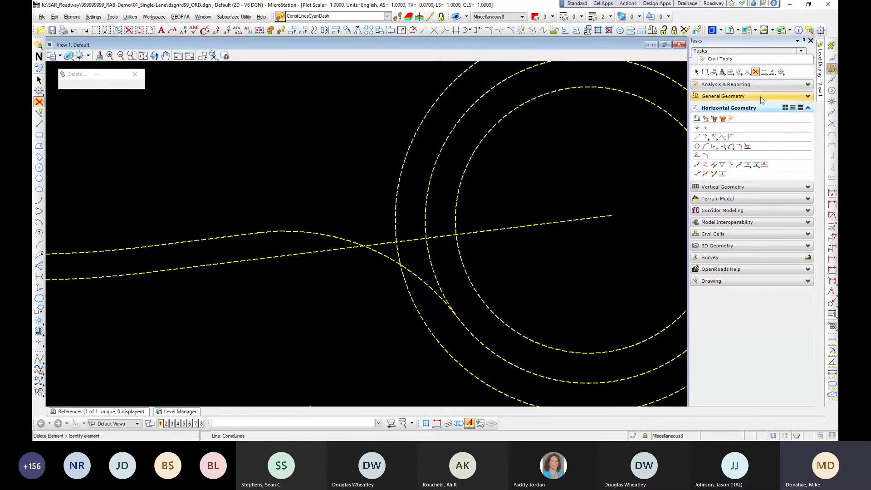
Step: Draw a 15 ft line from the intersection of the outer circle and the 100 ft entry arc, directed at the arc's centre
{"action": "left_click", "coordinate": [697, 137]}
{"action": "left_click", "coordinate": [836, 125]}
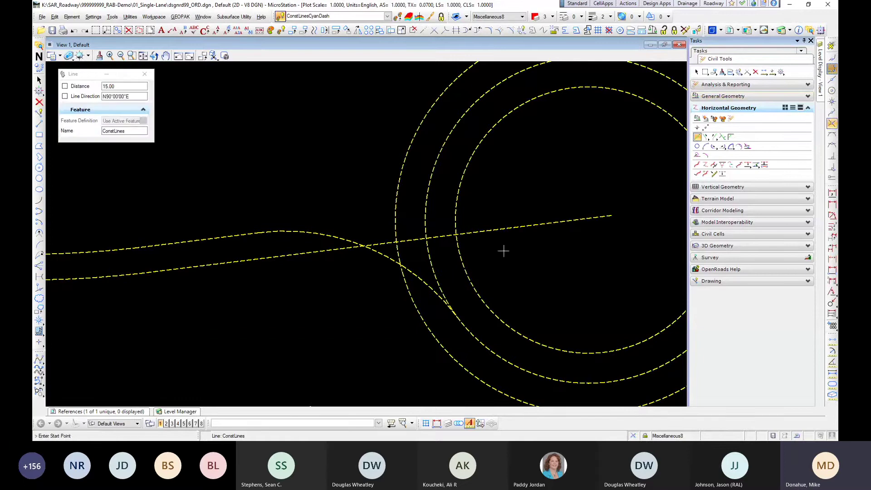
{"action": "left_click", "coordinate": [384, 256]}
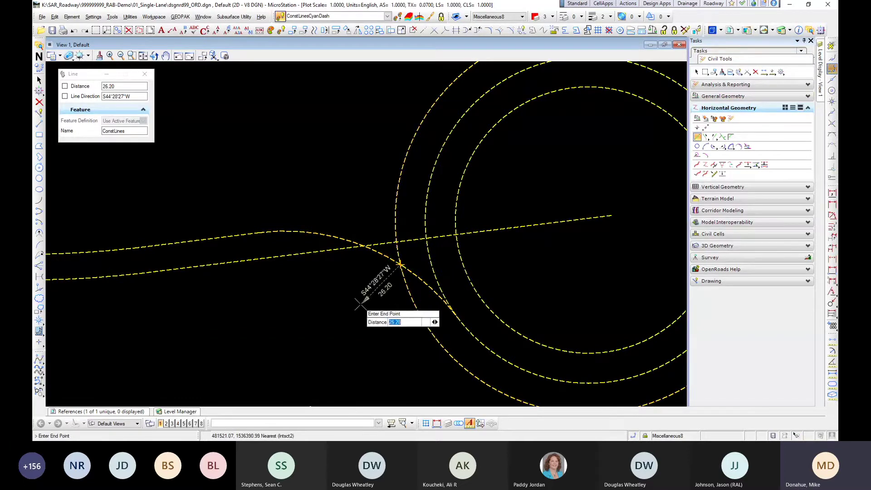
{"action": "left_click", "coordinate": [832, 90]}
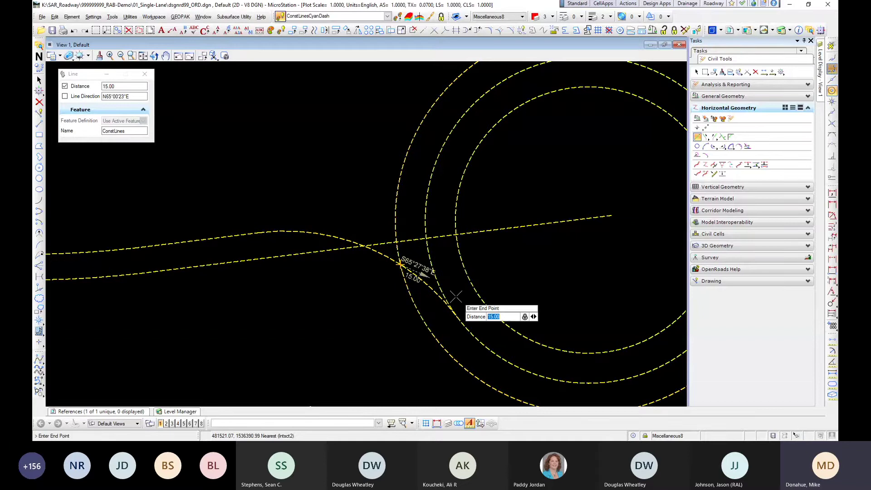
{"action": "left_click", "coordinate": [386, 321]}
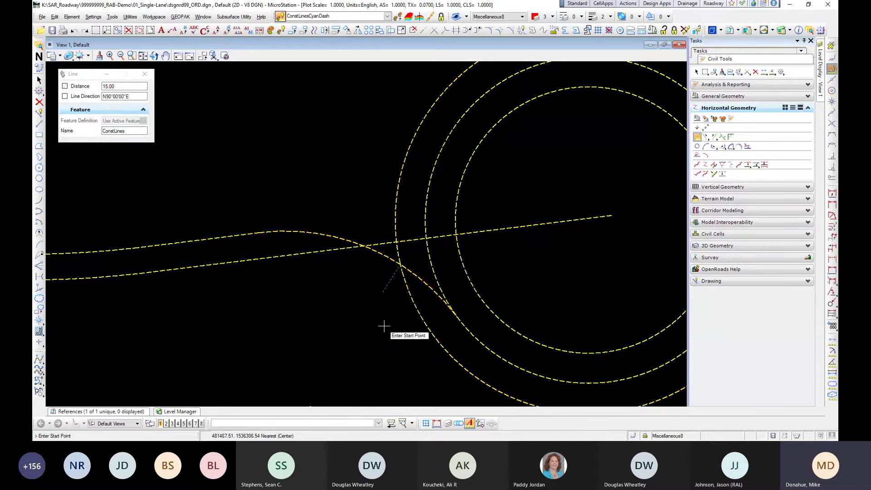
Step: Try a 50 ft radius on the west entry arc and set it back to 100 ft
{"action": "left_click", "coordinate": [40, 80]}
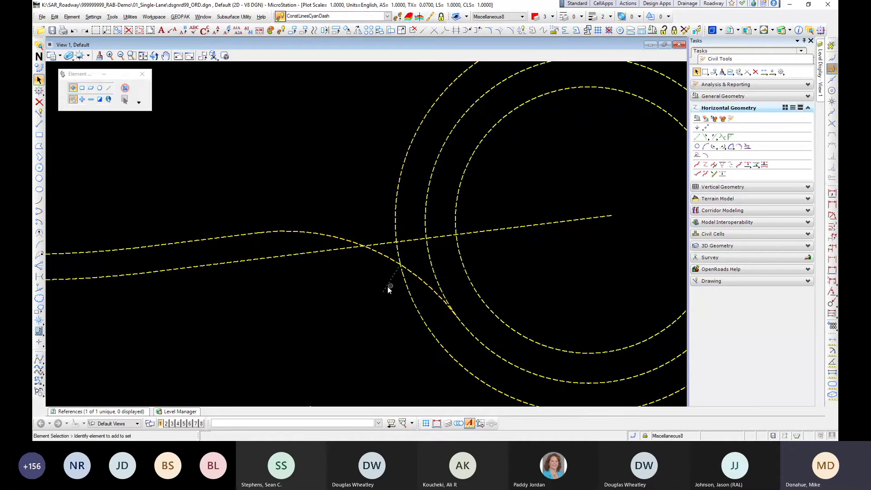
{"action": "left_click", "coordinate": [436, 295]}
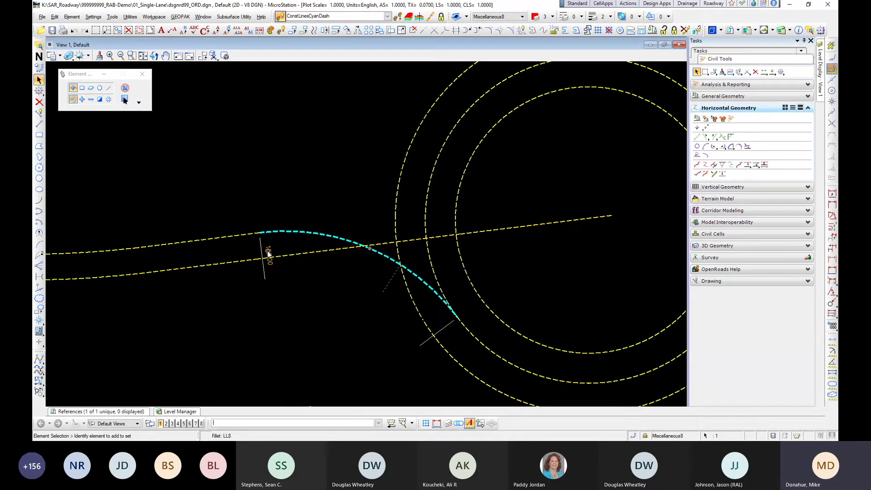
{"action": "key", "text": "Return"}
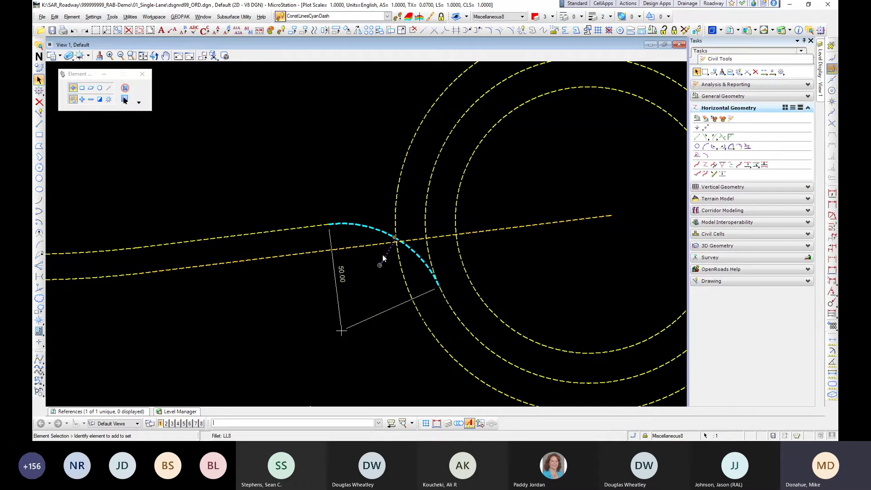
{"action": "left_click", "coordinate": [340, 276]}
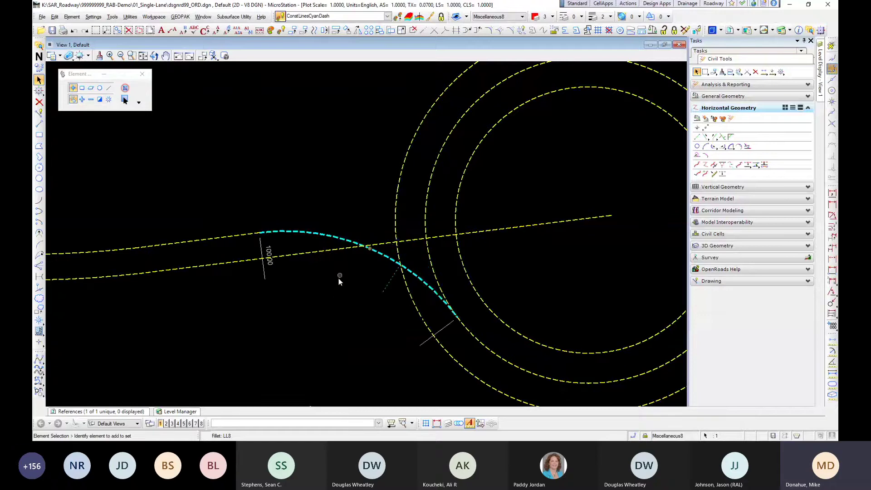
Step: Match the LaneLine feature and draw a 100 ft radius arc from the lower west approach line to the outer circle, trimming back
{"action": "left_click", "coordinate": [398, 18]}
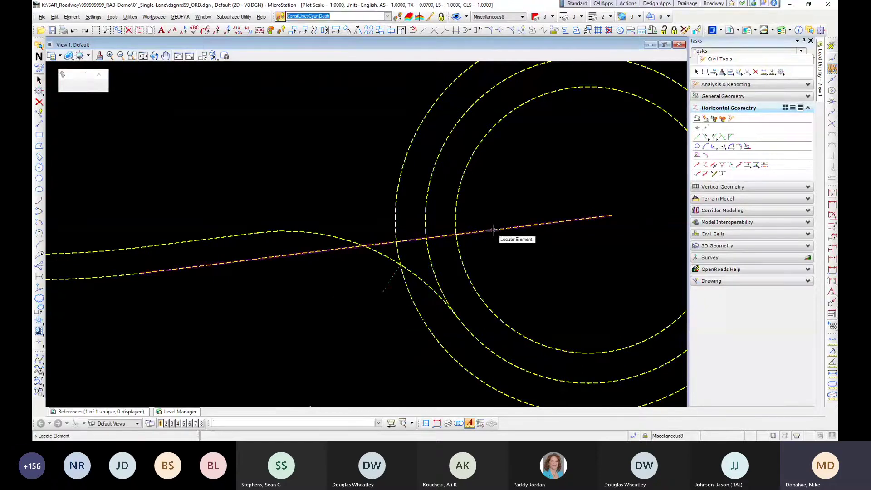
{"action": "left_click", "coordinate": [493, 230]}
{"action": "left_click", "coordinate": [731, 147]}
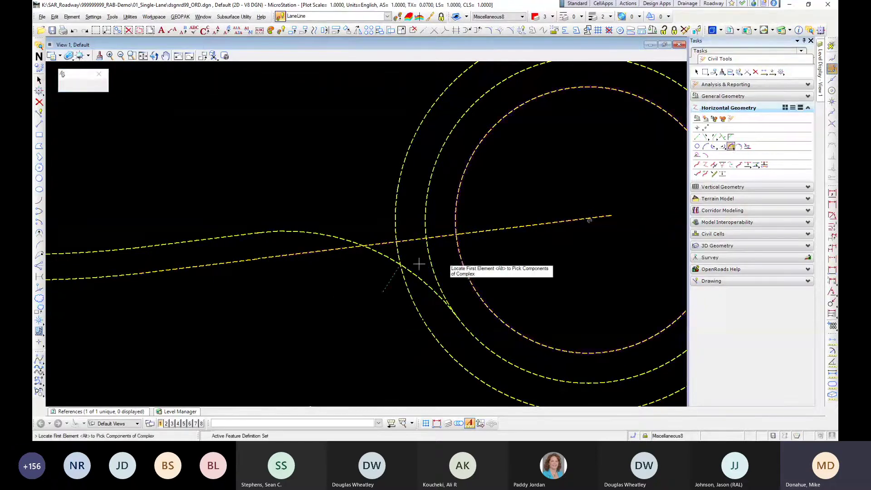
{"action": "left_click", "coordinate": [266, 257]}
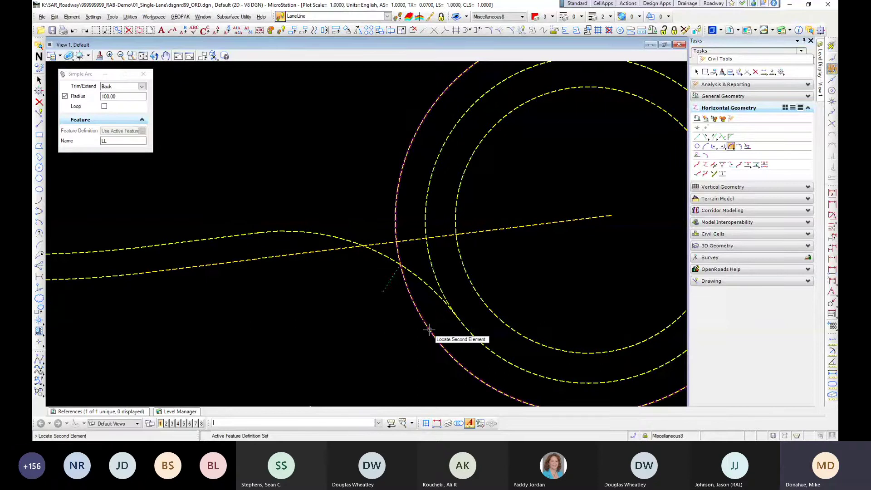
{"action": "left_click", "coordinate": [433, 335]}
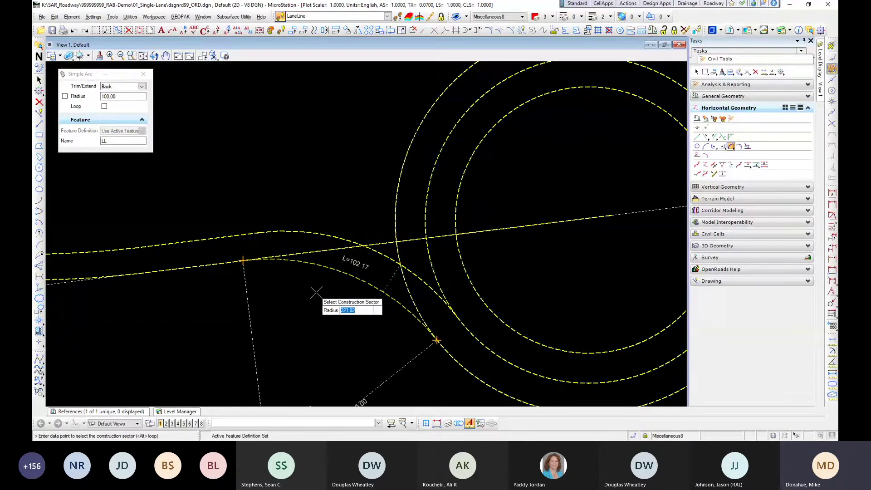
{"action": "left_click", "coordinate": [65, 96]}
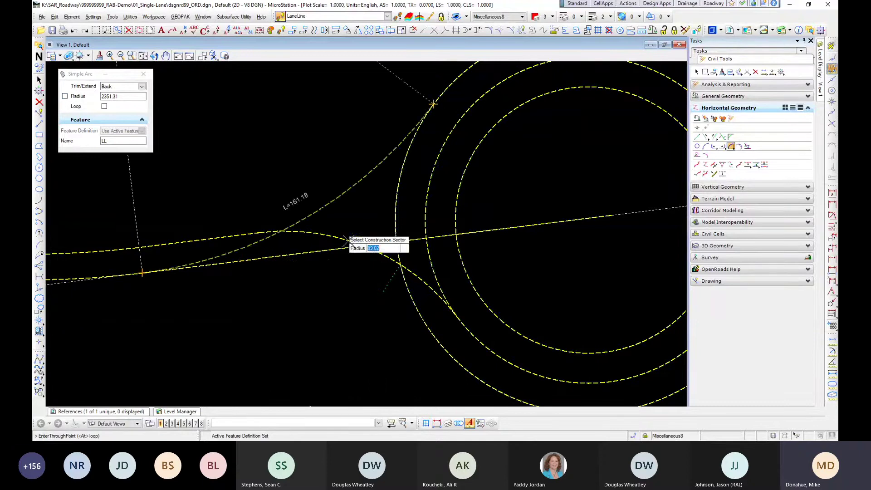
{"action": "scroll", "coordinate": [383, 277], "scroll_direction": "up", "scroll_amount": 5}
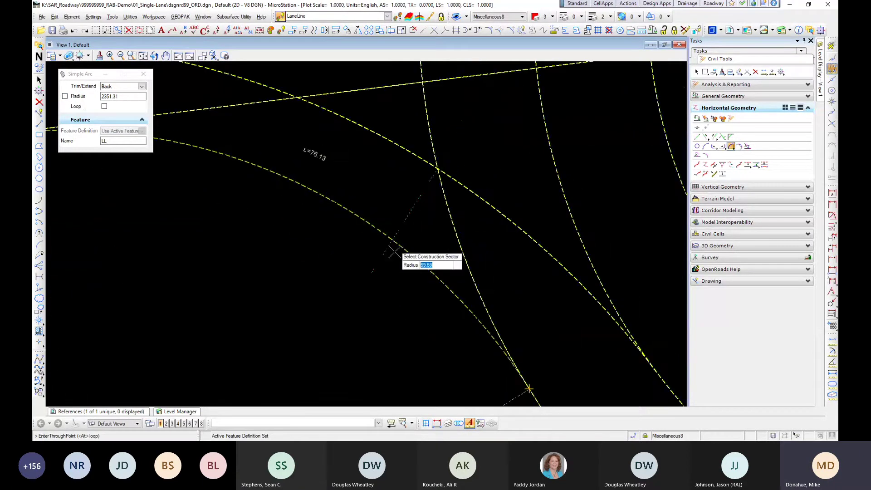
{"action": "scroll", "coordinate": [396, 273], "scroll_direction": "down", "scroll_amount": 3}
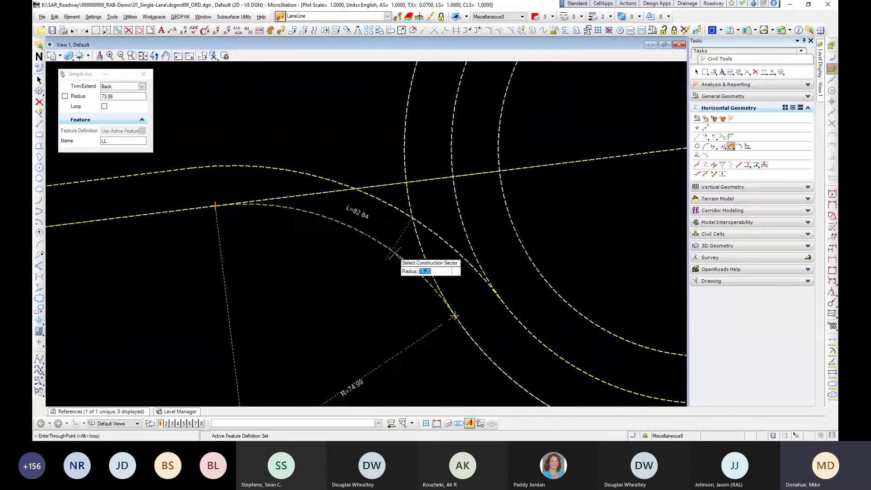
{"action": "scroll", "coordinate": [392, 253], "scroll_direction": "up", "scroll_amount": 3}
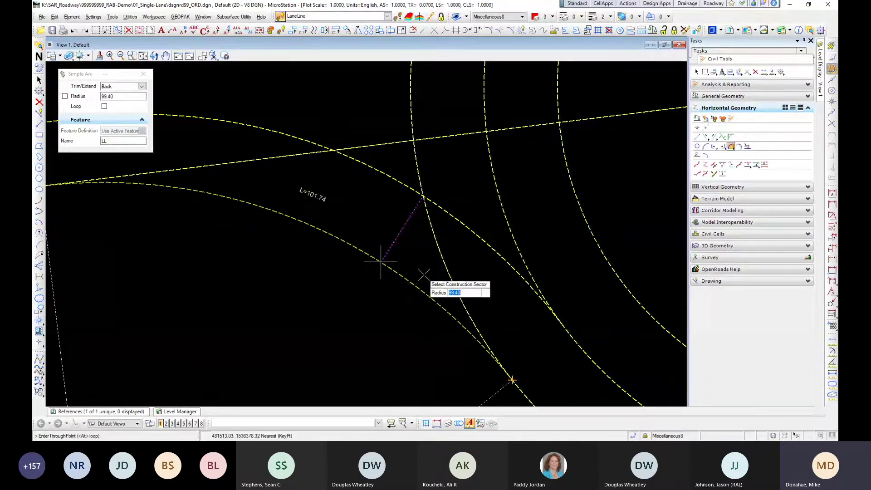
{"action": "type", "text": "100"}
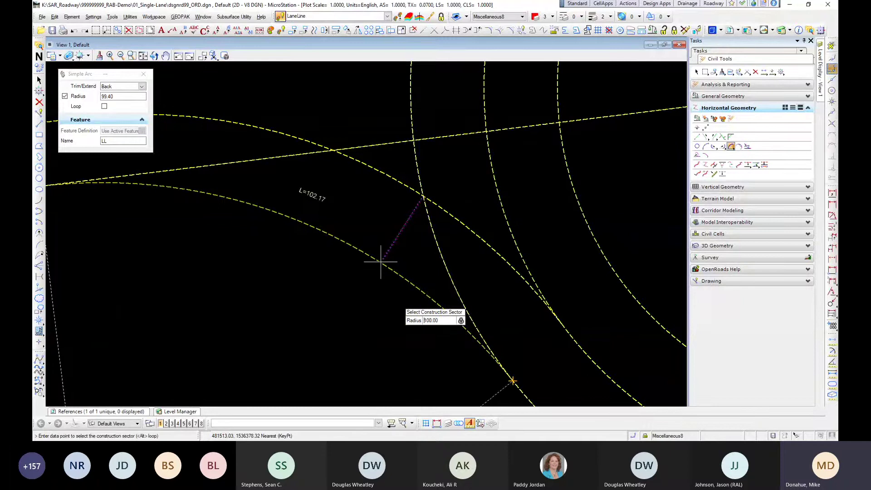
{"action": "key", "text": "Return"}
{"action": "scroll", "coordinate": [295, 279], "scroll_direction": "down", "scroll_amount": 2}
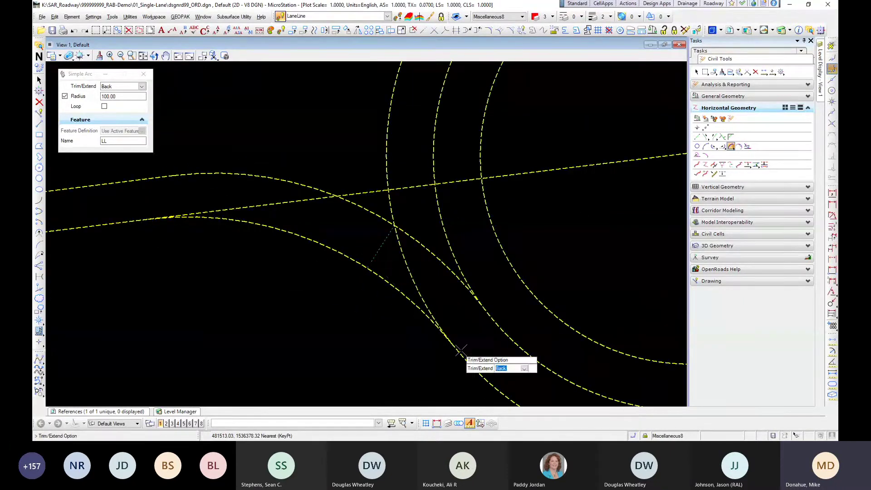
{"action": "left_click", "coordinate": [270, 299]}
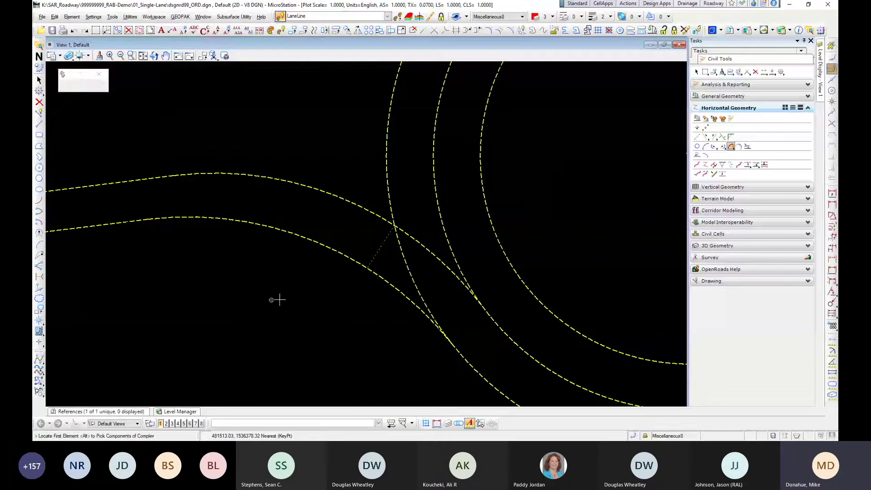
Step: Turn the aerial image reference back on and inspect the upper west approach line against the existing road
{"action": "left_click", "coordinate": [39, 80]}
{"action": "mouse_move", "coordinate": [97, 411]}
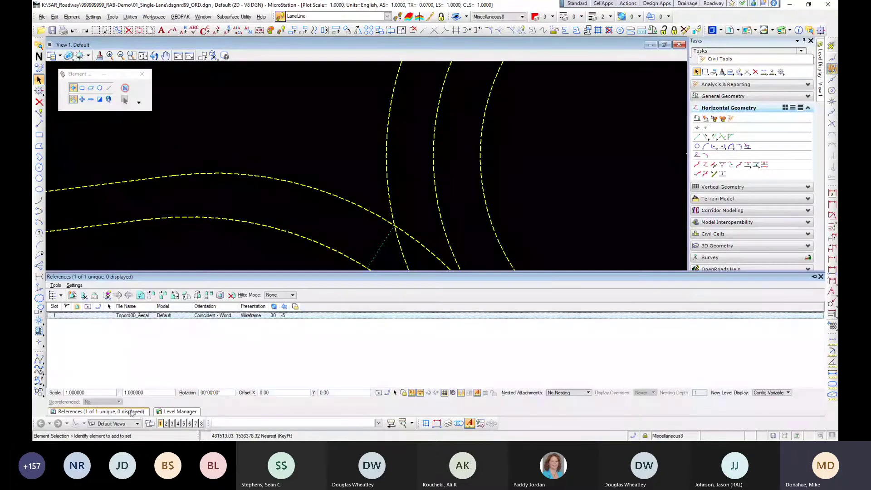
{"action": "left_click", "coordinate": [89, 316]}
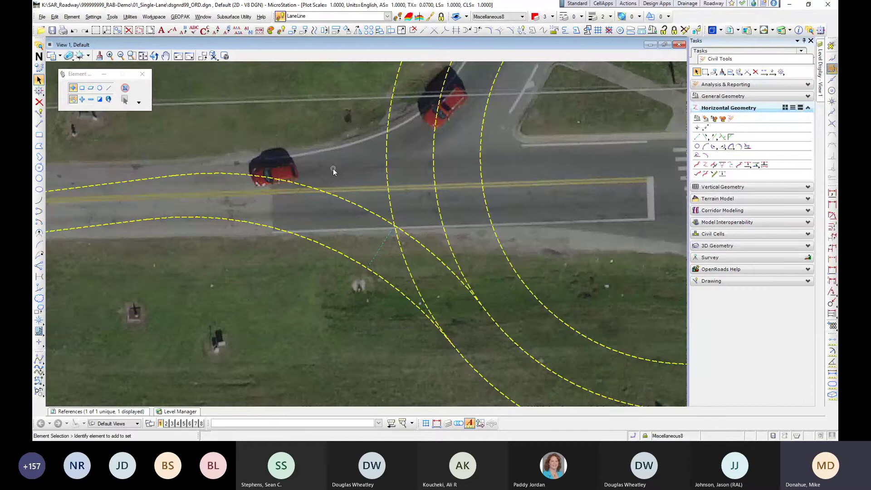
{"action": "scroll", "coordinate": [335, 195], "scroll_direction": "down", "scroll_amount": 4}
{"action": "scroll", "coordinate": [350, 243], "scroll_direction": "up", "scroll_amount": 2}
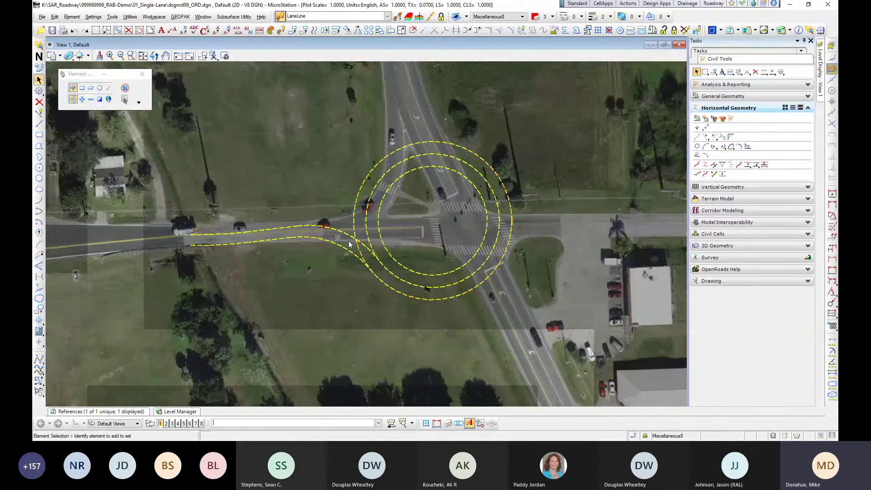
{"action": "middle_click_drag", "start_coordinate": [353, 288], "coordinate": [277, 238]}
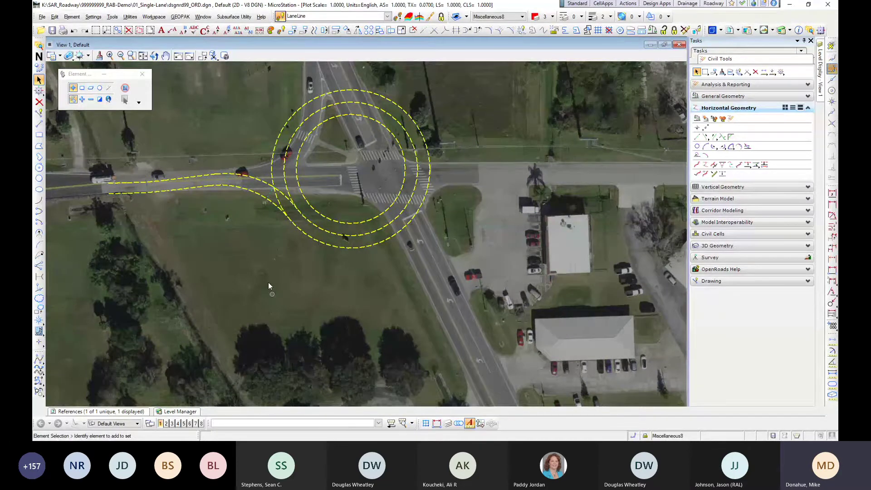
{"action": "middle_click_drag", "start_coordinate": [268, 286], "coordinate": [325, 314]}
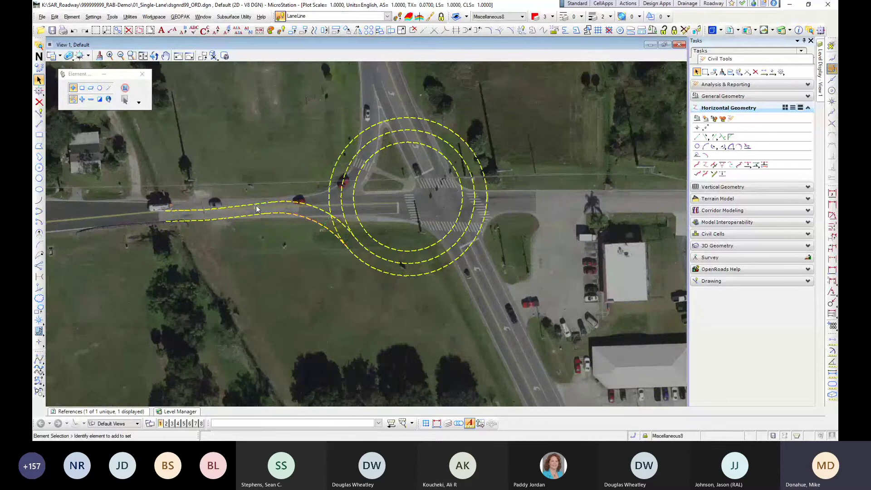
{"action": "left_click", "coordinate": [258, 207]}
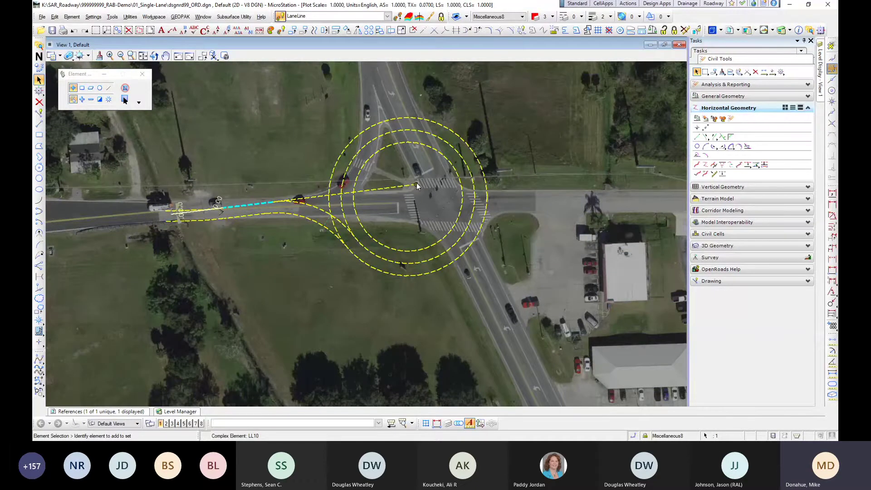
{"action": "key", "text": "Delete"}
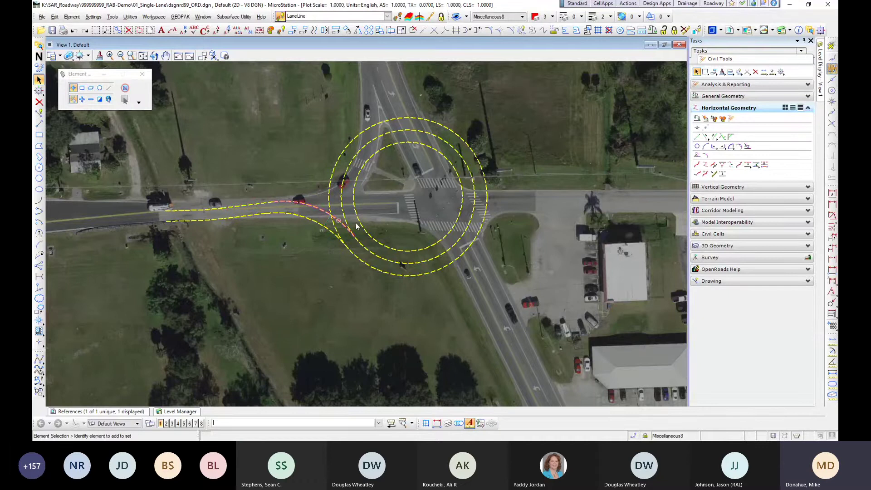
Step: Draw a line about 229 ft long on the double yellow centreline of the south leg, running up toward the outer circle
{"action": "middle_click_drag", "start_coordinate": [402, 261], "coordinate": [308, 166]}
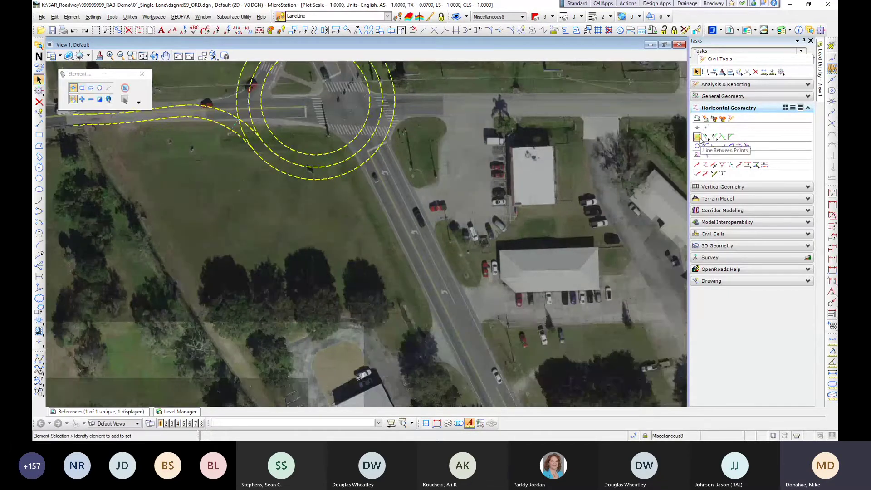
{"action": "left_click", "coordinate": [698, 137]}
{"action": "scroll", "coordinate": [468, 339], "scroll_direction": "up", "scroll_amount": 5}
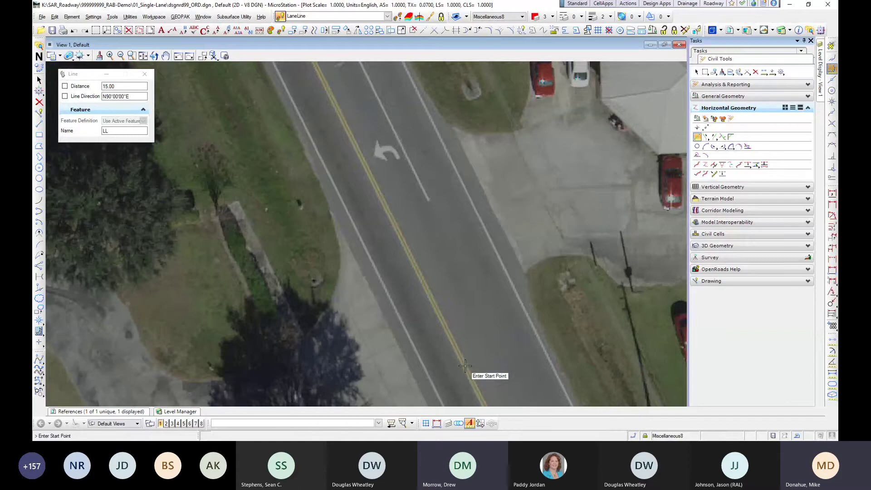
{"action": "scroll", "coordinate": [443, 274], "scroll_direction": "down", "scroll_amount": 3}
{"action": "middle_click_drag", "start_coordinate": [443, 275], "coordinate": [487, 351]}
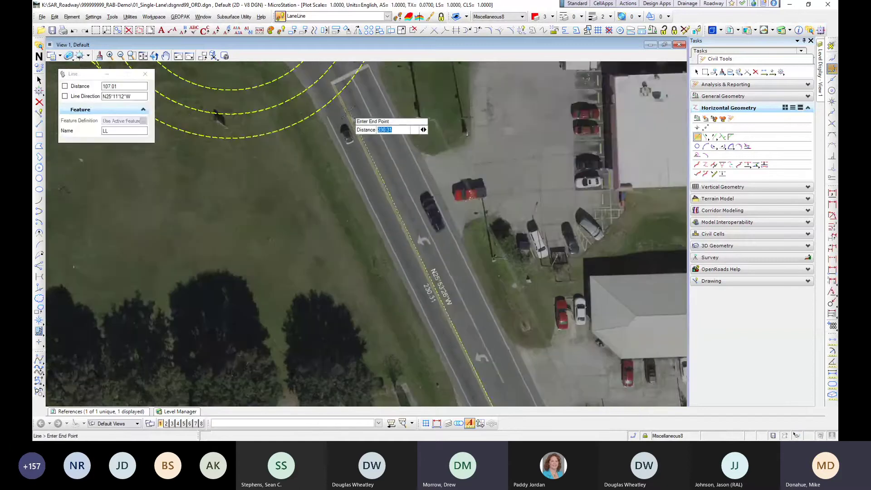
{"action": "scroll", "coordinate": [348, 110], "scroll_direction": "up", "scroll_amount": 1}
{"action": "right_click", "coordinate": [346, 117]}
Step: Extend the far end of the south leg line farther south along the road centreline
{"action": "scroll", "coordinate": [471, 285], "scroll_direction": "down", "scroll_amount": 6}
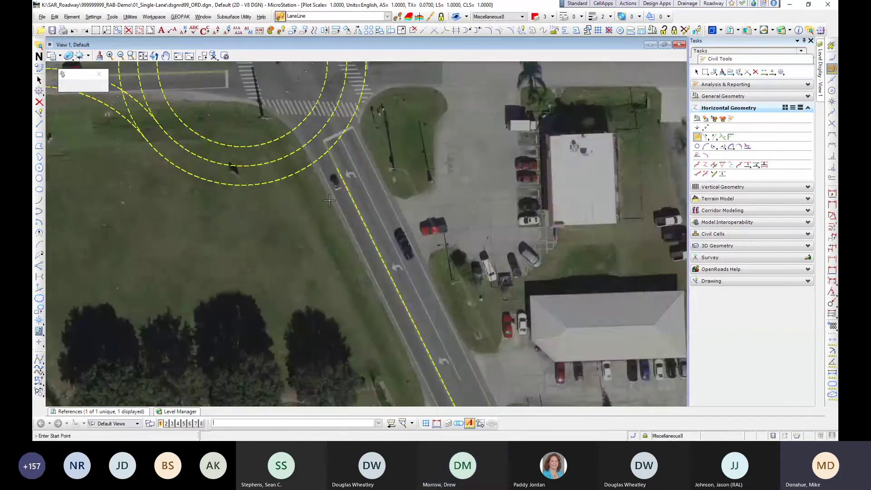
{"action": "scroll", "coordinate": [471, 285], "scroll_direction": "up", "scroll_amount": 2}
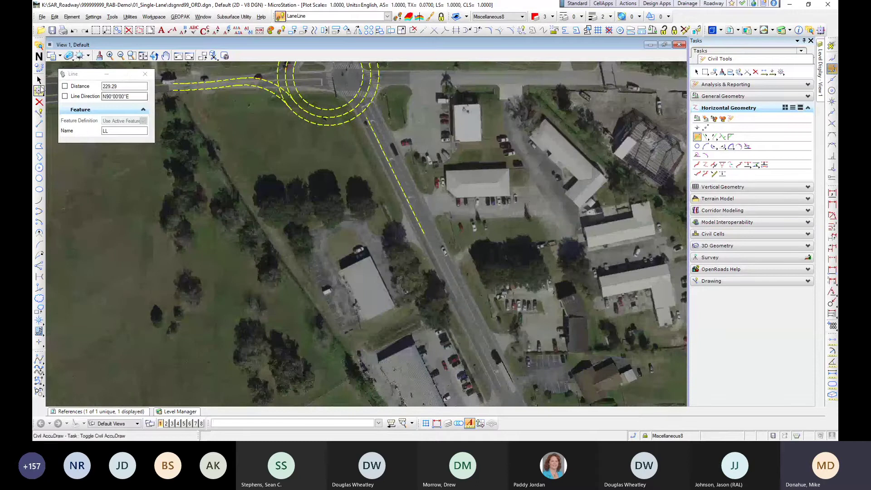
{"action": "key", "text": "Escape"}
{"action": "left_click", "coordinate": [417, 224]}
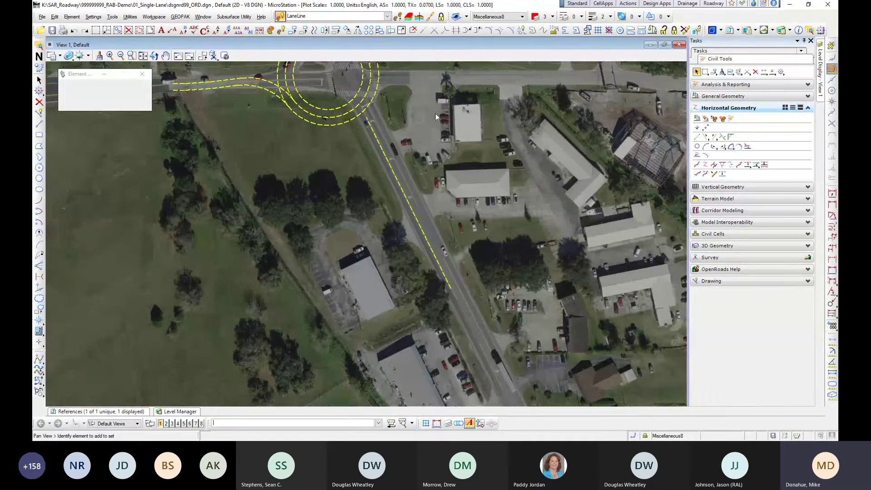
{"action": "middle_click_drag", "start_coordinate": [436, 113], "coordinate": [465, 197]}
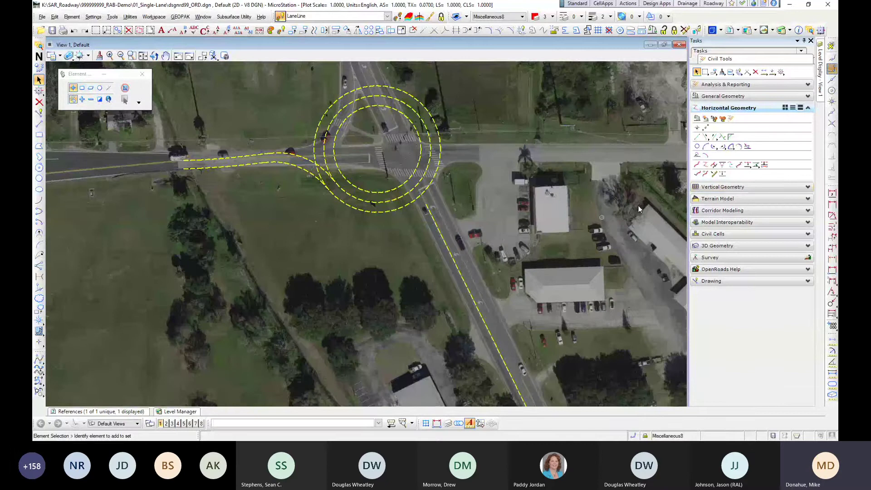
Step: Draw a 1000 ft radius arc from the south leg line curving up toward the roundabout, trimming the line back
{"action": "left_click", "coordinate": [715, 146]}
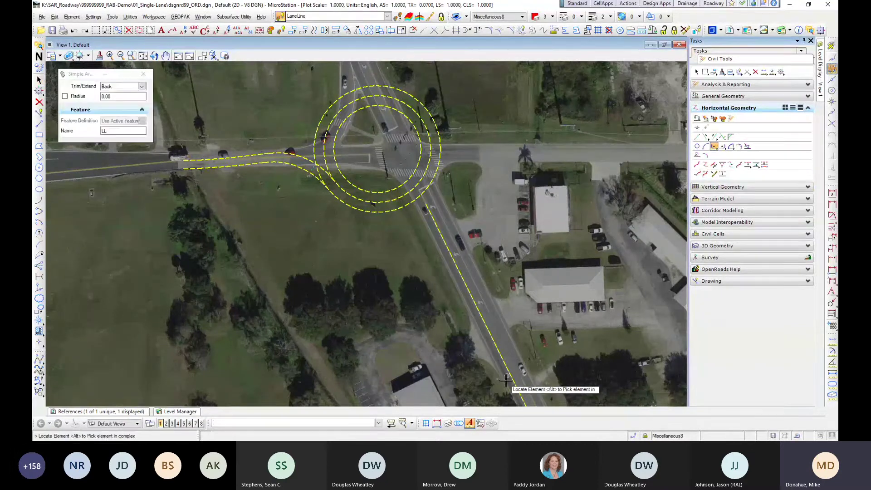
{"action": "left_click", "coordinate": [499, 326]}
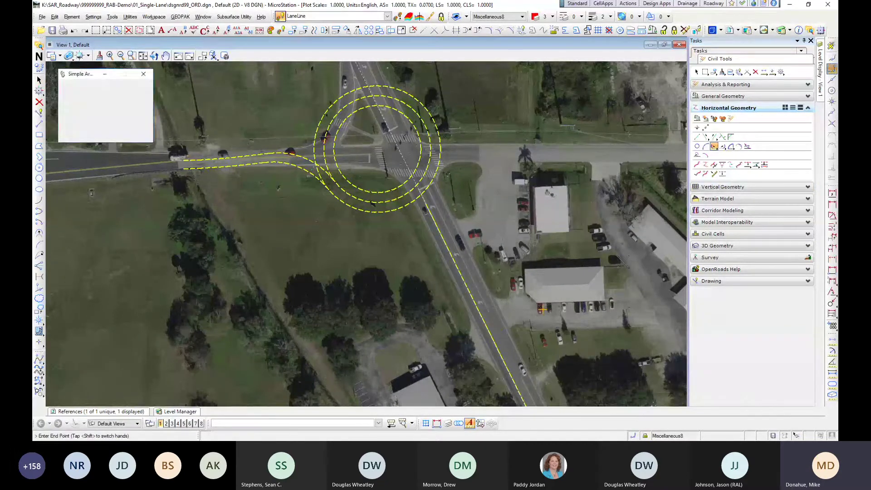
{"action": "left_click", "coordinate": [723, 147]}
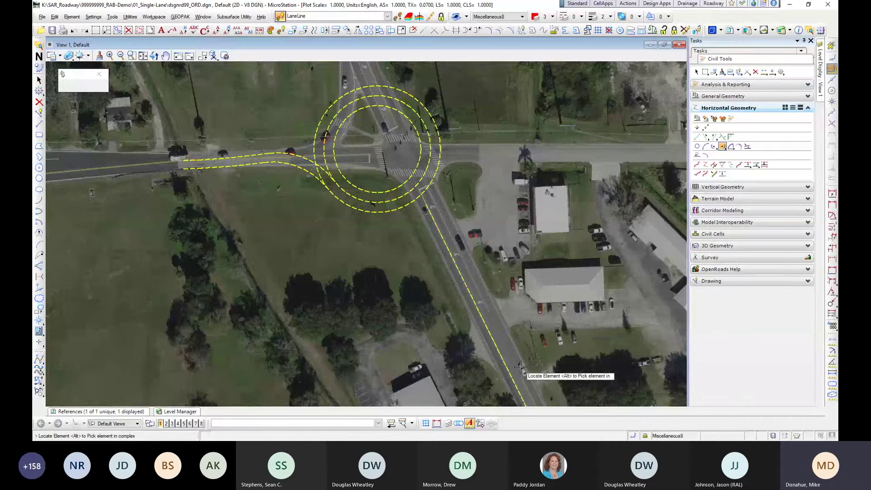
{"action": "left_click", "coordinate": [508, 378]}
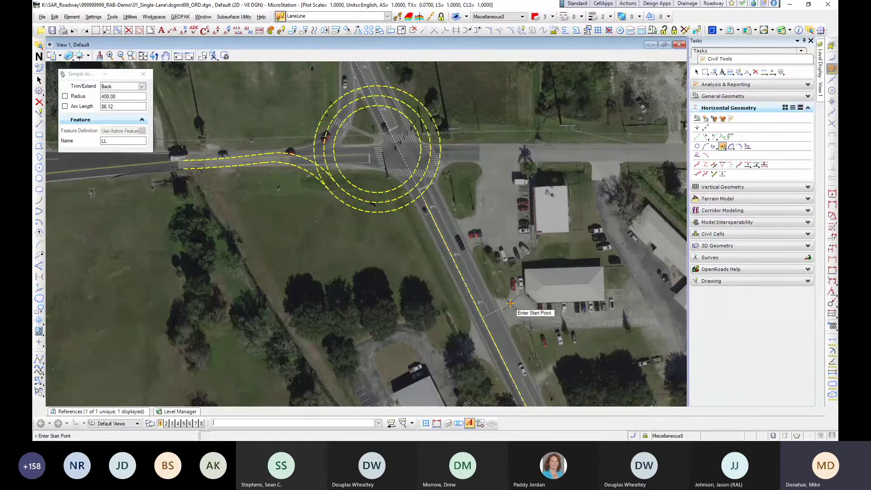
{"action": "left_click", "coordinate": [510, 303]}
{"action": "type", "text": "1000"}
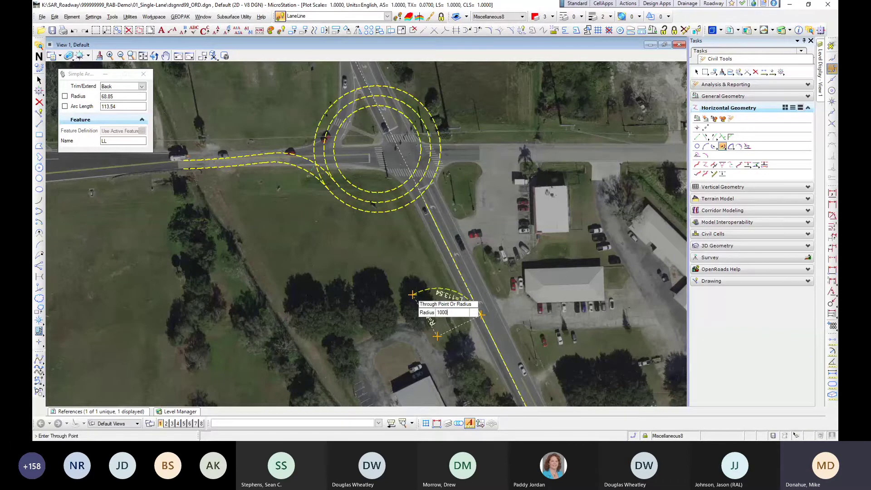
{"action": "key", "text": "Return"}
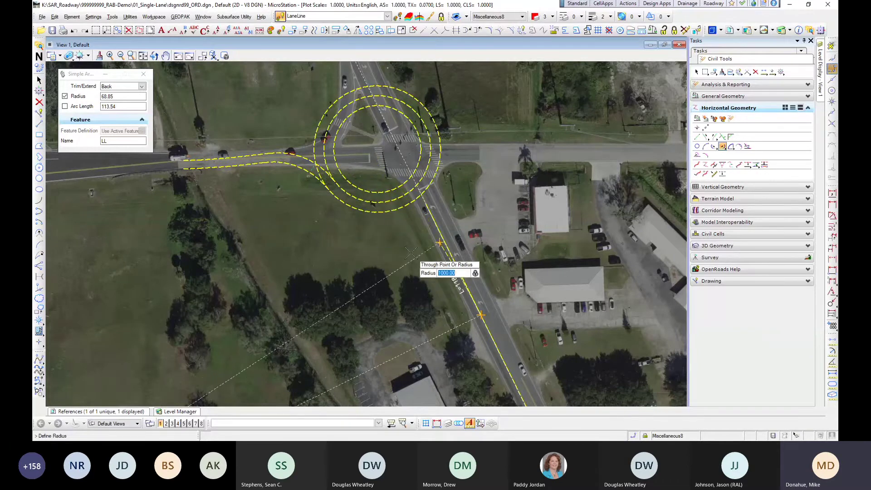
{"action": "left_click", "coordinate": [392, 242]}
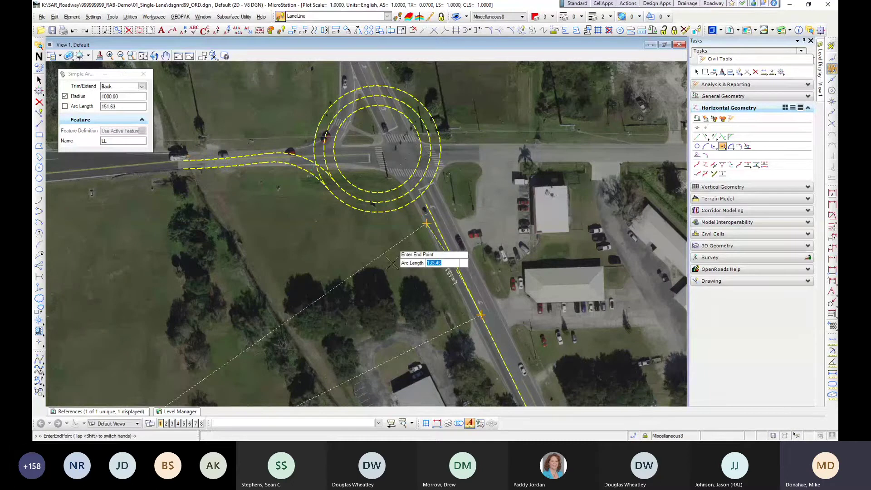
{"action": "key", "text": "Escape"}
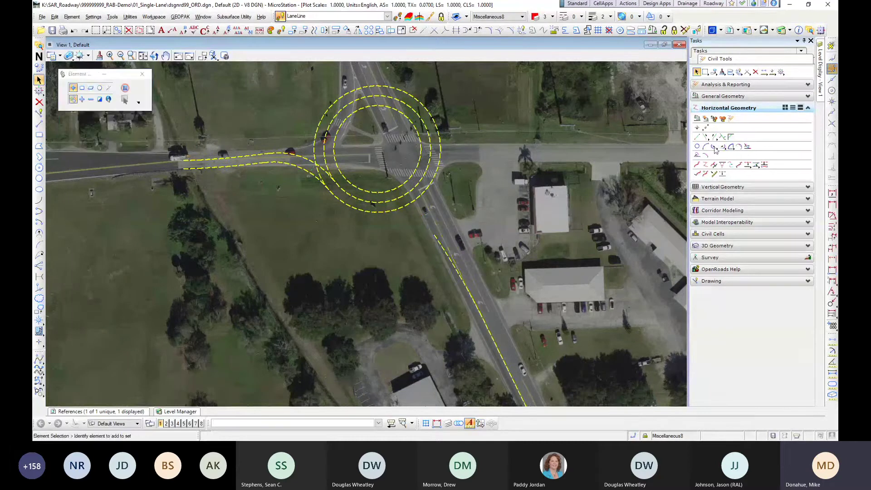
Step: Draw a tangent line from the roundabout end of the south leg arc to near the circle centre, with back trimming
{"action": "left_click", "coordinate": [715, 136]}
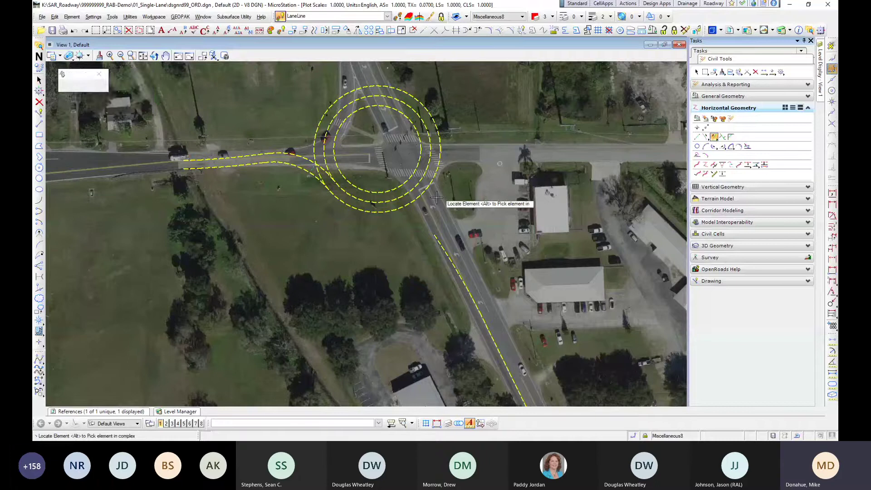
{"action": "left_click", "coordinate": [437, 243]}
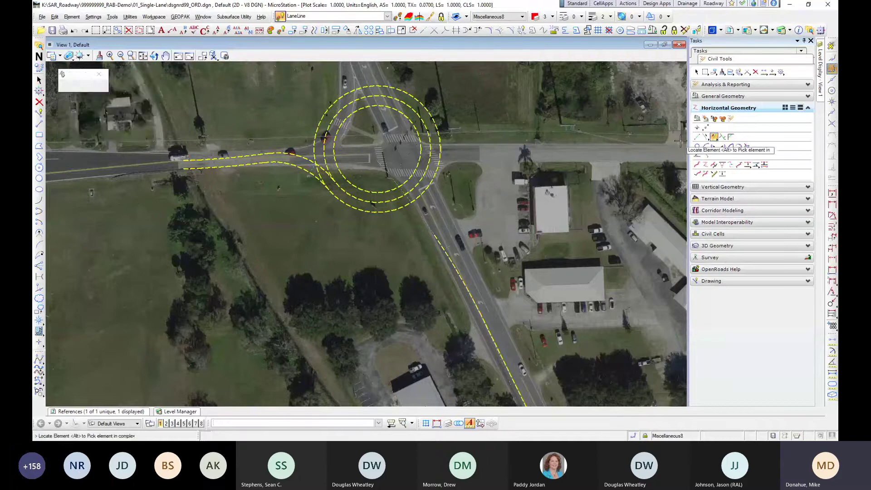
{"action": "left_click", "coordinate": [706, 137]}
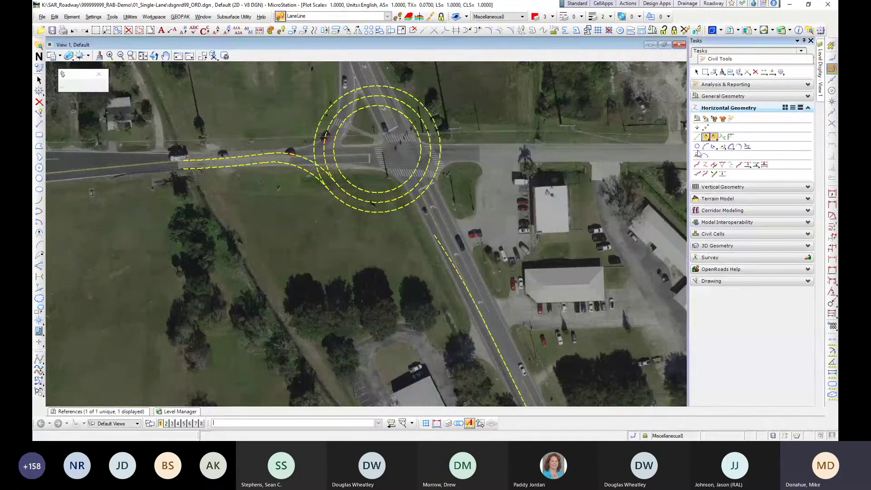
{"action": "left_click", "coordinate": [436, 244]}
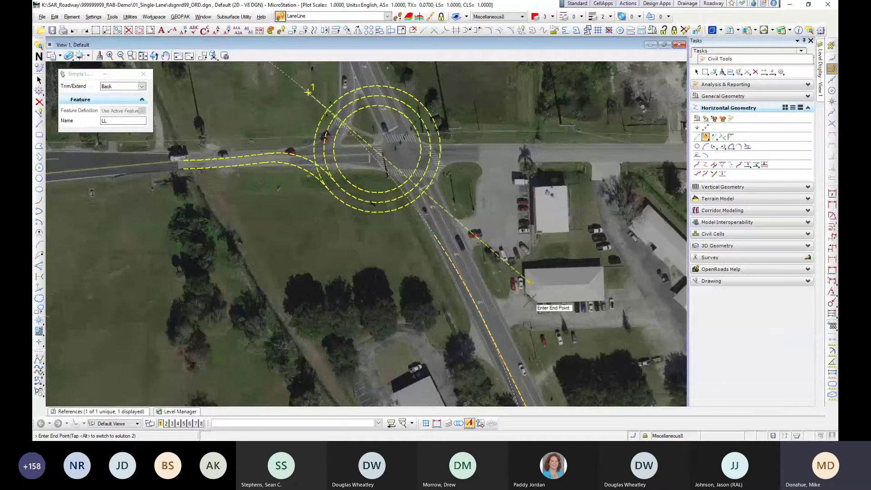
{"action": "scroll", "coordinate": [386, 161], "scroll_direction": "up", "scroll_amount": 3}
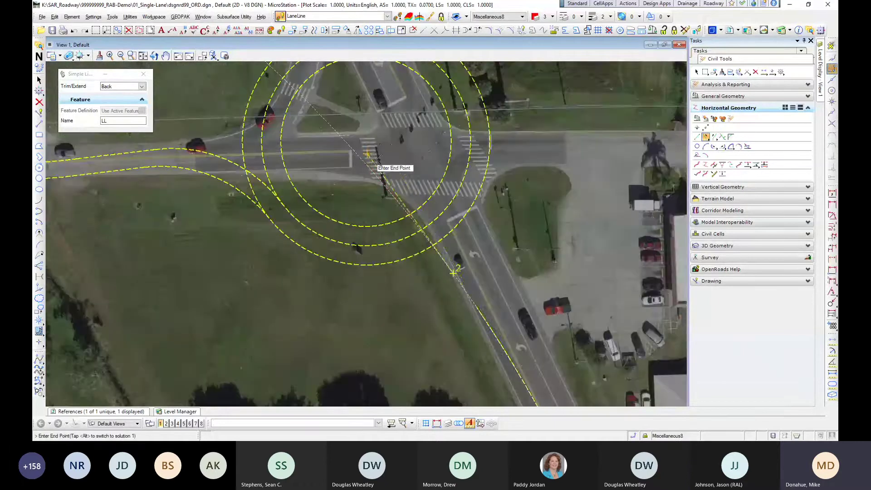
{"action": "left_click", "coordinate": [380, 144]}
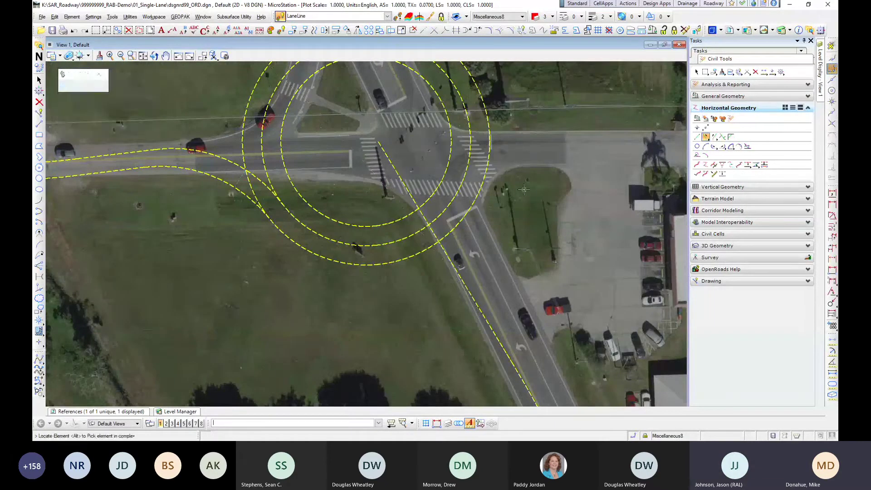
{"action": "left_click", "coordinate": [39, 80]}
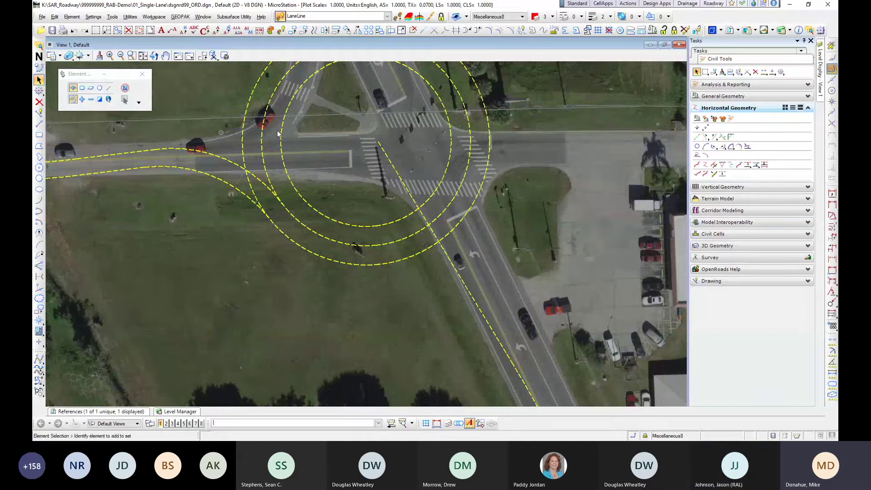
Step: Match the ConstLinesCyanDash feature and place a 6 ft radius circle at the centre of the roundabout circles
{"action": "left_click", "coordinate": [399, 17]}
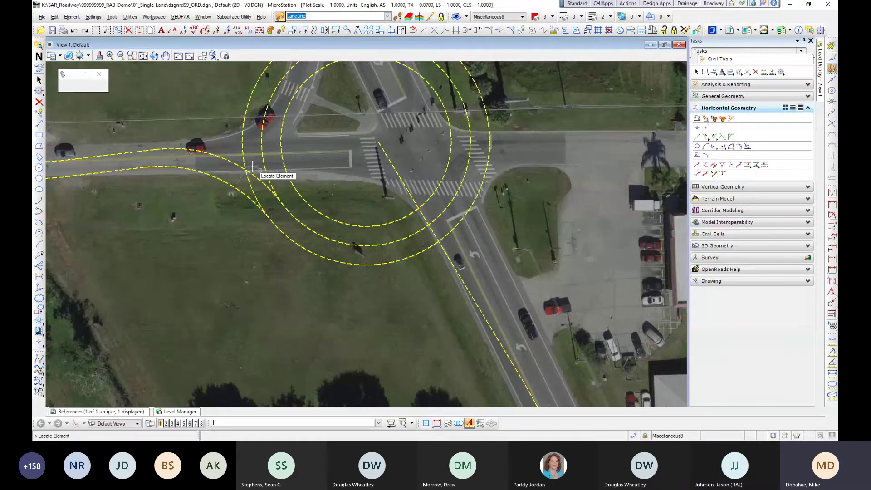
{"action": "left_click", "coordinate": [243, 180]}
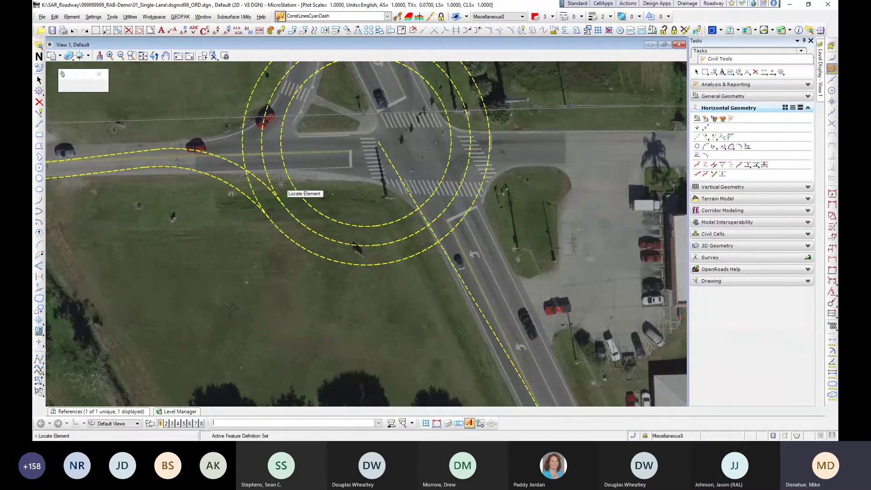
{"action": "left_click", "coordinate": [698, 146]}
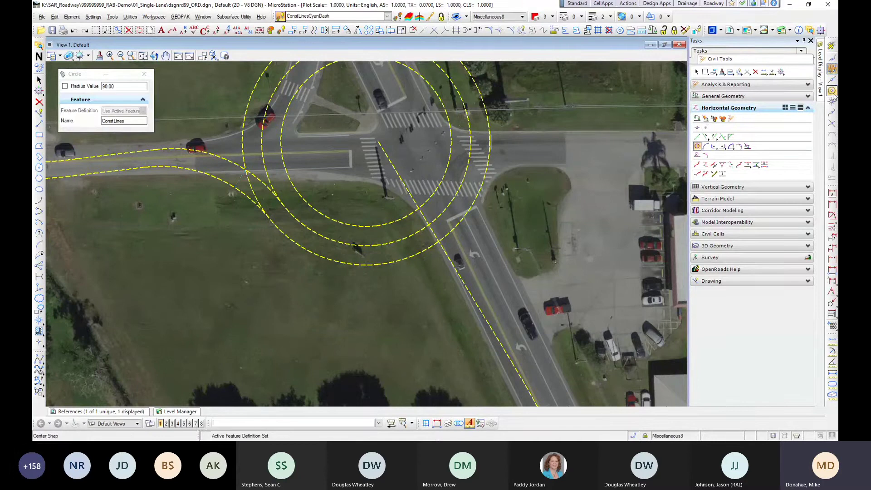
{"action": "left_click", "coordinate": [463, 154]}
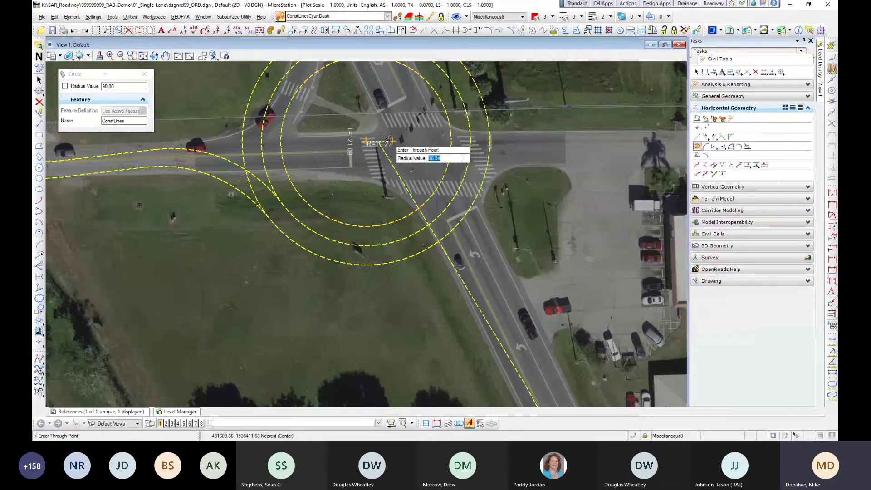
{"action": "scroll", "coordinate": [365, 134], "scroll_direction": "up", "scroll_amount": 5}
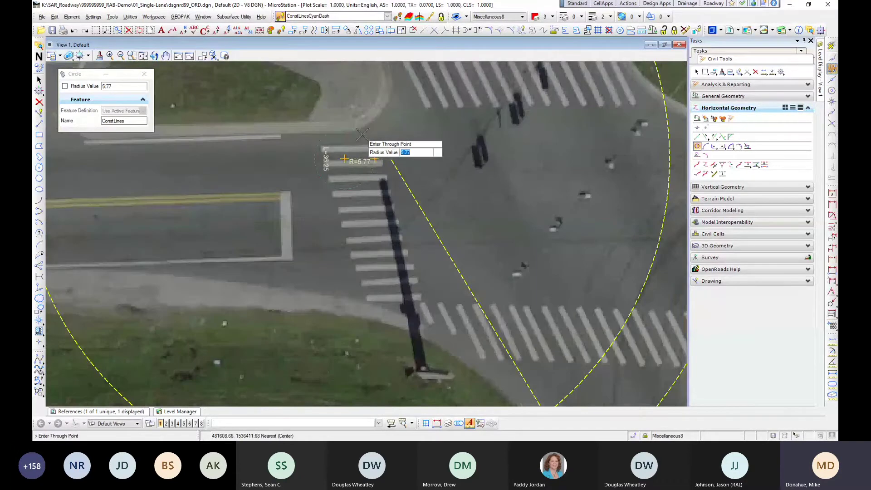
{"action": "type", "text": "6"}
{"action": "key", "text": "Return"}
{"action": "left_click", "coordinate": [422, 136]}
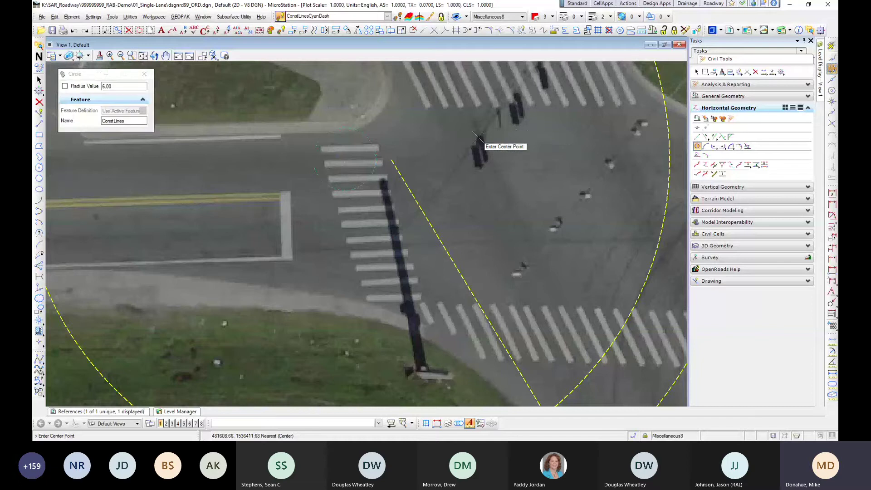
{"action": "scroll", "coordinate": [445, 137], "scroll_direction": "down", "scroll_amount": 5}
{"action": "left_click", "coordinate": [39, 81]}
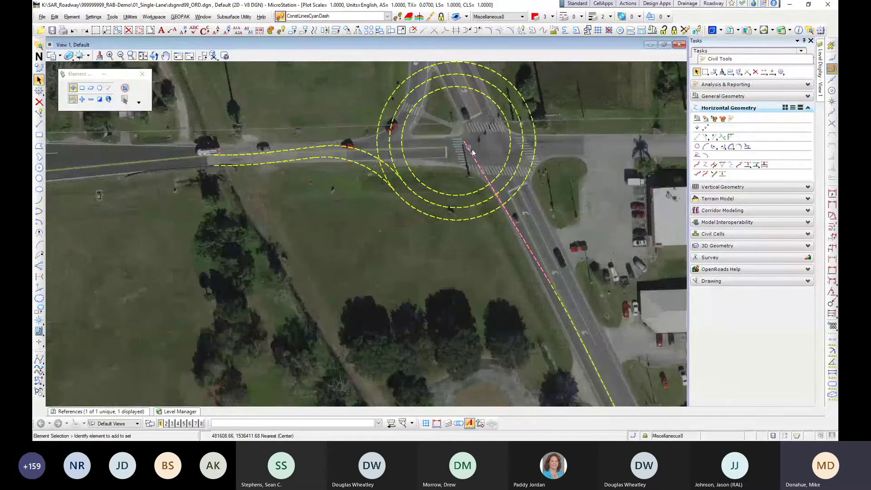
Step: Adjust the south leg arc and its tangent line so the line runs past the west side of the small centre circle
{"action": "scroll", "coordinate": [472, 151], "scroll_direction": "down", "scroll_amount": 2}
{"action": "left_click", "coordinate": [434, 240]}
{"action": "left_click_drag", "start_coordinate": [434, 242], "coordinate": [455, 278]}
{"action": "left_click", "coordinate": [455, 278]}
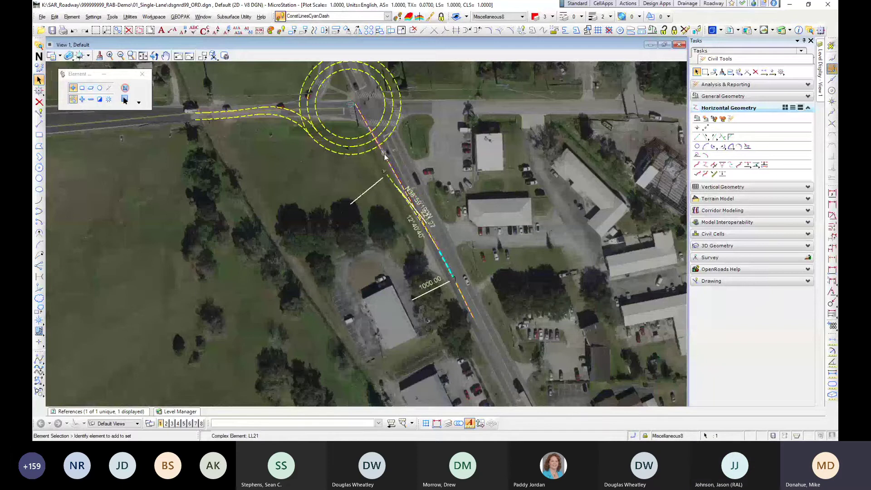
{"action": "left_click", "coordinate": [385, 154]}
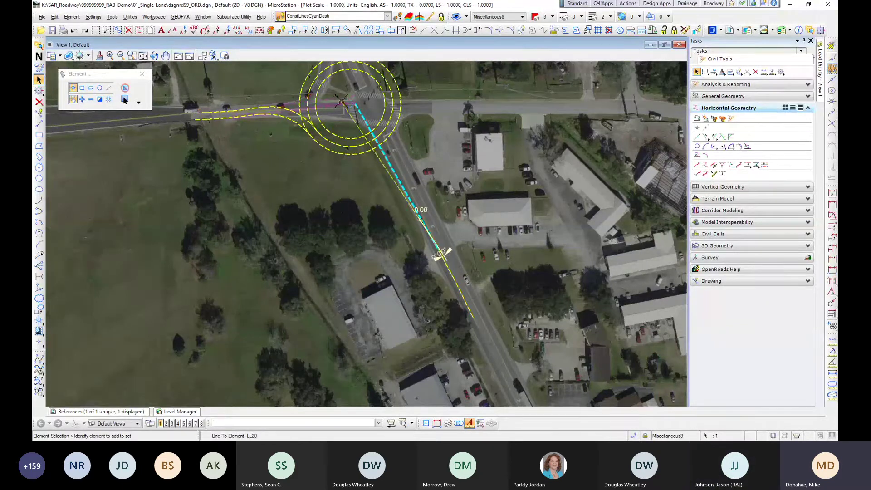
{"action": "key", "text": "Delete"}
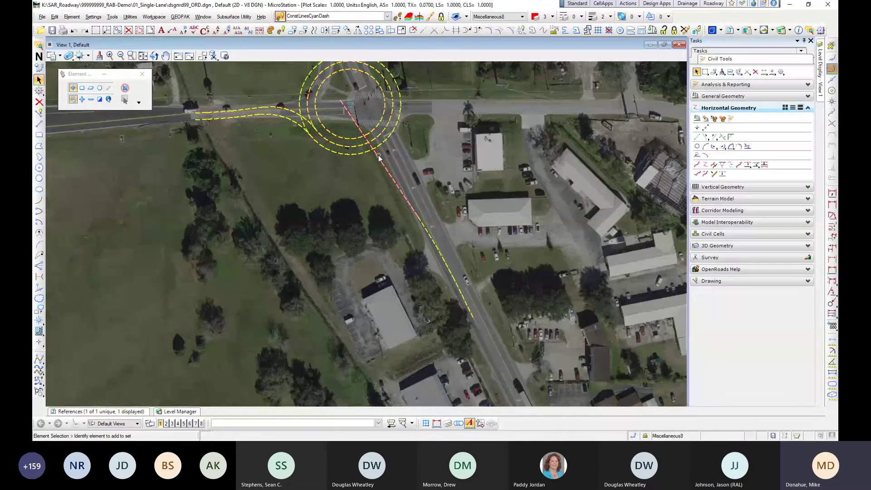
Step: Draw a short 50 ft radius construction arc across the south leg tangent line, using Center\Radius placement centred where the line meets its arc
{"action": "scroll", "coordinate": [396, 161], "scroll_direction": "up", "scroll_amount": 2}
{"action": "middle_click_drag", "start_coordinate": [563, 198], "coordinate": [385, 366], "text": "shift"}
{"action": "middle_click_drag", "start_coordinate": [386, 282], "coordinate": [369, 207]}
{"action": "scroll", "coordinate": [369, 207], "scroll_direction": "up", "scroll_amount": 1}
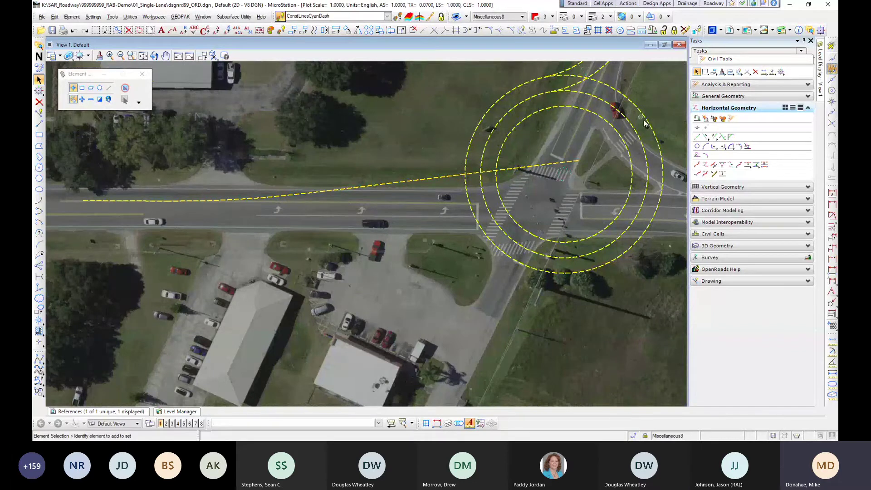
{"action": "left_click", "coordinate": [706, 146]}
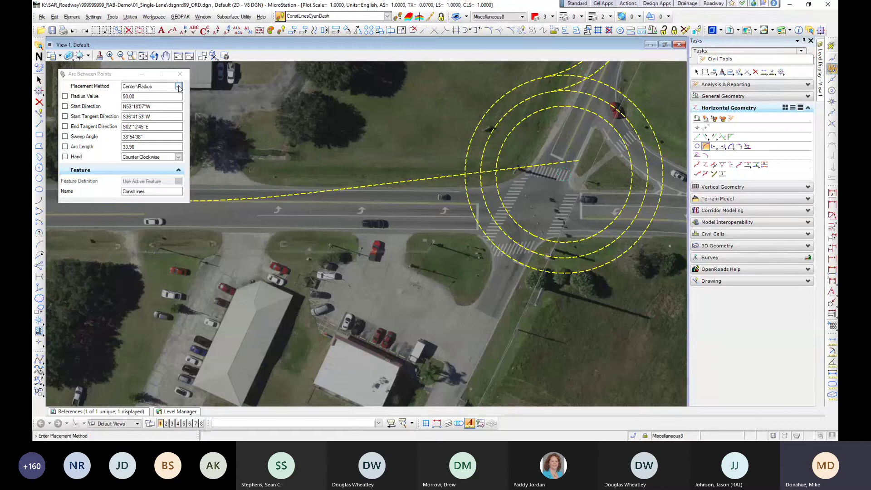
{"action": "left_click", "coordinate": [129, 87]}
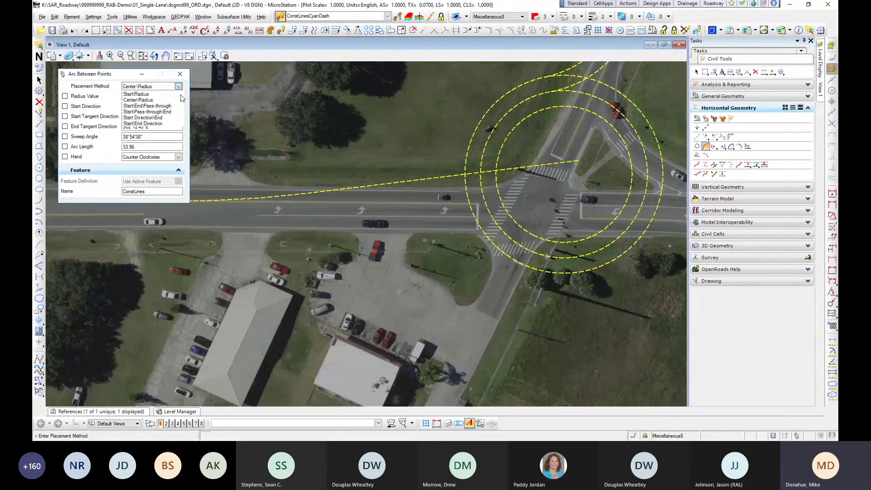
{"action": "left_click", "coordinate": [148, 99]}
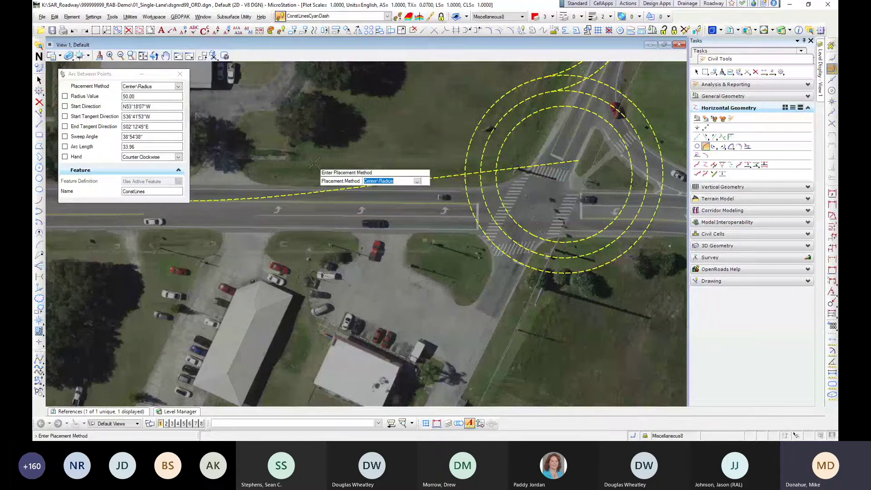
{"action": "key", "text": "Return"}
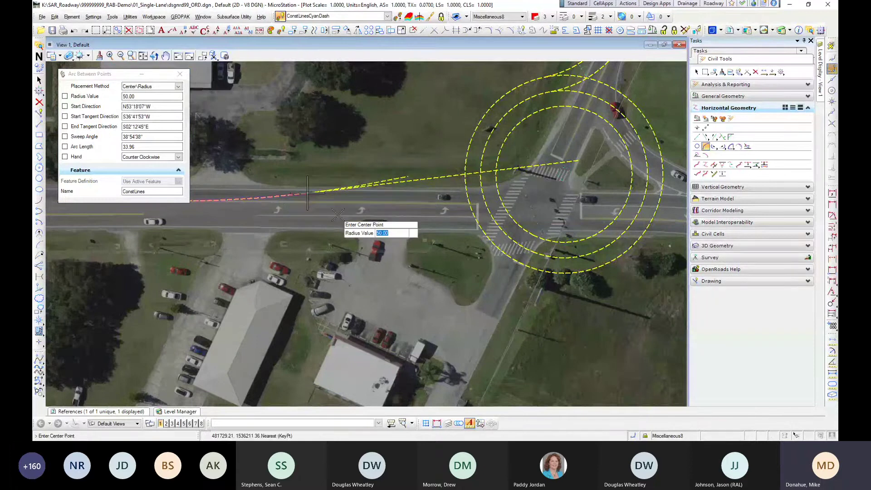
{"action": "left_click", "coordinate": [338, 214]}
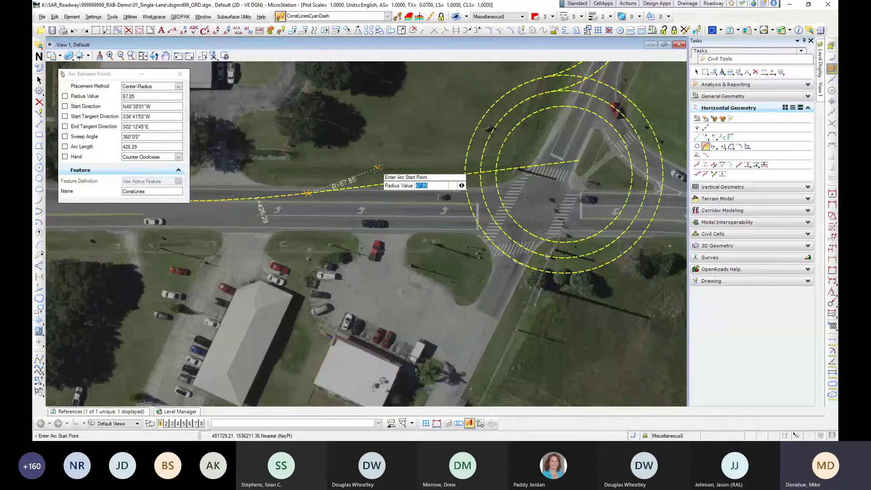
{"action": "type", "text": "50"}
{"action": "key", "text": "Return"}
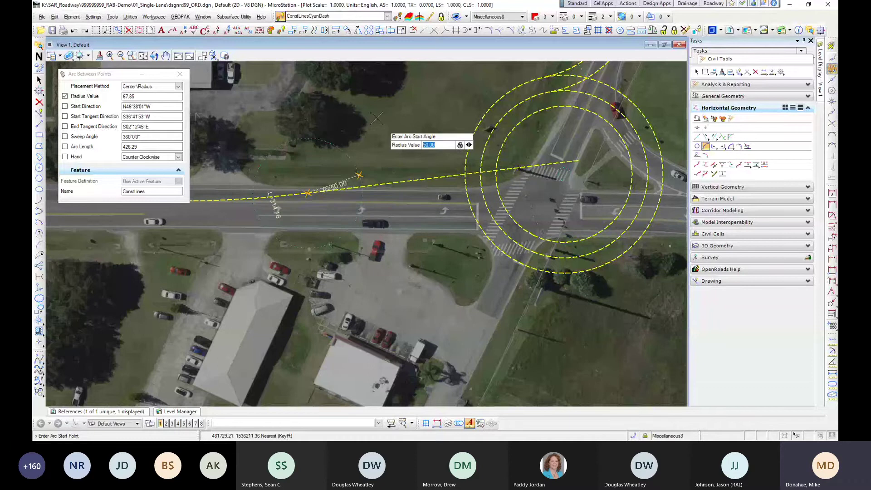
{"action": "scroll", "coordinate": [344, 181], "scroll_direction": "up", "scroll_amount": 3}
{"action": "left_click", "coordinate": [378, 172]}
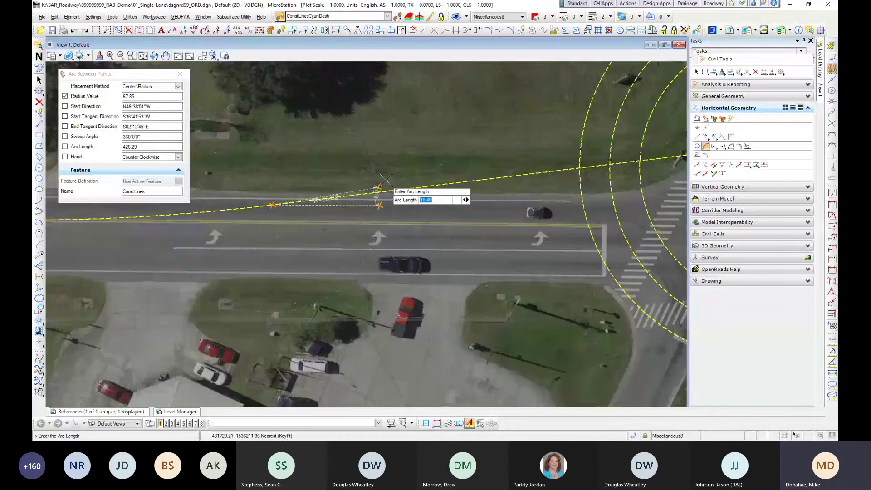
{"action": "key", "text": "Escape"}
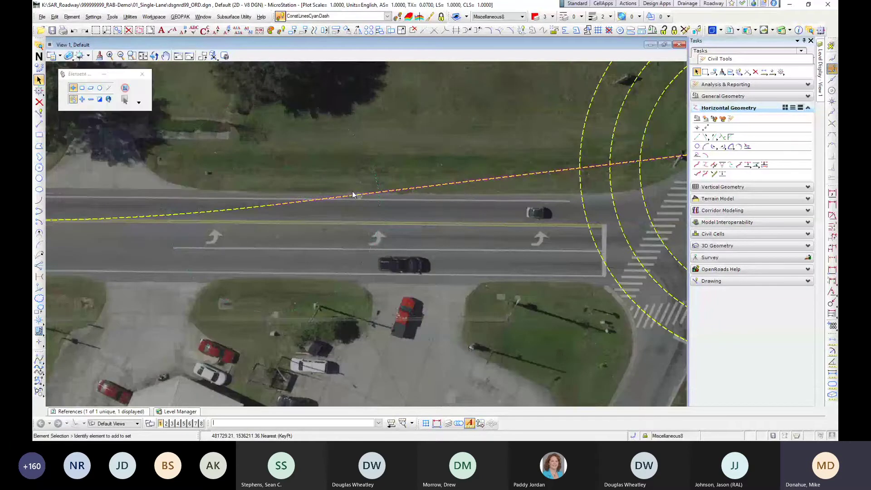
{"action": "middle_click_drag", "start_coordinate": [475, 216], "coordinate": [327, 210]}
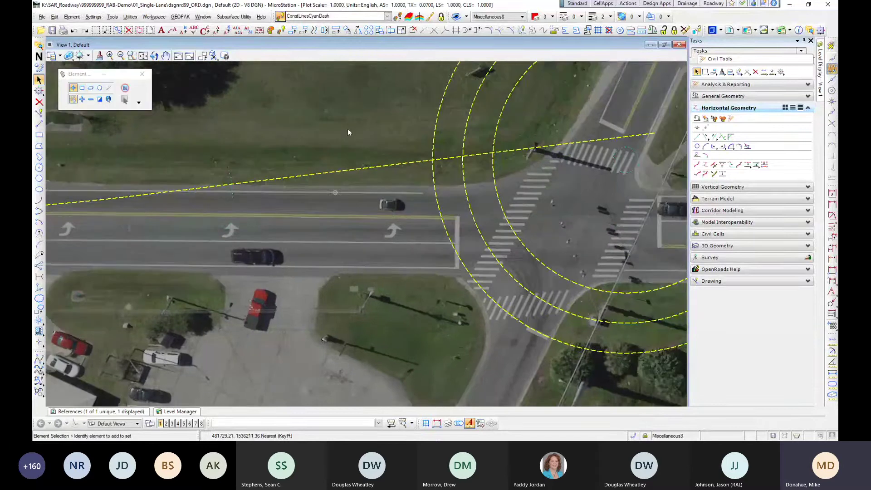
Step: Match the LaneLine feature and draw a tangent line from the inner circle's southwest side to the grass northwest of it, with back trimming
{"action": "left_click", "coordinate": [397, 17]}
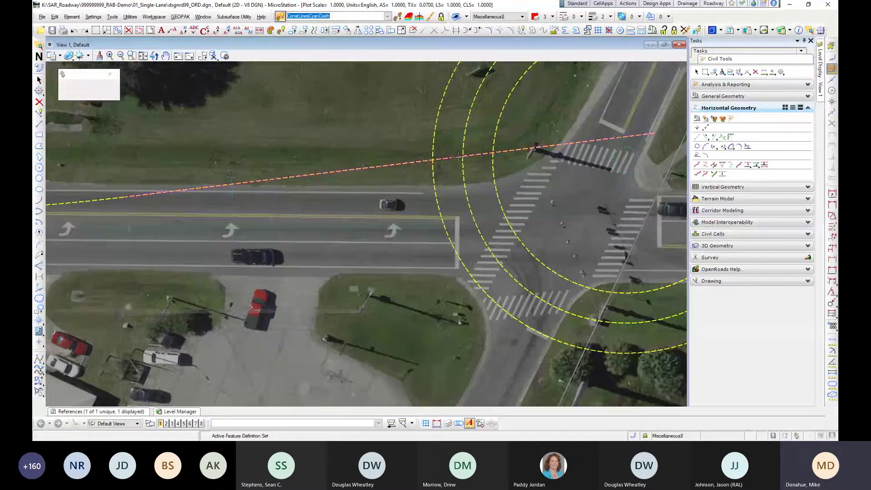
{"action": "left_click", "coordinate": [707, 137]}
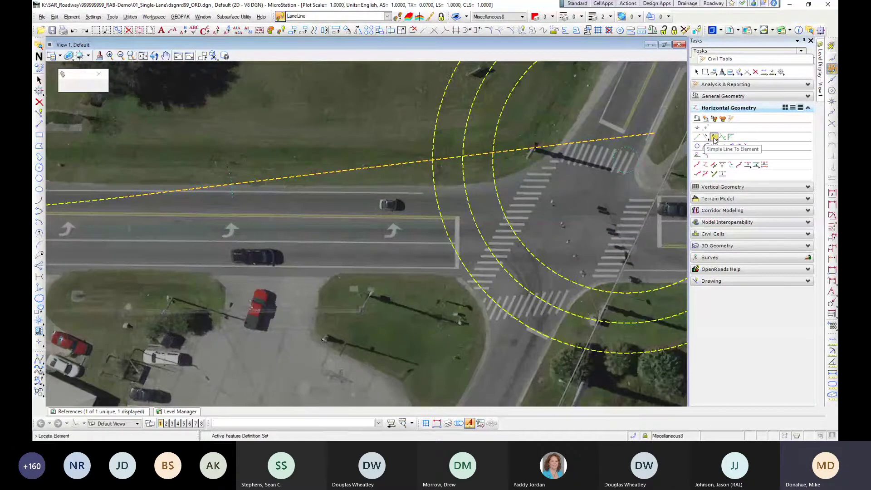
{"action": "left_click", "coordinate": [657, 290]}
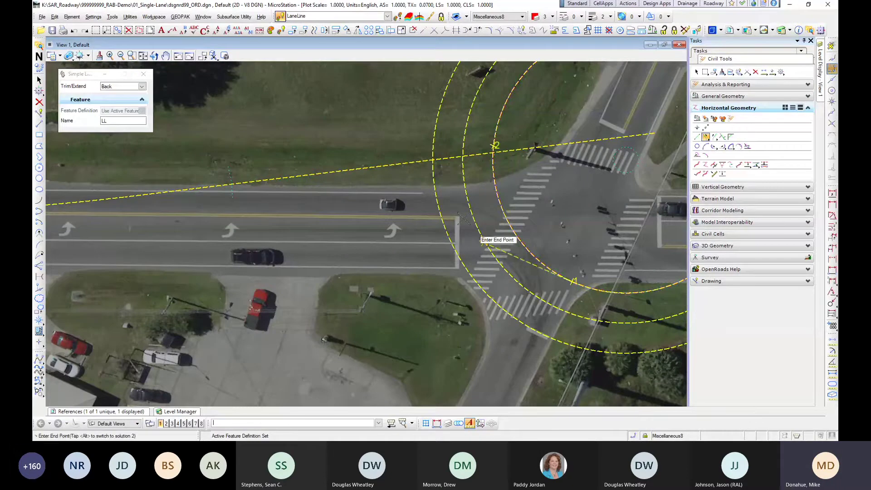
{"action": "left_click", "coordinate": [379, 132]}
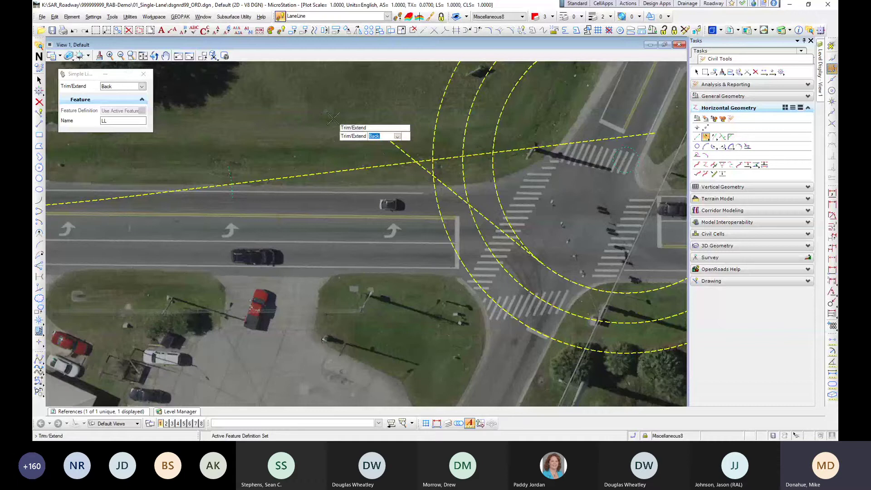
{"action": "left_click", "coordinate": [498, 193]}
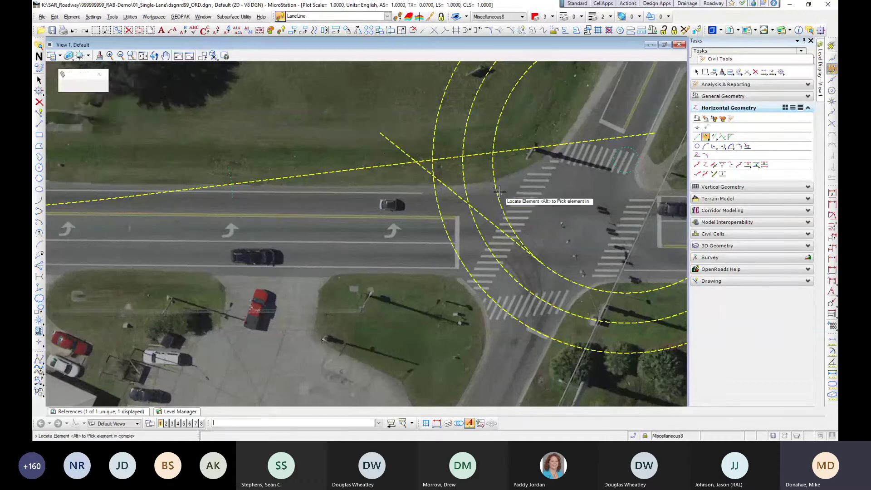
{"action": "left_click", "coordinate": [39, 81]}
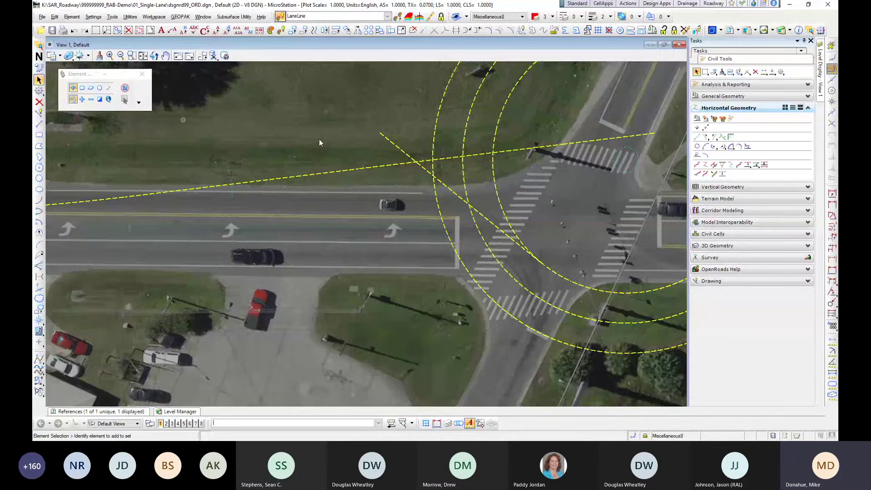
{"action": "left_click", "coordinate": [399, 152]}
Step: Join the west approach line and the circle tangent line with a 100 ft radius simple arc, trimming both lines
{"action": "left_click", "coordinate": [731, 146]}
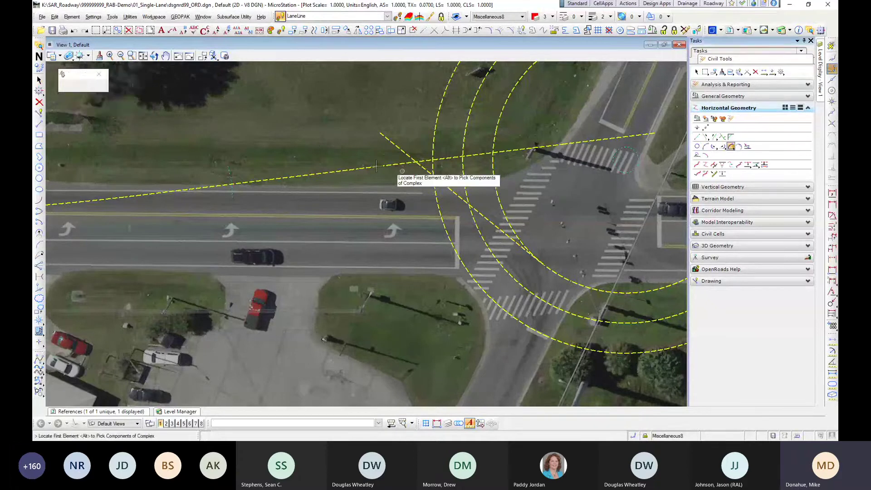
{"action": "left_click", "coordinate": [422, 161]}
{"action": "left_click", "coordinate": [403, 204]}
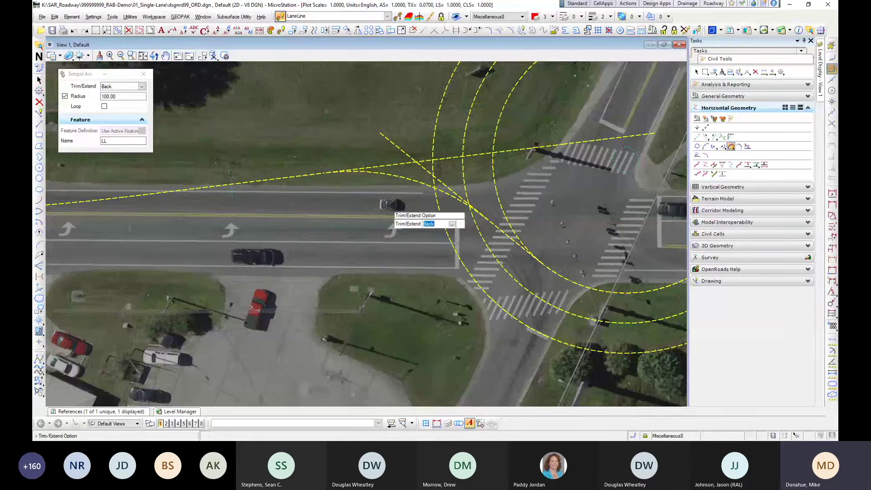
{"action": "key", "text": "Down"}
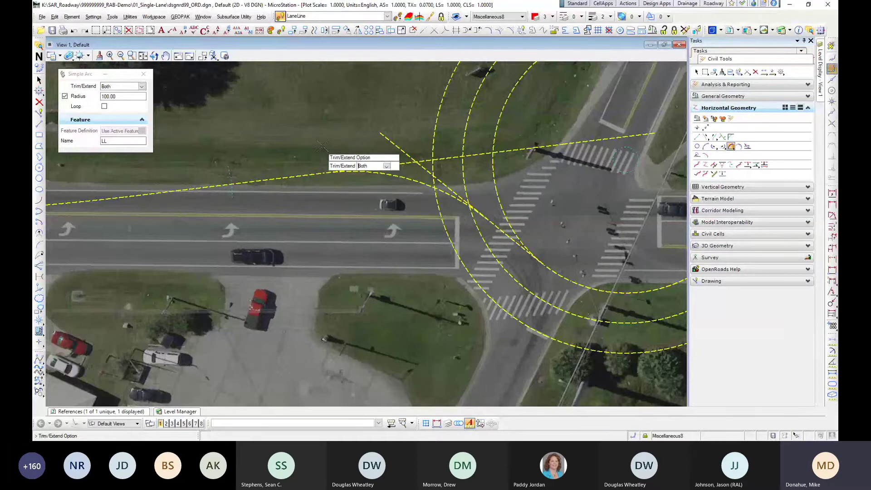
{"action": "left_click", "coordinate": [323, 147]}
{"action": "left_click", "coordinate": [39, 81]}
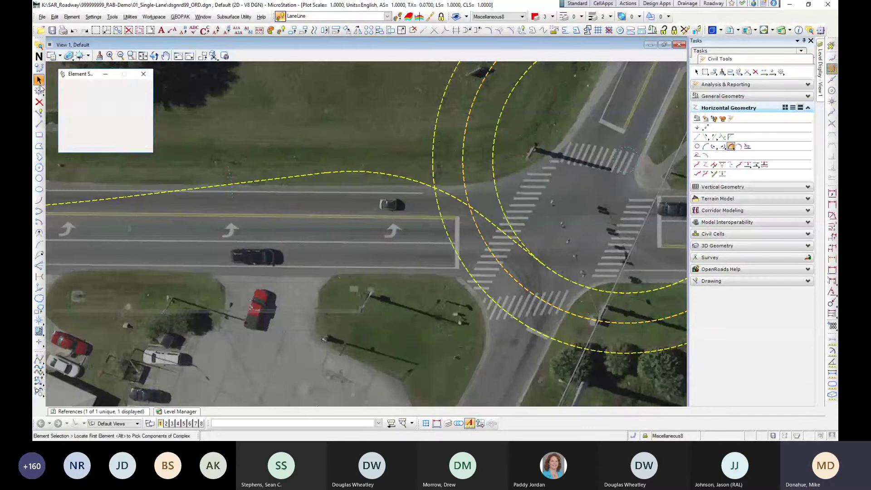
Step: Try moving the roundabout end of the west approach line farther north of the circle centre
{"action": "left_click", "coordinate": [173, 190]}
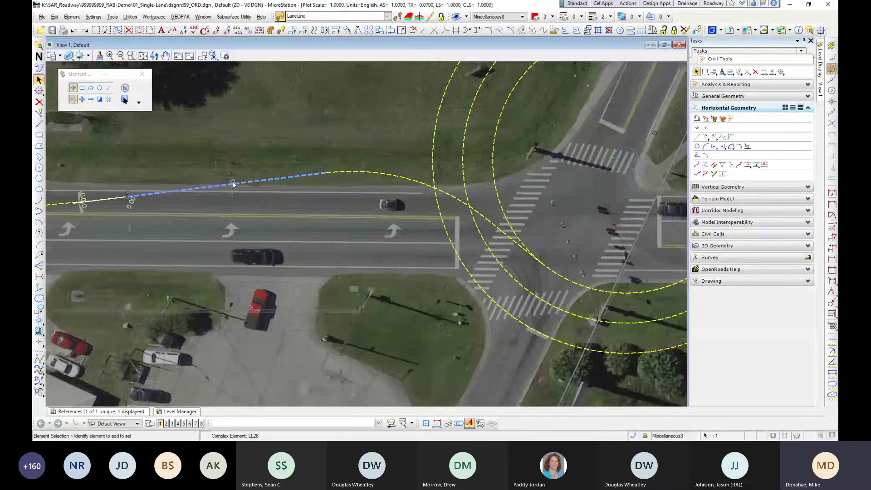
{"action": "scroll", "coordinate": [233, 182], "scroll_direction": "down", "scroll_amount": 3}
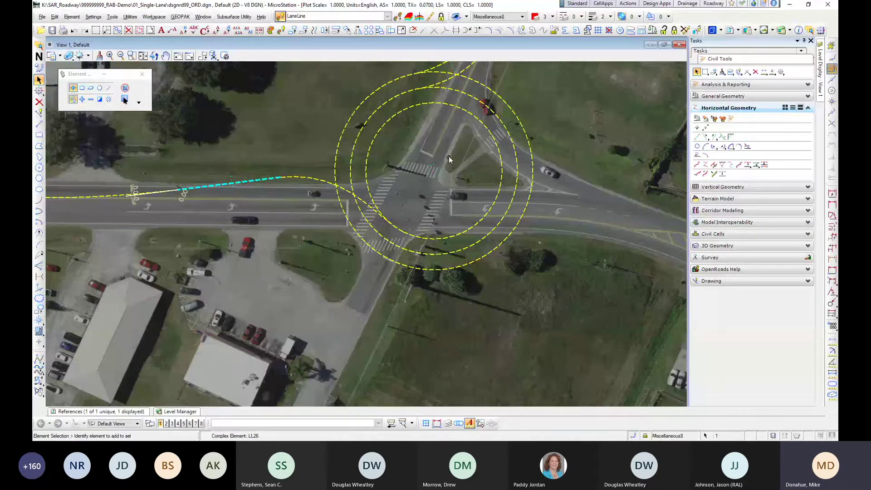
{"action": "left_click", "coordinate": [447, 145]}
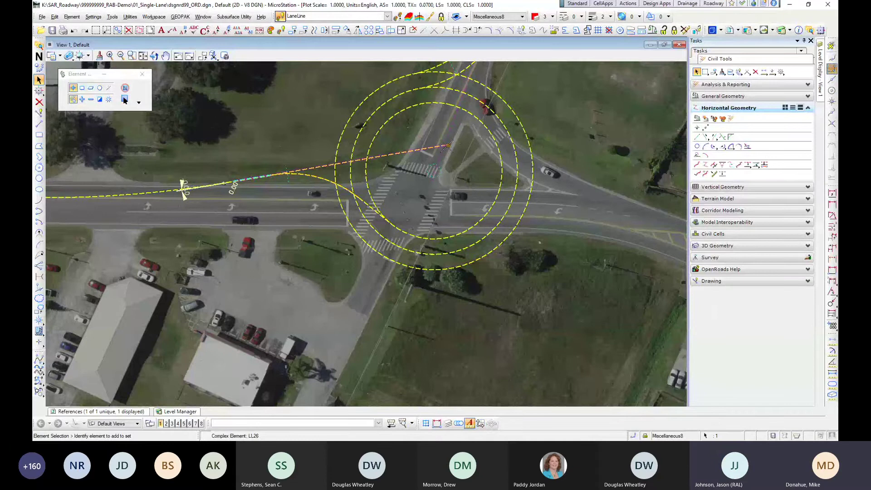
{"action": "key", "text": "ctrl+z"}
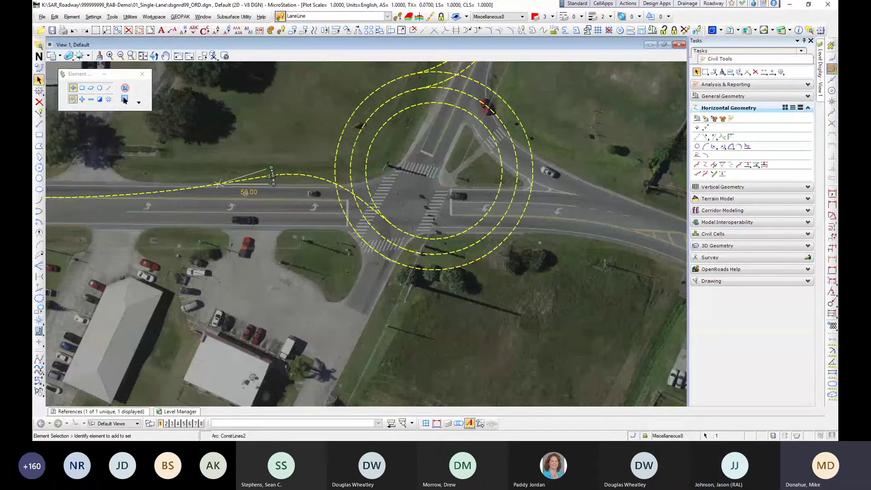
Step: Try an 80 ft radius for the west leg's small construction arc, then undo the change
{"action": "left_click", "coordinate": [272, 191]}
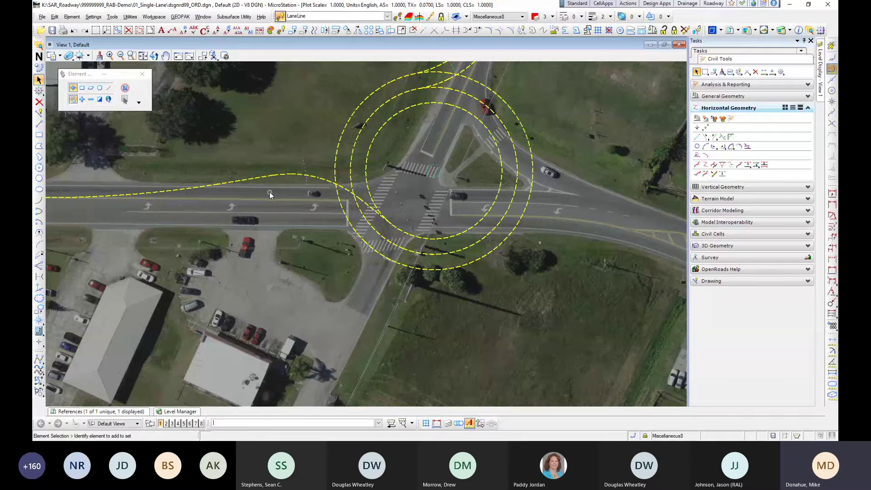
{"action": "left_click", "coordinate": [268, 193]}
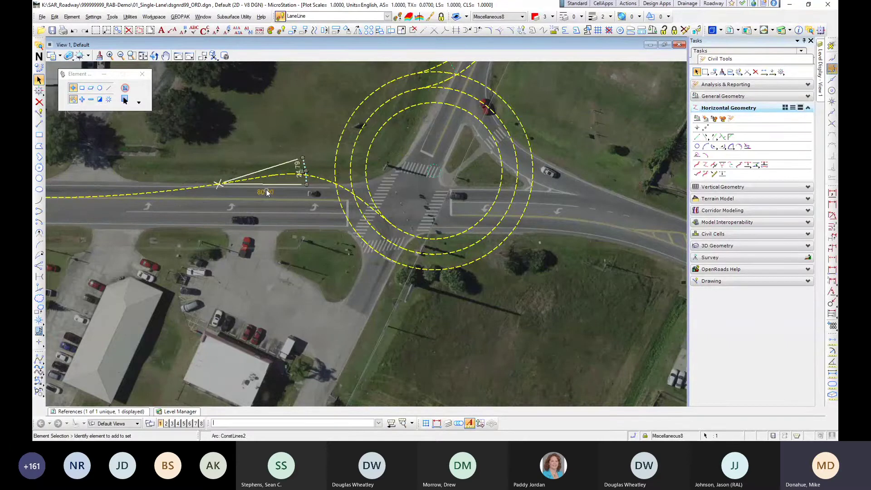
{"action": "key", "text": "ctrl+z"}
Step: Adjust the roundabout end of the west approach line so it passes north of the circle centre
{"action": "scroll", "coordinate": [265, 191], "scroll_direction": "up", "scroll_amount": 4}
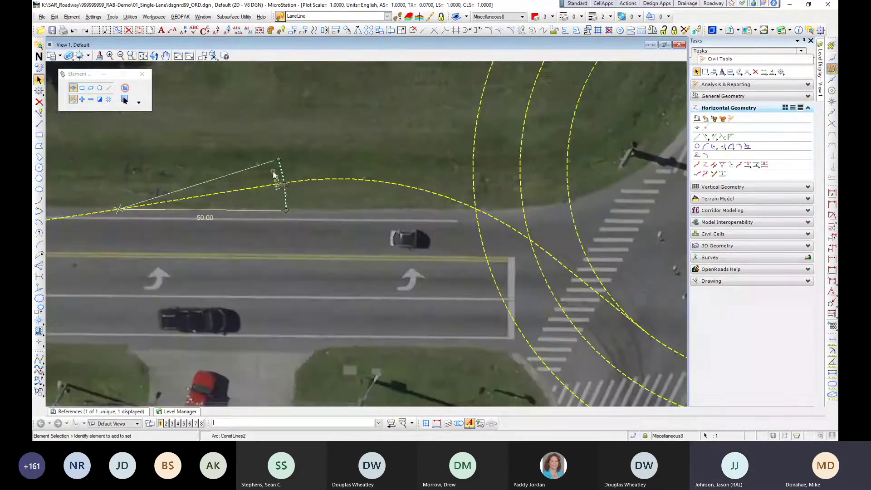
{"action": "scroll", "coordinate": [260, 187], "scroll_direction": "down", "scroll_amount": 3}
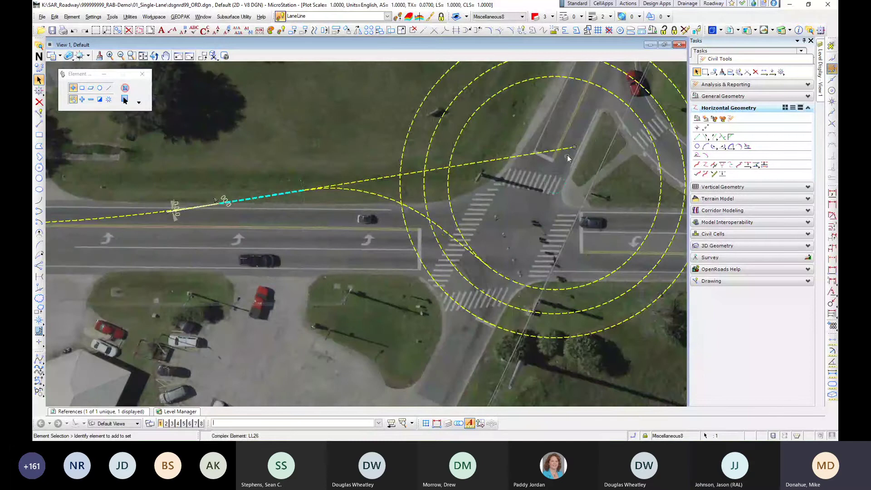
{"action": "left_click_drag", "start_coordinate": [568, 156], "coordinate": [555, 183]}
{"action": "left_click", "coordinate": [331, 149]}
Step: Move the outer end of the circle tangent line slightly farther west on the grass north of the west leg
{"action": "left_click", "coordinate": [446, 233]}
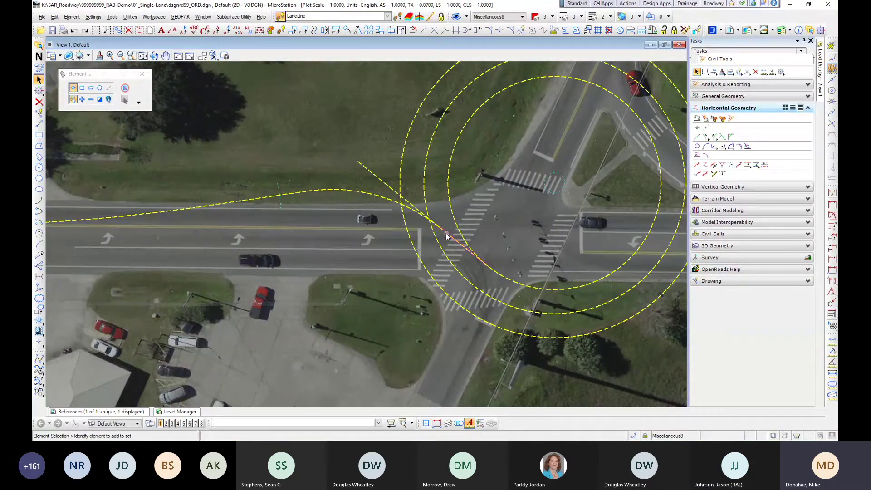
{"action": "left_click", "coordinate": [355, 157]}
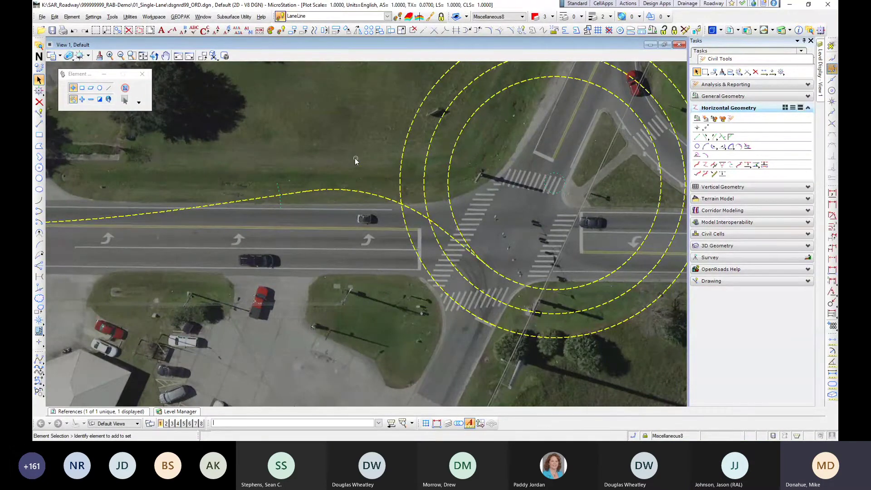
{"action": "left_click", "coordinate": [466, 249]}
{"action": "left_click_drag", "start_coordinate": [358, 165], "coordinate": [343, 166]}
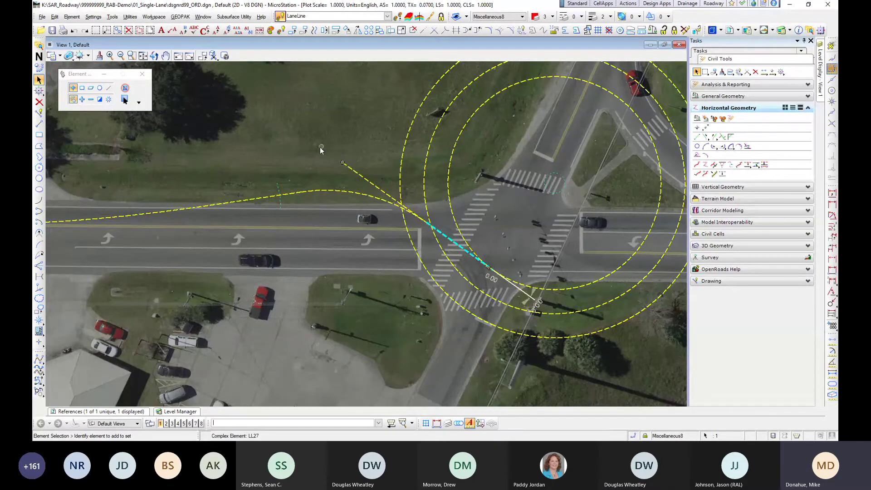
{"action": "scroll", "coordinate": [319, 147], "scroll_direction": "down", "scroll_amount": 1}
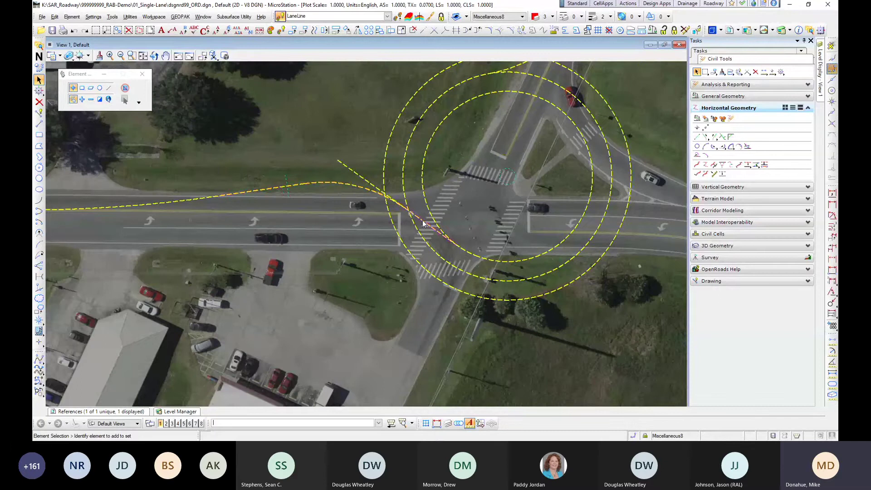
{"action": "key", "text": "ctrl+z"}
Step: Offset the straight west leg line 12 ft to the south, and offset that copy another 12 ft south
{"action": "scroll", "coordinate": [412, 232], "scroll_direction": "down", "scroll_amount": 3}
{"action": "scroll", "coordinate": [235, 257], "scroll_direction": "up", "scroll_amount": 2}
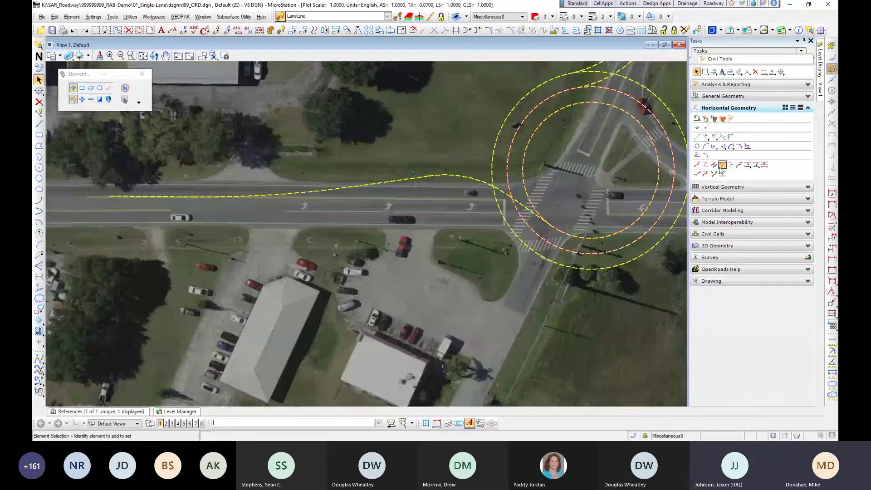
{"action": "left_click", "coordinate": [748, 166]}
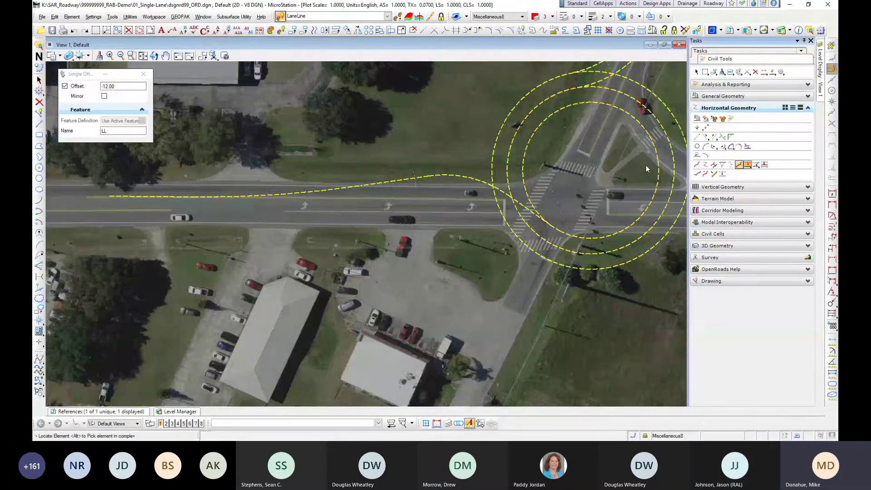
{"action": "left_click", "coordinate": [141, 198]}
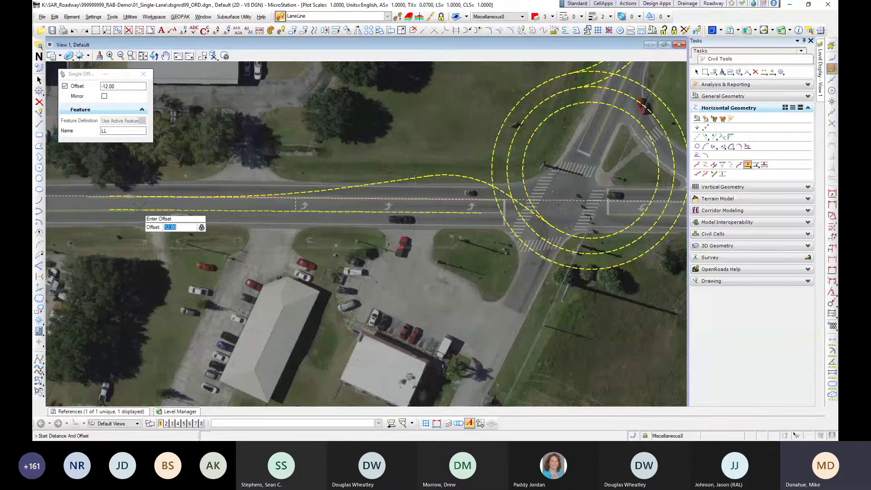
{"action": "left_click", "coordinate": [186, 227]}
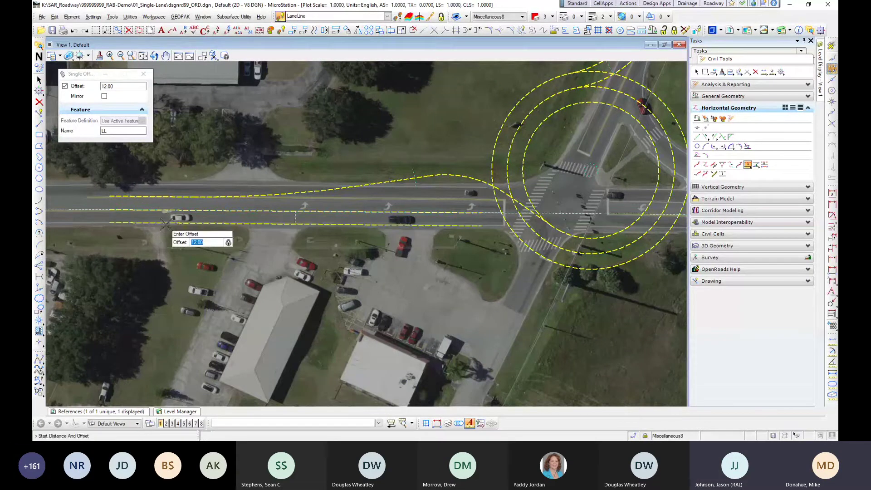
{"action": "left_click", "coordinate": [173, 211]}
Step: Offset the west leg's approach arc 12 ft to the south without mirroring, and offset that copy another 12 ft
{"action": "left_click", "coordinate": [260, 213]}
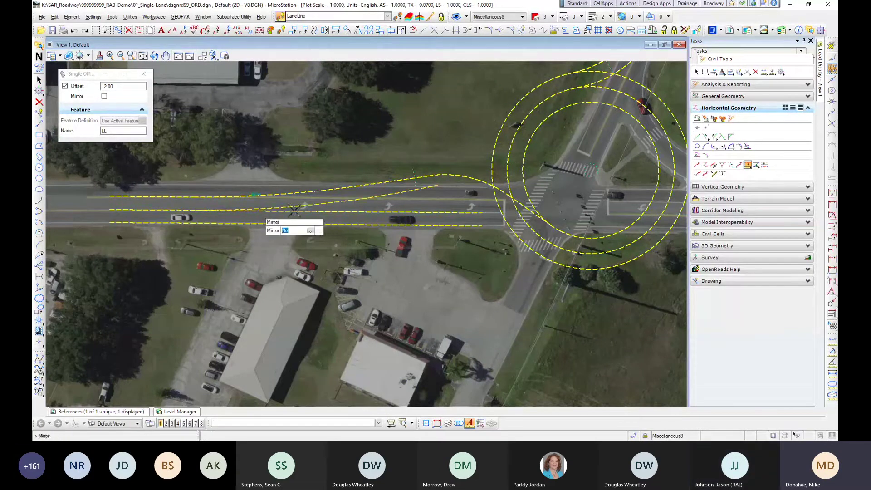
{"action": "left_click", "coordinate": [260, 214]}
{"action": "left_click", "coordinate": [309, 204]}
{"action": "left_click", "coordinate": [315, 222]}
{"action": "left_click", "coordinate": [315, 223]}
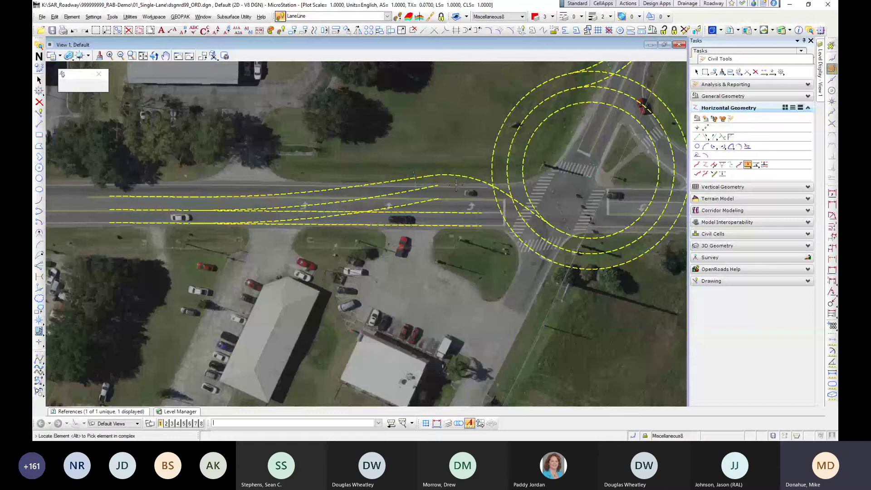
Step: Trim the two offset west leg lines and their offset arcs to their intersections
{"action": "left_click", "coordinate": [434, 30]}
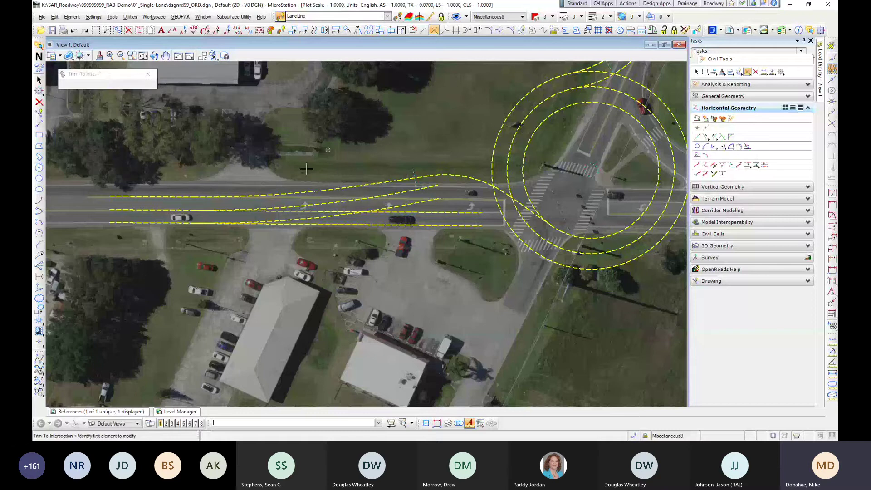
{"action": "left_click", "coordinate": [272, 220]}
{"action": "left_click", "coordinate": [187, 225]}
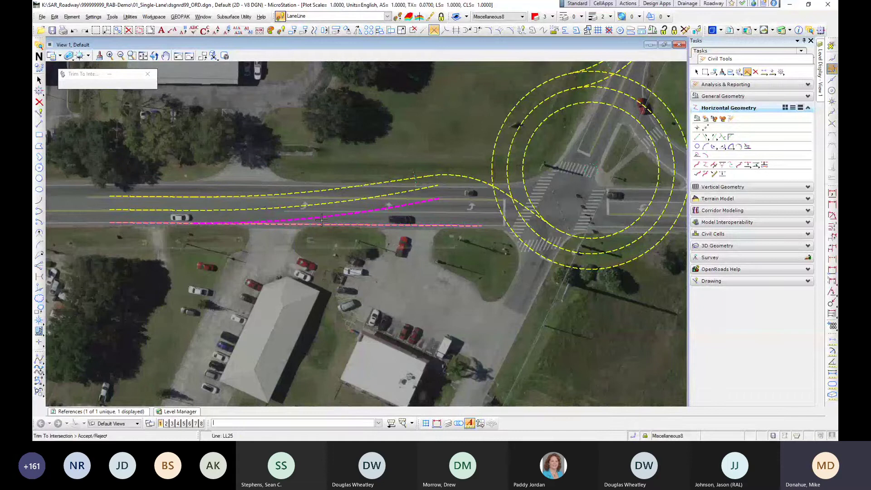
{"action": "left_click", "coordinate": [321, 220]}
Step: Offset the west approach line 12 ft south twice, and trim the offset arcs to meet these lines
{"action": "left_click", "coordinate": [748, 164]}
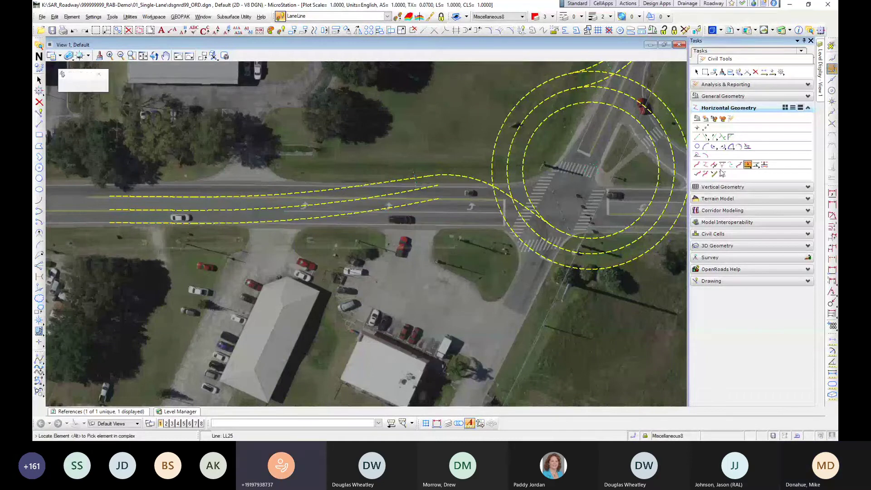
{"action": "left_click", "coordinate": [394, 181]}
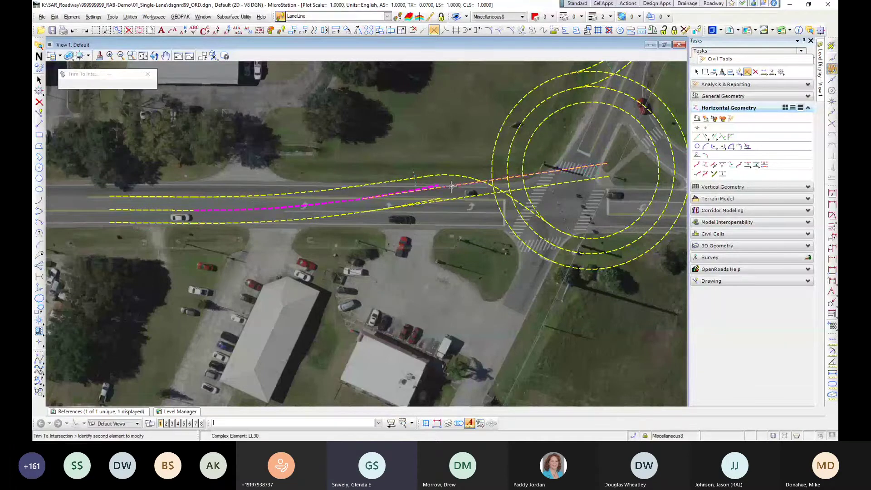
{"action": "left_click", "coordinate": [451, 186]}
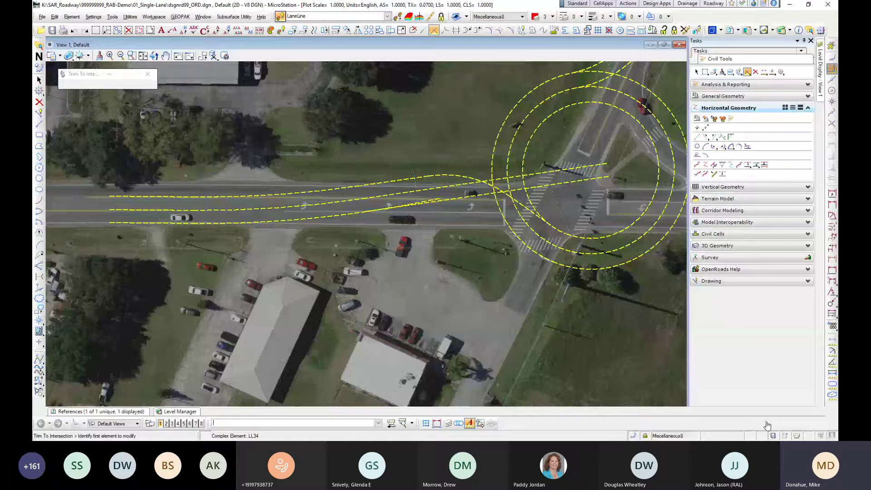
{"action": "key", "text": "Escape"}
Step: Offset the straight entry line into the circle 12 ft southwest, and offset the west approach arc 12 ft south
{"action": "scroll", "coordinate": [438, 152], "scroll_direction": "up", "scroll_amount": 2}
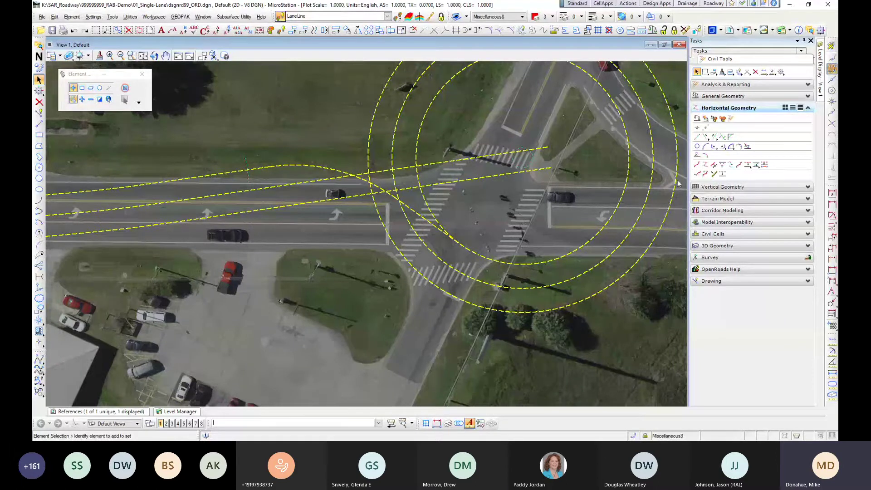
{"action": "left_click", "coordinate": [438, 260]}
{"action": "left_click", "coordinate": [748, 164]}
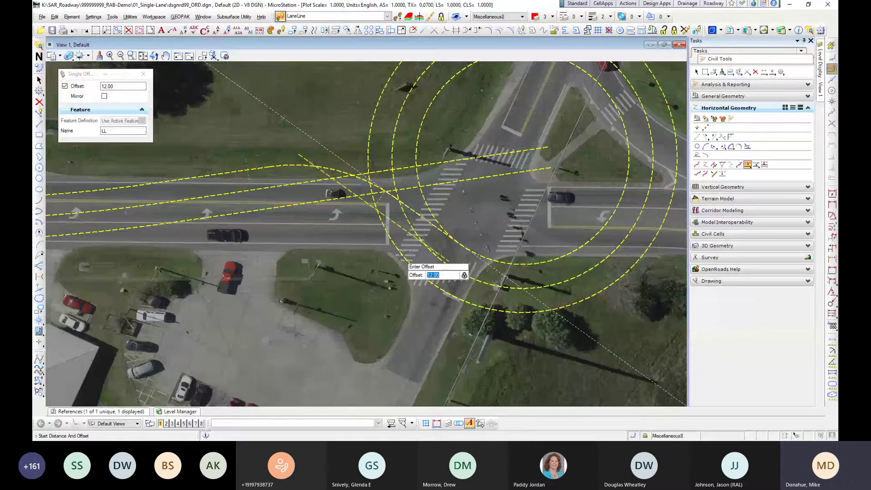
{"action": "left_click", "coordinate": [706, 164]}
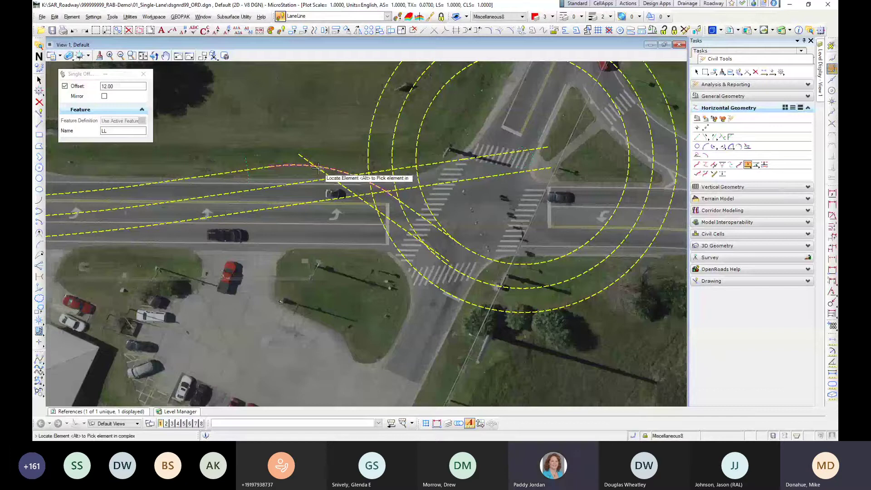
{"action": "left_click", "coordinate": [295, 191]}
{"action": "key", "text": "F6"}
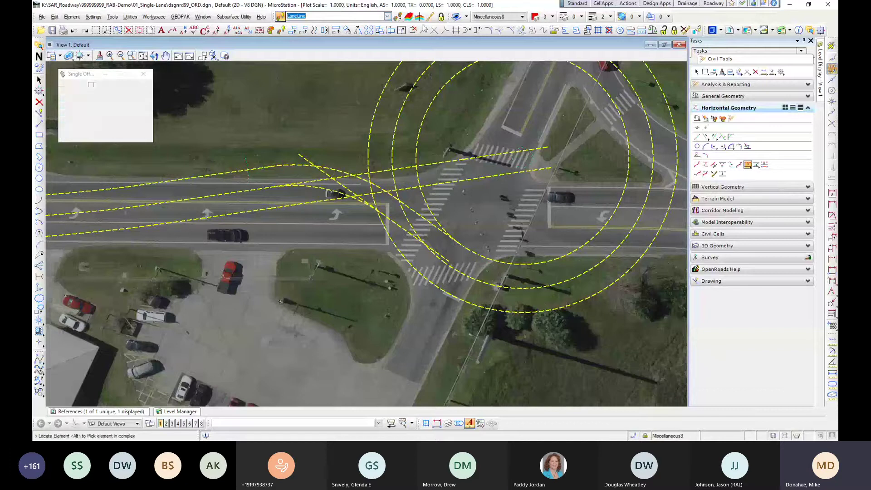
Step: Trim the middle west leg line and the offset approach arc to their intersection, and trim that arc to the offset entry line
{"action": "left_click", "coordinate": [251, 188]}
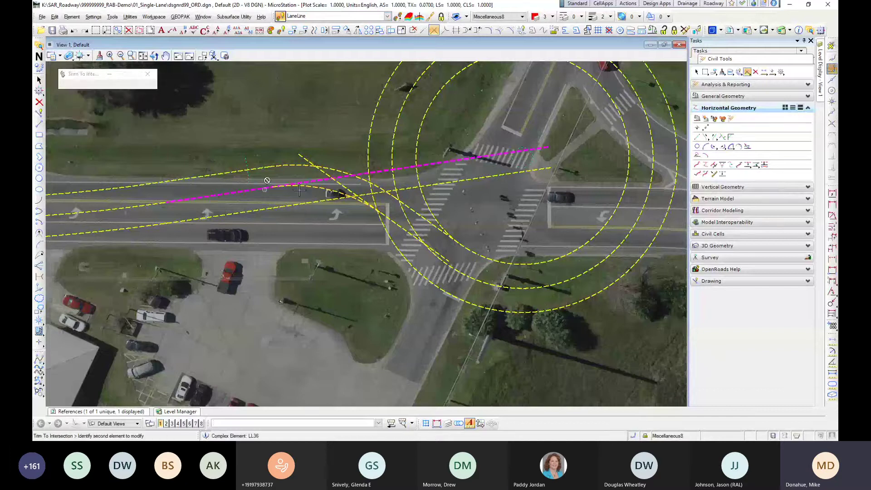
{"action": "left_click", "coordinate": [322, 188]}
{"action": "left_click", "coordinate": [322, 186]}
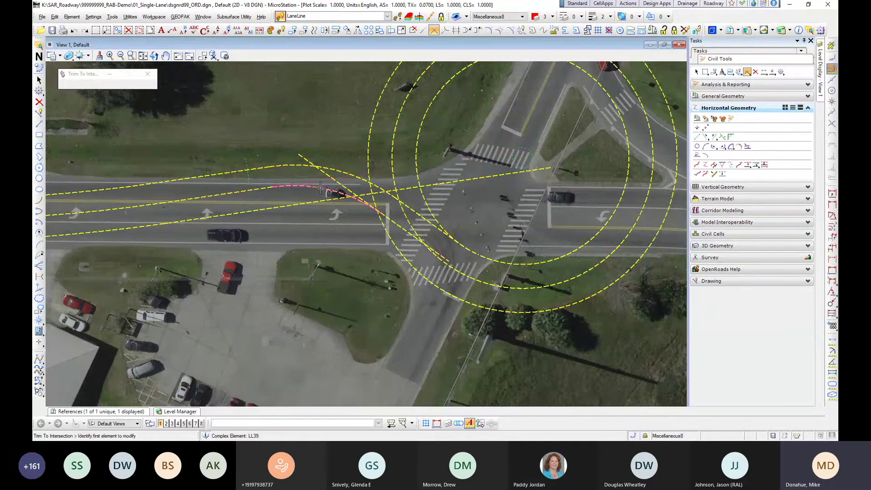
{"action": "left_click", "coordinate": [324, 187]}
{"action": "left_click", "coordinate": [398, 227]}
{"action": "left_click", "coordinate": [309, 192]}
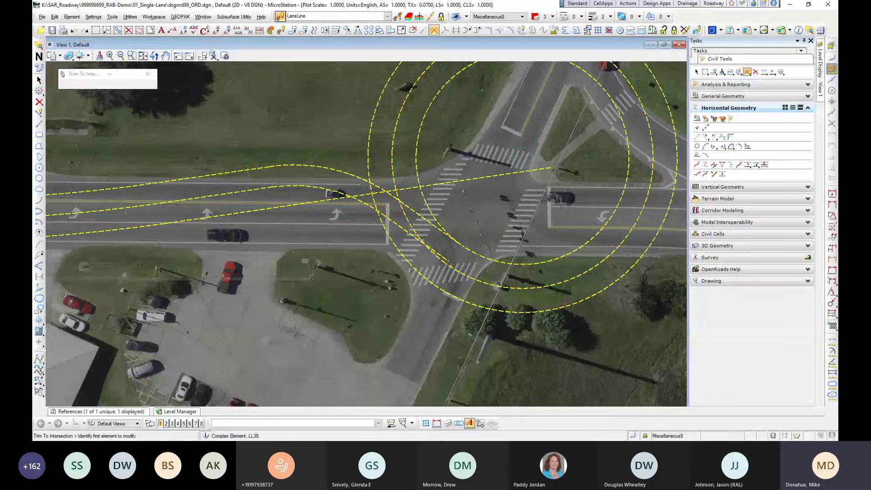
Step: Offset the trimmed entry line 3 ft to the southwest without mirroring
{"action": "left_click", "coordinate": [747, 165]}
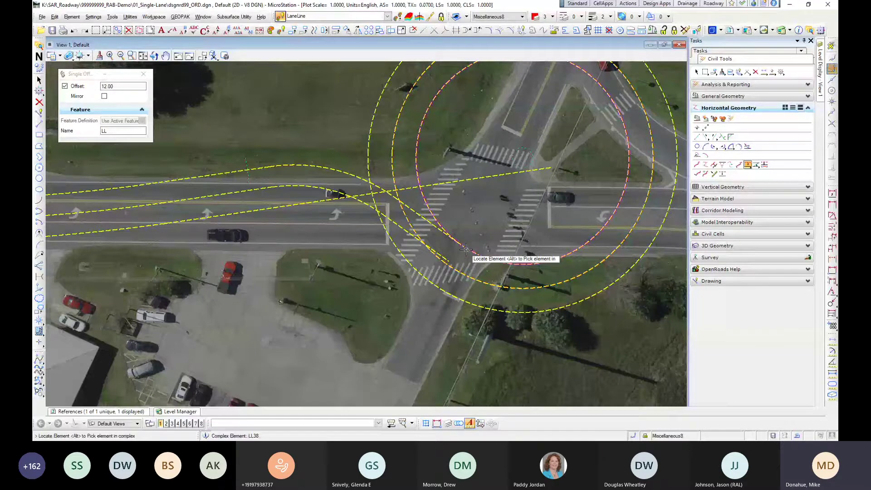
{"action": "left_click", "coordinate": [466, 249]}
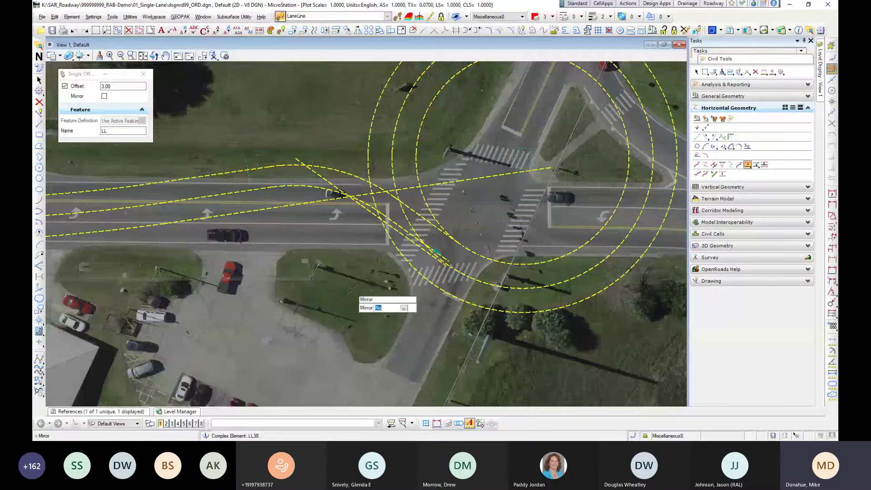
{"action": "left_click", "coordinate": [353, 289]}
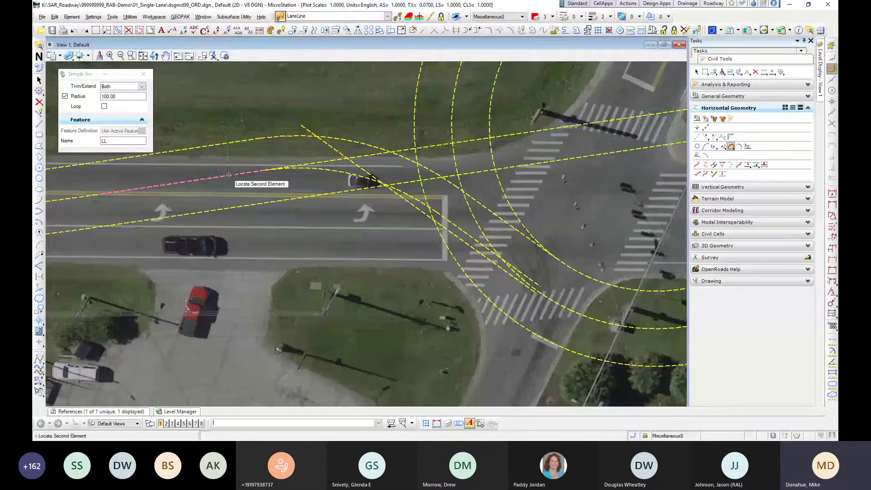
Step: Draw an 88 ft radius simple arc between the 3 ft offset entry line and the middle west leg line, with Trim/Extend set to Back
{"action": "left_click", "coordinate": [228, 174]}
{"action": "type", "text": "88"}
{"action": "key", "text": "Return"}
{"action": "left_click", "coordinate": [359, 218]}
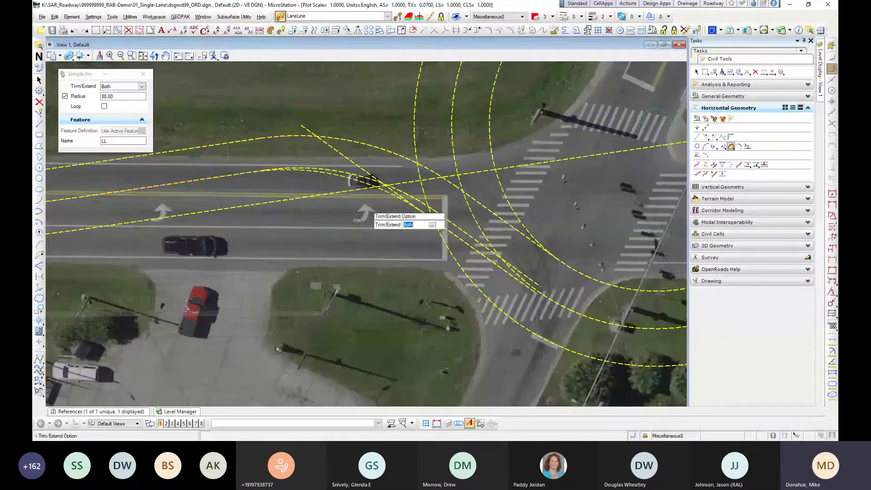
{"action": "key", "text": "Down"}
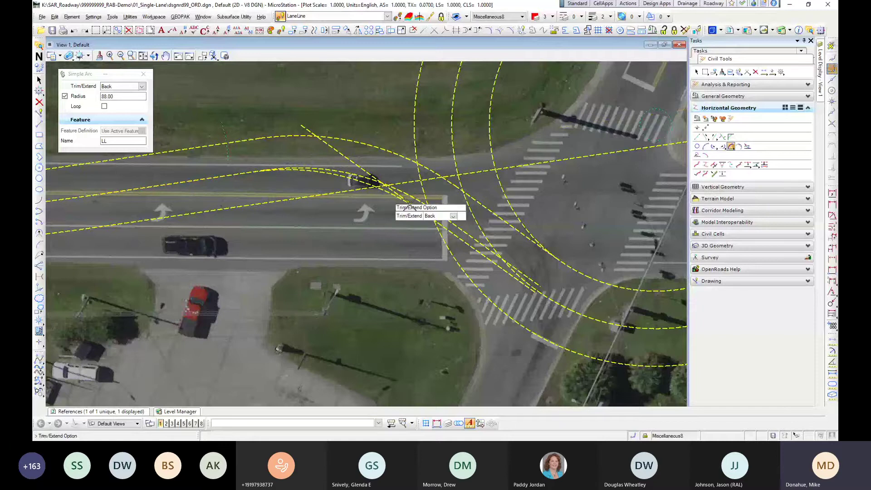
{"action": "left_click", "coordinate": [409, 204]}
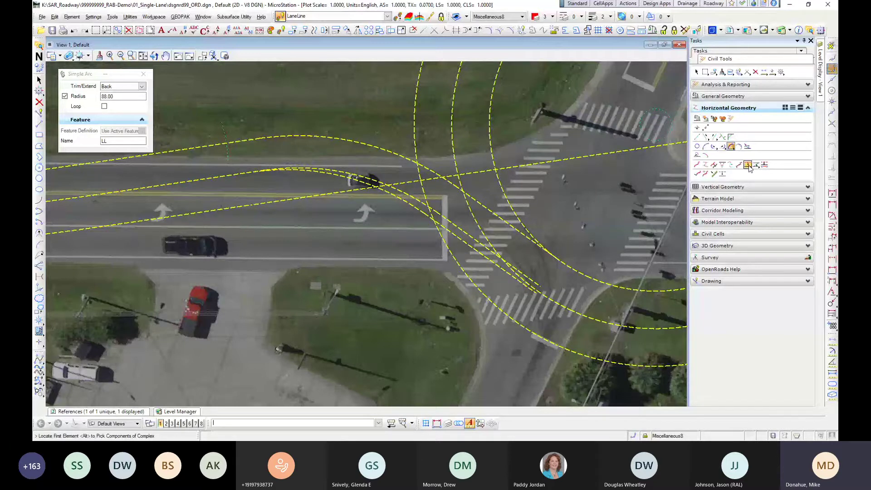
Step: Offset the 88 ft radius arc 12 ft south and trim it to its intersection with the southern west leg line
{"action": "left_click", "coordinate": [748, 165]}
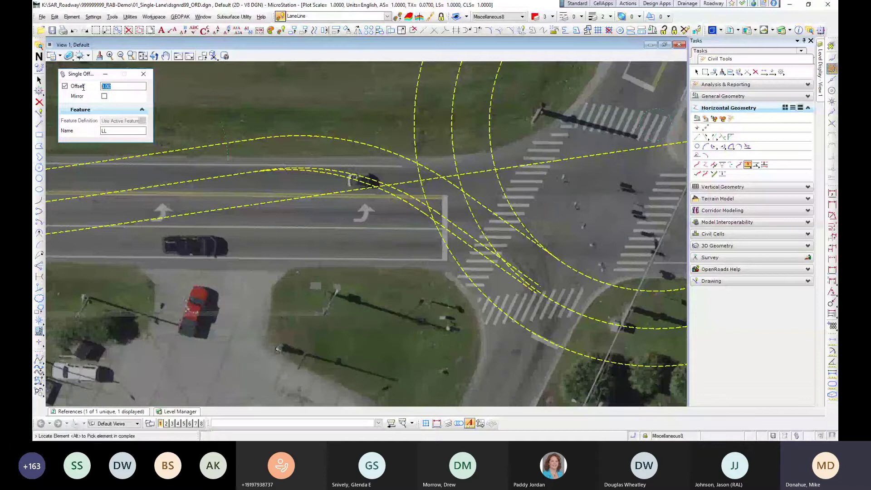
{"action": "type", "text": "12"}
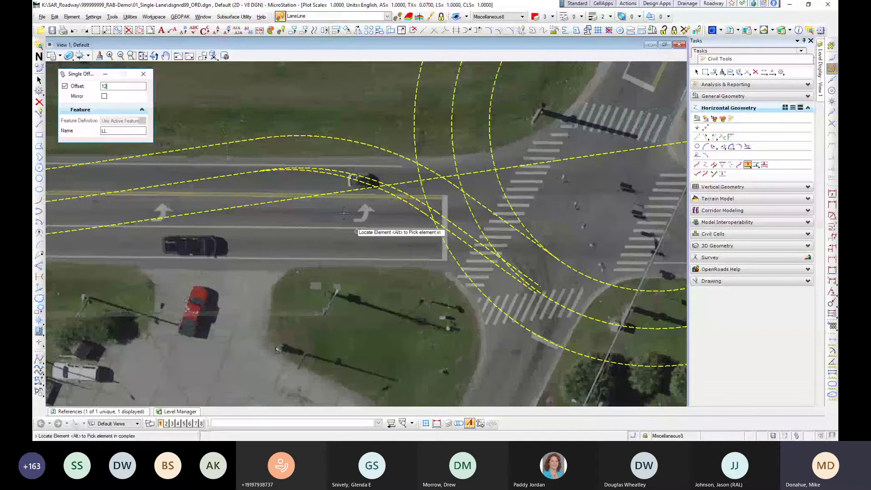
{"action": "left_click", "coordinate": [456, 232]}
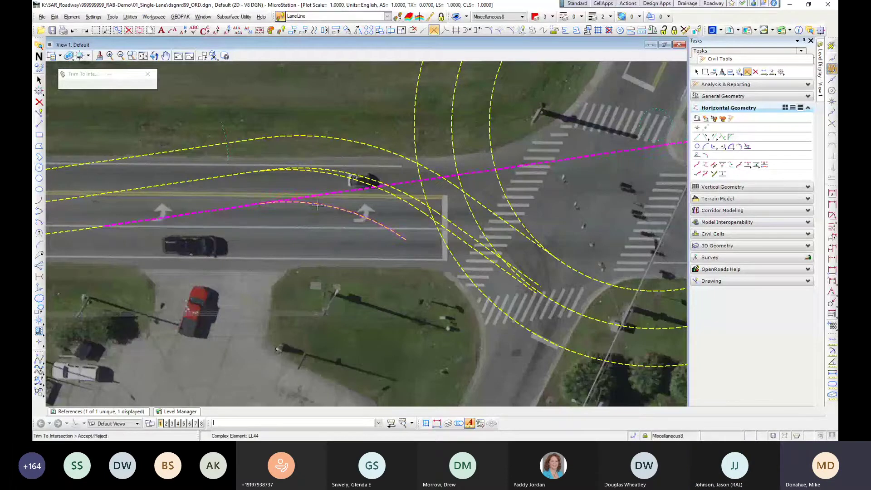
Step: Draw a tangent line from the southern approach arc to the outer circle with 0.00 start and end offsets, using Trim/Extend Back
{"action": "left_click", "coordinate": [722, 137]}
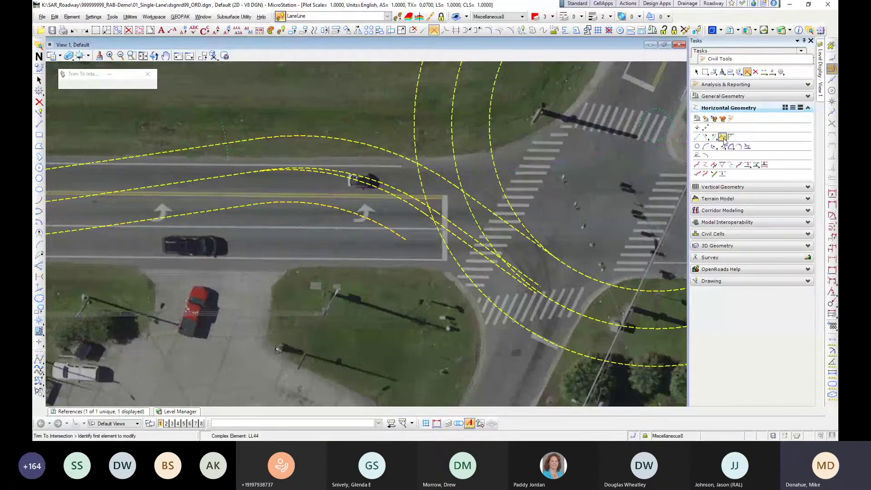
{"action": "left_click", "coordinate": [723, 138]}
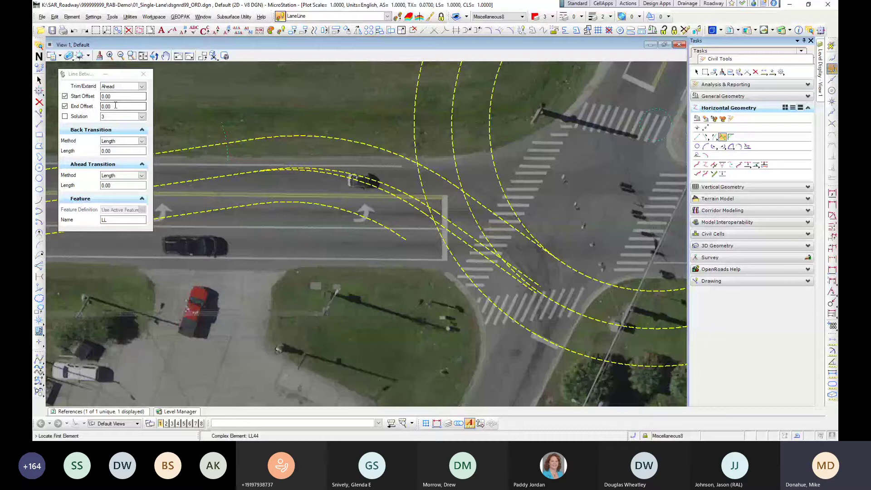
{"action": "left_click", "coordinate": [353, 211]}
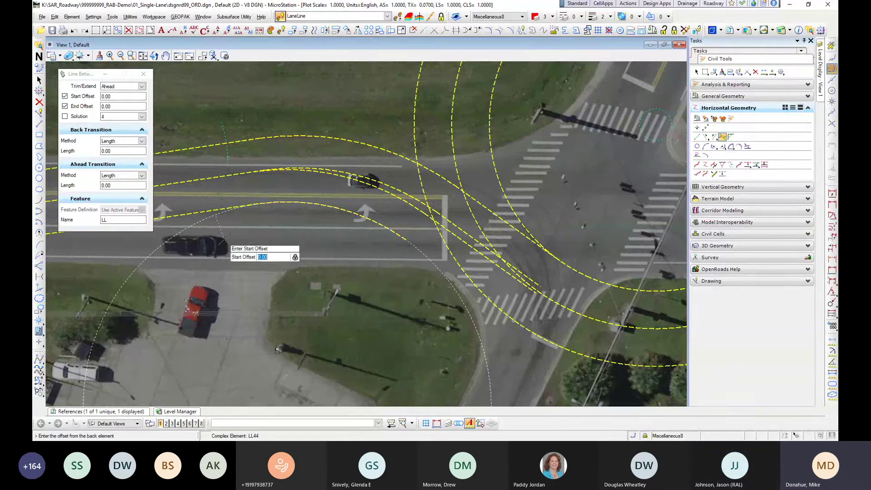
{"action": "left_click", "coordinate": [317, 276]}
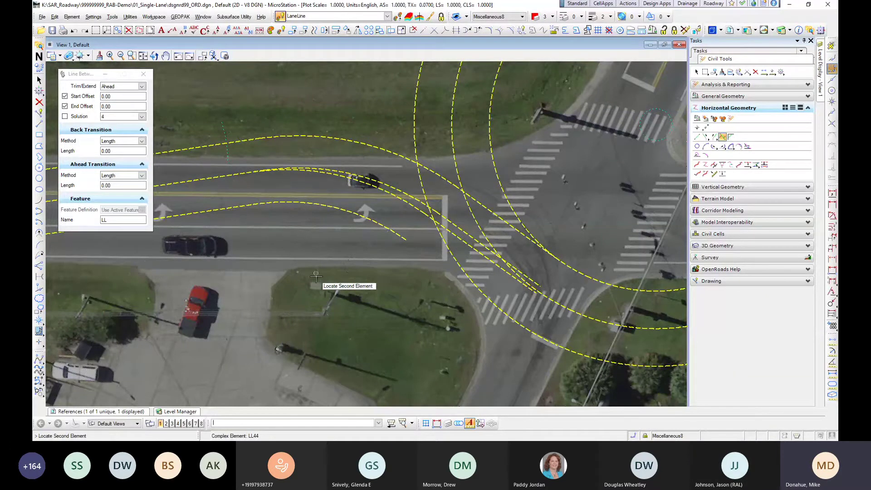
{"action": "left_click", "coordinate": [489, 308]}
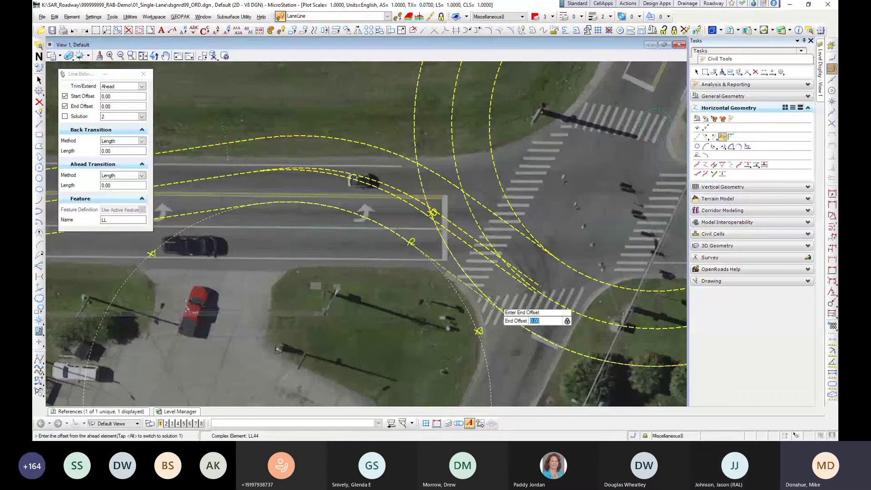
{"action": "left_click", "coordinate": [543, 321]}
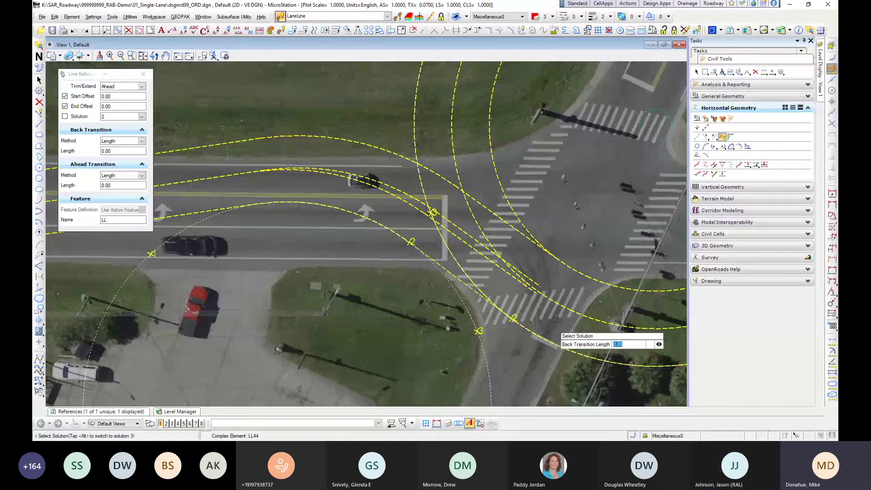
{"action": "left_click", "coordinate": [553, 325]}
{"action": "key", "text": "Down"}
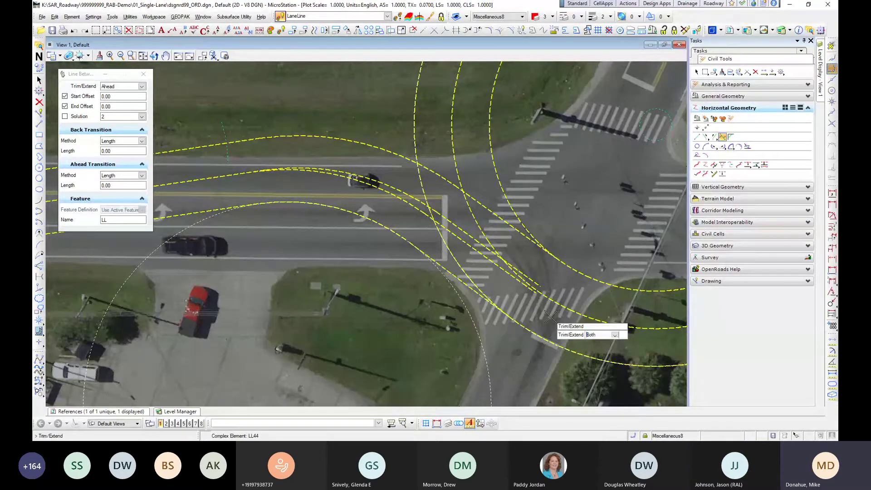
{"action": "left_click", "coordinate": [138, 86]}
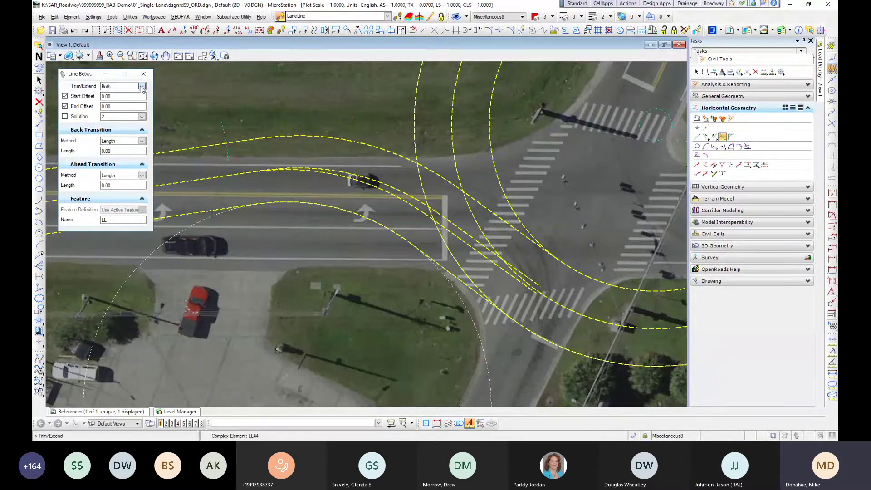
{"action": "left_click", "coordinate": [112, 105]}
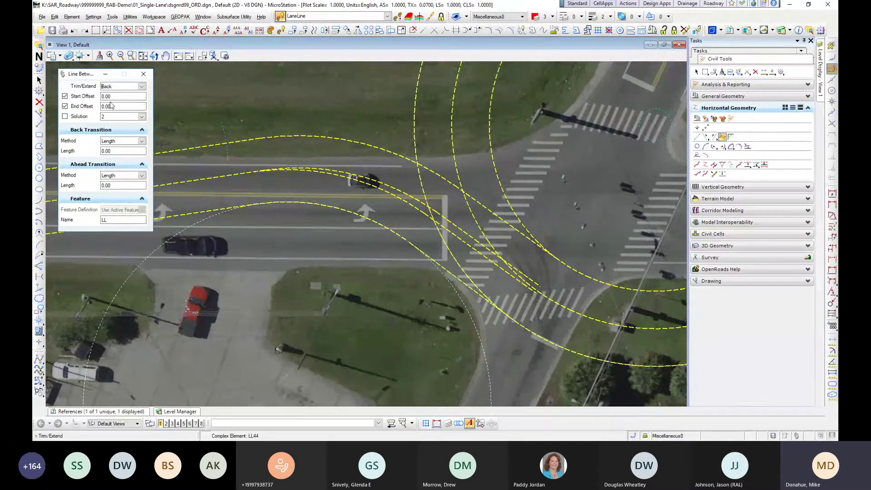
{"action": "left_click", "coordinate": [547, 320]}
{"action": "scroll", "coordinate": [483, 256], "scroll_direction": "down", "scroll_amount": 5}
{"action": "key", "text": "Escape"}
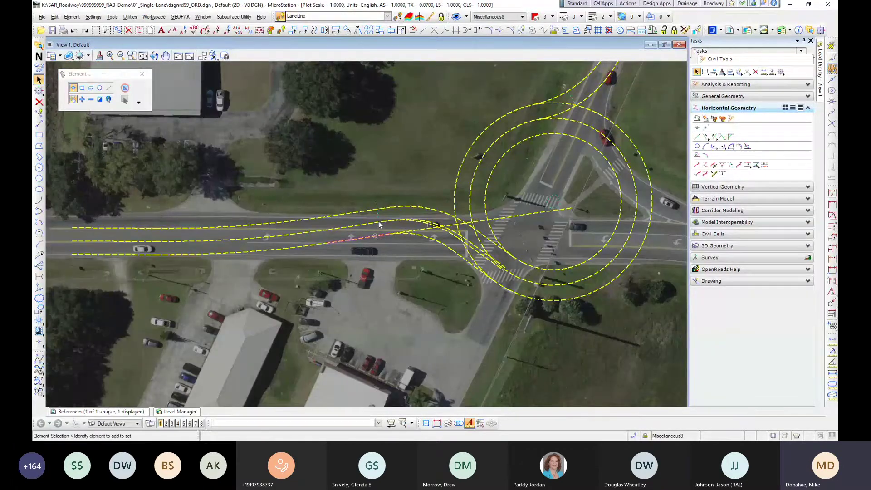
Step: Offset the curved section of the northernmost west leg line 6 ft to the north without mirroring
{"action": "middle_click_drag", "start_coordinate": [379, 224], "coordinate": [380, 268]}
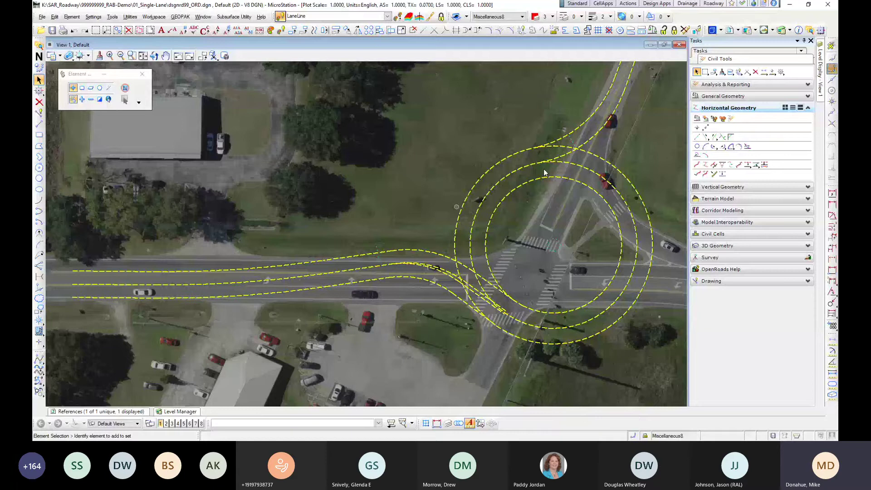
{"action": "left_click", "coordinate": [748, 165]}
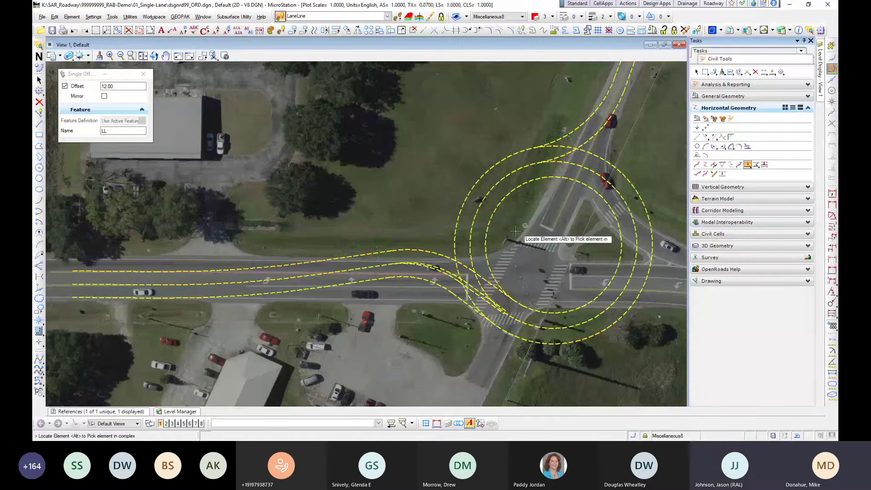
{"action": "left_click_drag", "start_coordinate": [123, 87], "coordinate": [79, 91]}
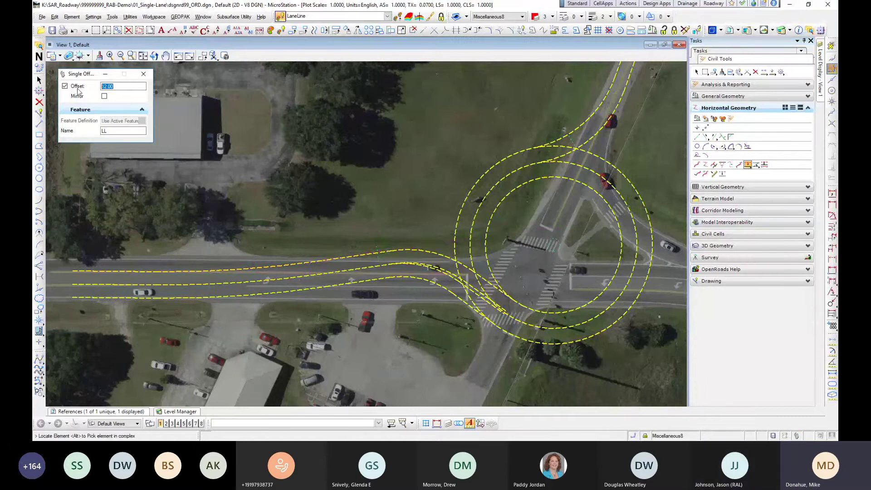
{"action": "type", "text": "6"}
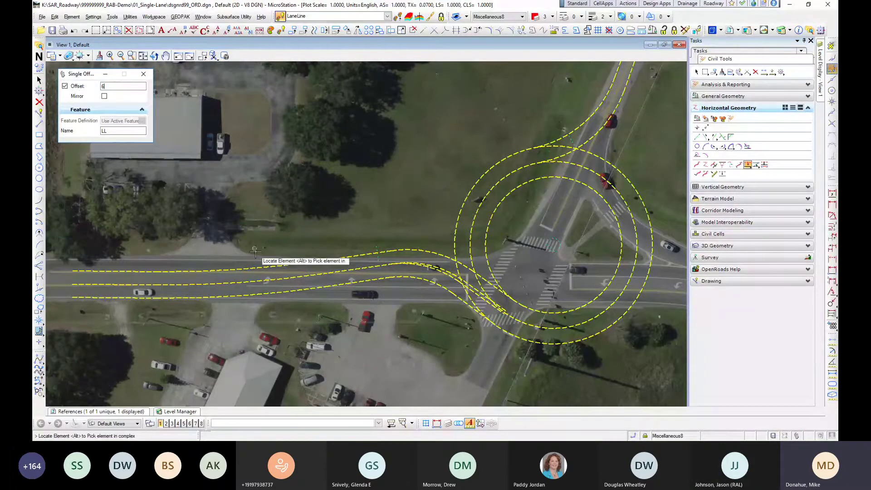
{"action": "left_click", "coordinate": [240, 268]}
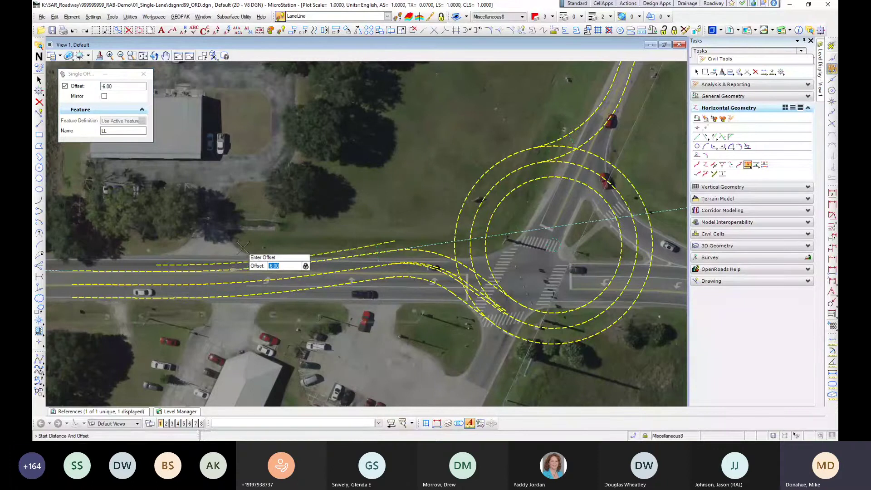
{"action": "left_click", "coordinate": [243, 268]}
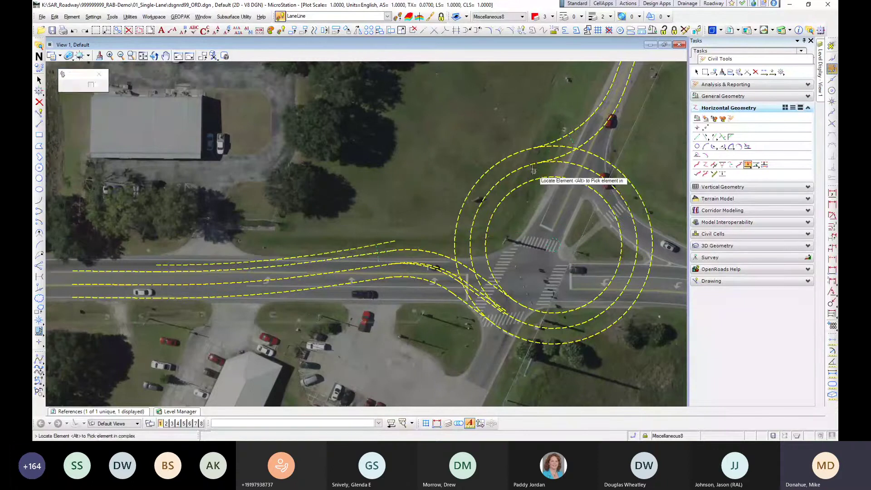
Step: Draw a 550 ft radius simple arc between the 6 ft offset line and the inner circle, with Trim/Extend set to Back
{"action": "left_click", "coordinate": [731, 147]}
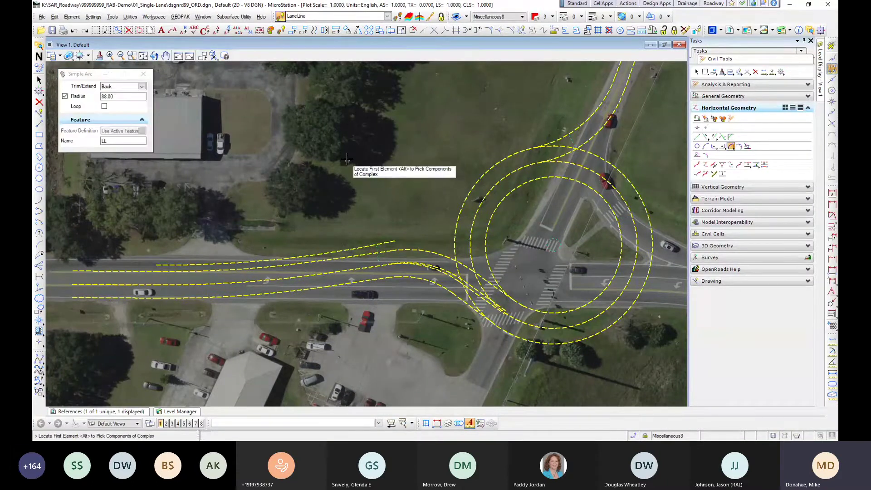
{"action": "left_click", "coordinate": [65, 96]}
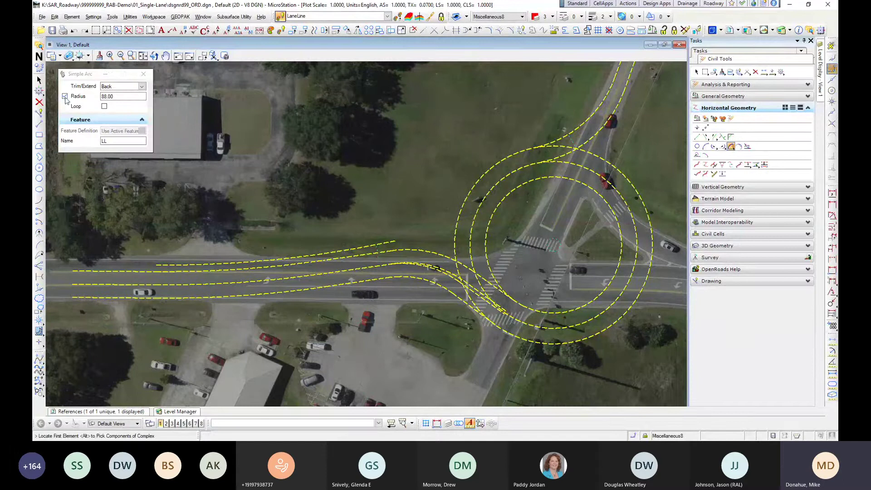
{"action": "left_click", "coordinate": [295, 251]}
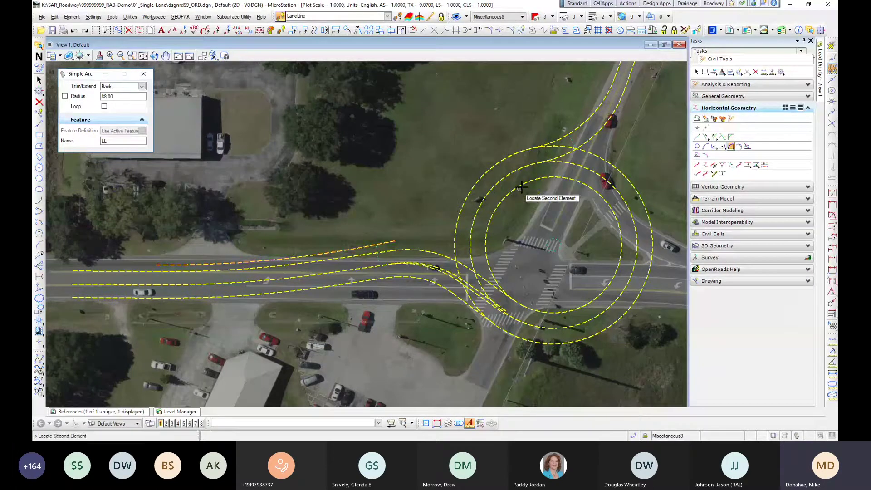
{"action": "left_click", "coordinate": [524, 183]}
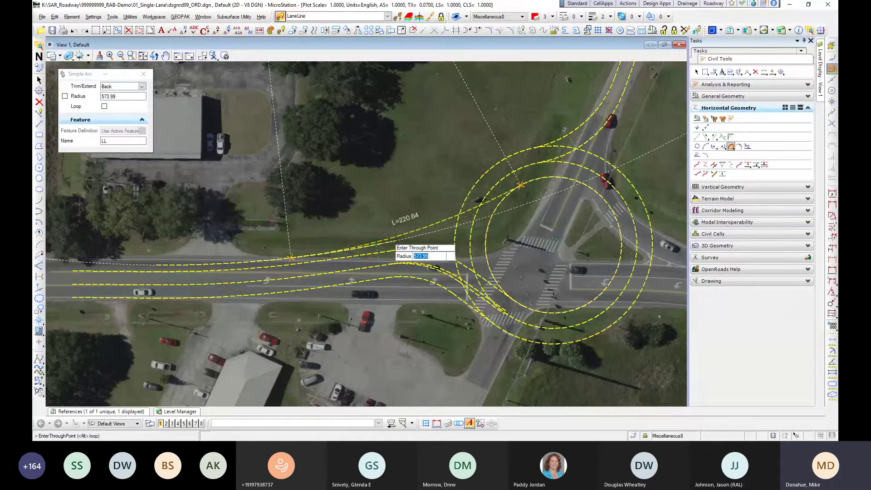
{"action": "type", "text": "550"}
{"action": "key", "text": "Return"}
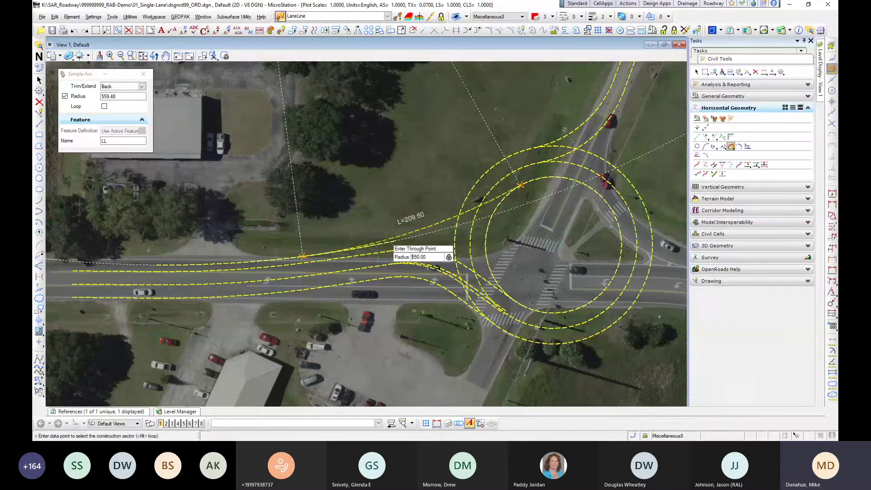
{"action": "left_click", "coordinate": [342, 231]}
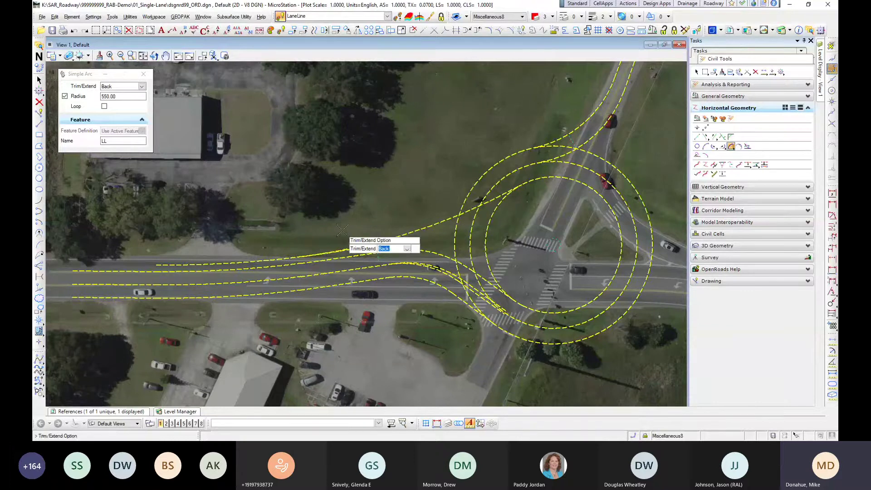
{"action": "left_click", "coordinate": [343, 231]}
Step: Offset the curved west leg exit line 12 ft north, and offset that copy another 12 ft north, without mirroring
{"action": "left_click", "coordinate": [749, 165]}
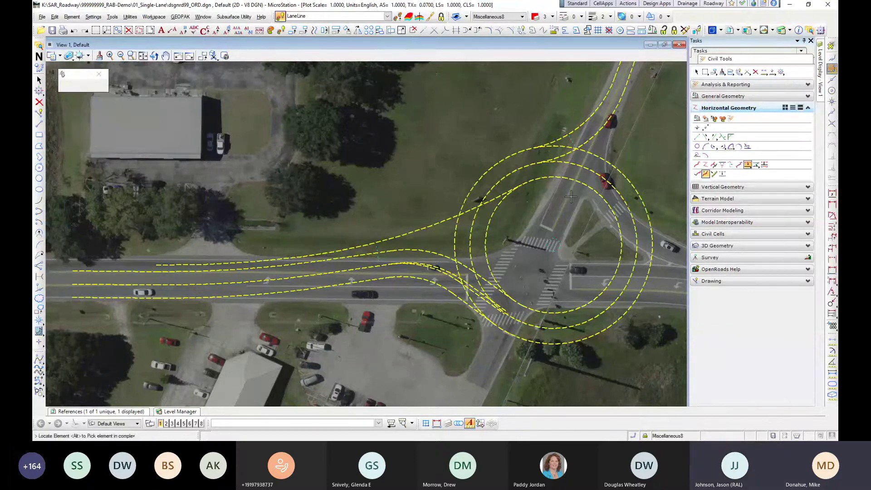
{"action": "left_click", "coordinate": [295, 257]}
{"action": "type", "text": "1"}
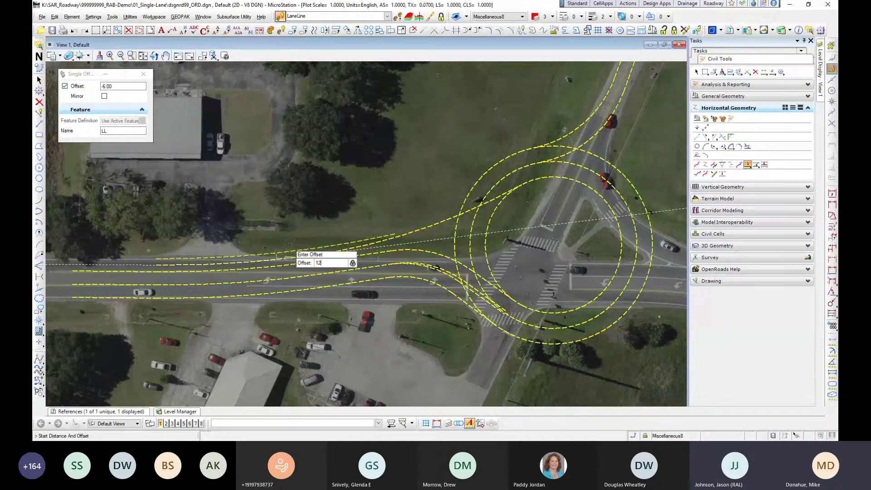
{"action": "type", "text": "2"}
{"action": "key", "text": "Return"}
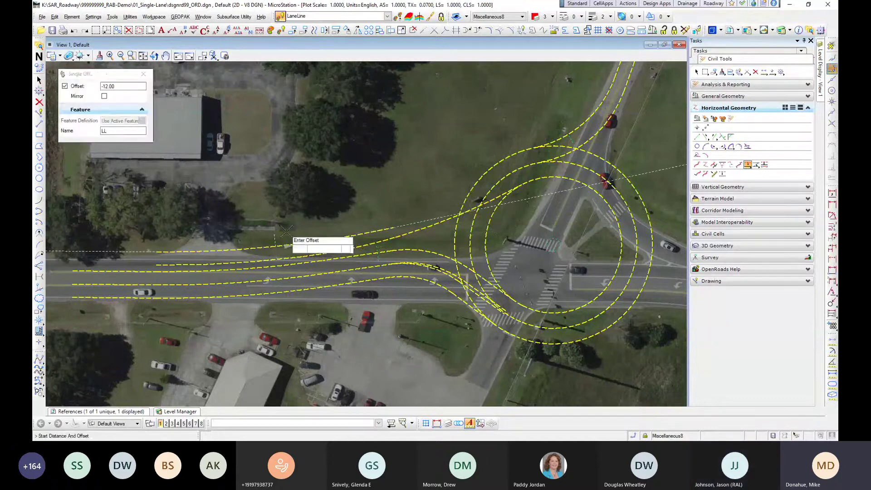
{"action": "left_click", "coordinate": [286, 232]}
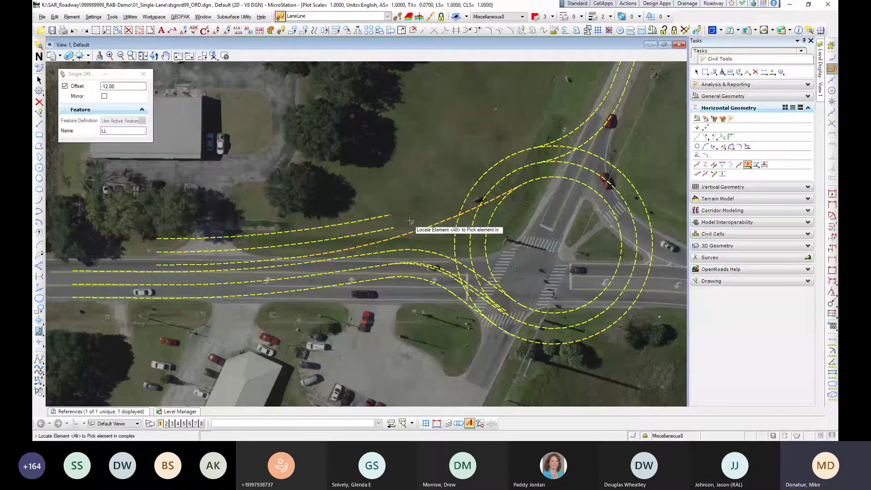
Step: Match the ConstLinesCyanDash feature from the existing construction line and draw a 24 ft construction line north from the 550 ft arc's west end
{"action": "middle_click_drag", "start_coordinate": [397, 216], "coordinate": [360, 199]}
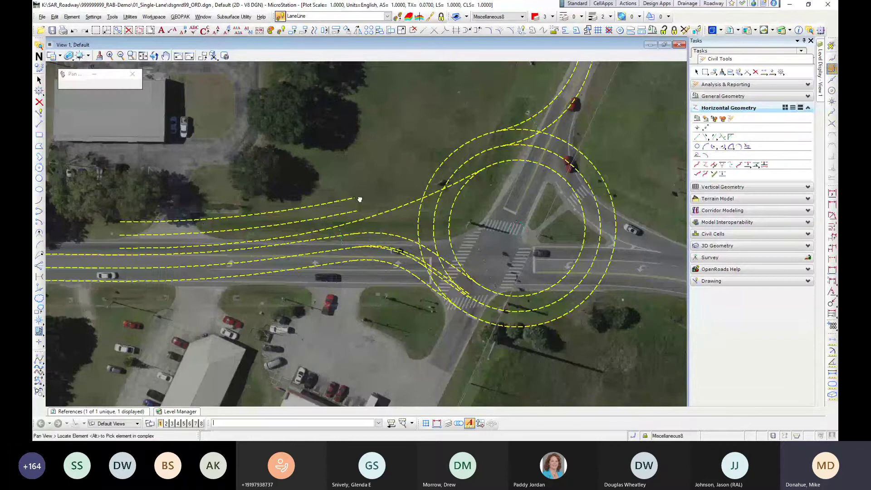
{"action": "scroll", "coordinate": [300, 218], "scroll_direction": "up", "scroll_amount": 1}
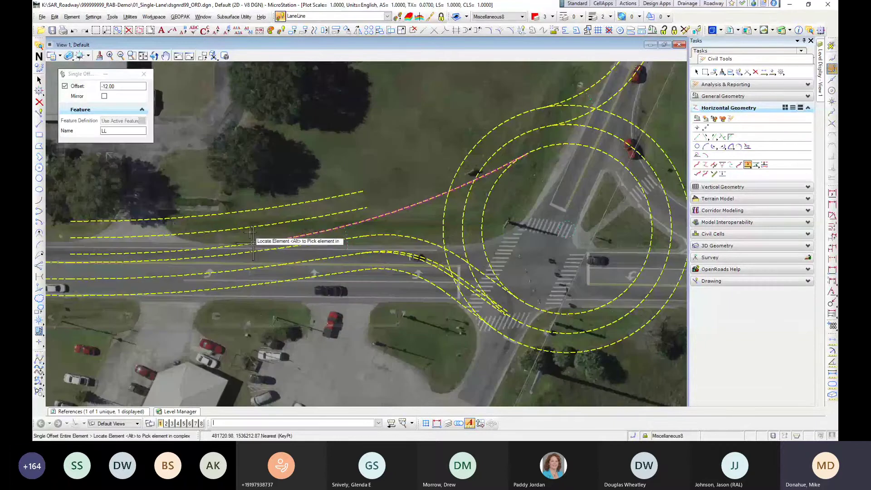
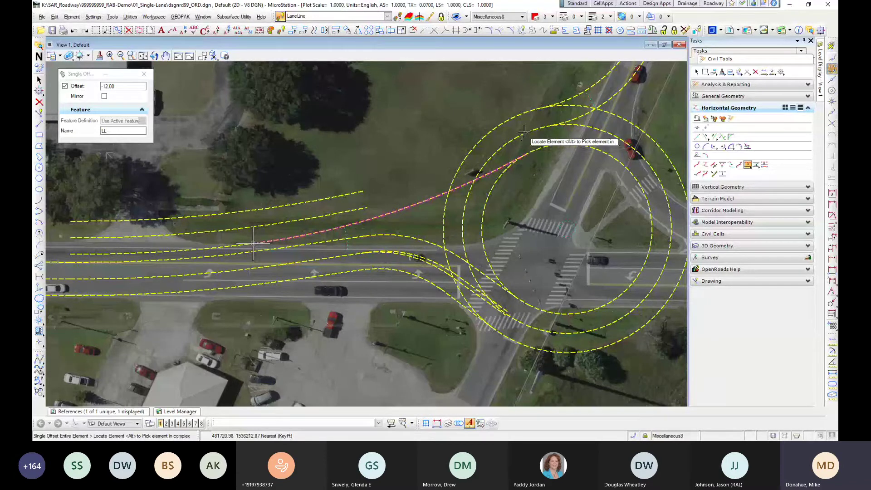
{"action": "left_click", "coordinate": [39, 80]}
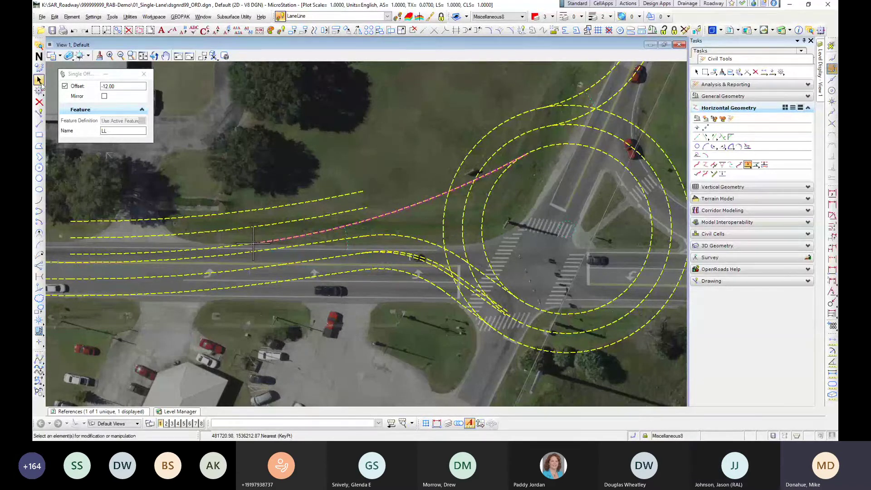
{"action": "left_click", "coordinate": [39, 80]}
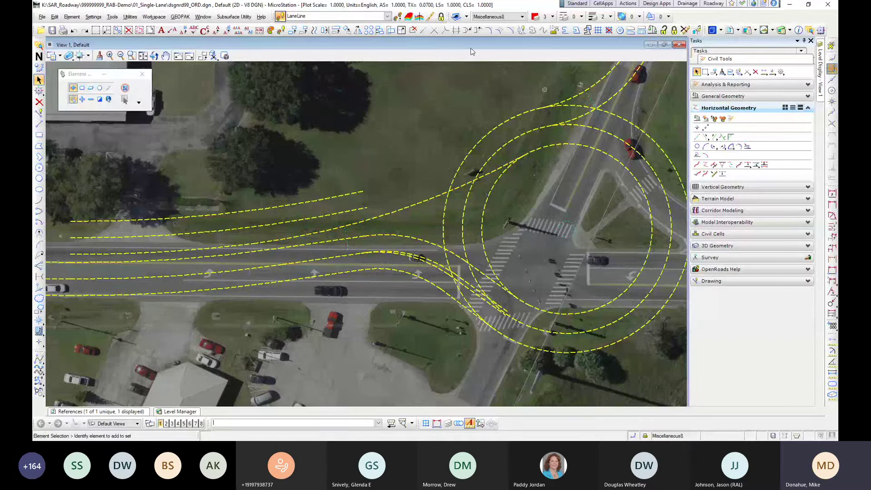
{"action": "left_click", "coordinate": [398, 17]}
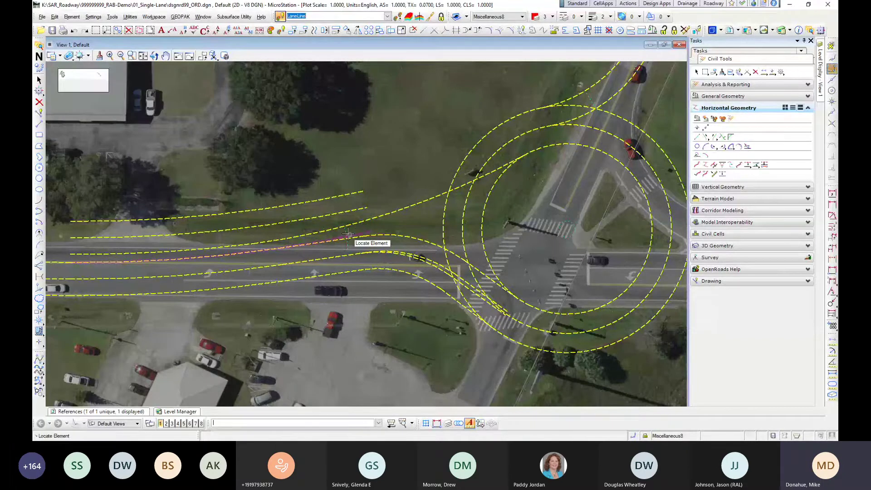
{"action": "left_click", "coordinate": [348, 235]}
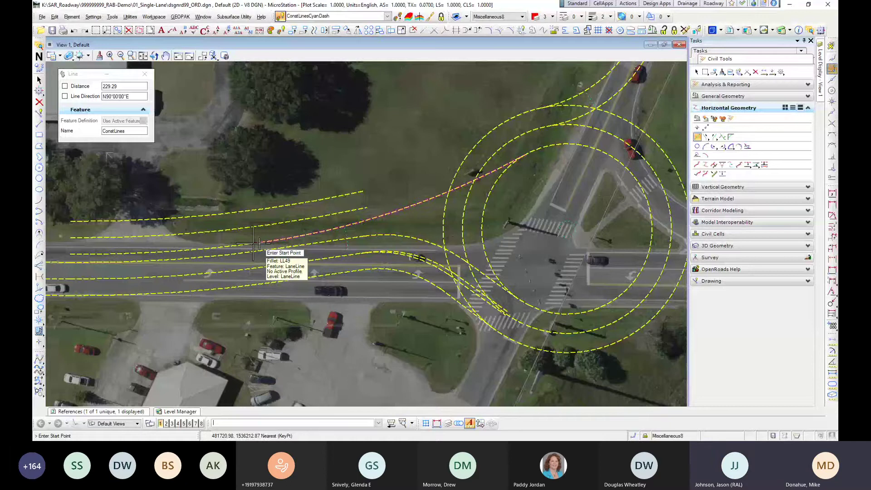
{"action": "left_click", "coordinate": [254, 244]}
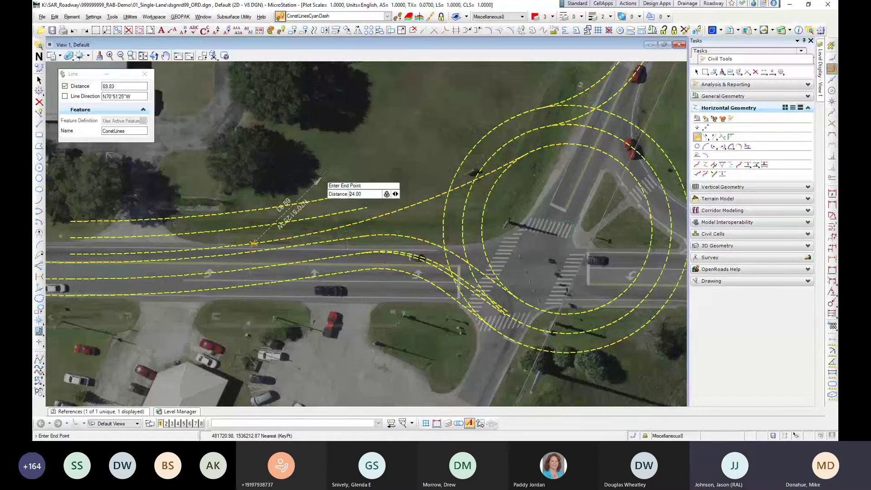
{"action": "key", "text": "Return"}
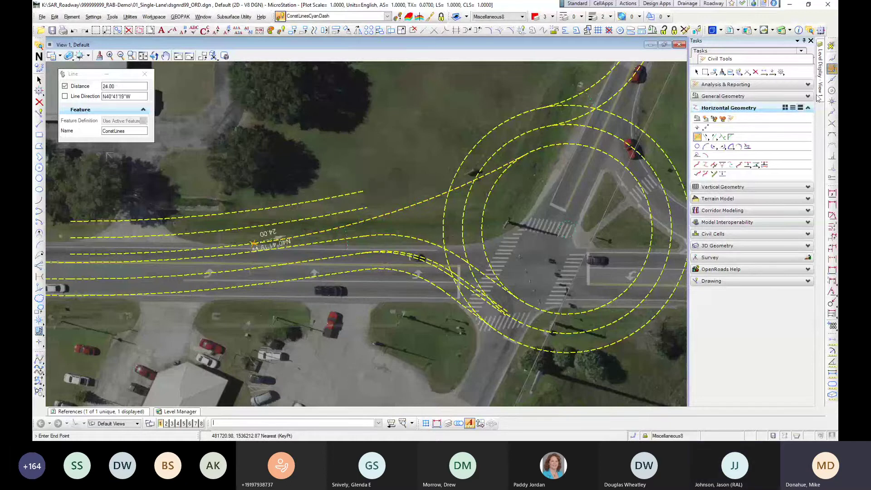
{"action": "left_click", "coordinate": [394, 172]}
{"action": "left_click", "coordinate": [39, 79]}
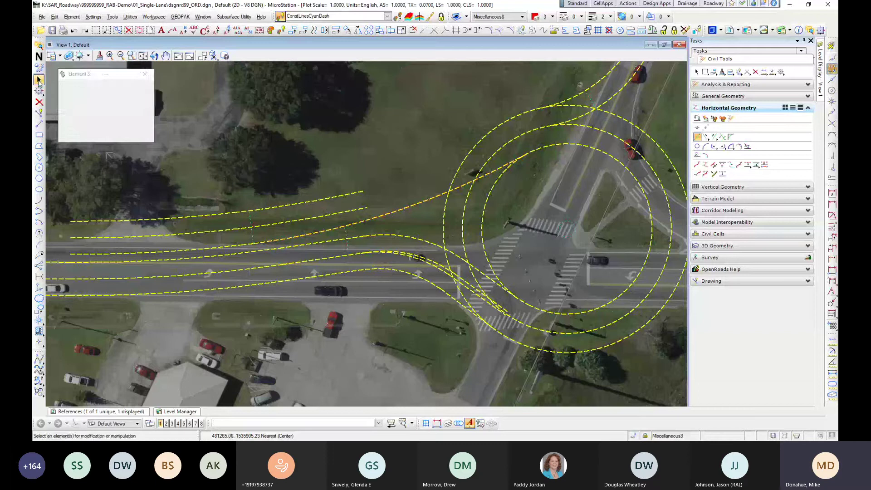
Step: Restore the LaneLine feature and draw a 515 ft radius simple arc between the first 12 ft offset line and the middle circle, using Trim/Extend Back
{"action": "left_click", "coordinate": [316, 31]}
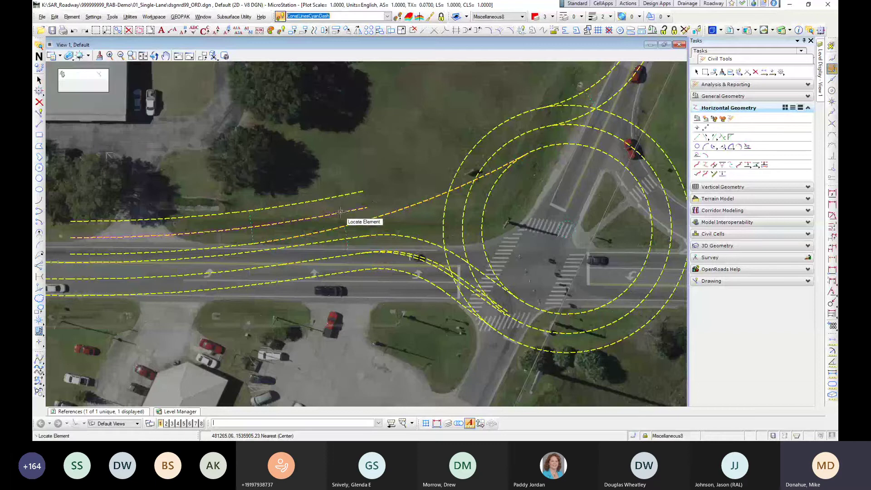
{"action": "left_click", "coordinate": [731, 146]}
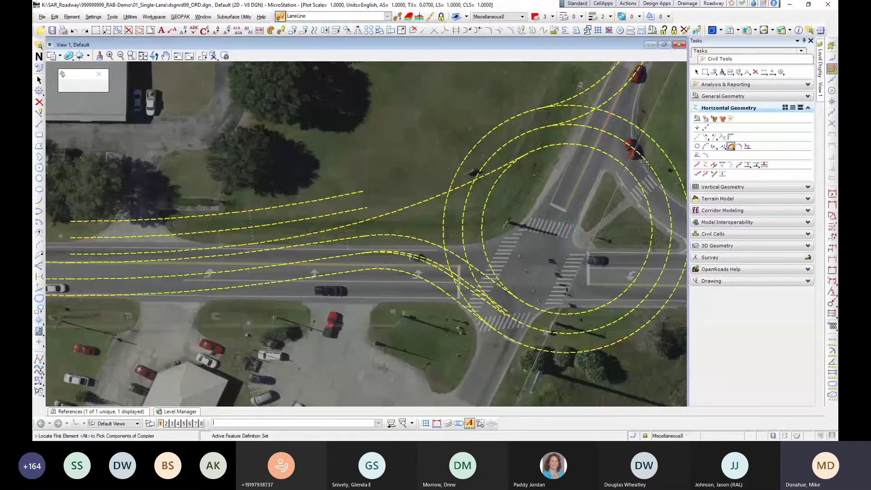
{"action": "left_click", "coordinate": [259, 229]}
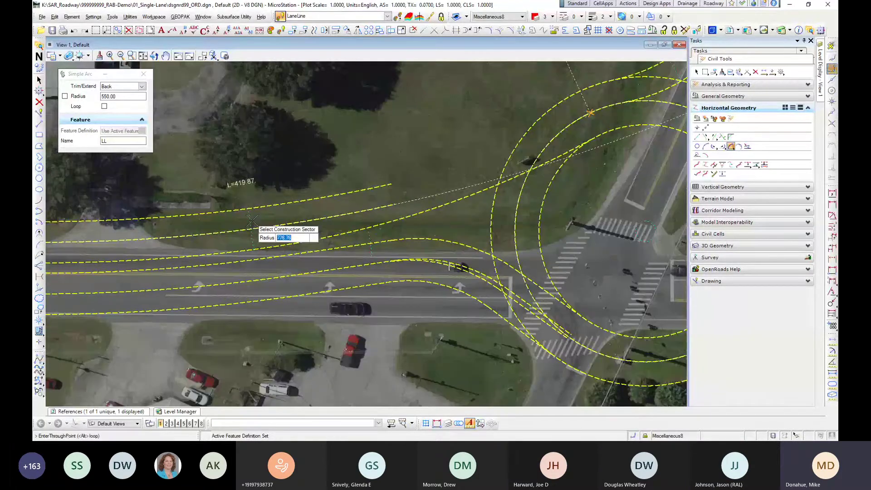
{"action": "scroll", "coordinate": [253, 221], "scroll_direction": "up", "scroll_amount": 4}
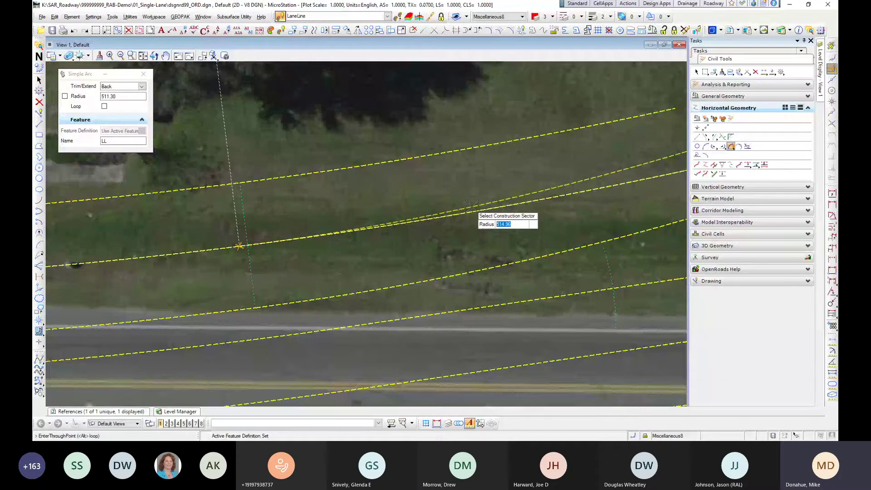
{"action": "type", "text": "51"}
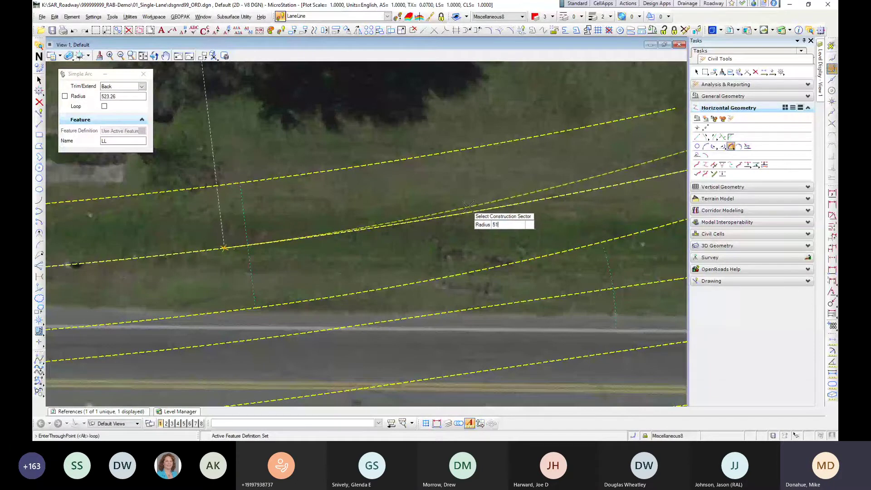
{"action": "type", "text": "5"}
{"action": "key", "text": "Return"}
{"action": "left_click", "coordinate": [264, 224]}
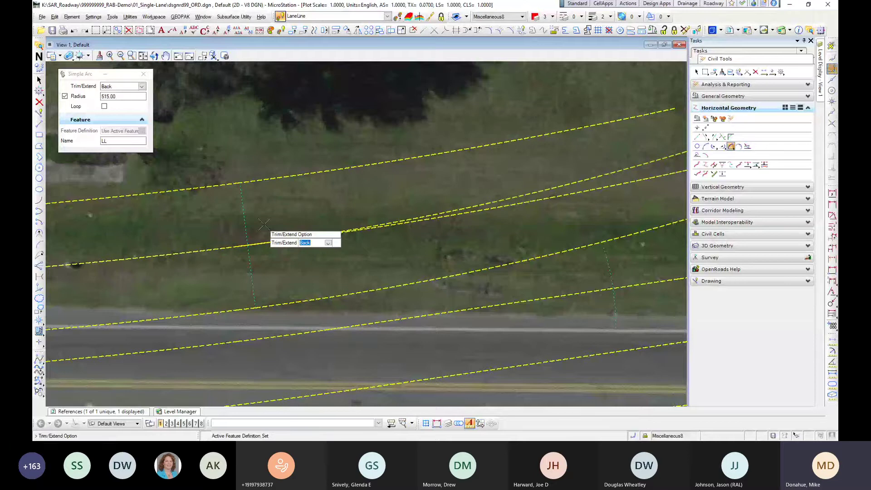
{"action": "left_click", "coordinate": [273, 198]}
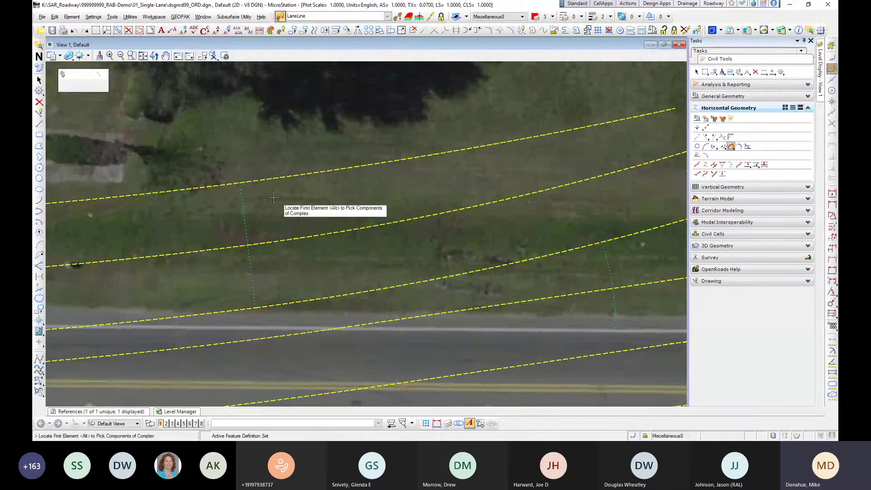
Step: Draw a 480 ft radius simple arc between the second 12 ft offset line and the outer circle, using Trim/Extend Back
{"action": "scroll", "coordinate": [274, 197], "scroll_direction": "down", "scroll_amount": 4}
{"action": "left_click", "coordinate": [255, 195]}
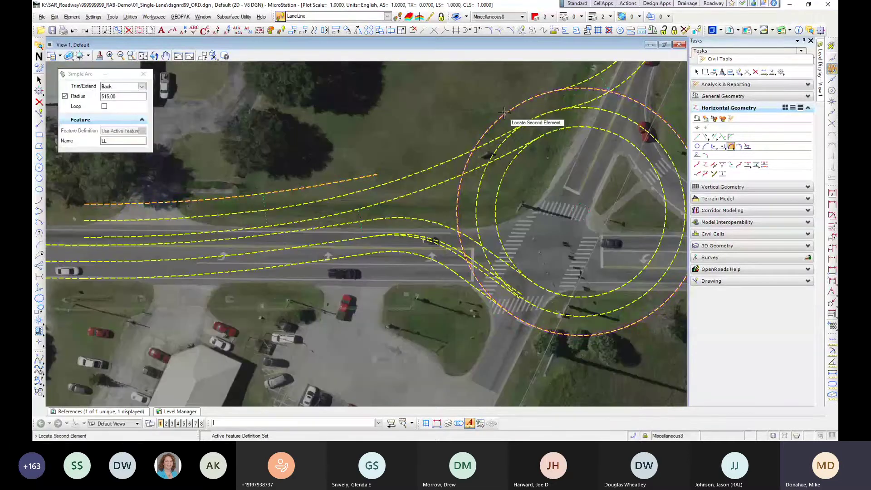
{"action": "left_click", "coordinate": [503, 113]}
{"action": "scroll", "coordinate": [271, 189], "scroll_direction": "up", "scroll_amount": 4}
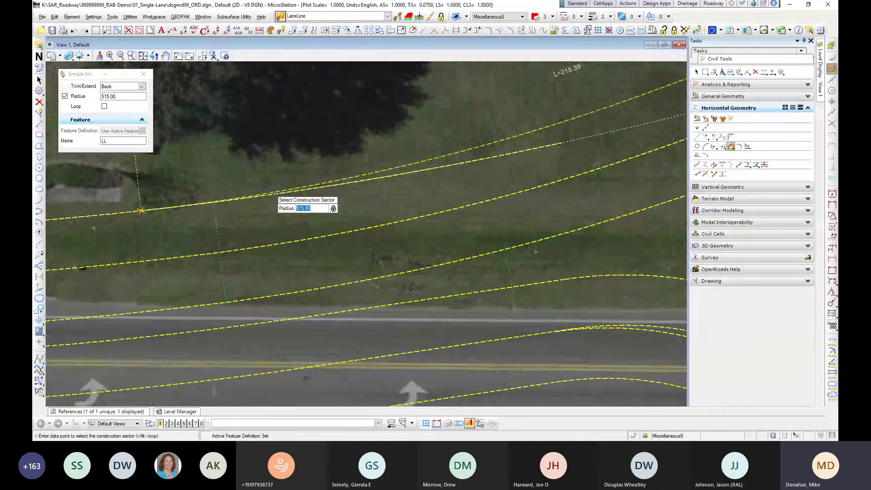
{"action": "left_click", "coordinate": [272, 189]}
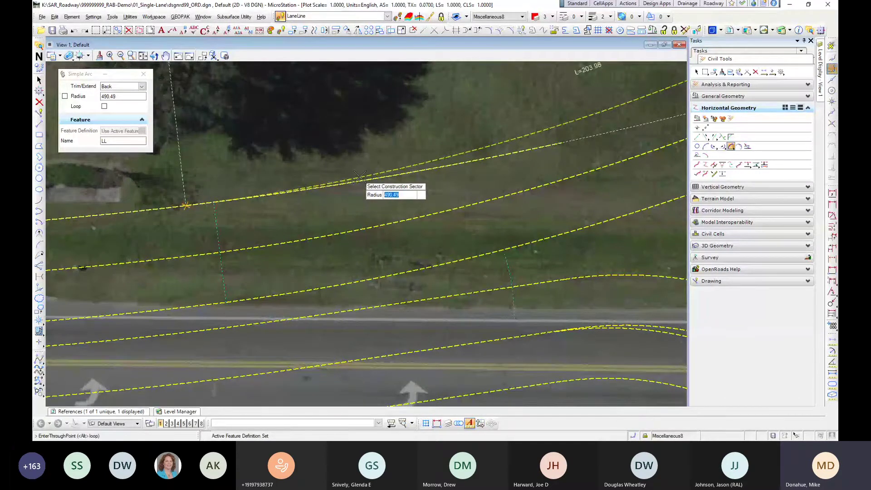
{"action": "type", "text": "4958"}
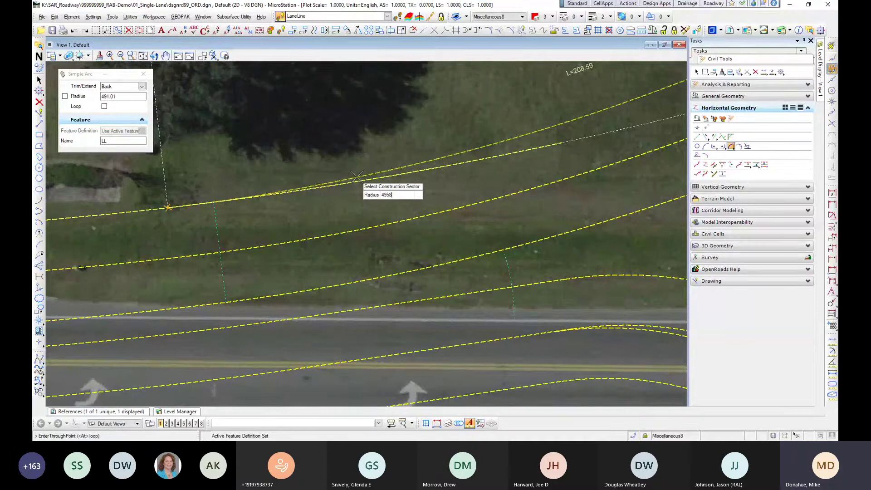
{"action": "key", "text": "BackSpace"}
{"action": "key", "text": "BackSpace"}
{"action": "key", "text": "BackSpace"}
{"action": "key", "text": "BackSpace"}
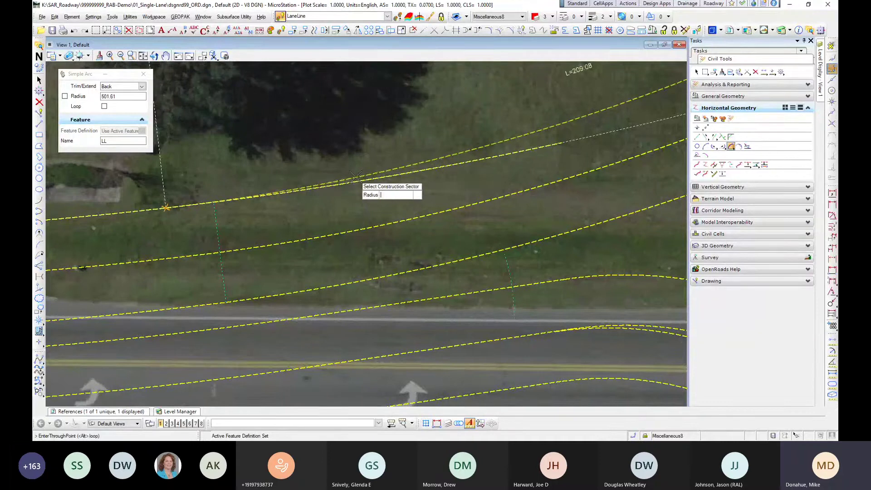
{"action": "type", "text": "49"}
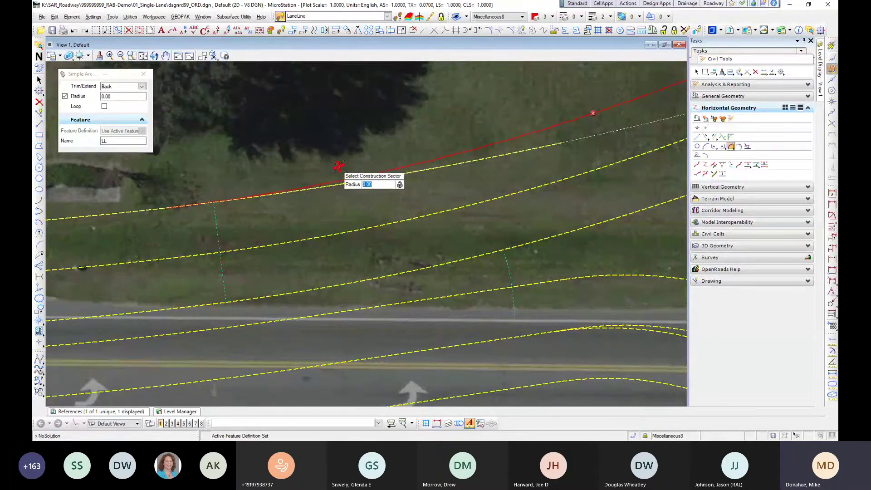
{"action": "type", "text": "0"}
{"action": "key", "text": "Return"}
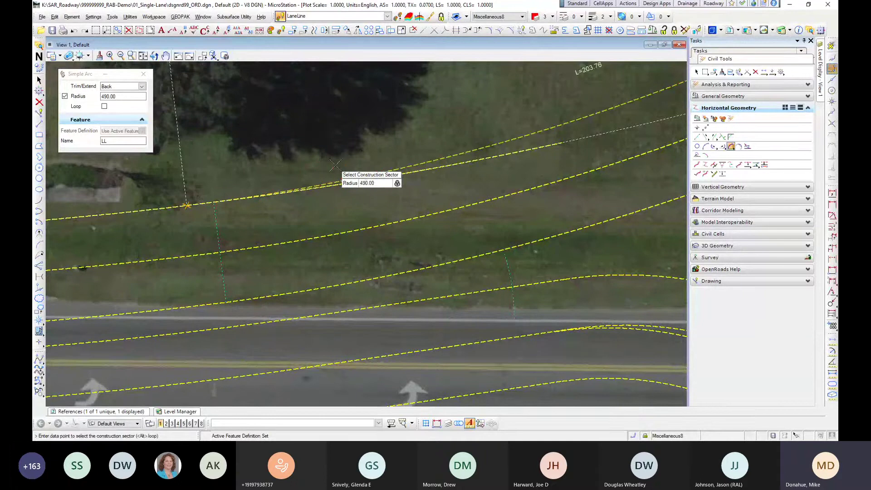
{"action": "key", "text": "Tab"}
{"action": "type", "text": "480"}
{"action": "key", "text": "Return"}
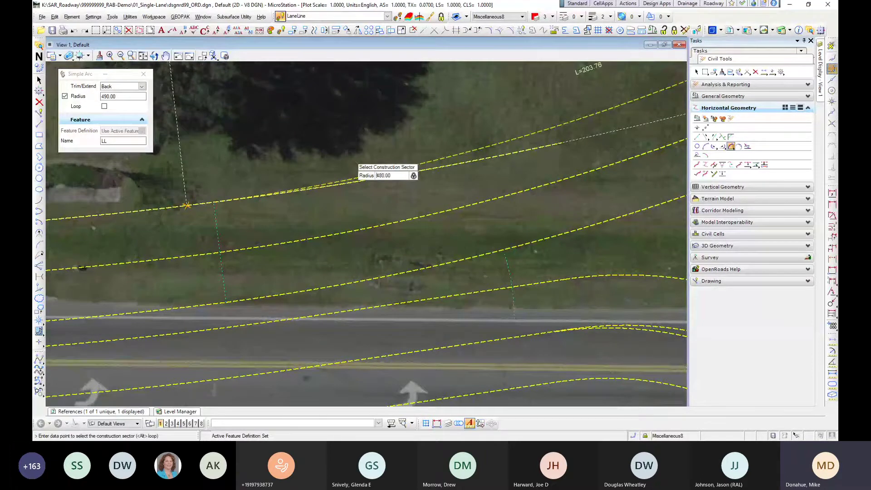
{"action": "key", "text": "Escape"}
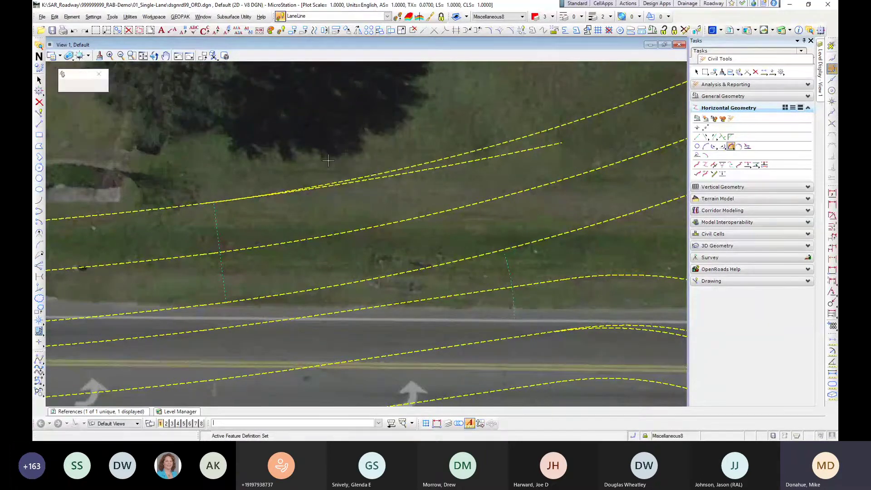
Step: Draw a lane line about 164 ft long along the north edge of the road running east from the roundabout
{"action": "scroll", "coordinate": [431, 237], "scroll_direction": "down", "scroll_amount": 5}
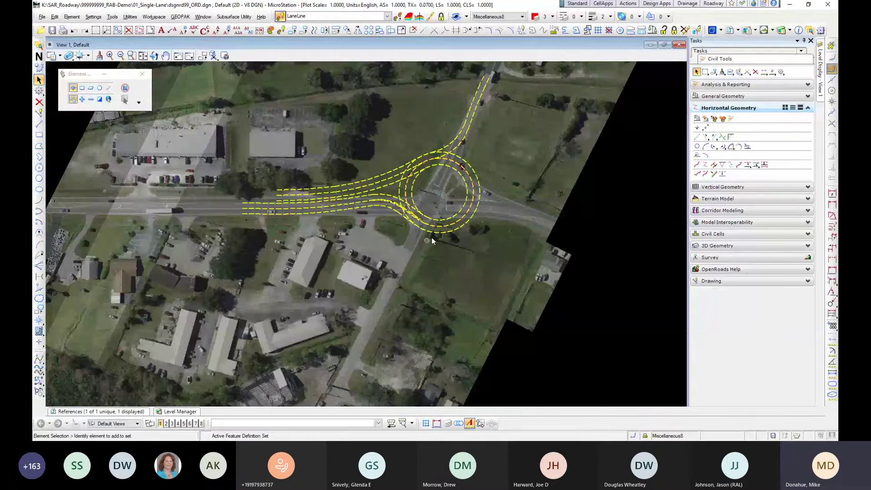
{"action": "left_click", "coordinate": [39, 56]}
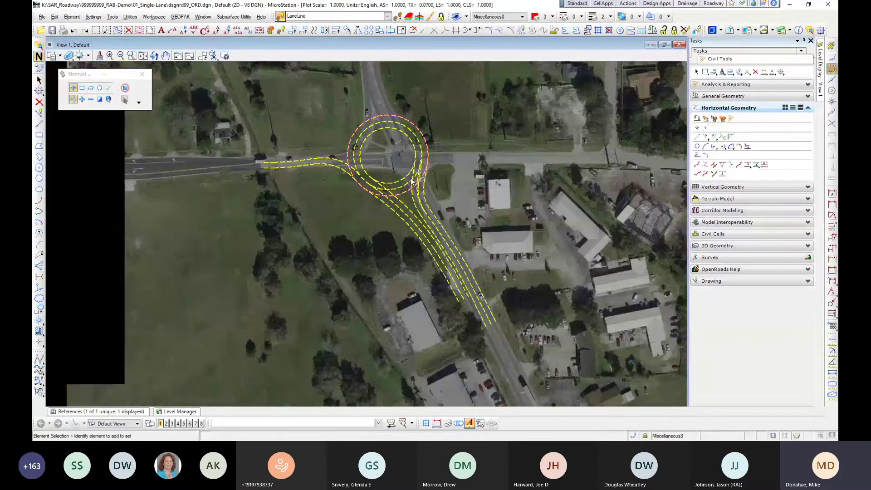
{"action": "scroll", "coordinate": [412, 180], "scroll_direction": "up", "scroll_amount": 4}
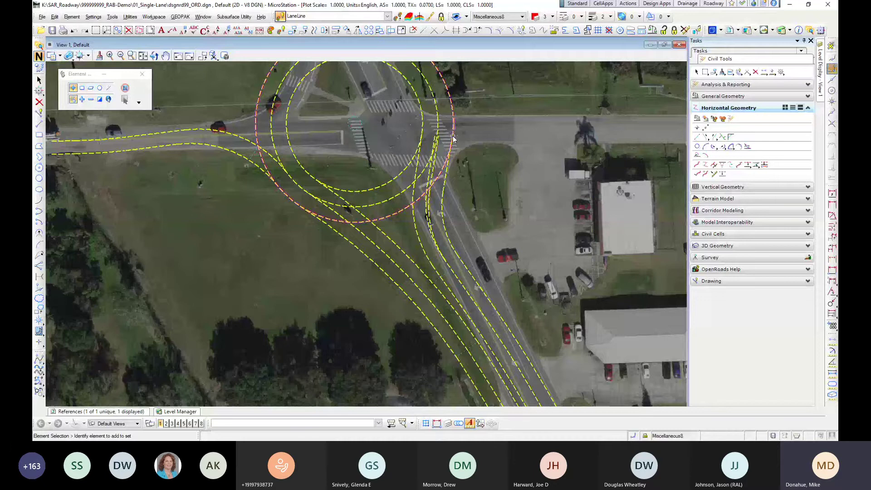
{"action": "middle_click_drag", "start_coordinate": [453, 139], "coordinate": [402, 175]}
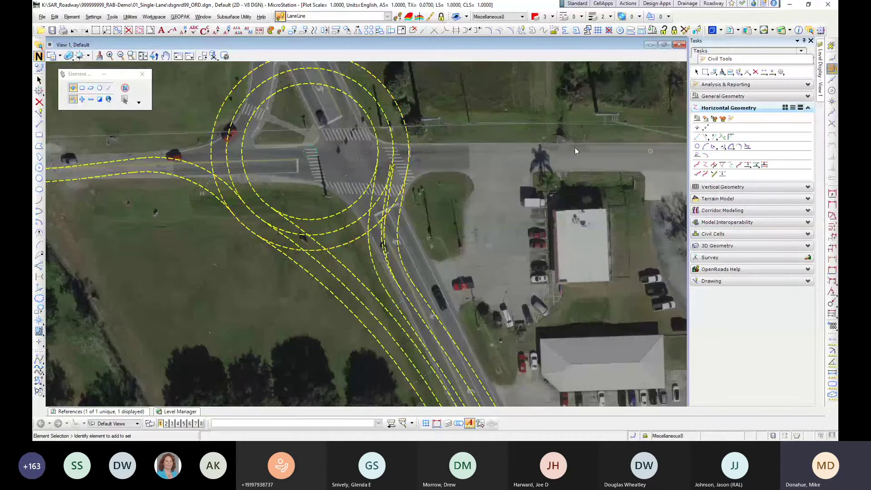
{"action": "middle_click_drag", "start_coordinate": [467, 176], "coordinate": [376, 229]}
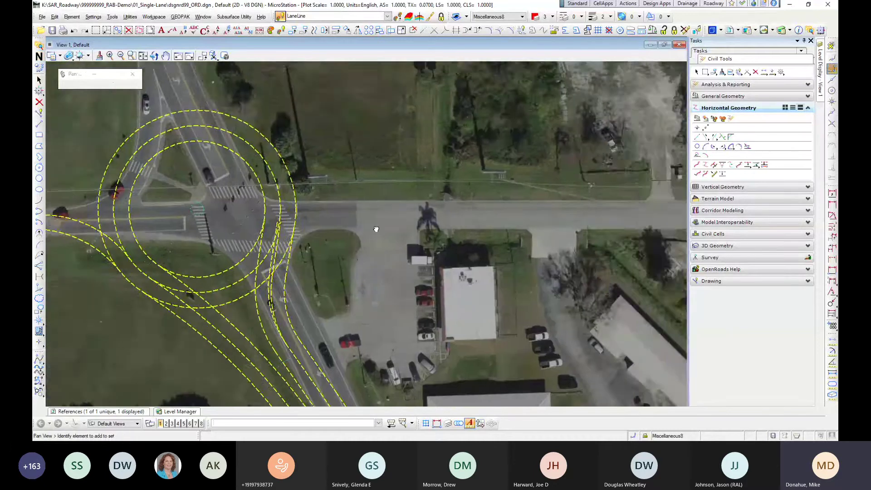
{"action": "scroll", "coordinate": [371, 226], "scroll_direction": "down", "scroll_amount": 2}
{"action": "middle_click_drag", "start_coordinate": [590, 225], "coordinate": [446, 203]}
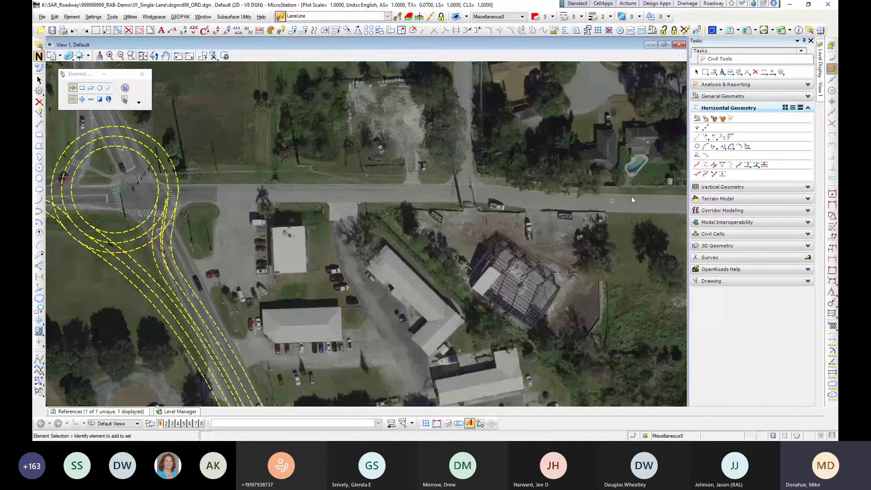
{"action": "scroll", "coordinate": [499, 188], "scroll_direction": "up", "scroll_amount": 5}
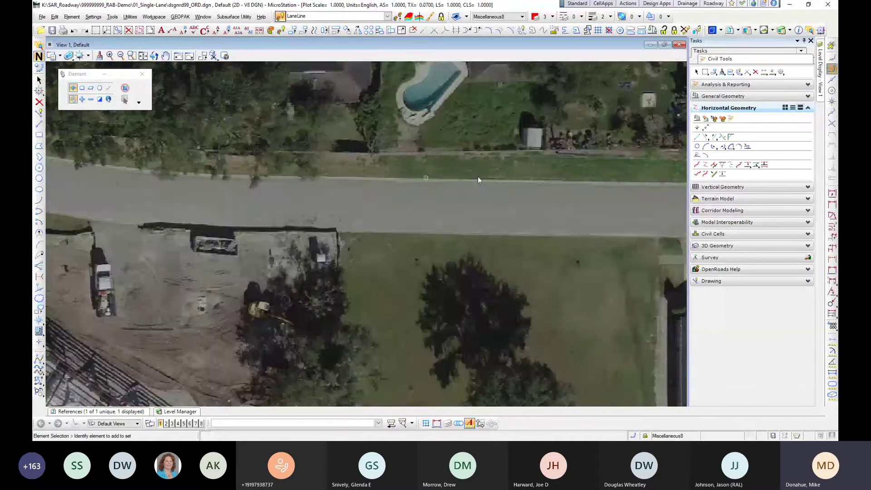
{"action": "left_click", "coordinate": [697, 137]}
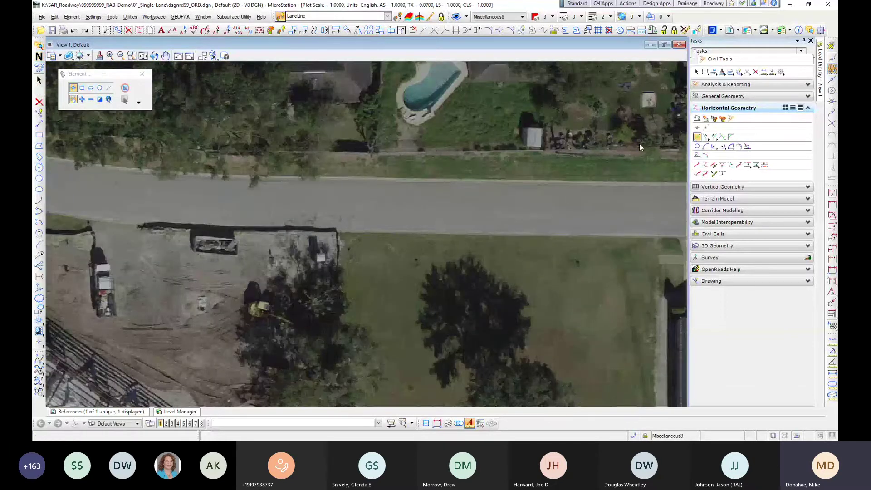
{"action": "left_click", "coordinate": [319, 177]}
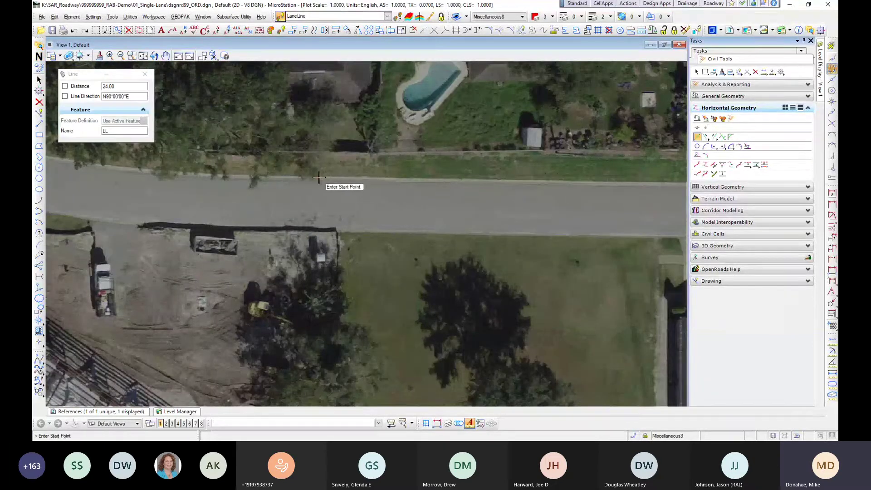
{"action": "left_click", "coordinate": [672, 184]}
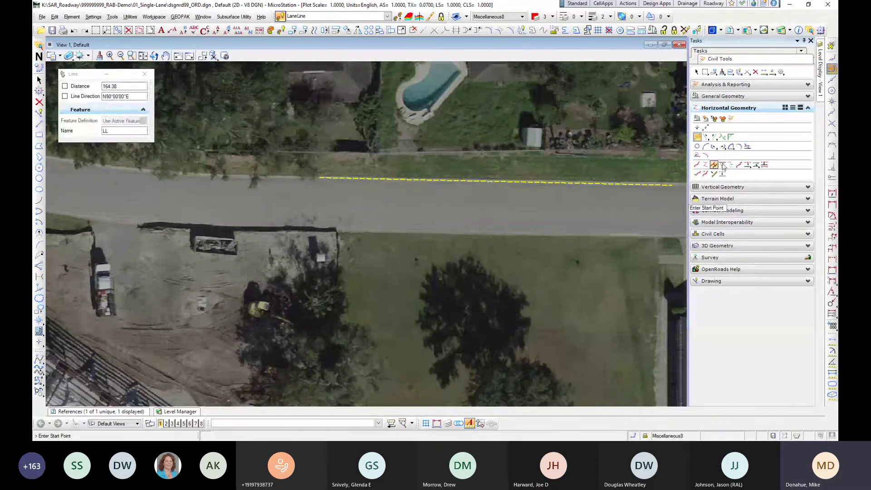
Step: Offset the new east leg line 12 ft south, and offset that copy another 12 ft south, without mirroring
{"action": "left_click", "coordinate": [748, 165]}
{"action": "left_click", "coordinate": [492, 183]}
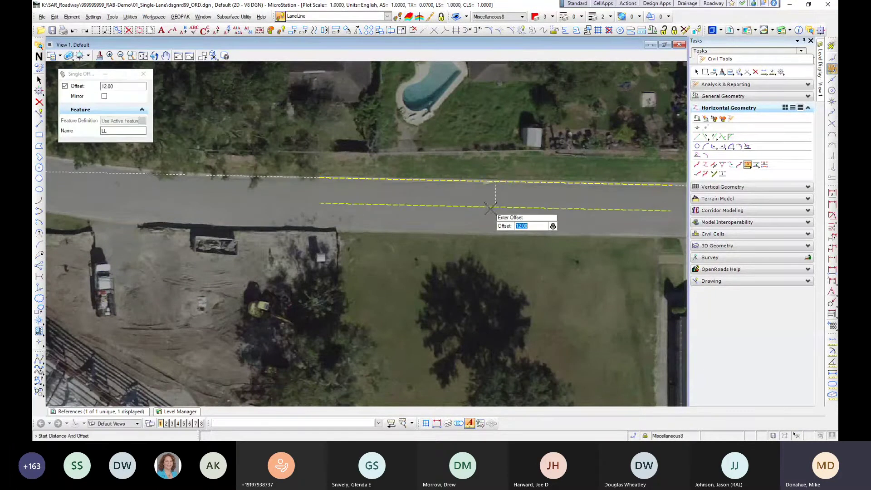
{"action": "left_click", "coordinate": [491, 209]}
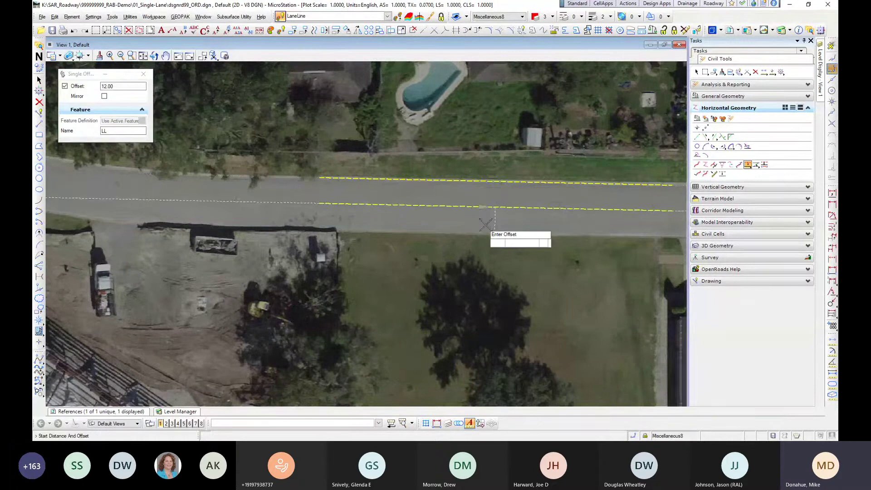
{"action": "left_click", "coordinate": [485, 224]}
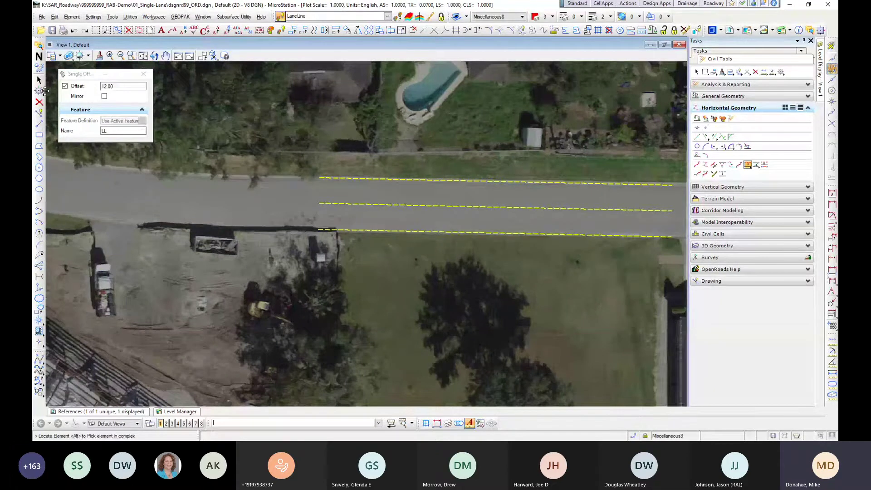
Step: Shift the northernmost east leg line slightly north to align with the road's edge, then deselect it
{"action": "left_click", "coordinate": [39, 79]}
{"action": "left_click", "coordinate": [503, 184]}
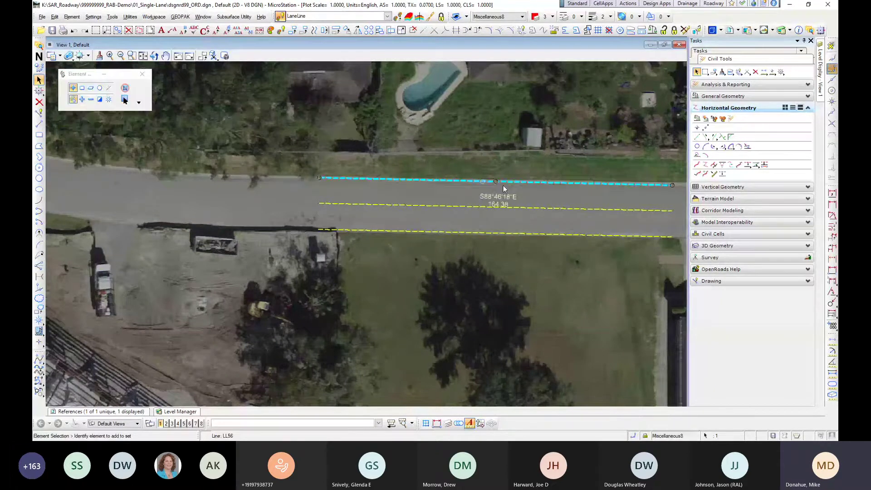
{"action": "scroll", "coordinate": [503, 185], "scroll_direction": "up", "scroll_amount": 3}
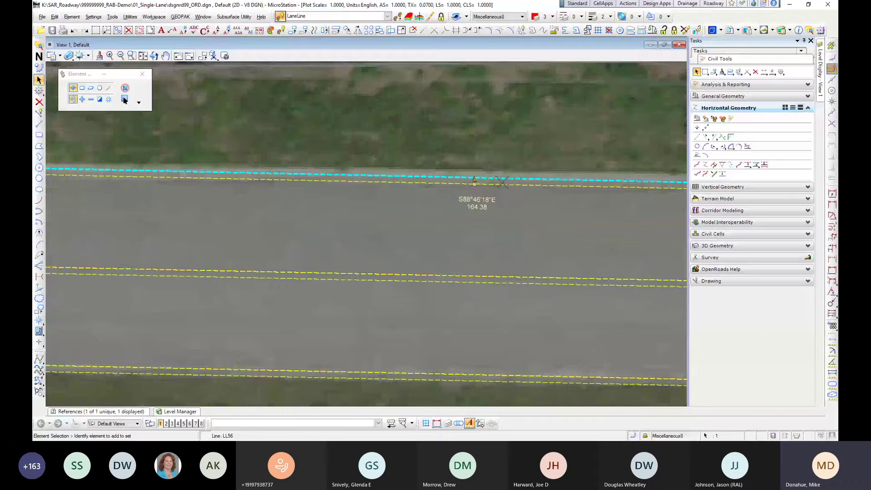
{"action": "scroll", "coordinate": [420, 201], "scroll_direction": "down", "scroll_amount": 2}
{"action": "scroll", "coordinate": [410, 199], "scroll_direction": "down", "scroll_amount": 4}
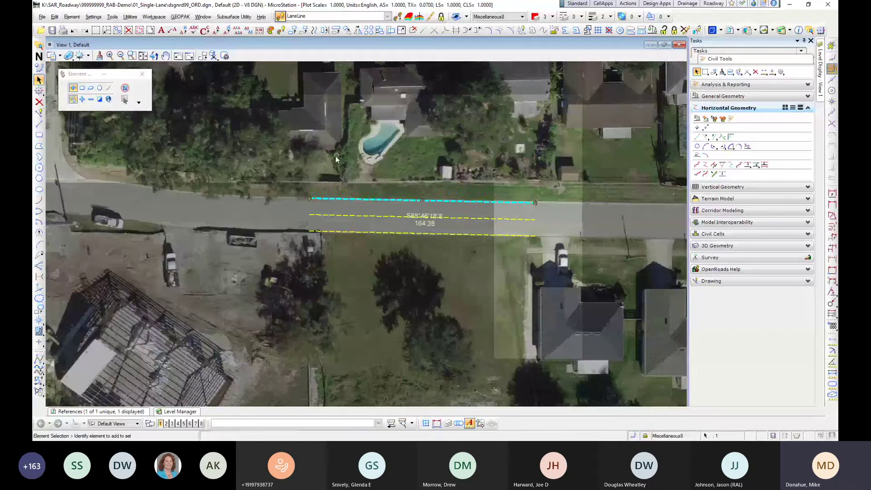
{"action": "left_click", "coordinate": [336, 155]}
{"action": "middle_click_drag", "start_coordinate": [372, 146], "coordinate": [634, 159]}
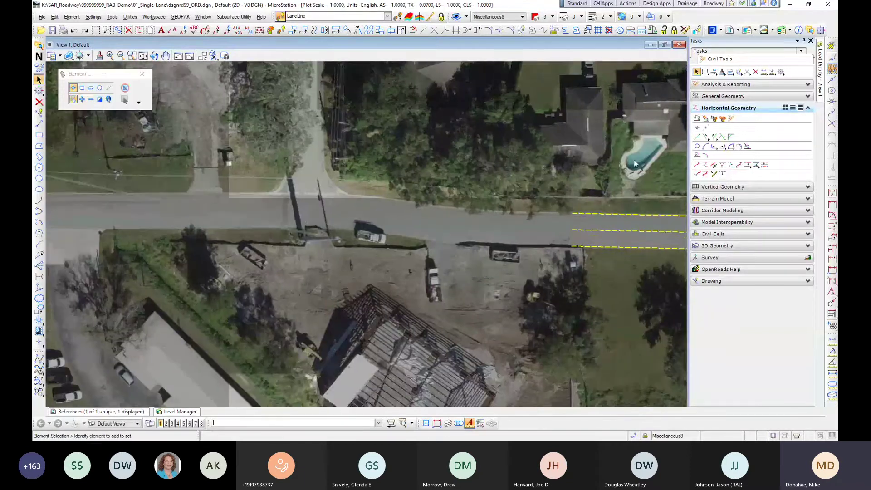
{"action": "left_click", "coordinate": [731, 146]}
{"action": "left_click", "coordinate": [585, 214]}
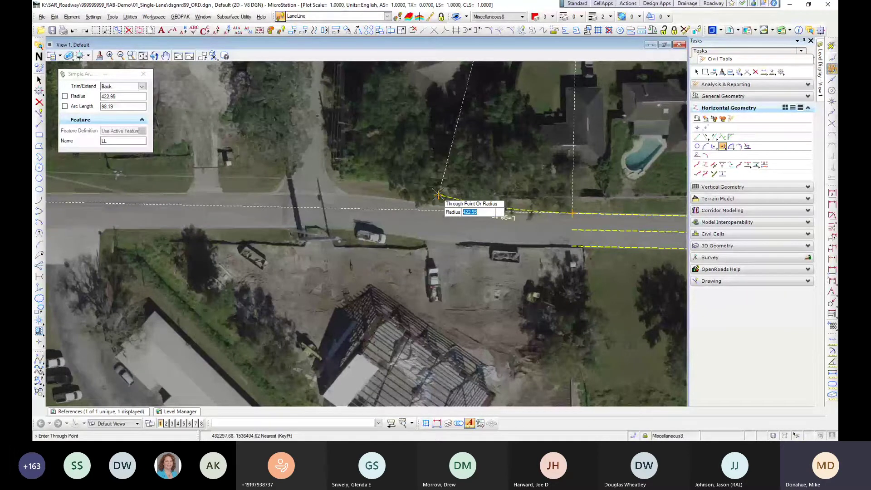
{"action": "key", "text": "Escape"}
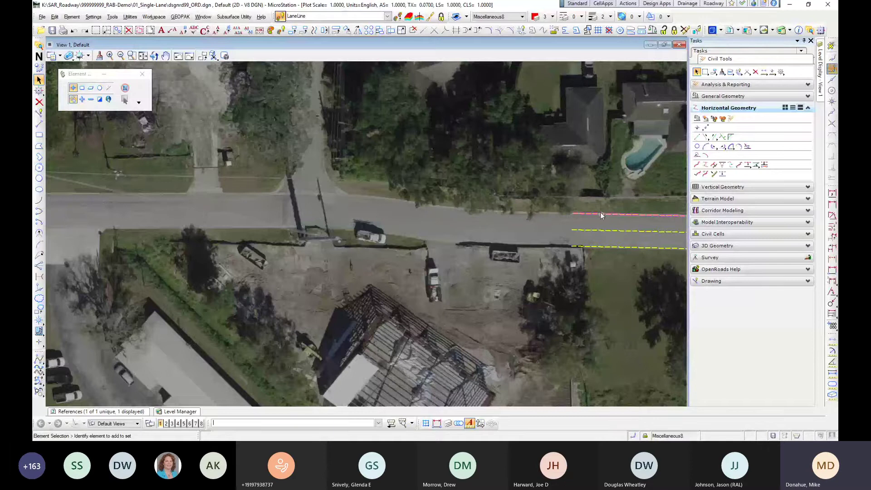
Step: Draw a 950 ft radius simple arc from the west end of the northernmost east leg line, curving toward the side street
{"action": "scroll", "coordinate": [600, 211], "scroll_direction": "up", "scroll_amount": 1}
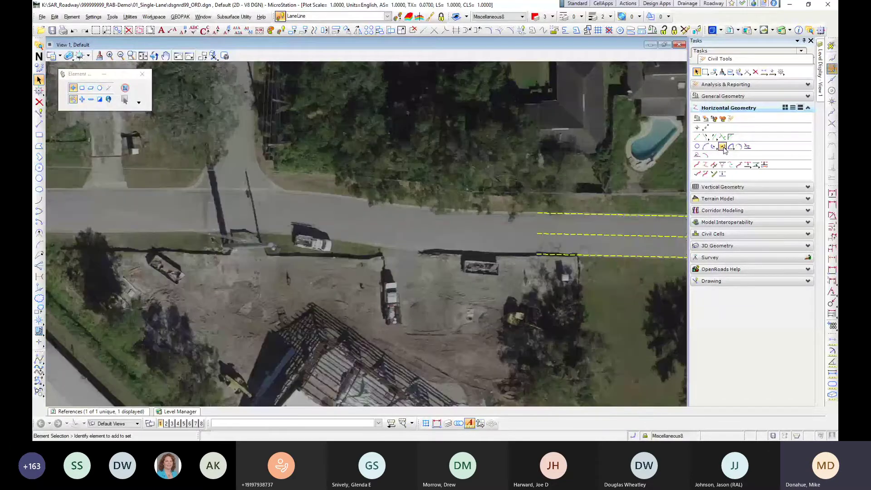
{"action": "left_click", "coordinate": [723, 147]}
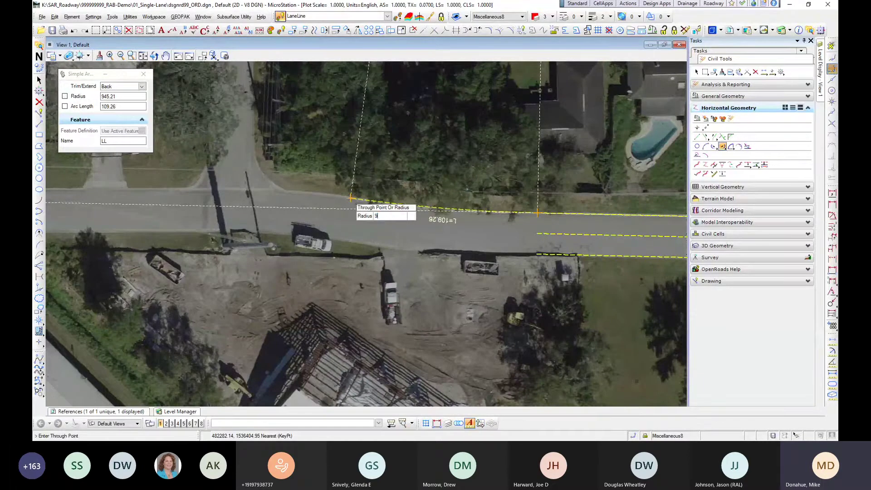
{"action": "type", "text": "950"}
{"action": "left_click", "coordinate": [189, 175]}
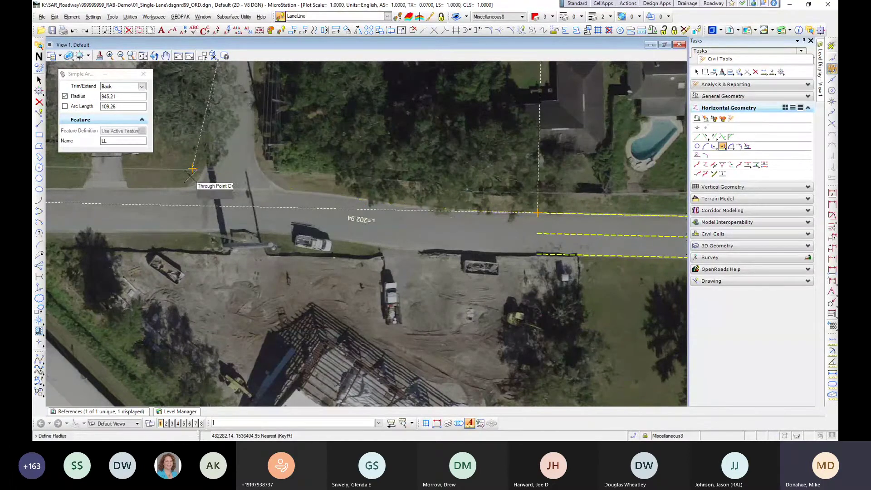
{"action": "left_click", "coordinate": [224, 188]}
{"action": "left_click", "coordinate": [224, 188]}
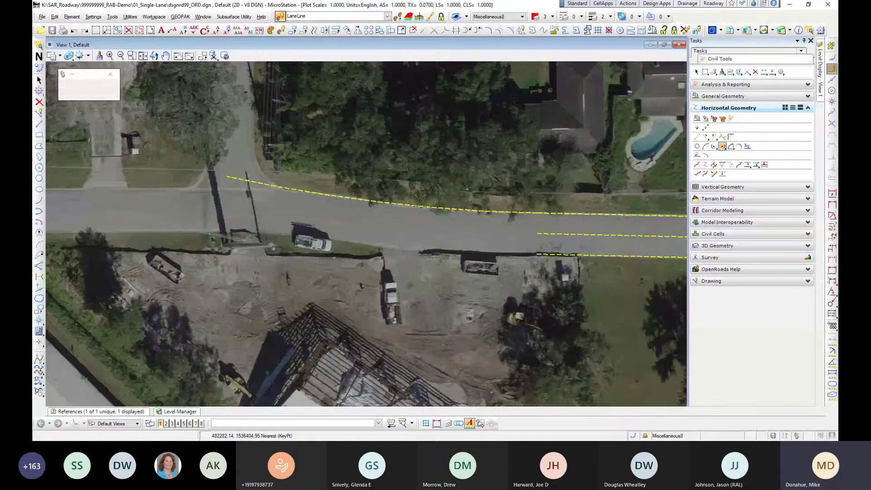
Step: Offset the 950 ft radius arc 12 ft south, and offset that copy another 12 ft south
{"action": "left_click", "coordinate": [748, 165]}
{"action": "left_click", "coordinate": [460, 210]}
{"action": "left_click", "coordinate": [459, 233]}
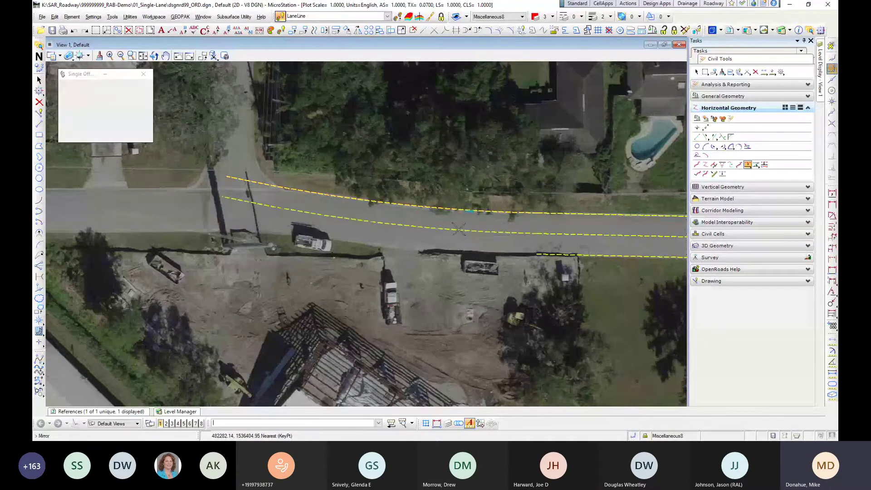
{"action": "scroll", "coordinate": [459, 238], "scroll_direction": "down", "scroll_amount": 2}
{"action": "middle_click_drag", "start_coordinate": [371, 257], "coordinate": [591, 239]}
{"action": "left_click", "coordinate": [39, 80]}
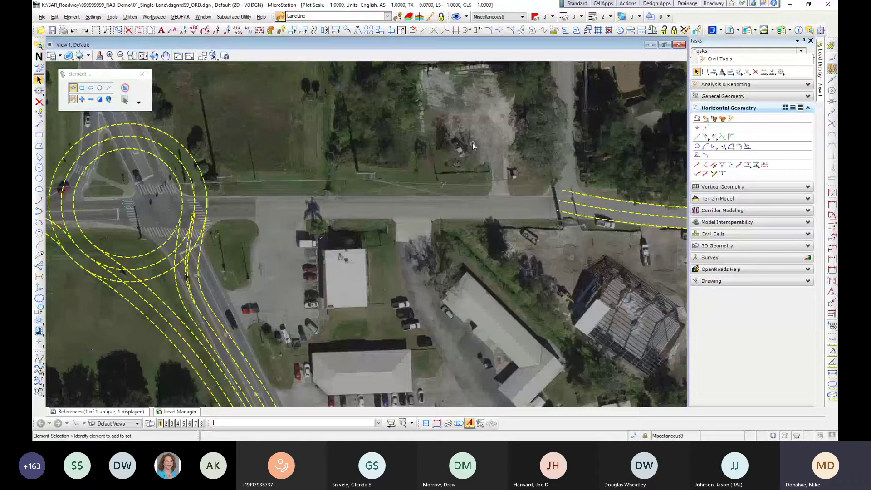
{"action": "middle_click_drag", "start_coordinate": [547, 205], "coordinate": [508, 234]}
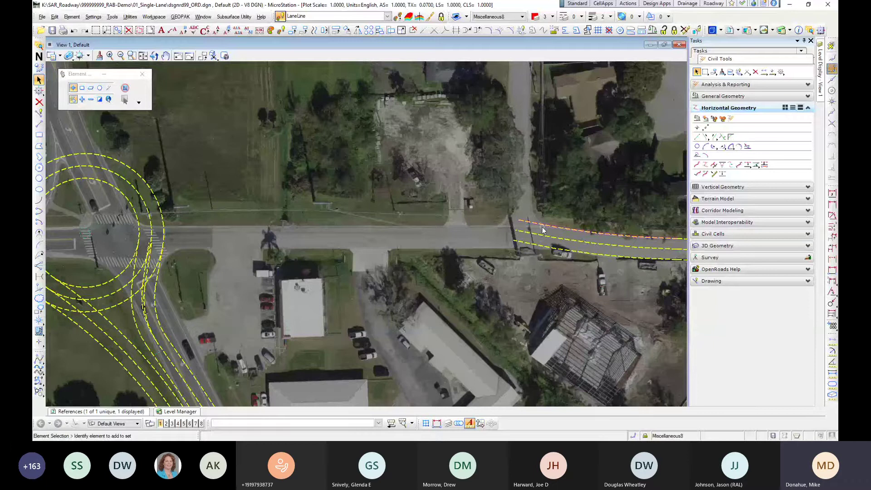
{"action": "left_click", "coordinate": [540, 225]}
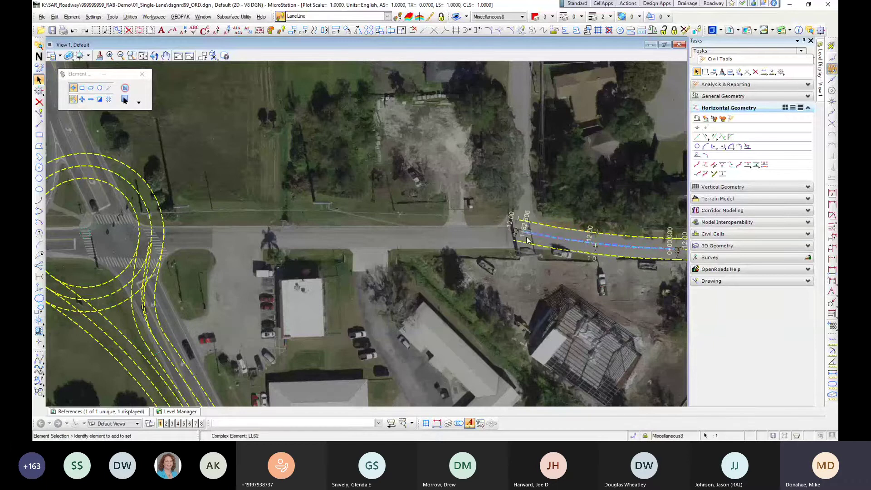
{"action": "left_click", "coordinate": [452, 220]}
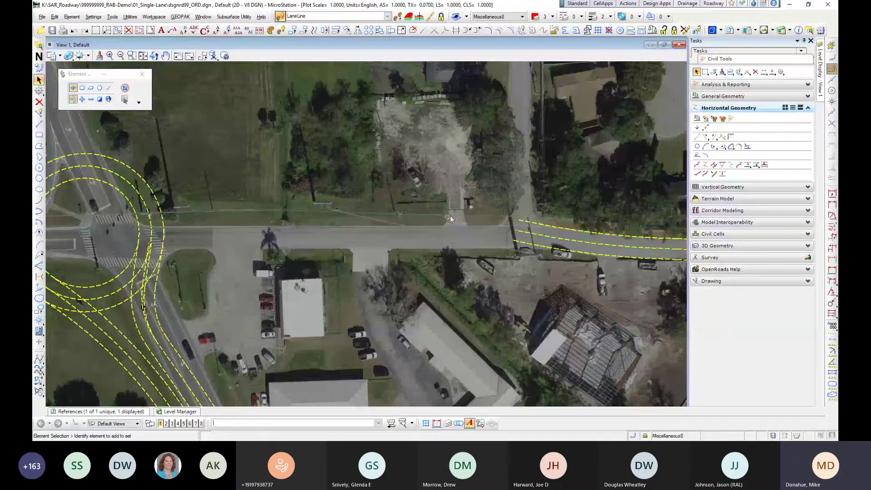
{"action": "left_click", "coordinate": [706, 138]}
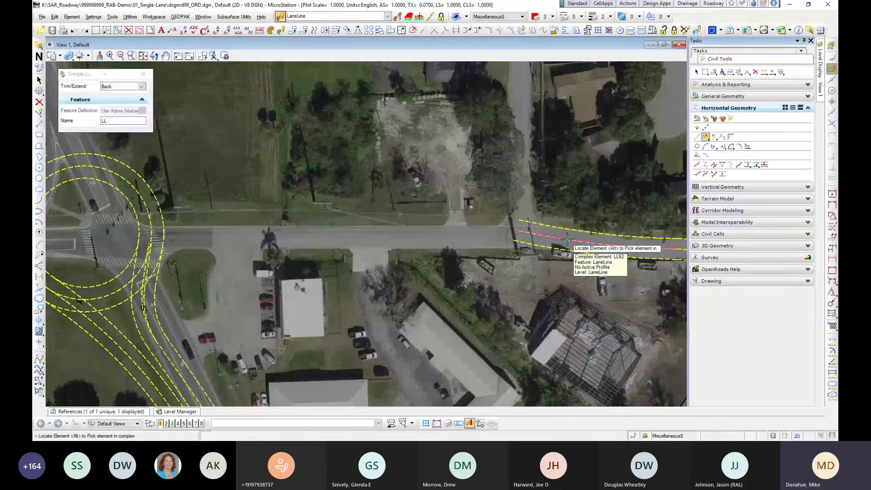
{"action": "left_click", "coordinate": [567, 239]}
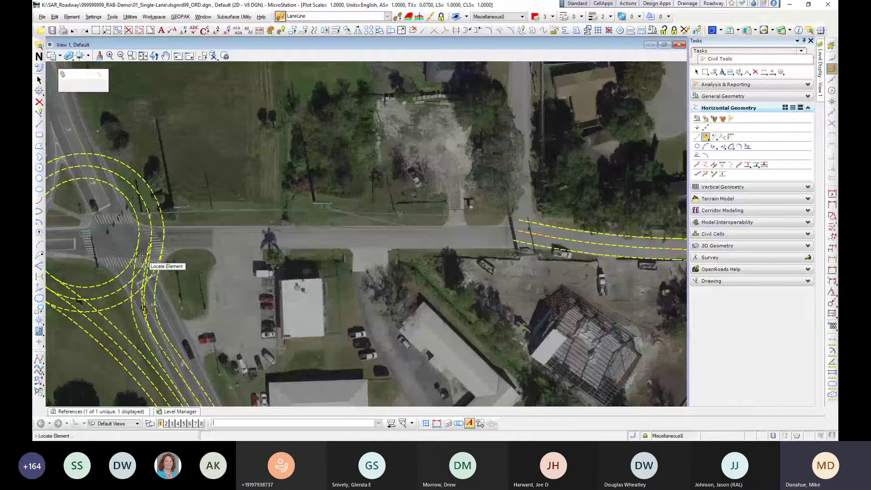
{"action": "right_click", "coordinate": [142, 255]}
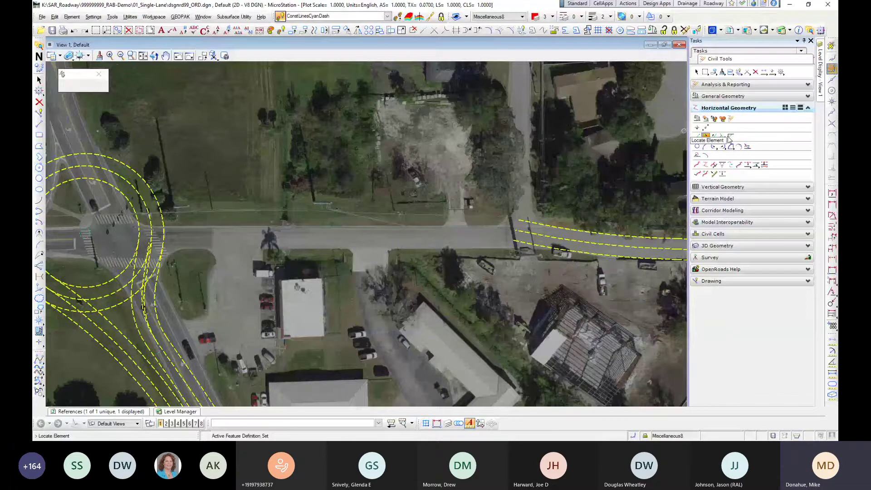
{"action": "left_click", "coordinate": [706, 146]}
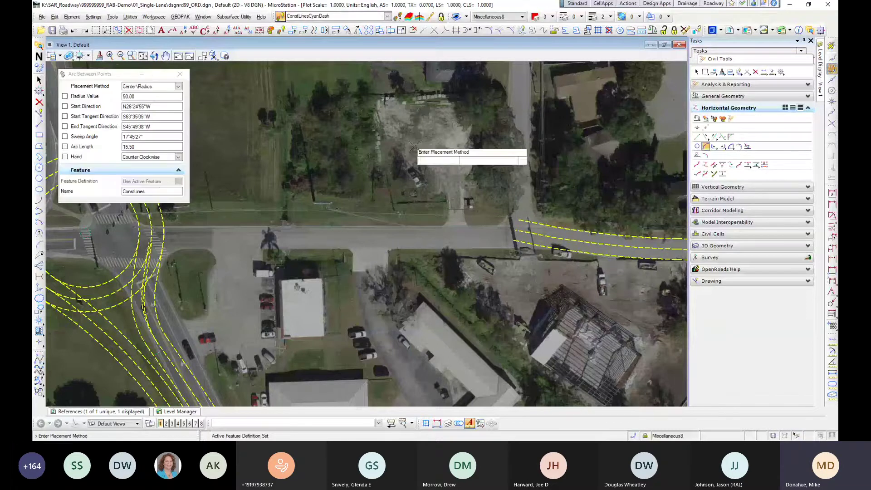
{"action": "left_click", "coordinate": [516, 230]}
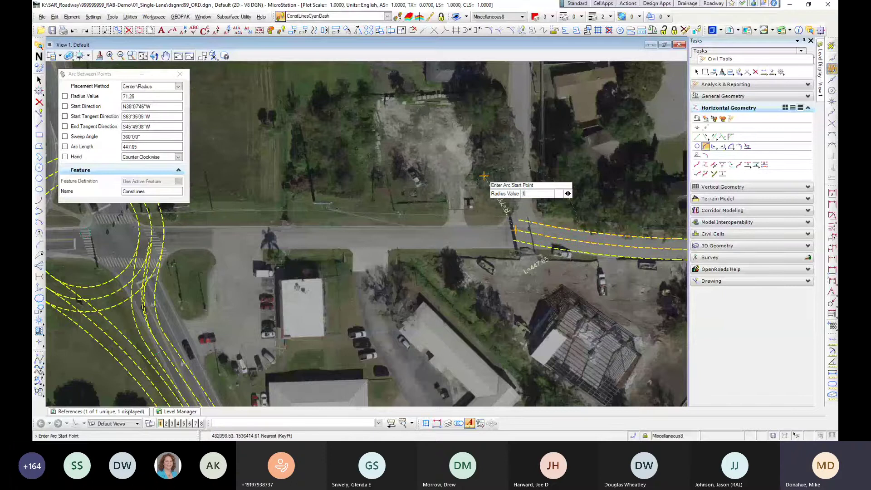
{"action": "left_click", "coordinate": [429, 227]}
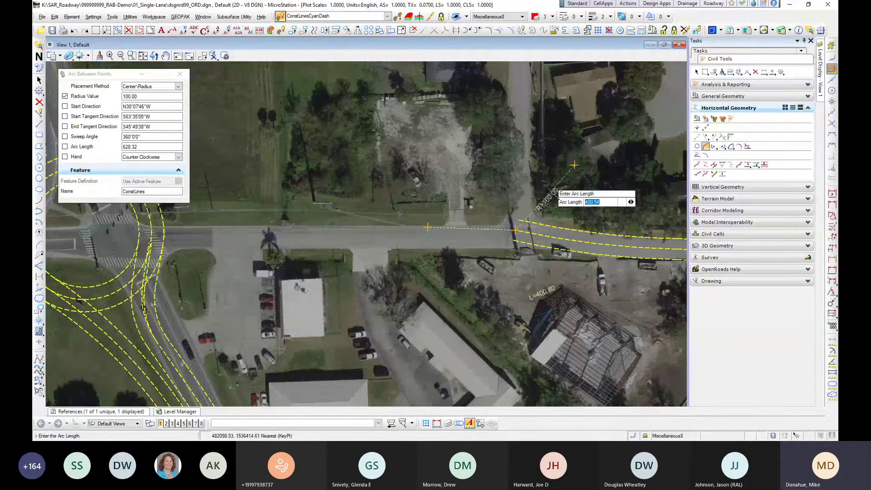
{"action": "left_click", "coordinate": [91, 97]}
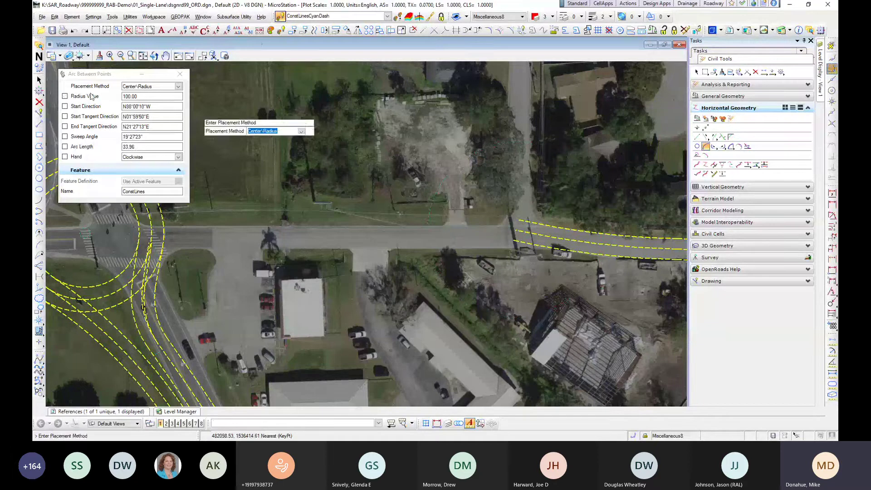
{"action": "key", "text": "Escape"}
Step: Match the LaneLine feature from the east leg and extend a tangent line northwest from the west end of its middle arc
{"action": "left_click", "coordinate": [398, 17]}
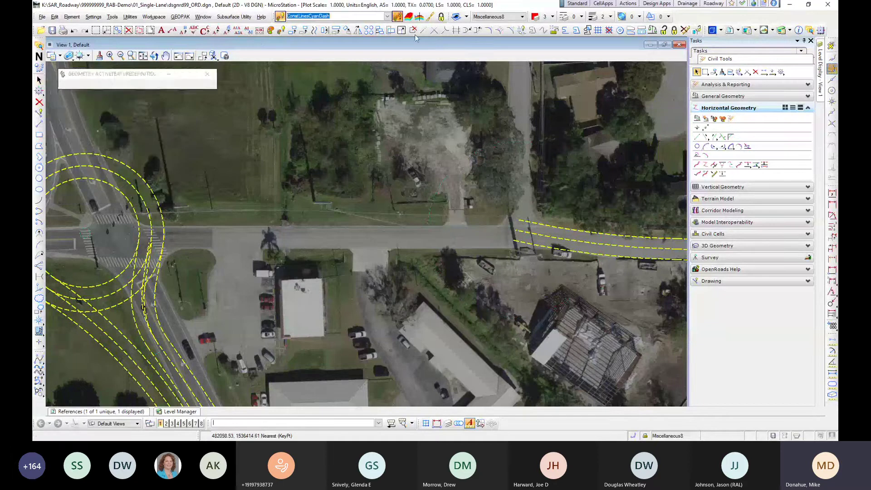
{"action": "left_click", "coordinate": [575, 241]}
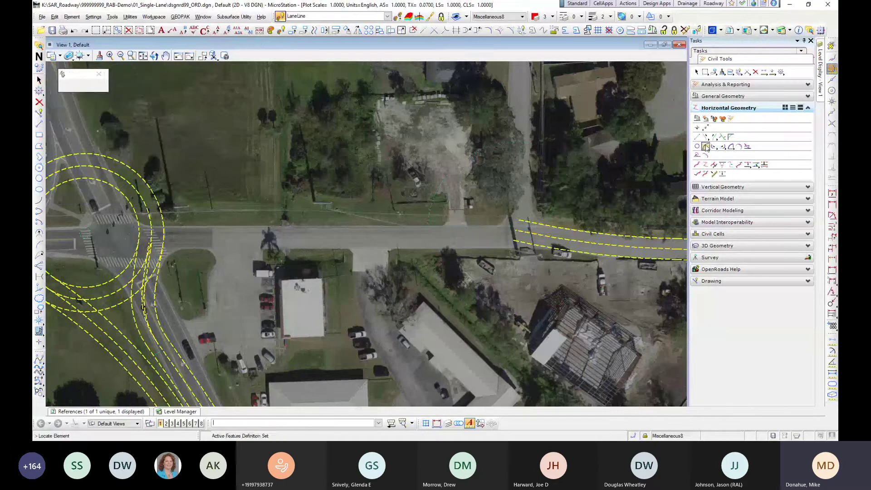
{"action": "left_click", "coordinate": [706, 136]}
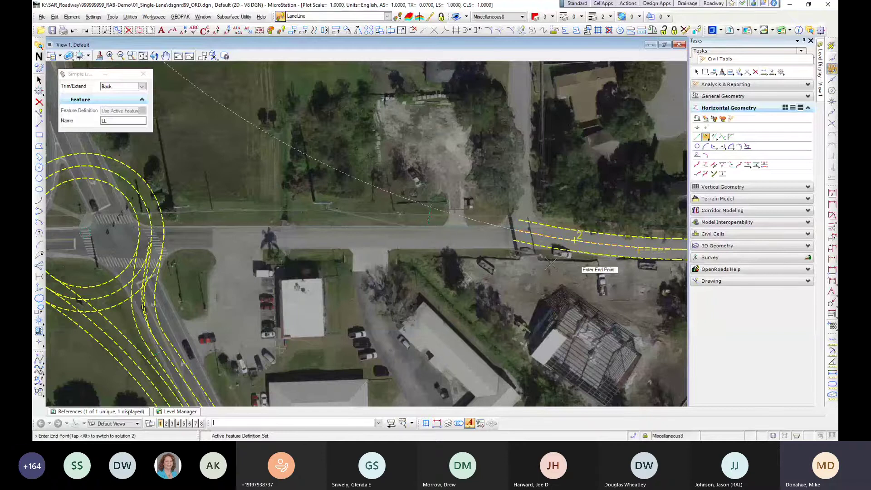
{"action": "left_click", "coordinate": [390, 206]}
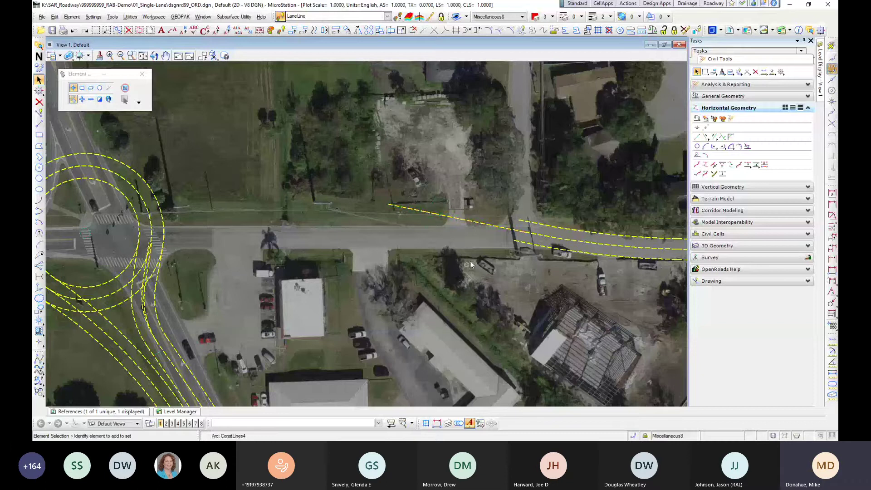
{"action": "left_click", "coordinate": [398, 17]}
{"action": "left_click", "coordinate": [91, 232]}
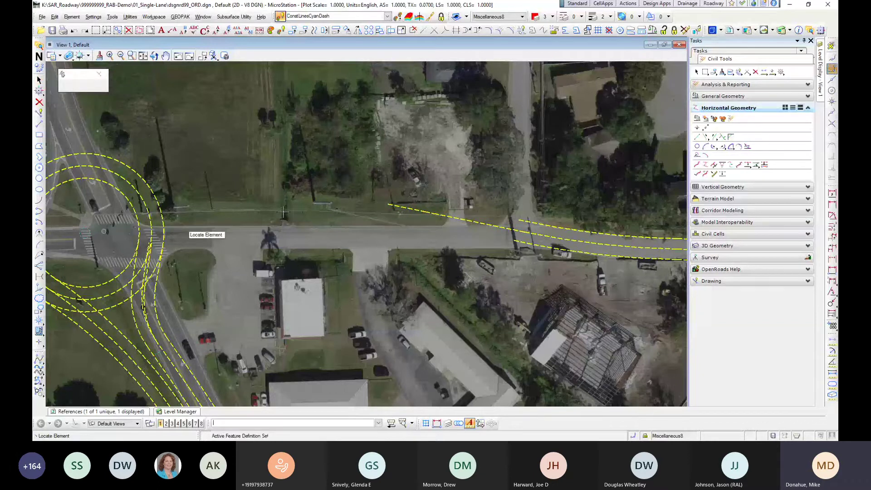
{"action": "left_click", "coordinate": [706, 146]}
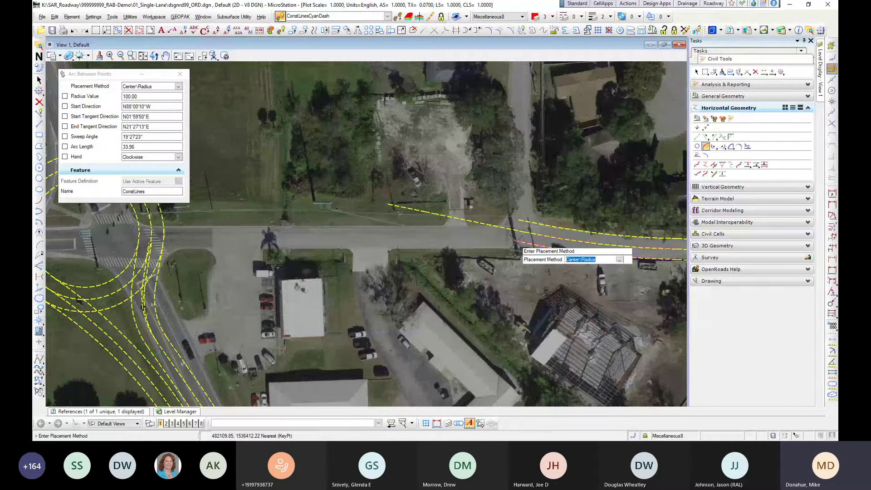
{"action": "left_click", "coordinate": [517, 241]}
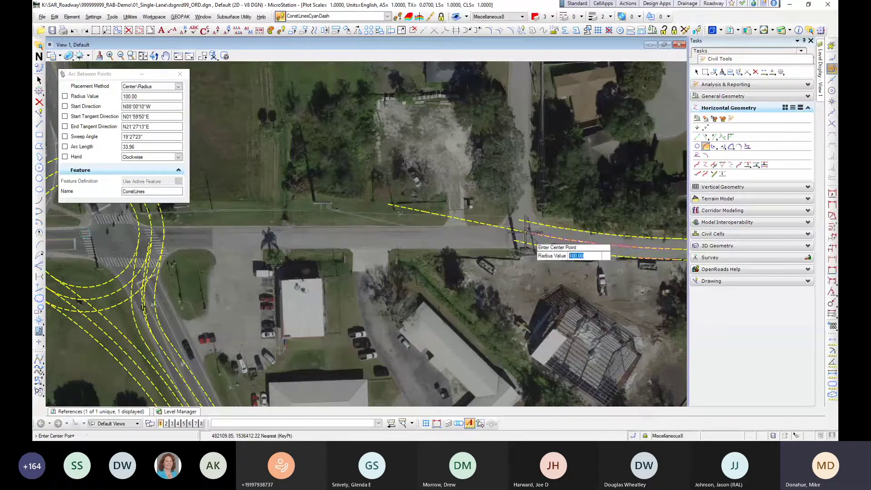
{"action": "type", "text": "100"}
{"action": "key", "text": "Return"}
{"action": "left_click", "coordinate": [456, 211]}
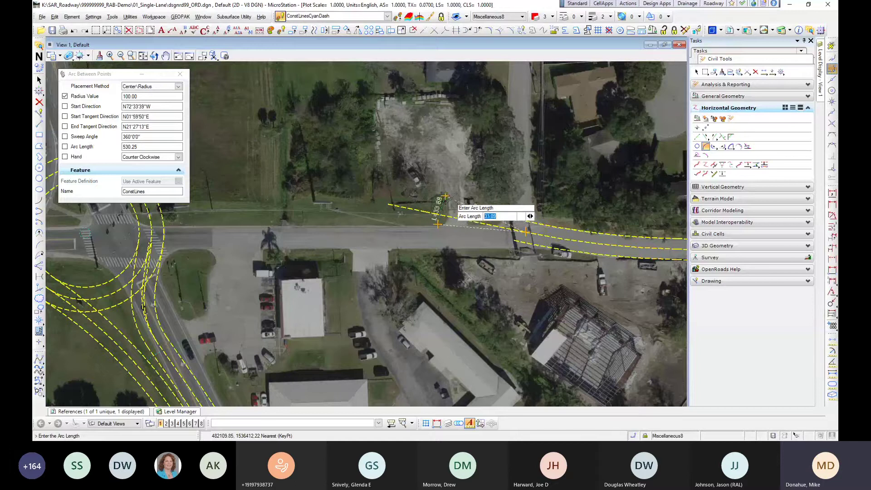
{"action": "key", "text": "Escape"}
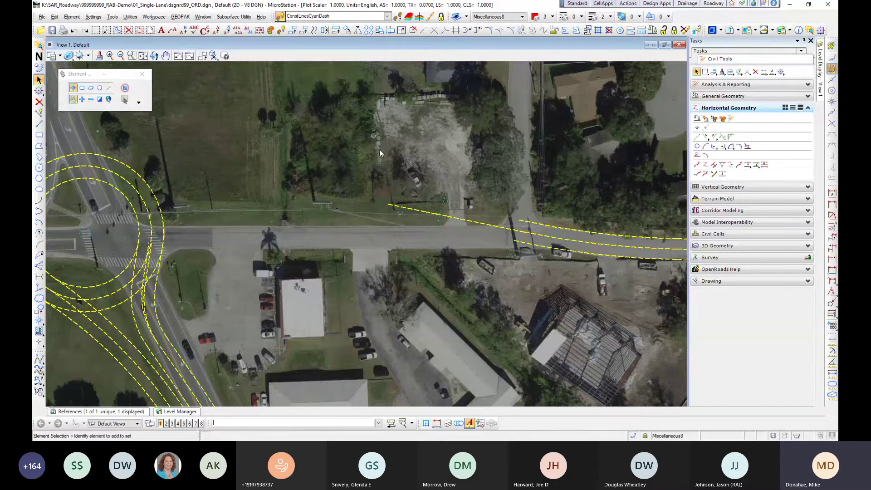
Step: Set the active feature definition to LaneLine by matching a roundabout circle
{"action": "scroll", "coordinate": [358, 147], "scroll_direction": "down", "scroll_amount": 1}
{"action": "middle_click_drag", "start_coordinate": [352, 146], "coordinate": [431, 126]}
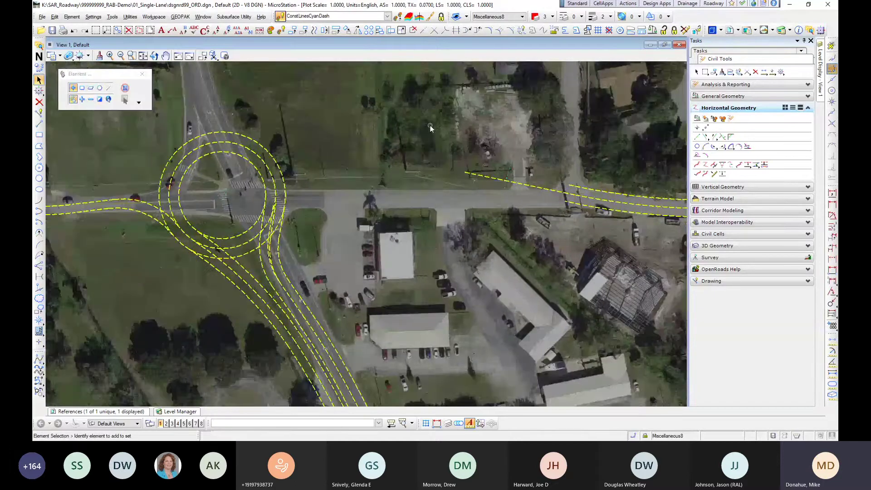
{"action": "scroll", "coordinate": [377, 122], "scroll_direction": "up", "scroll_amount": 1}
{"action": "left_click", "coordinate": [398, 16]}
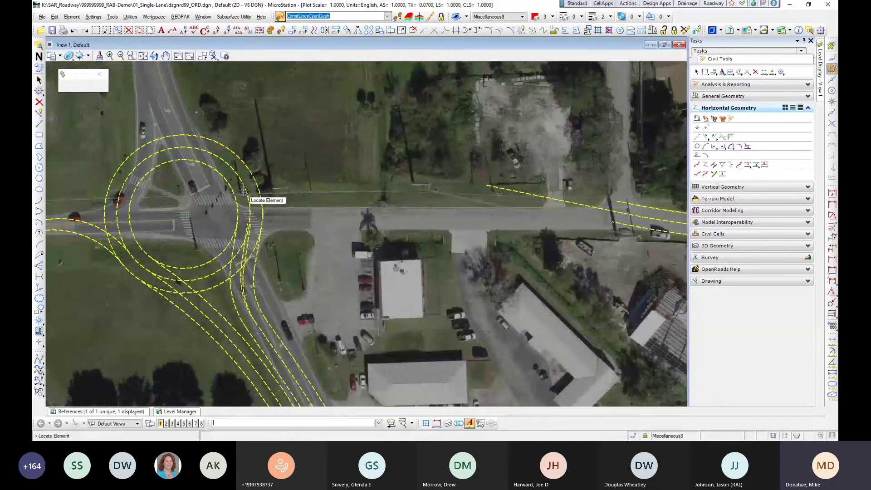
{"action": "left_click", "coordinate": [247, 194]}
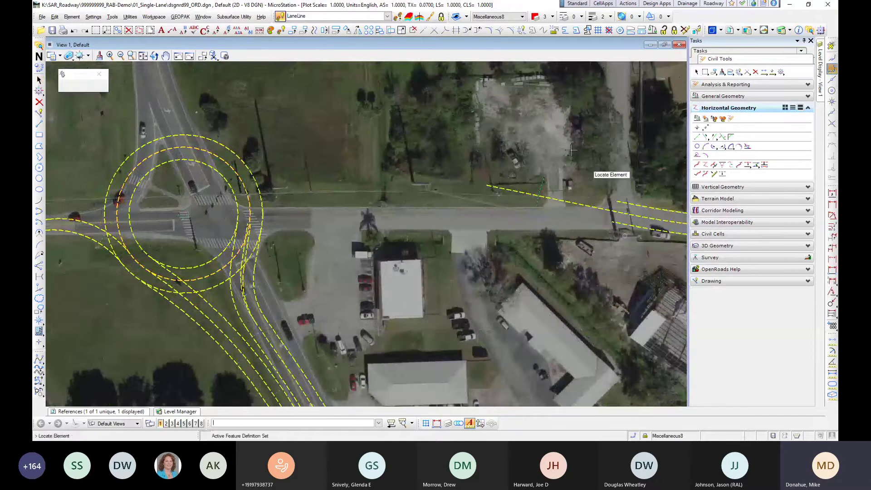
{"action": "scroll", "coordinate": [312, 164], "scroll_direction": "down", "scroll_amount": 5}
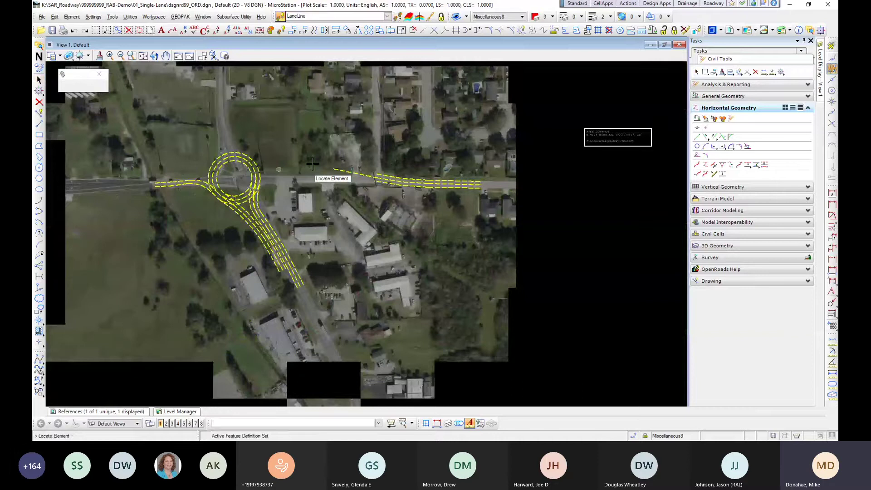
{"action": "scroll", "coordinate": [222, 114], "scroll_direction": "up", "scroll_amount": 3}
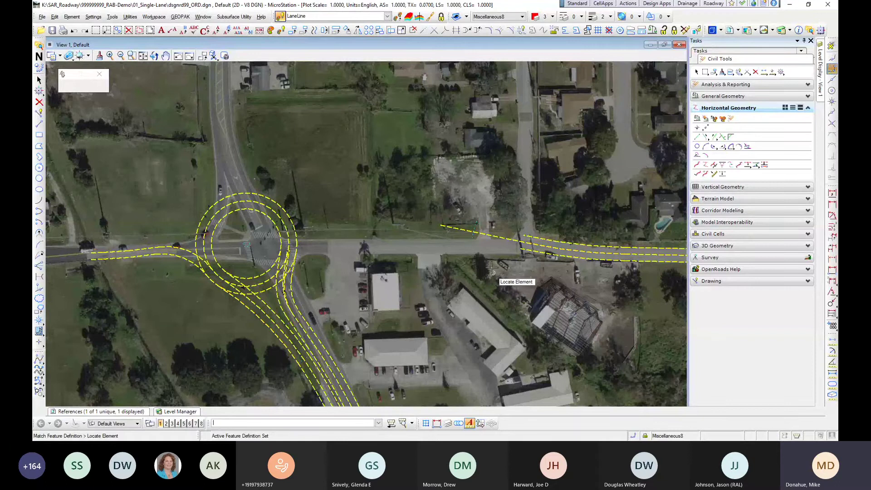
{"action": "scroll", "coordinate": [512, 275], "scroll_direction": "up", "scroll_amount": 2}
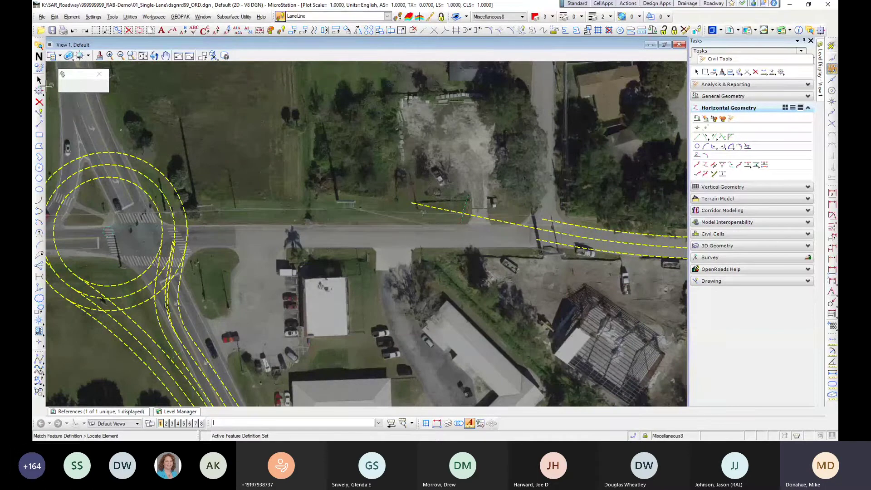
Step: Draw a 450 ft radius simple arc off the new tangent line, curving west toward the roundabout, with the tangent line trimmed back
{"action": "left_click", "coordinate": [723, 146]}
{"action": "left_click", "coordinate": [481, 214]}
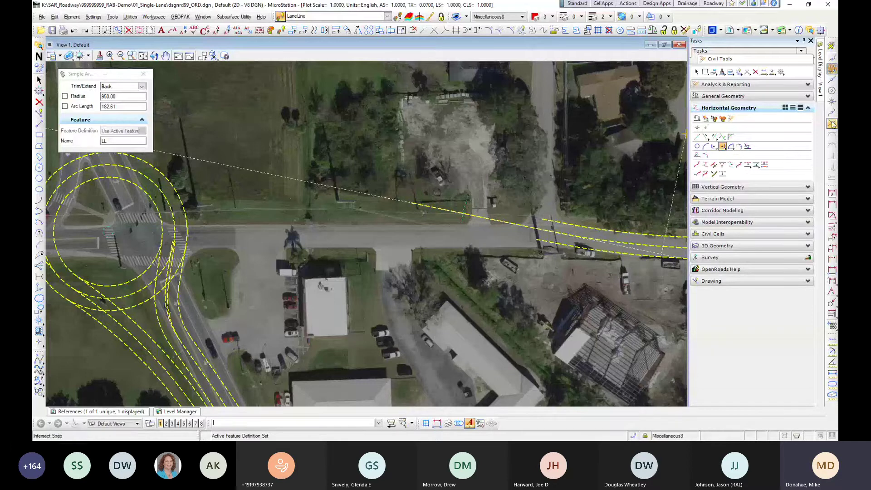
{"action": "left_click", "coordinate": [479, 217]}
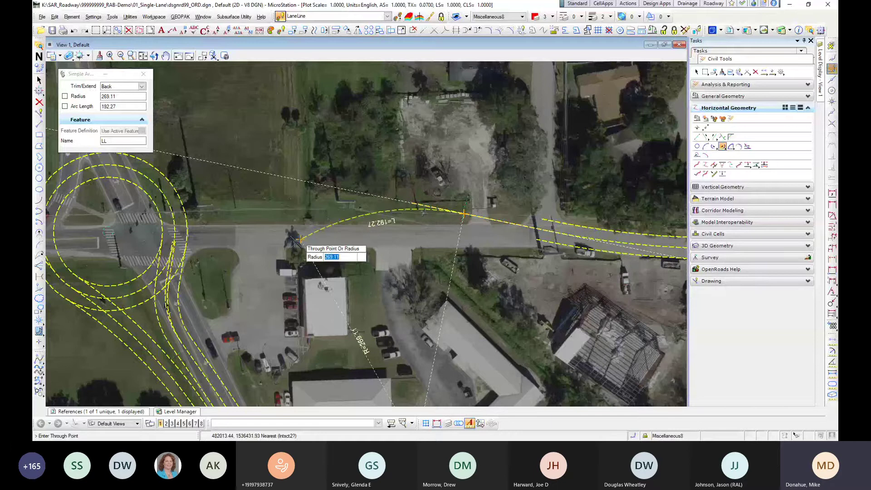
{"action": "key", "text": "BackSpace"}
{"action": "type", "text": "450"}
{"action": "key", "text": "Return"}
{"action": "left_click", "coordinate": [232, 222]}
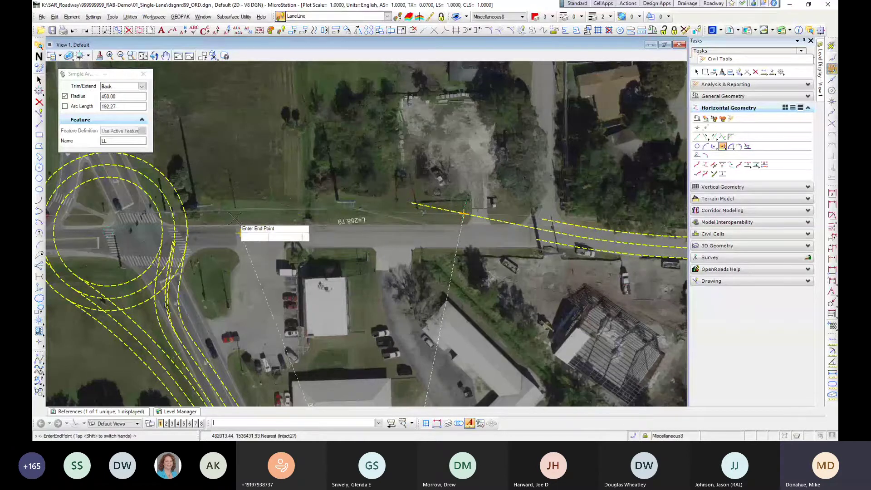
{"action": "left_click", "coordinate": [234, 218]}
{"action": "left_click", "coordinate": [39, 79]}
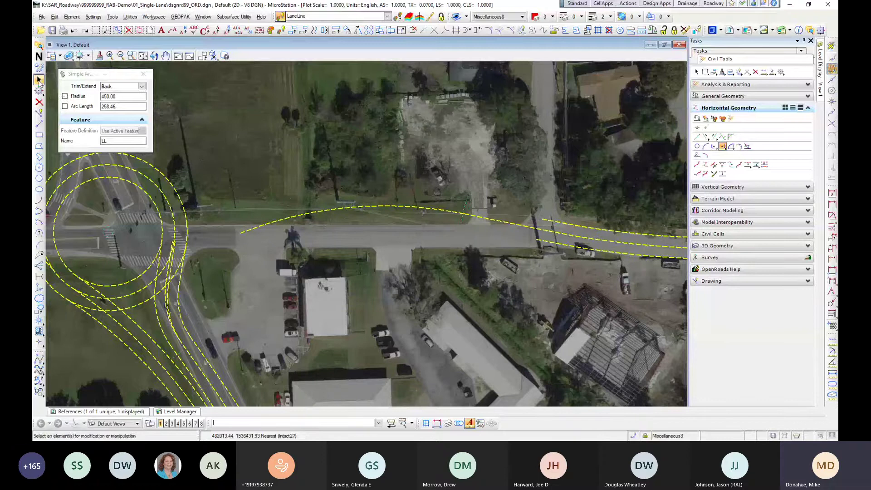
Step: Slide the start of the 450 ft radius arc slightly northwest along the tangent line, then deselect the arc
{"action": "left_click", "coordinate": [348, 207]}
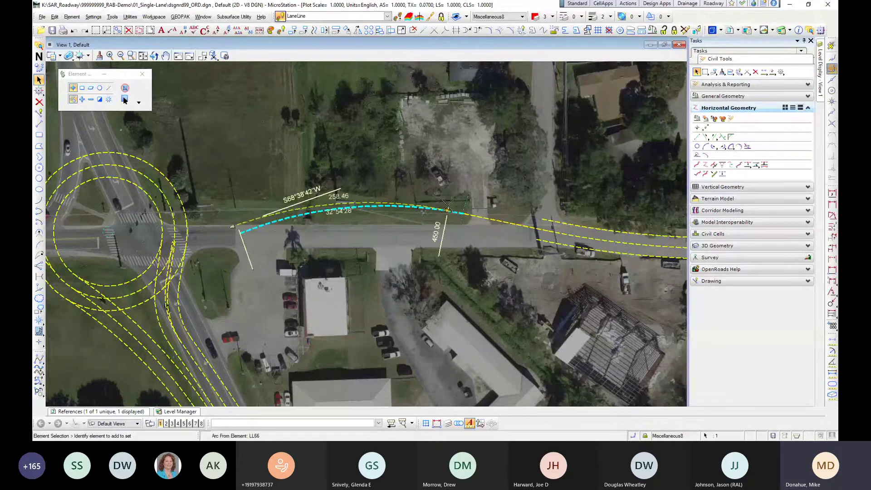
{"action": "left_click_drag", "start_coordinate": [448, 206], "coordinate": [433, 198]}
{"action": "left_click", "coordinate": [425, 159]}
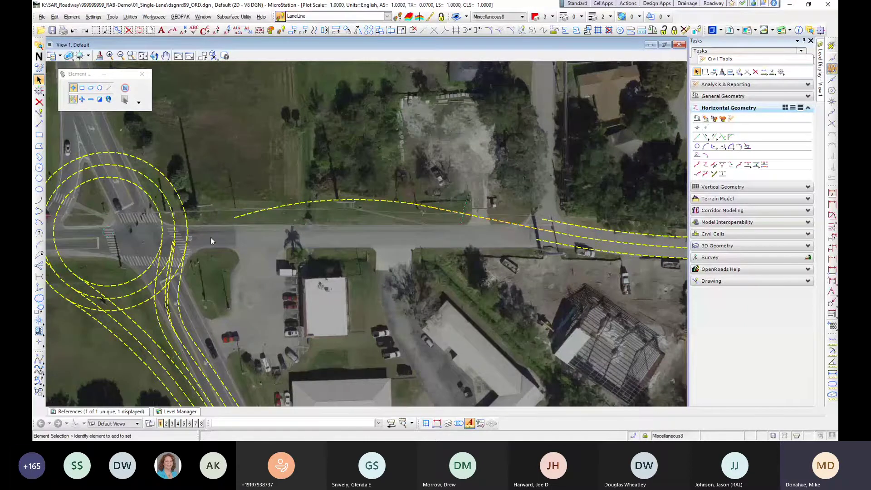
Step: Draw a tangent line from the 450 ft radius arc to near the roundabout's center, trimming the arc back
{"action": "left_click", "coordinate": [707, 137]}
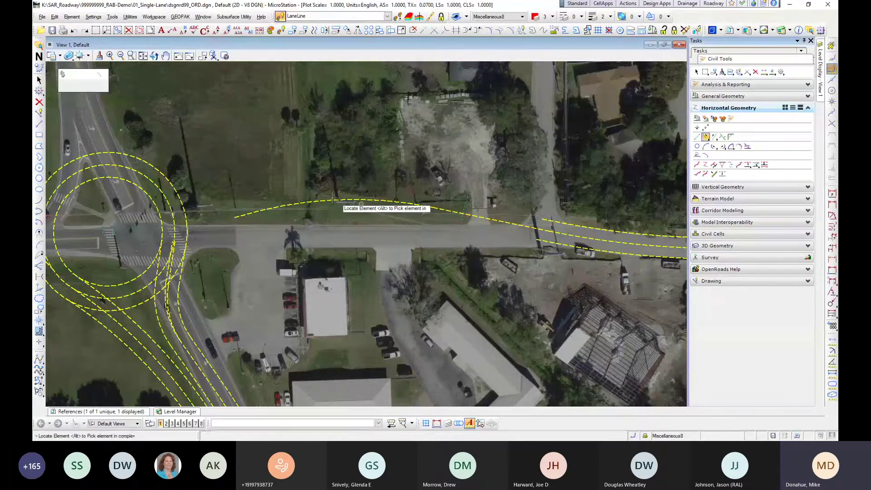
{"action": "left_click", "coordinate": [315, 200]}
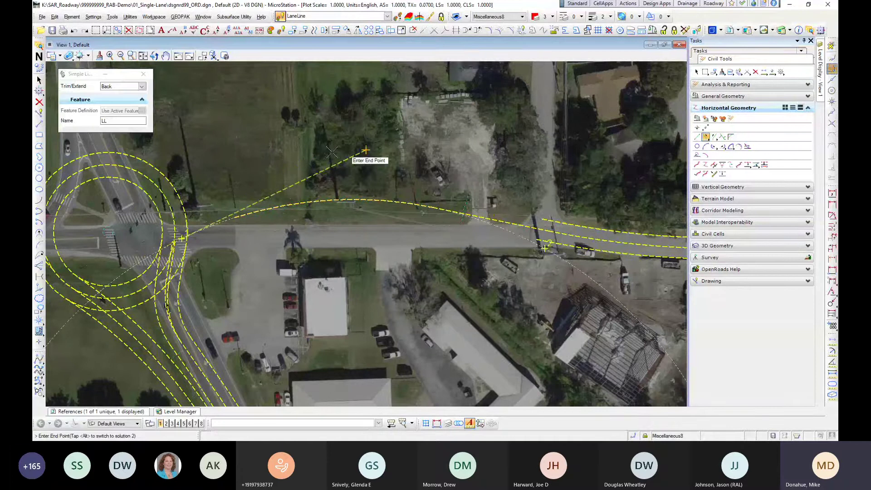
{"action": "key", "text": "alt"}
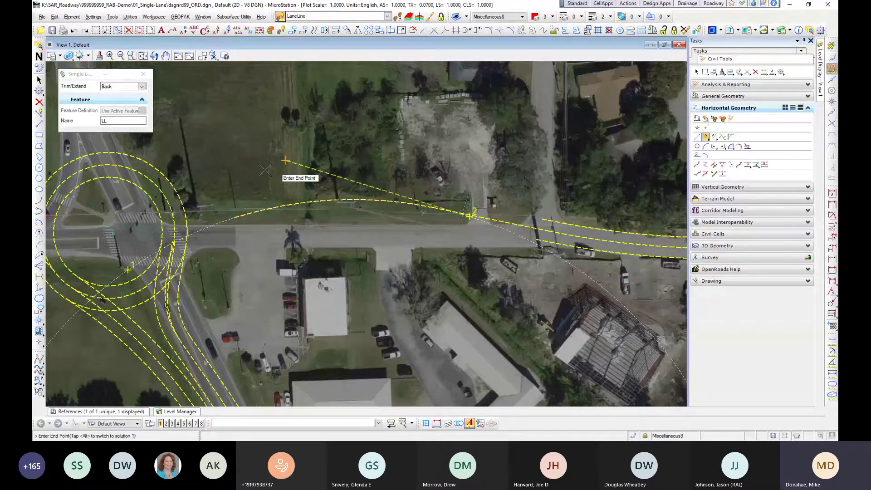
{"action": "left_click", "coordinate": [105, 240]}
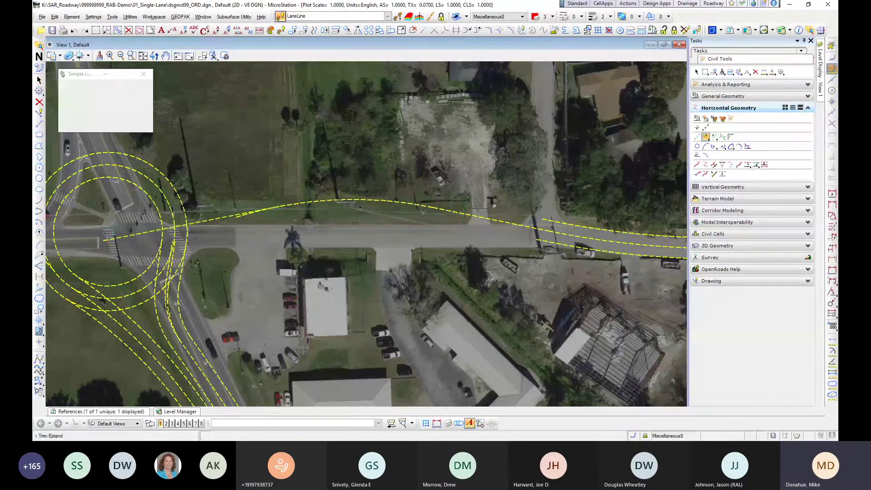
{"action": "left_click", "coordinate": [364, 213]}
{"action": "left_click", "coordinate": [38, 80]}
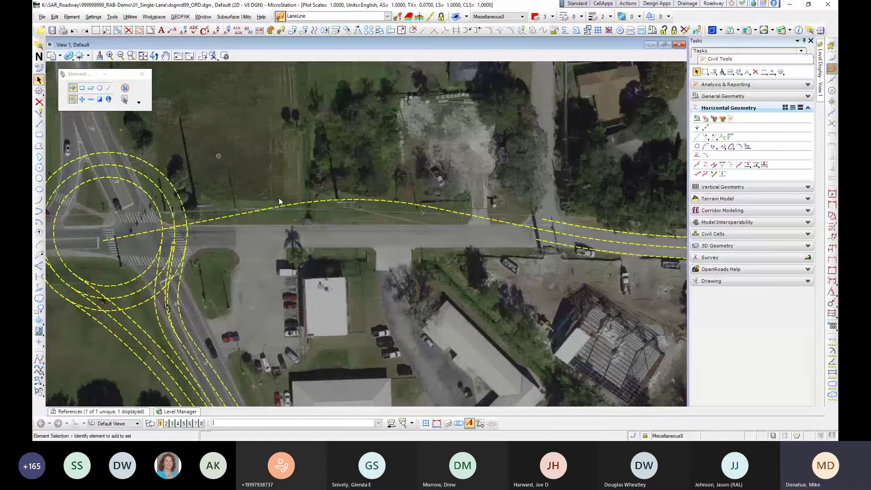
Step: Draw a 100 ft radius simple arc connecting the new tangent line to the roundabout circle, with the tangent line trimmed back, and measure its length
{"action": "scroll", "coordinate": [280, 201], "scroll_direction": "up", "scroll_amount": 1}
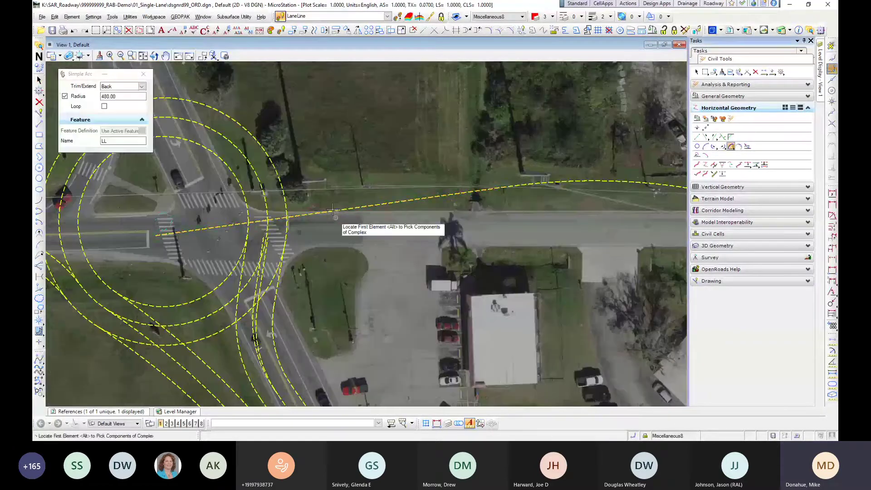
{"action": "left_click", "coordinate": [344, 208]}
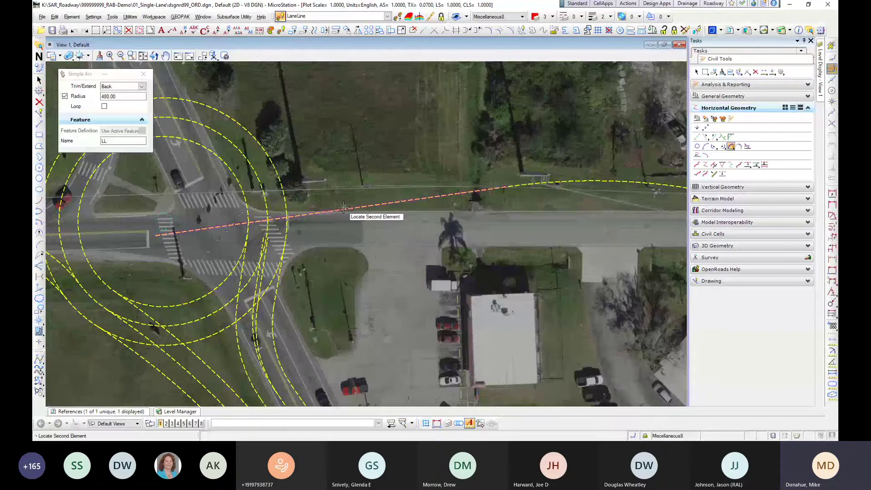
{"action": "left_click", "coordinate": [291, 157]}
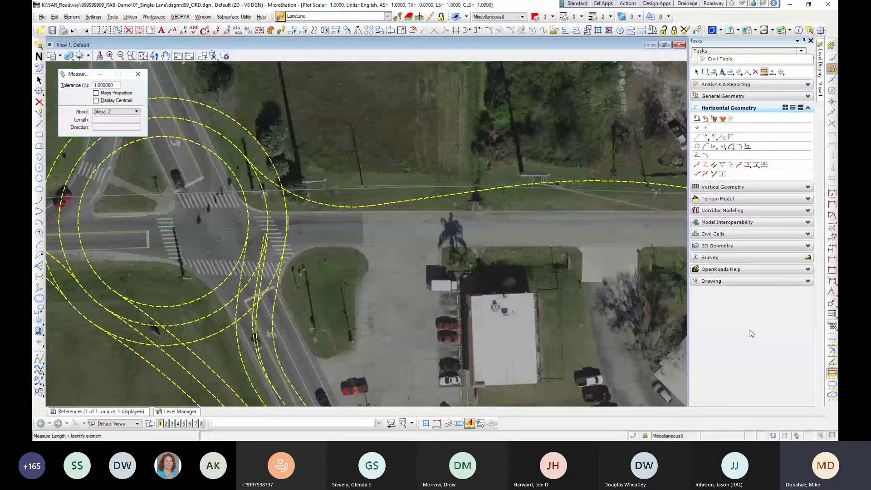
{"action": "left_click", "coordinate": [225, 145]}
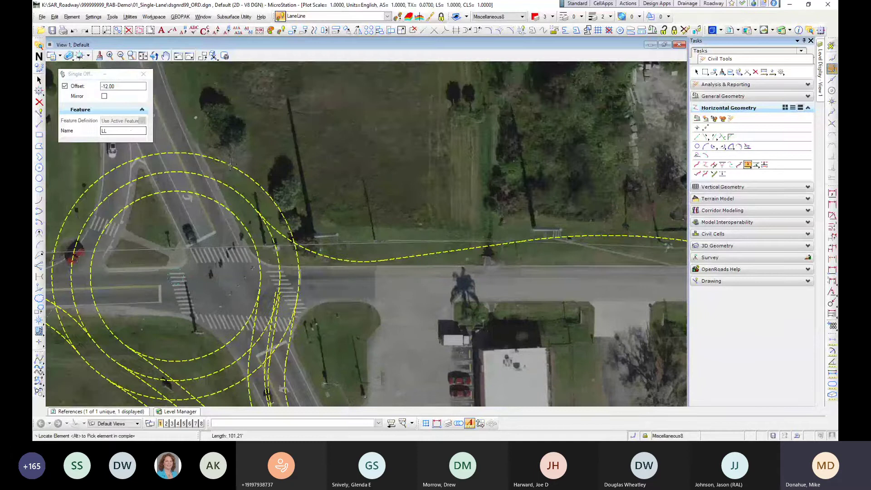
Step: Offset the east leg's tangent lines and 450 ft arc 12 ft to the north, and trim the eastern tangent and arc offsets to their intersection
{"action": "left_click", "coordinate": [383, 259]}
{"action": "middle_click_drag", "start_coordinate": [455, 232], "coordinate": [222, 203]}
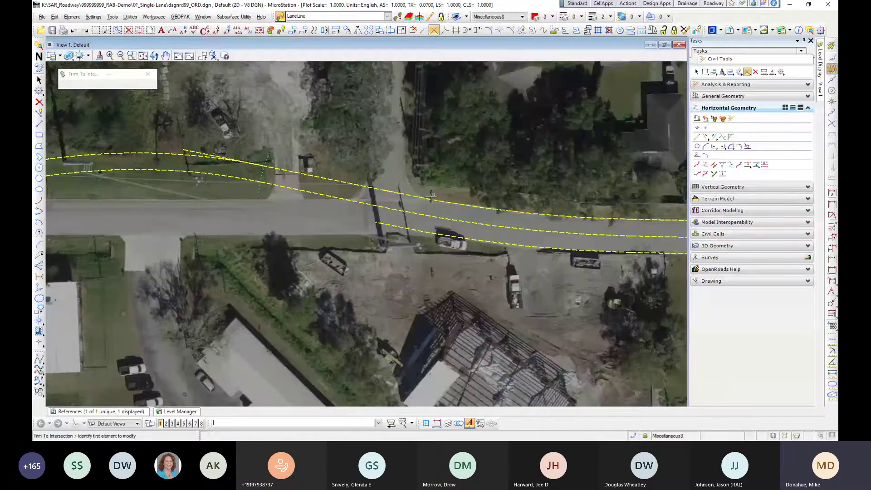
{"action": "left_click", "coordinate": [430, 197]}
{"action": "left_click", "coordinate": [307, 170]}
{"action": "left_click", "coordinate": [306, 171]}
{"action": "left_click", "coordinate": [224, 158]}
{"action": "left_click", "coordinate": [179, 154]}
{"action": "left_click", "coordinate": [139, 198]}
{"action": "scroll", "coordinate": [143, 207], "scroll_direction": "down", "scroll_amount": 1}
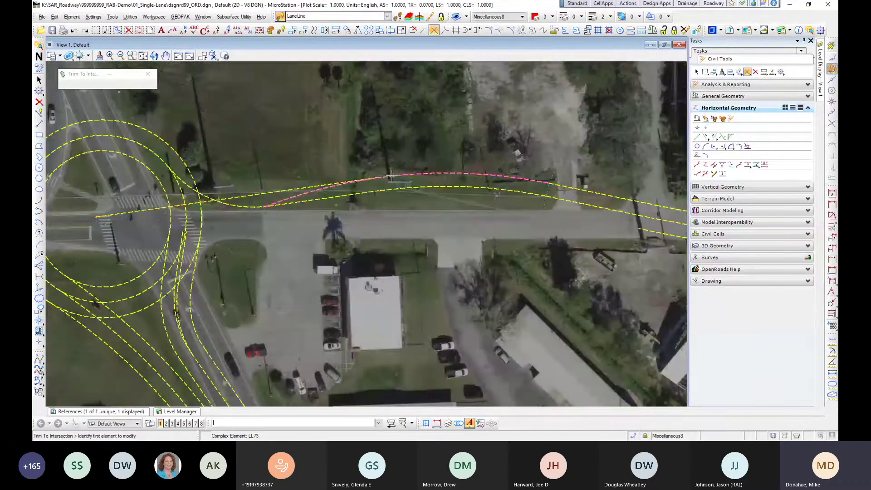
Step: Trim the northern offset of the 450 ft arc and the western tangent's offset to their intersection
{"action": "left_click", "coordinate": [372, 178]}
{"action": "left_click", "coordinate": [323, 186]}
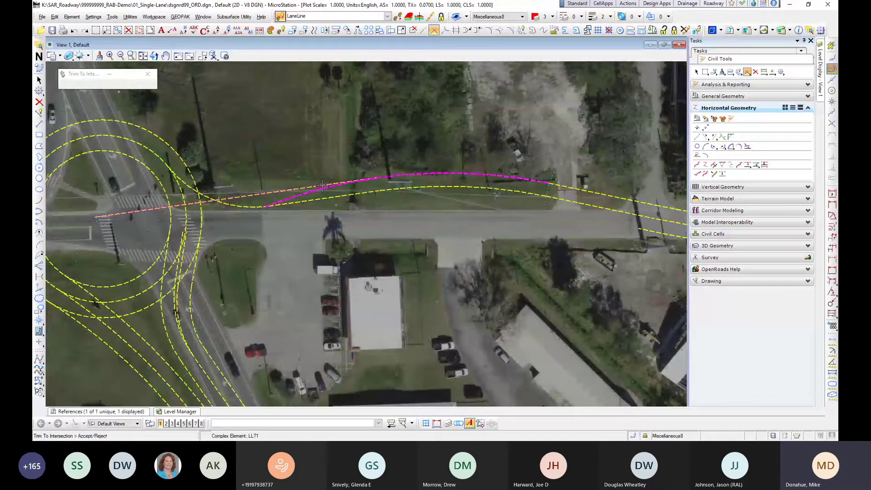
{"action": "left_click", "coordinate": [225, 162]}
{"action": "middle_click_drag", "start_coordinate": [200, 151], "coordinate": [248, 174]}
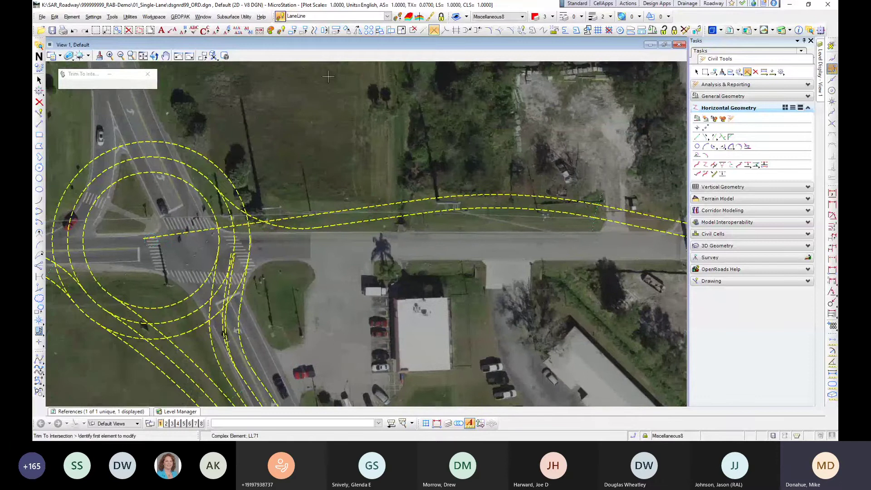
Step: Match ConstLinesCyanDash as the active feature definition and draw a 15 ft construction line from where the 100 ft arc crosses the outer circle
{"action": "left_click", "coordinate": [397, 18]}
{"action": "scroll", "coordinate": [111, 224], "scroll_direction": "up", "scroll_amount": 2}
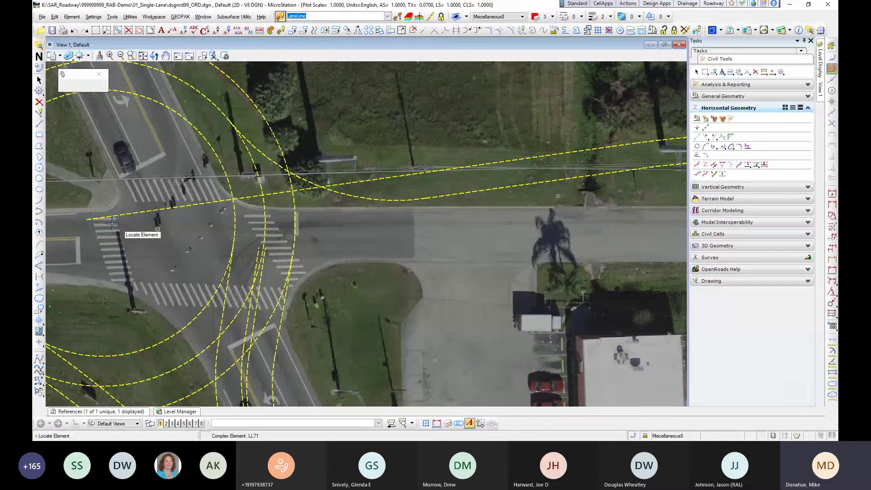
{"action": "left_click", "coordinate": [112, 224]}
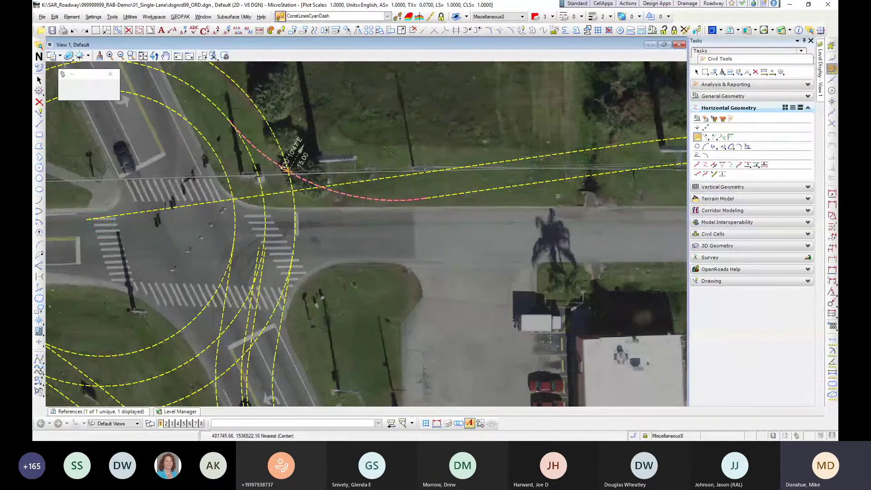
Step: Restore LaneLine as active feature and draw a trimmed-back simple arc from the northern offset tangent to the outer circle through the construction line's end
{"action": "left_click", "coordinate": [397, 17]}
{"action": "left_click", "coordinate": [731, 147]}
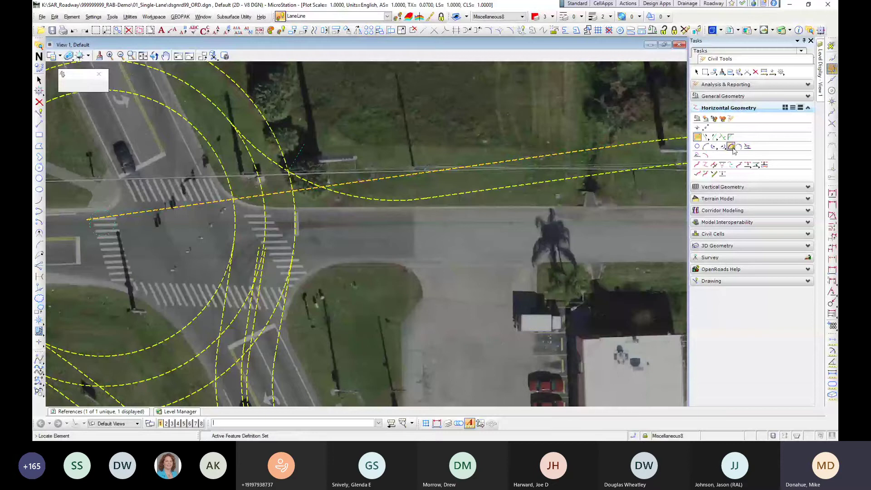
{"action": "left_click", "coordinate": [470, 160]}
{"action": "left_click", "coordinate": [272, 130]}
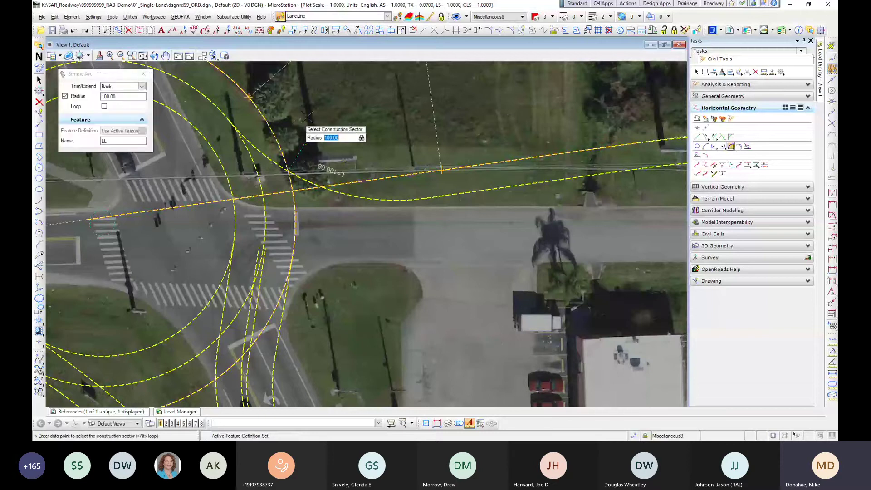
{"action": "key", "text": "End"}
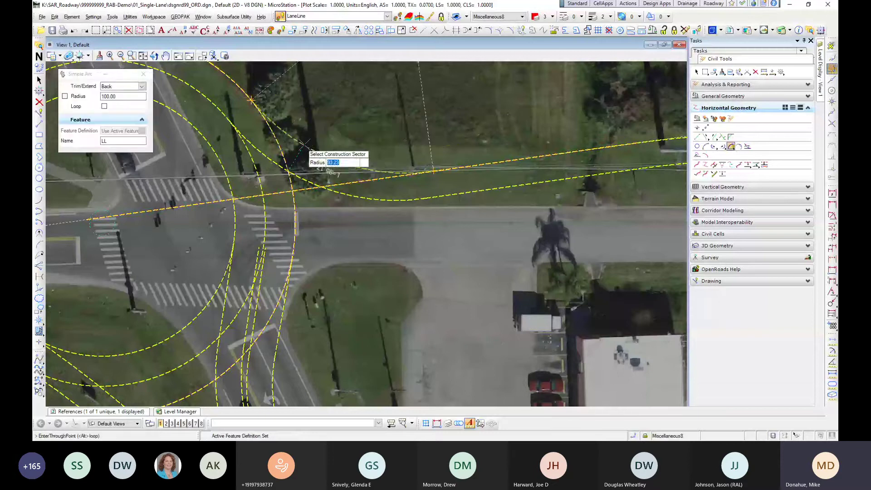
{"action": "middle_click", "coordinate": [304, 144]}
{"action": "left_click", "coordinate": [346, 118]}
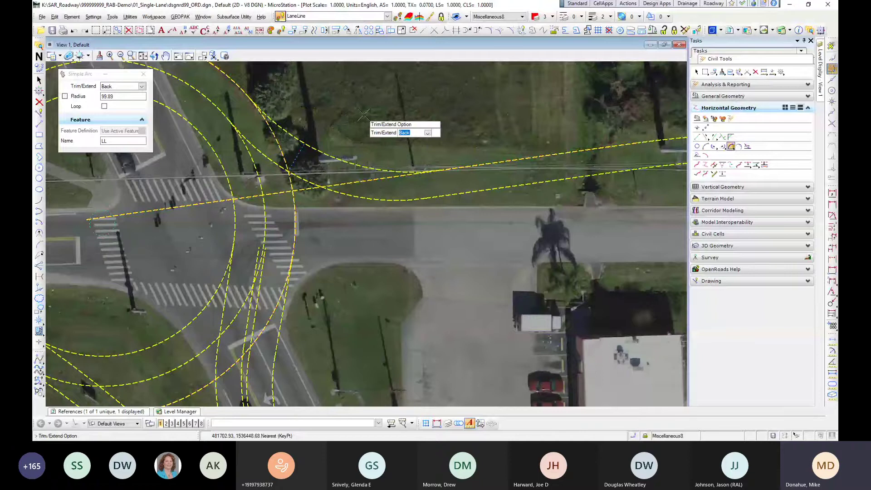
{"action": "left_click", "coordinate": [363, 115]}
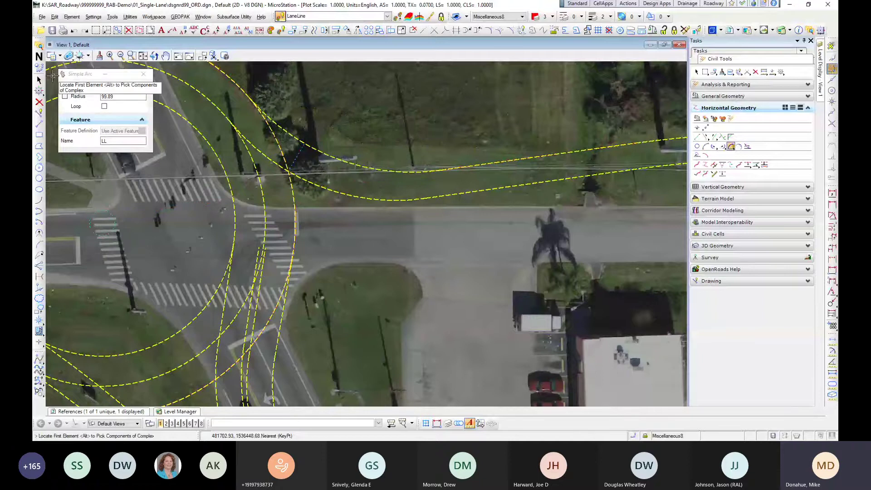
Step: Check the radius of the new outer arc, slightly reduce the radius of the inner 100 ft arc, and deselect it
{"action": "left_click", "coordinate": [39, 80]}
{"action": "left_click", "coordinate": [304, 153]}
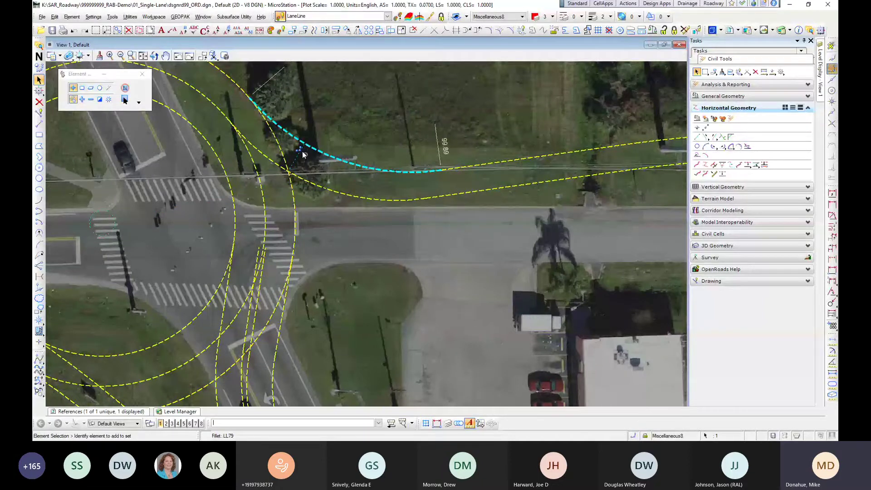
{"action": "scroll", "coordinate": [303, 152], "scroll_direction": "up", "scroll_amount": 2}
{"action": "middle_click_drag", "start_coordinate": [303, 152], "coordinate": [278, 184]}
{"action": "left_click", "coordinate": [299, 194]}
{"action": "scroll", "coordinate": [327, 193], "scroll_direction": "down", "scroll_amount": 2}
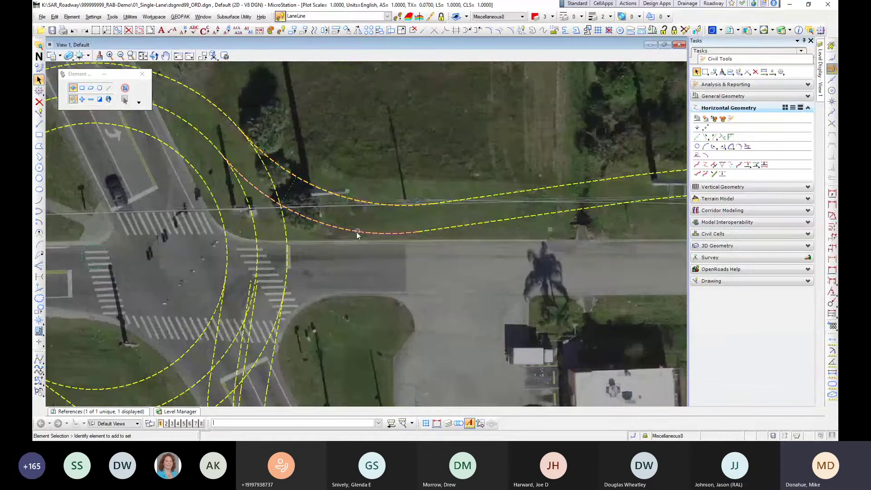
{"action": "left_click", "coordinate": [363, 234]}
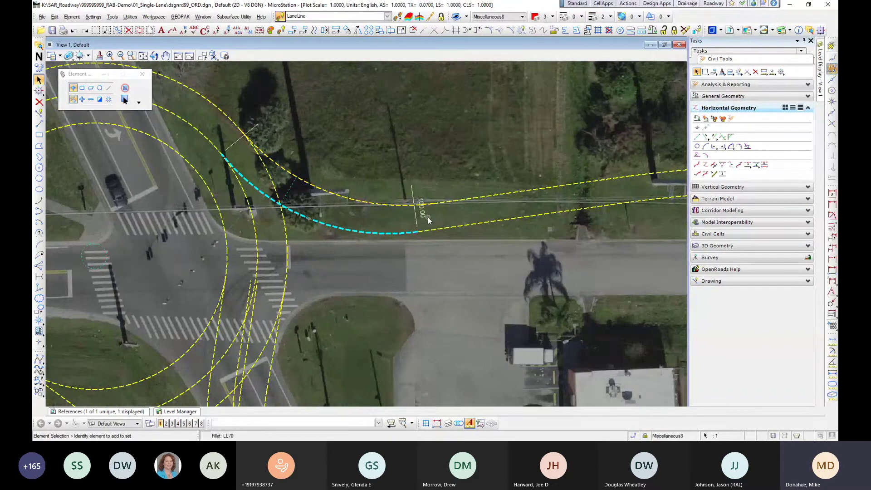
{"action": "left_click", "coordinate": [339, 199]}
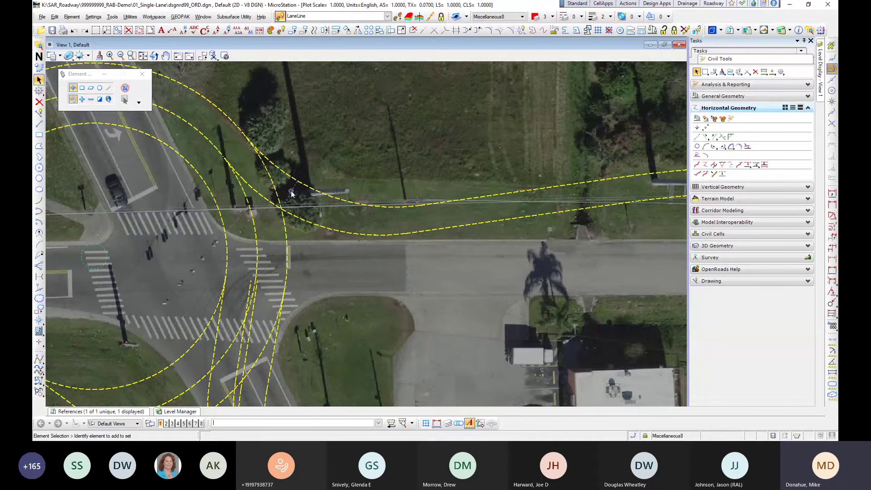
{"action": "scroll", "coordinate": [369, 177], "scroll_direction": "down", "scroll_amount": 2}
{"action": "scroll", "coordinate": [369, 177], "scroll_direction": "down", "scroll_amount": 1}
{"action": "middle_click_drag", "start_coordinate": [532, 237], "coordinate": [425, 211]}
{"action": "key", "text": "Escape"}
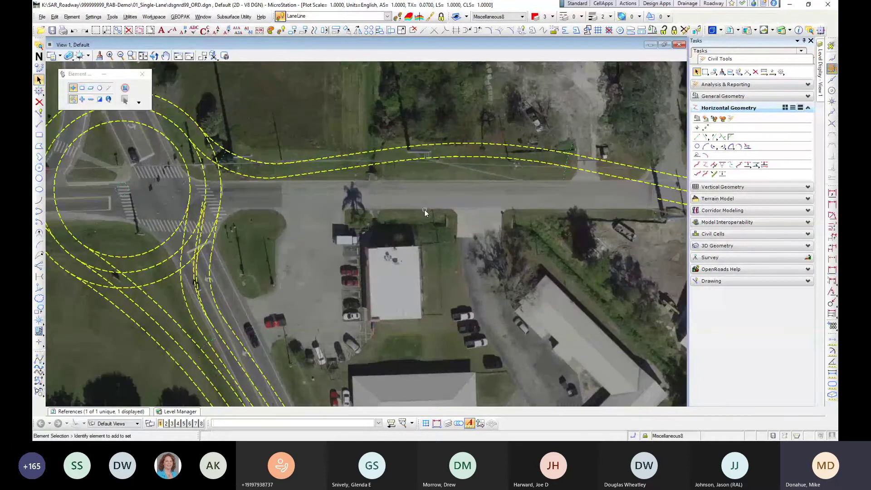
Step: Offset the east leg's western tangent line, 450 ft arc and eastern tangent line 12 ft to the south
{"action": "scroll", "coordinate": [302, 203], "scroll_direction": "up", "scroll_amount": 1}
{"action": "middle_click_drag", "start_coordinate": [302, 203], "coordinate": [361, 229]}
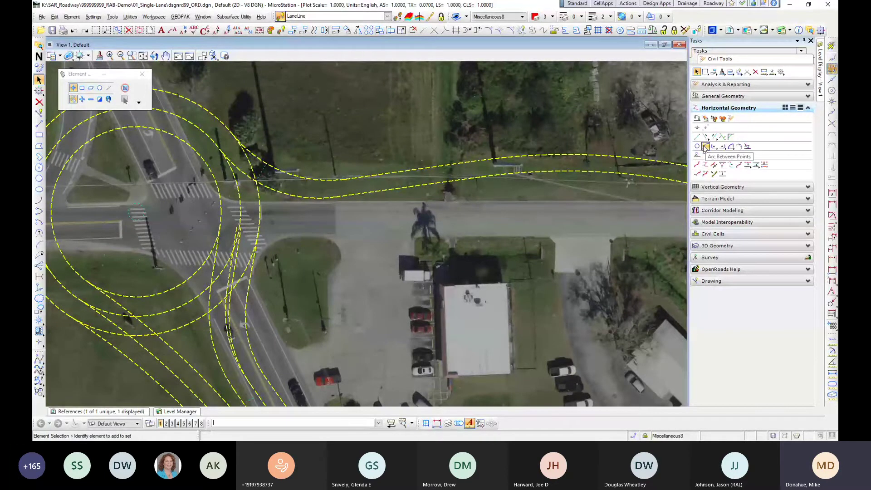
{"action": "middle_click_drag", "start_coordinate": [524, 189], "coordinate": [427, 187]}
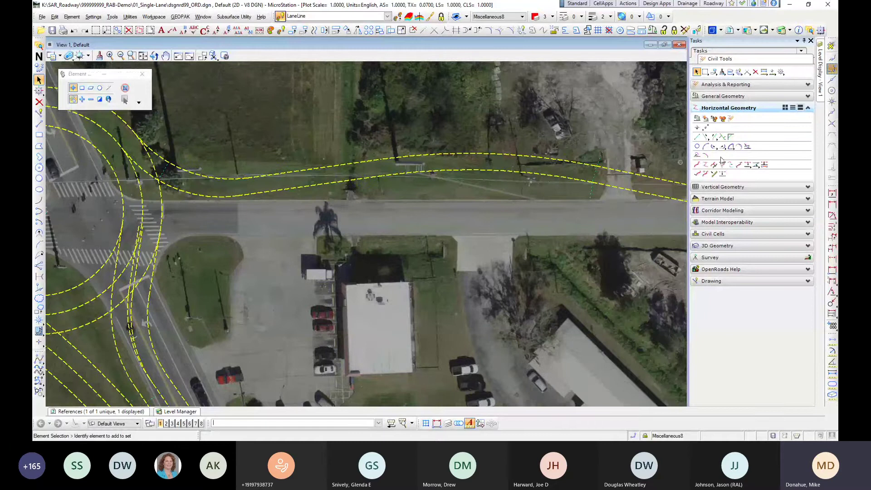
{"action": "left_click", "coordinate": [747, 164]}
{"action": "left_click", "coordinate": [325, 189]}
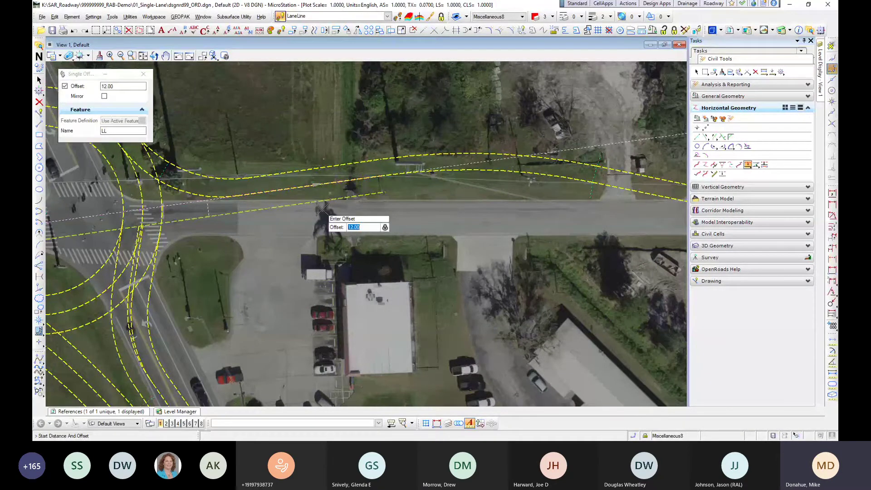
{"action": "left_click", "coordinate": [322, 209]}
{"action": "left_click", "coordinate": [322, 209]}
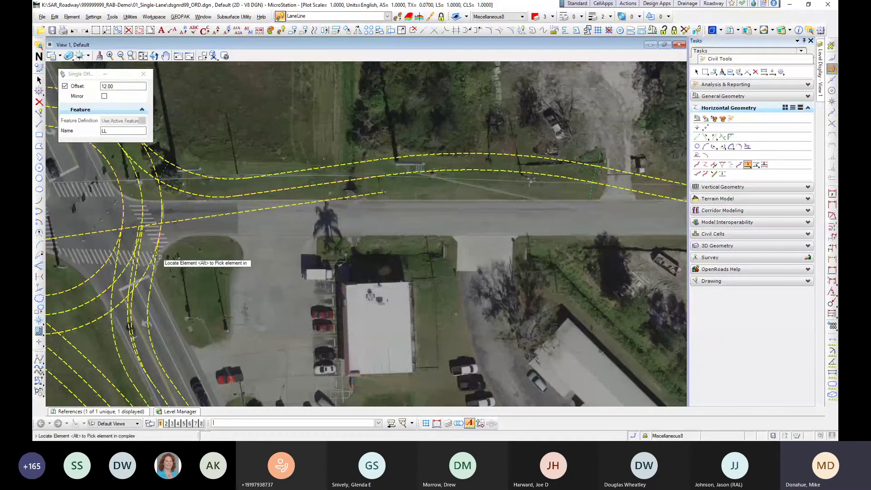
{"action": "left_click", "coordinate": [493, 171]}
{"action": "left_click", "coordinate": [539, 216]}
{"action": "left_click", "coordinate": [539, 216]}
{"action": "middle_click_drag", "start_coordinate": [594, 211], "coordinate": [371, 201]}
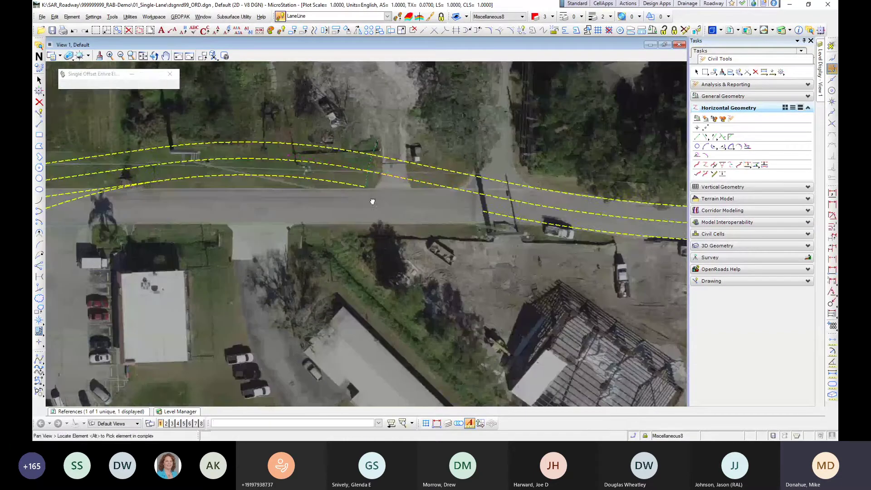
{"action": "left_click", "coordinate": [444, 187]}
Step: Trim the southern offset of the 450 ft arc and the offsets of both adjoining tangent lines to their intersections
{"action": "left_click", "coordinate": [433, 30]}
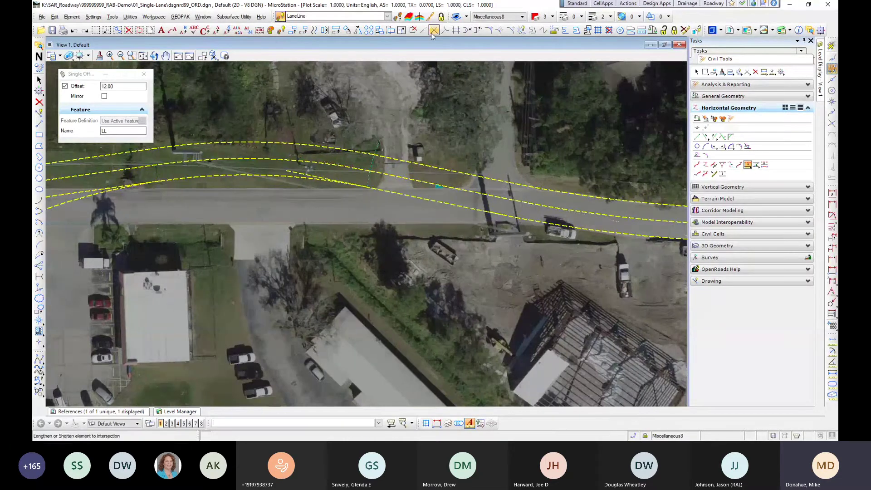
{"action": "left_click", "coordinate": [421, 197]}
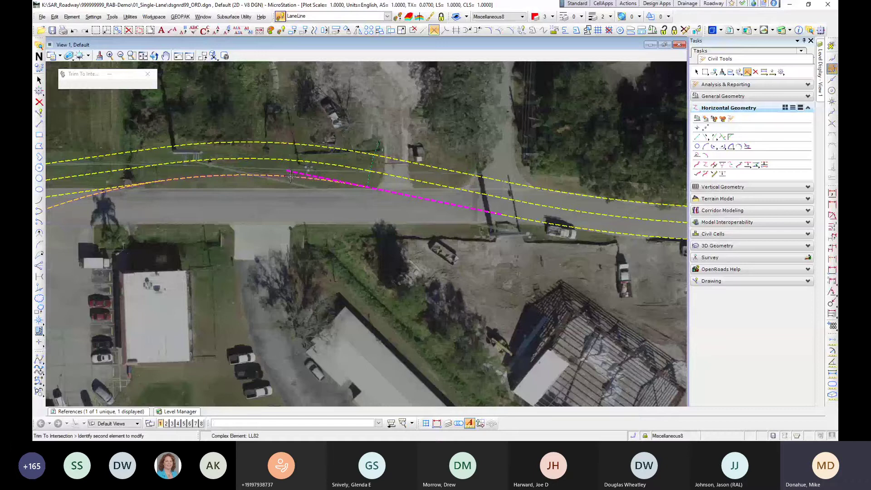
{"action": "left_click", "coordinate": [290, 176]}
{"action": "left_click", "coordinate": [123, 229]}
{"action": "middle_click_drag", "start_coordinate": [123, 229], "coordinate": [425, 229]}
{"action": "left_click", "coordinate": [481, 180]}
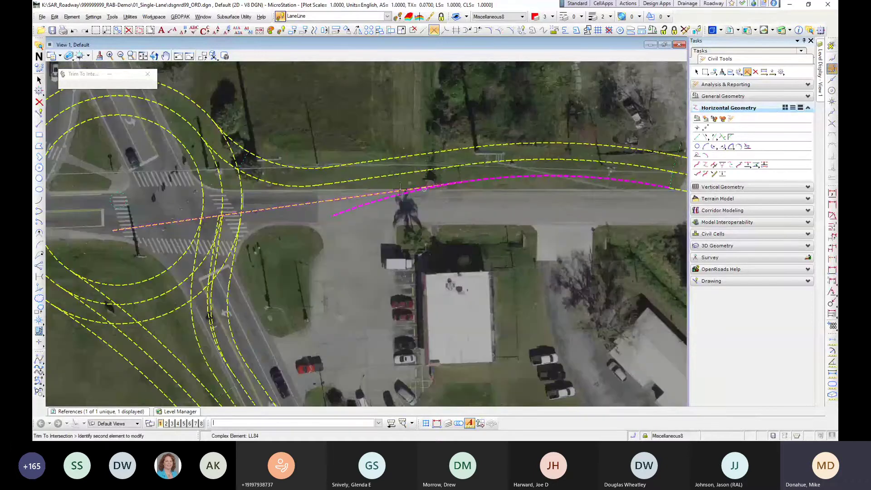
{"action": "left_click", "coordinate": [400, 189]}
{"action": "left_click", "coordinate": [400, 190]}
{"action": "middle_click_drag", "start_coordinate": [401, 189], "coordinate": [467, 178]}
Step: Draw a 250 ft radius simple arc from the inner roundabout circle to the east leg's central tangent line, without trimming
{"action": "left_click", "coordinate": [731, 147]}
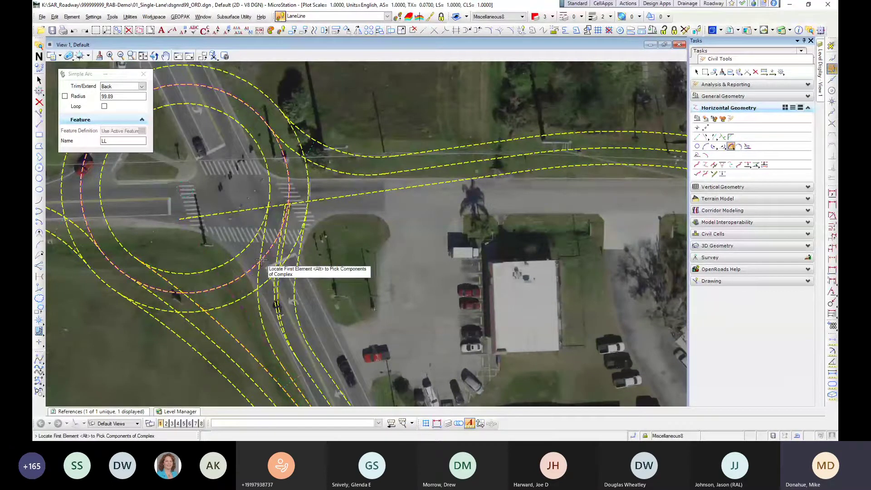
{"action": "left_click", "coordinate": [215, 288]}
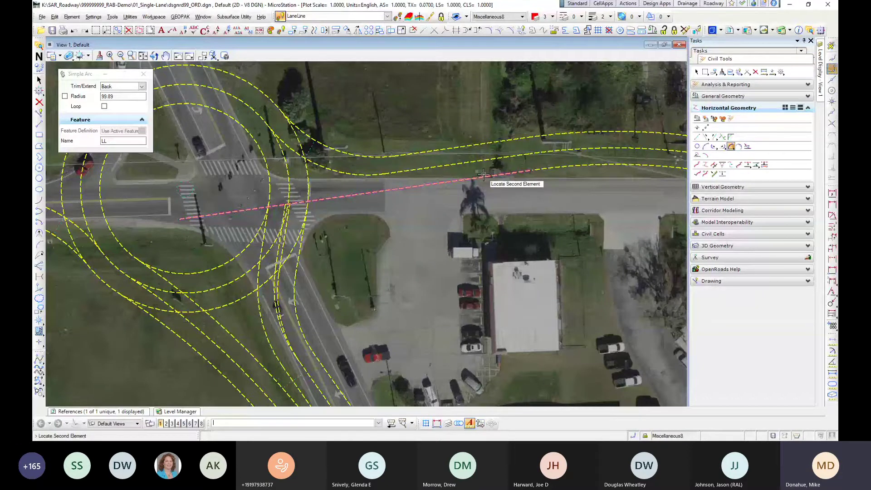
{"action": "left_click", "coordinate": [483, 174]}
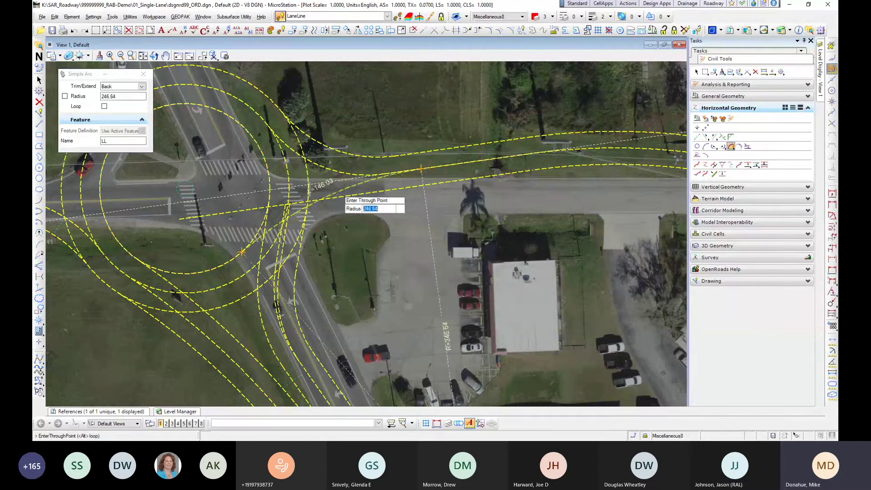
{"action": "type", "text": "250"}
{"action": "key", "text": "Return"}
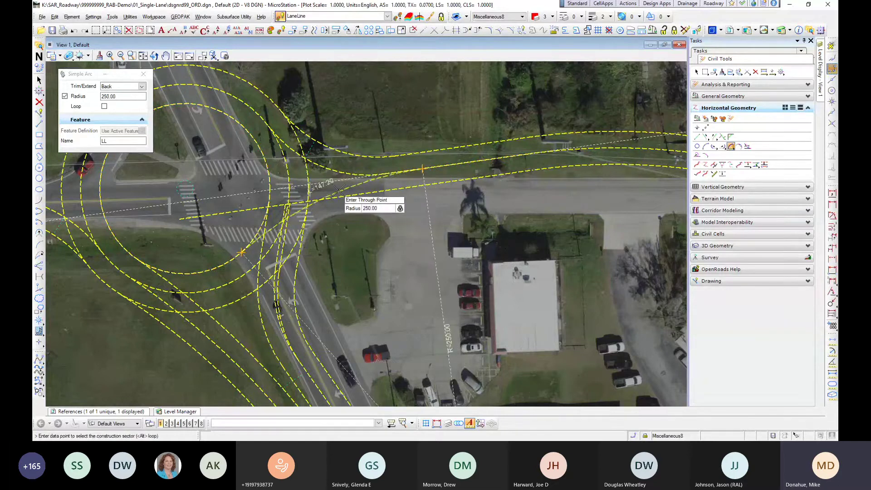
{"action": "left_click", "coordinate": [338, 191]}
{"action": "left_click", "coordinate": [358, 230]}
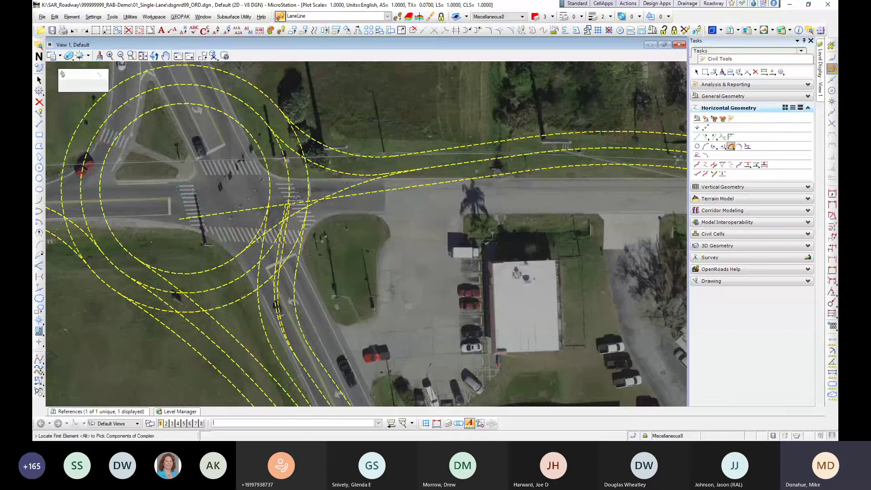
Step: Offset the 250 ft radius arc 12 ft to the southeast
{"action": "left_click", "coordinate": [747, 165]}
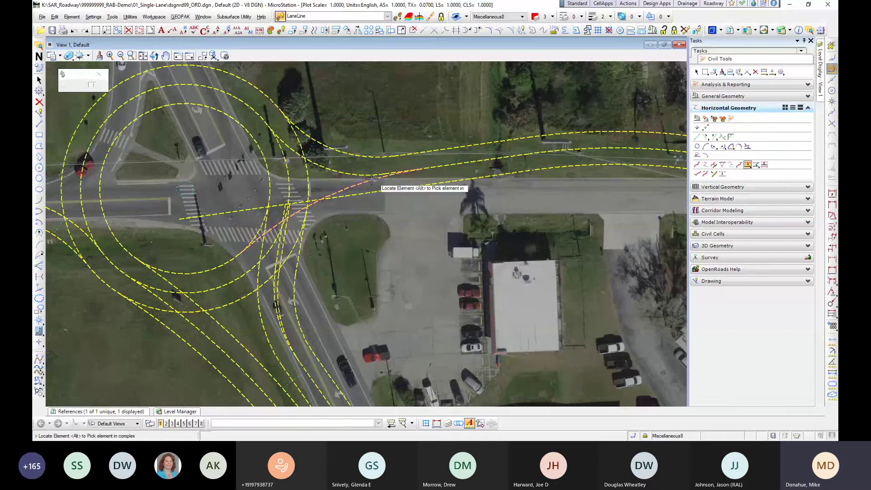
{"action": "left_click", "coordinate": [414, 227]}
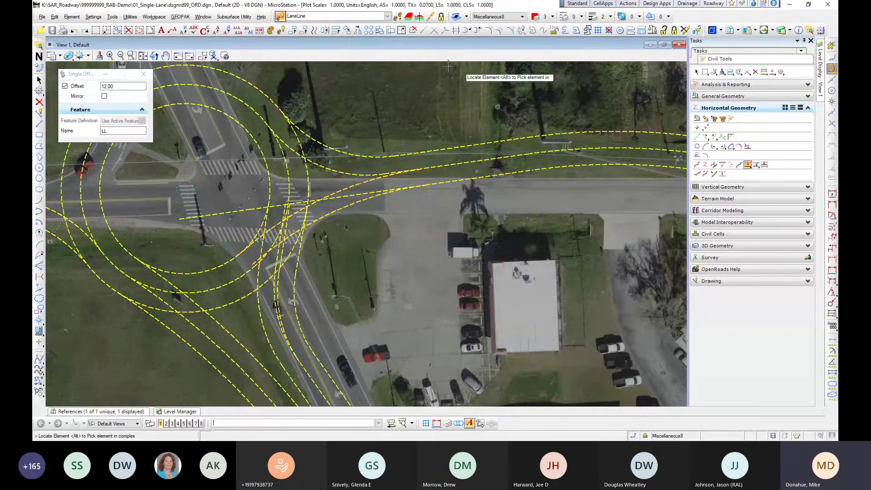
Step: Trim the southeast offset of the 250 ft arc and the east leg's southern offset tangent line to their intersection
{"action": "left_click", "coordinate": [435, 30]}
{"action": "left_click", "coordinate": [372, 192]}
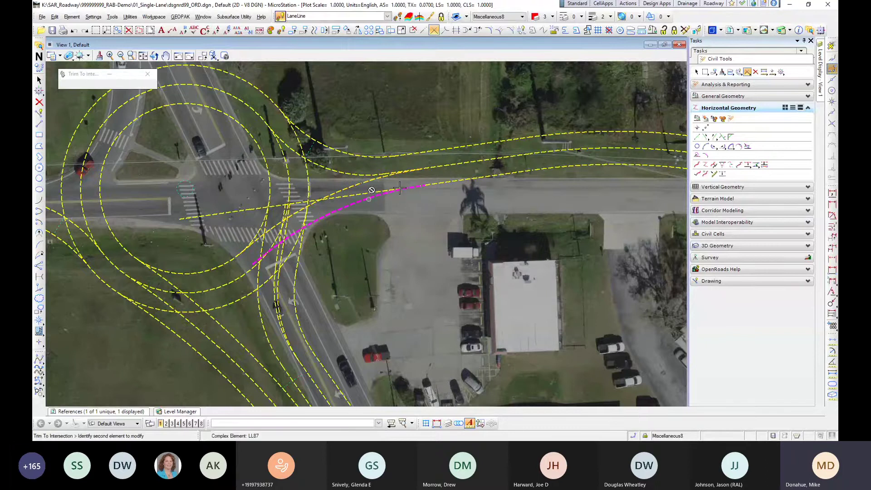
{"action": "left_click", "coordinate": [442, 181]}
{"action": "left_click", "coordinate": [309, 224]}
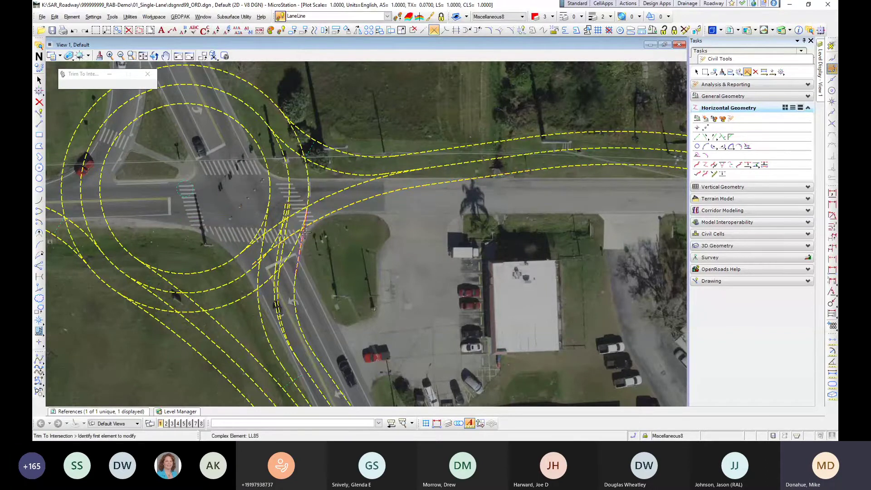
{"action": "left_click", "coordinate": [39, 80]}
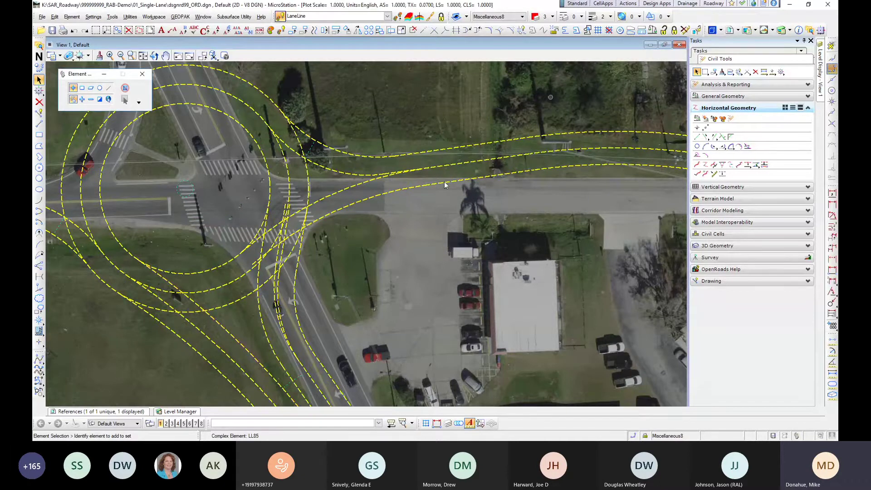
Step: Offset the outer roundabout circle 3 ft outward using the ConstLinesCyanDash feature definition
{"action": "left_click", "coordinate": [397, 17]}
{"action": "left_click", "coordinate": [297, 245]}
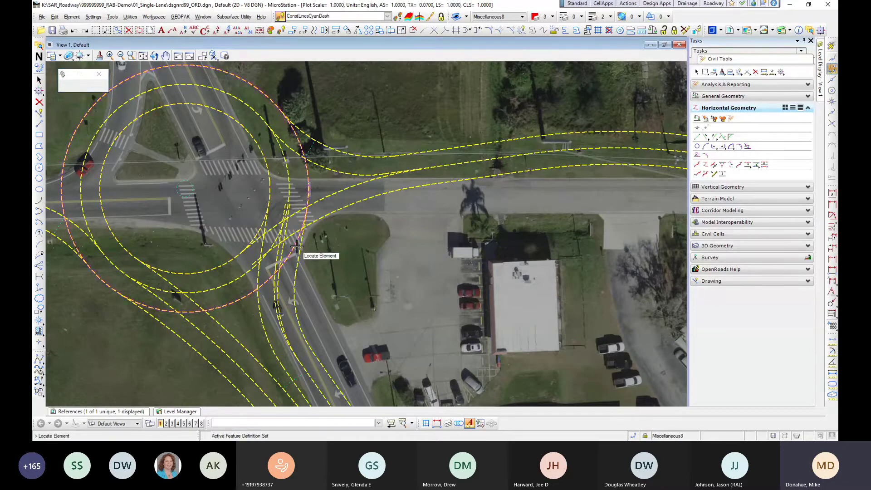
{"action": "scroll", "coordinate": [297, 245], "scroll_direction": "up", "scroll_amount": 3}
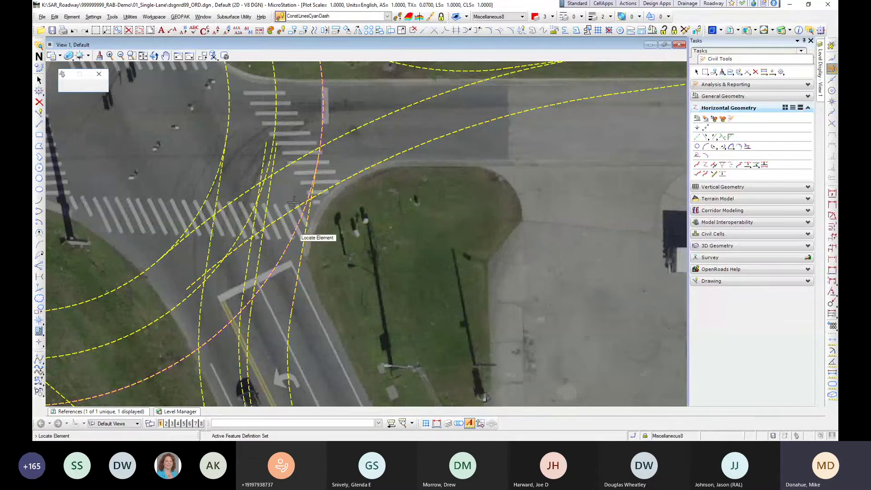
{"action": "left_click", "coordinate": [747, 164]}
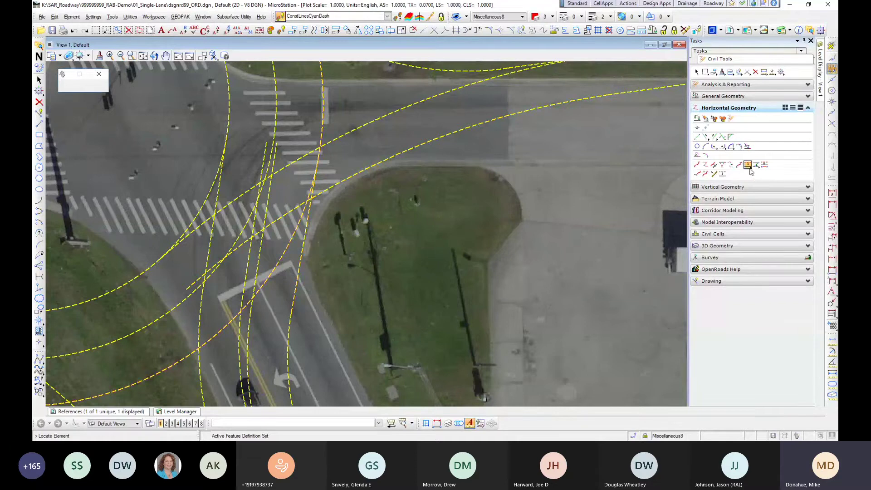
{"action": "left_click", "coordinate": [297, 222]}
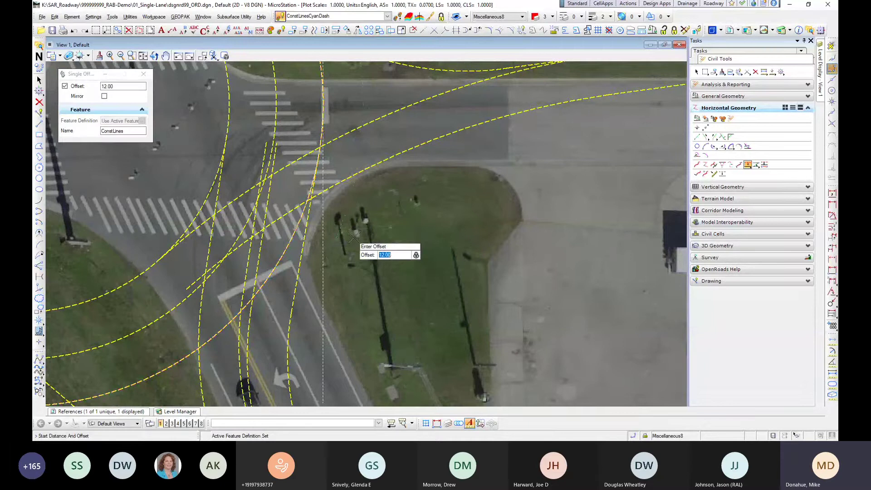
{"action": "type", "text": "3"}
{"action": "key", "text": "Return"}
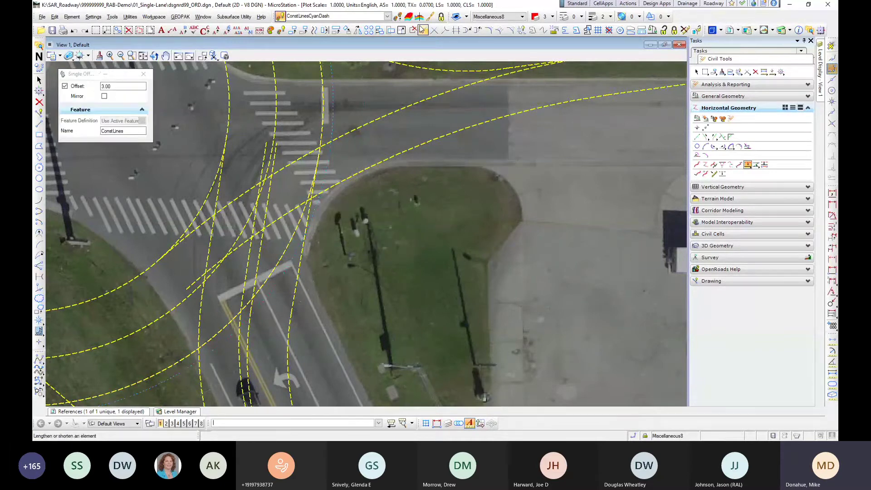
Step: With the LaneLine feature definition, draw a 50 ft radius simple arc, trimmed Back, between the south leg's eastern edge and the east leg's southern edge
{"action": "left_click", "coordinate": [398, 17]}
{"action": "left_click", "coordinate": [379, 157]}
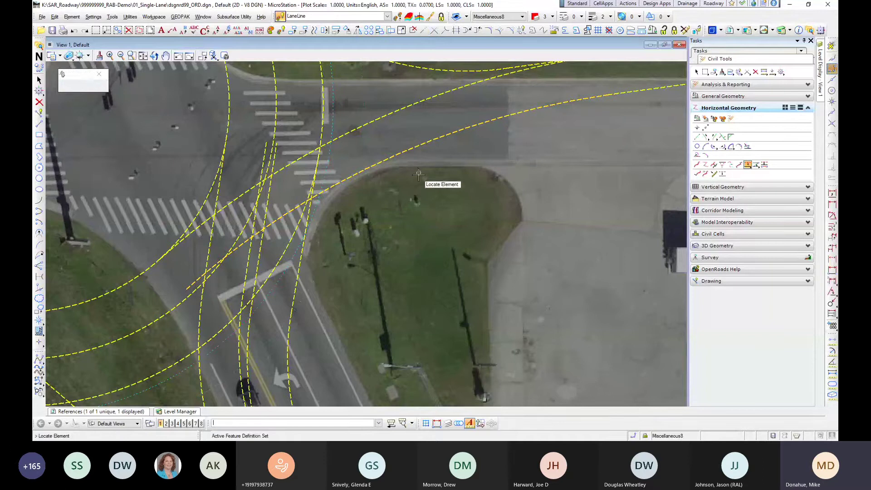
{"action": "left_click", "coordinate": [731, 146]}
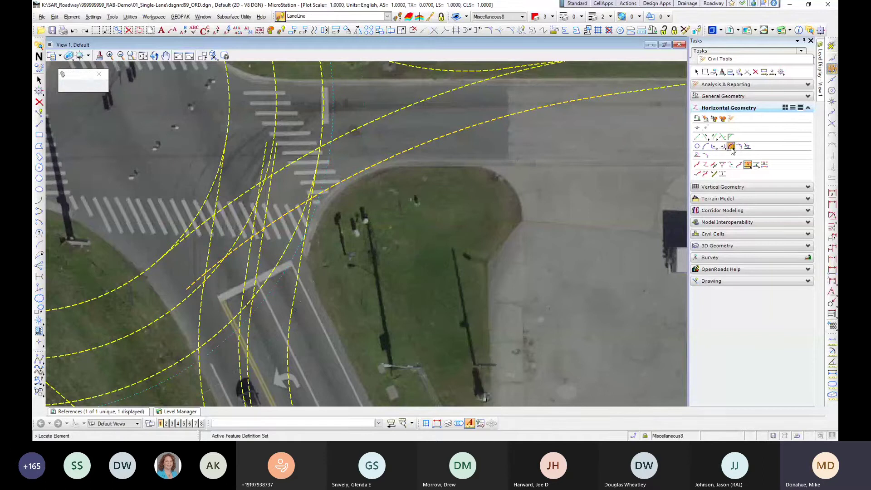
{"action": "left_click", "coordinate": [308, 247]}
{"action": "left_click", "coordinate": [335, 184]}
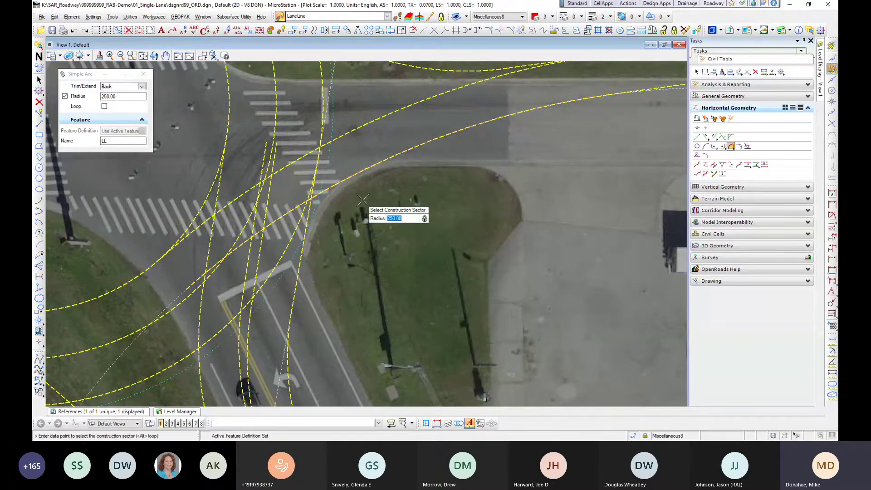
{"action": "type", "text": "50"}
{"action": "left_click", "coordinate": [369, 196]}
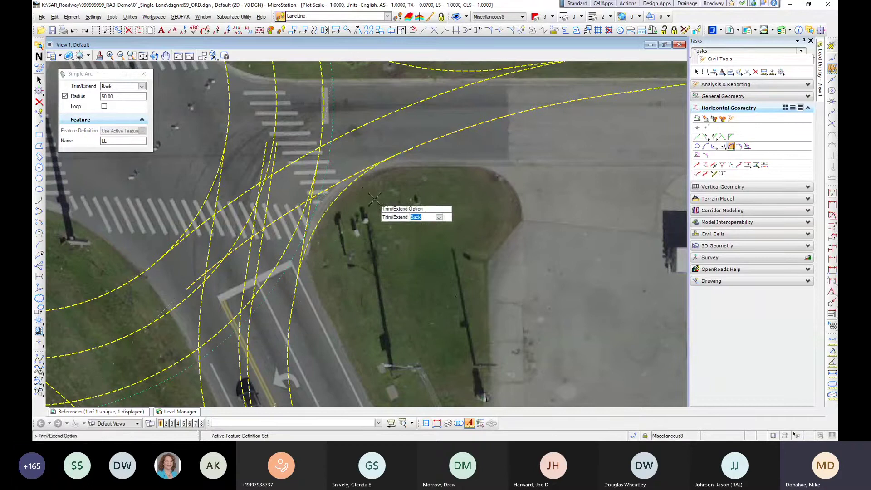
{"action": "left_click", "coordinate": [369, 196]}
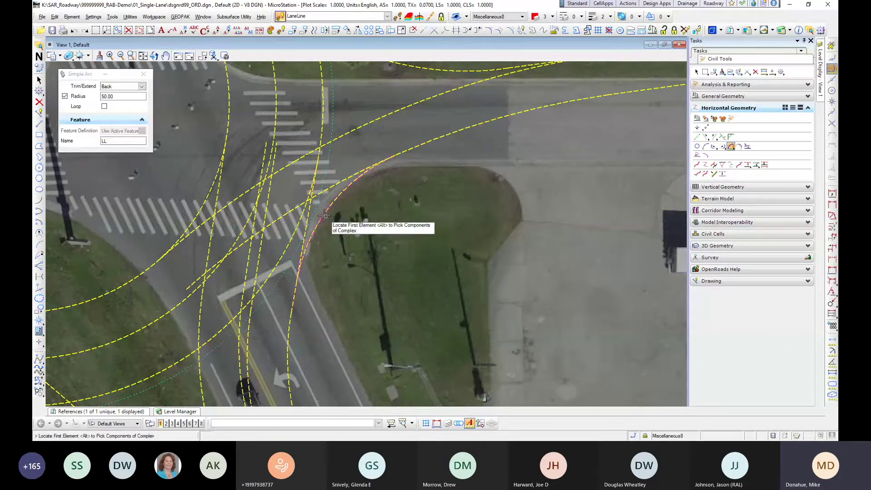
{"action": "key", "text": "Escape"}
Step: Examine how the outer roundabout circle, its 3 ft offset and the 50 ft corner arc relate to the leg geometry
{"action": "scroll", "coordinate": [292, 189], "scroll_direction": "down", "scroll_amount": 5}
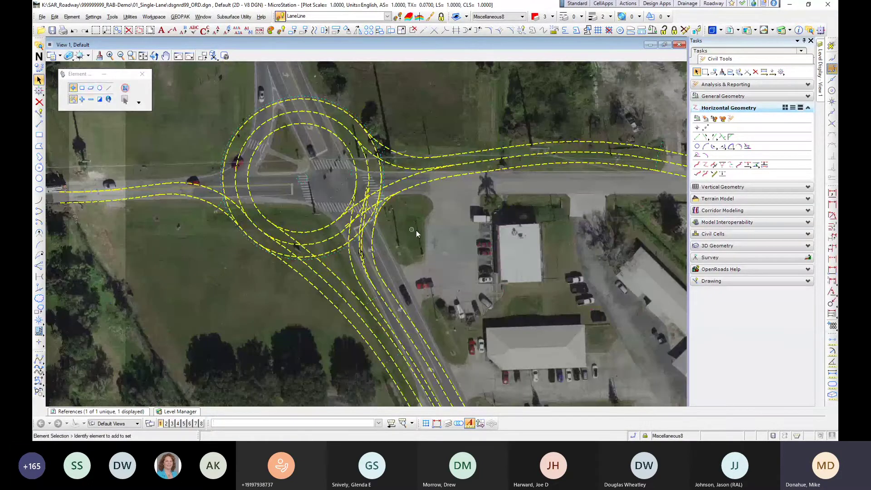
{"action": "middle_click_drag", "start_coordinate": [415, 230], "coordinate": [438, 241]}
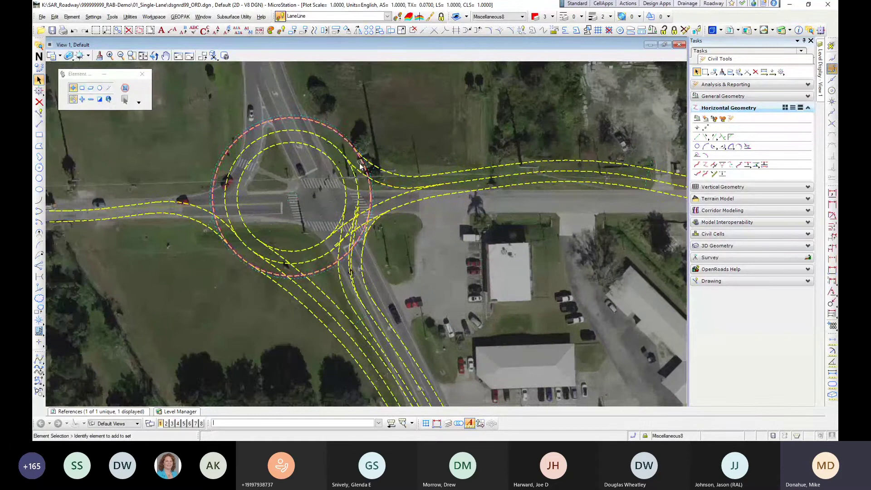
{"action": "left_click", "coordinate": [363, 173]}
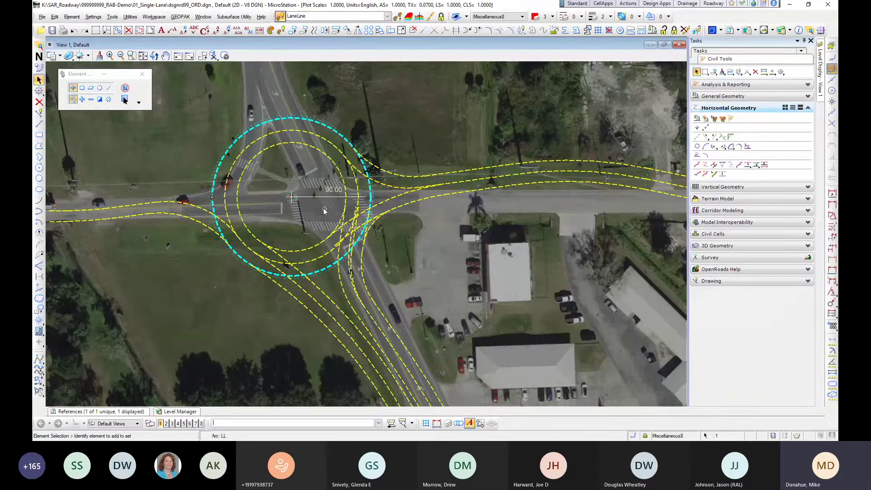
{"action": "scroll", "coordinate": [323, 208], "scroll_direction": "up", "scroll_amount": 3}
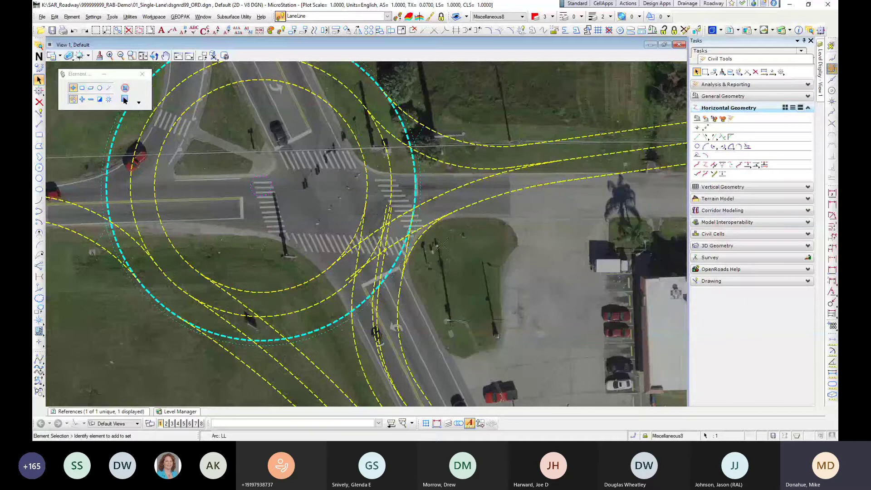
{"action": "scroll", "coordinate": [422, 253], "scroll_direction": "up", "scroll_amount": 4}
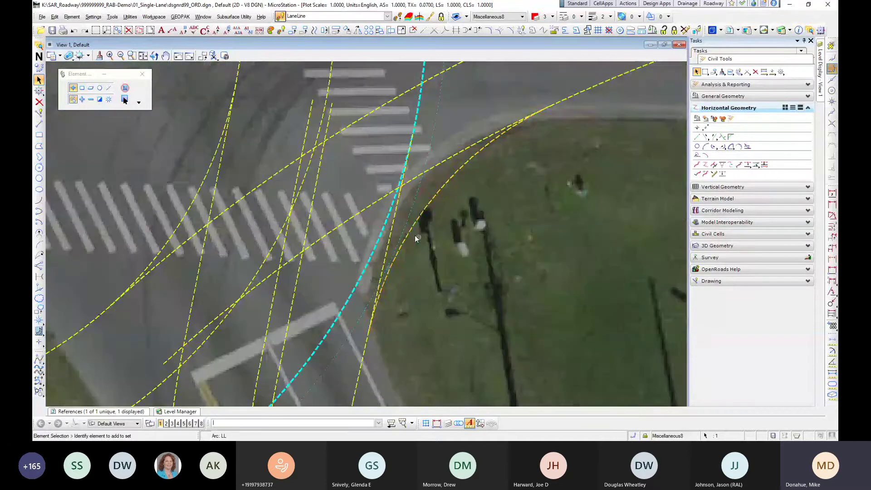
{"action": "scroll", "coordinate": [413, 240], "scroll_direction": "down", "scroll_amount": 5}
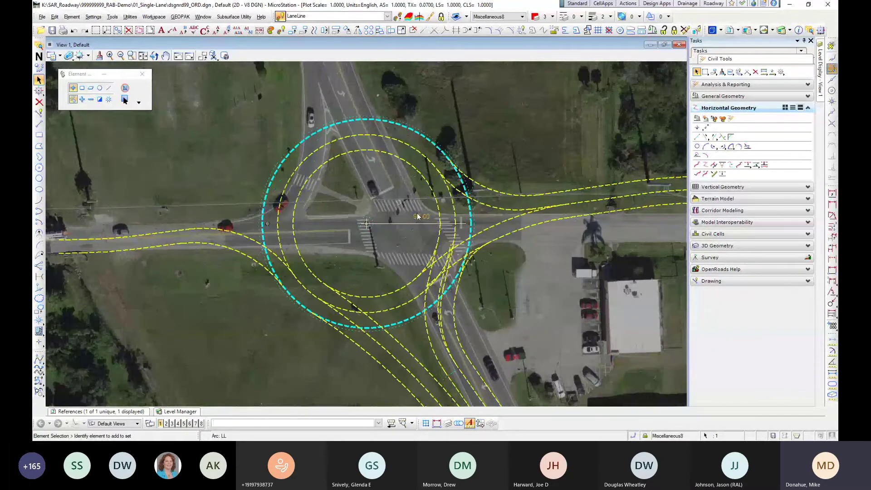
{"action": "scroll", "coordinate": [461, 267], "scroll_direction": "up", "scroll_amount": 3}
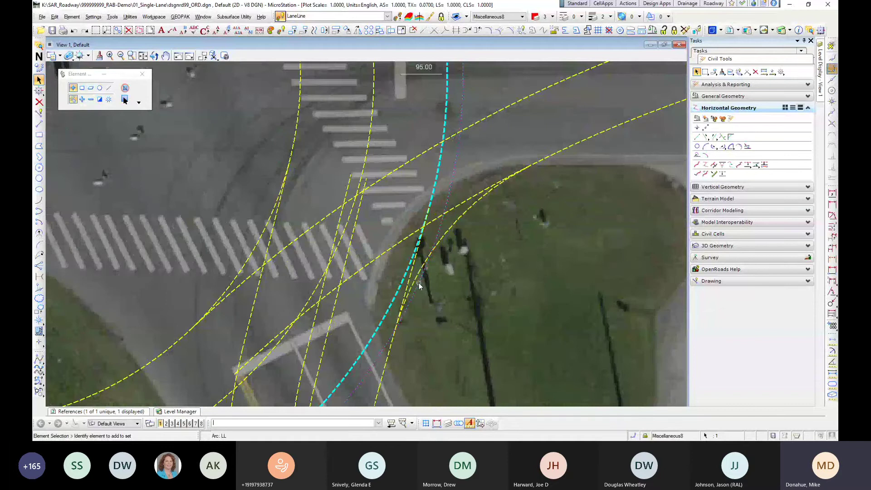
{"action": "scroll", "coordinate": [418, 282], "scroll_direction": "down", "scroll_amount": 3}
{"action": "middle_click_drag", "start_coordinate": [435, 287], "coordinate": [364, 230]}
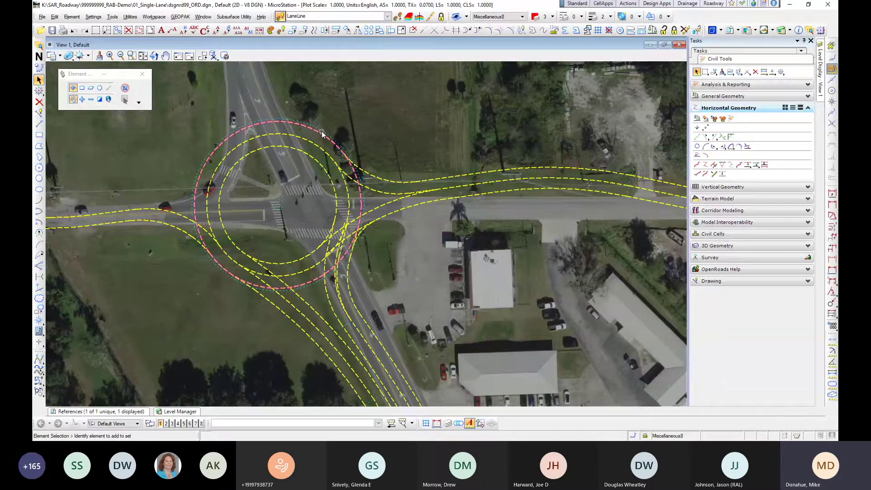
{"action": "left_click", "coordinate": [322, 133]}
{"action": "left_click", "coordinate": [353, 341]}
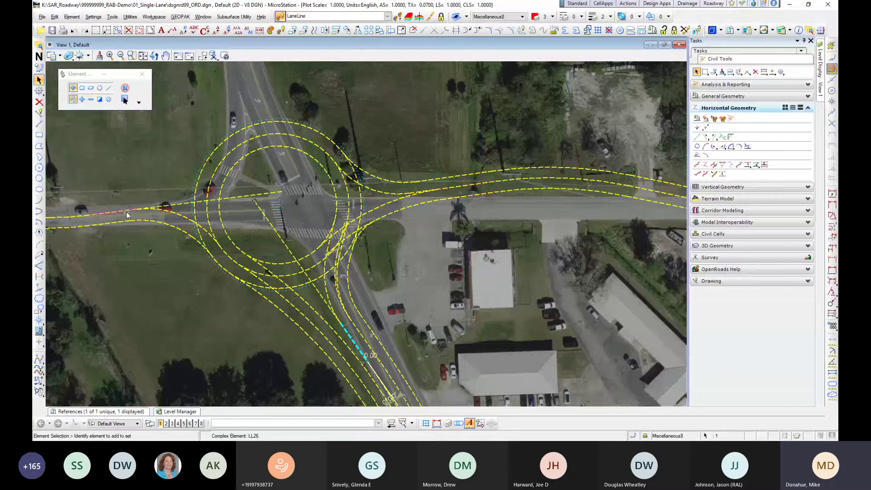
{"action": "left_click", "coordinate": [145, 284]}
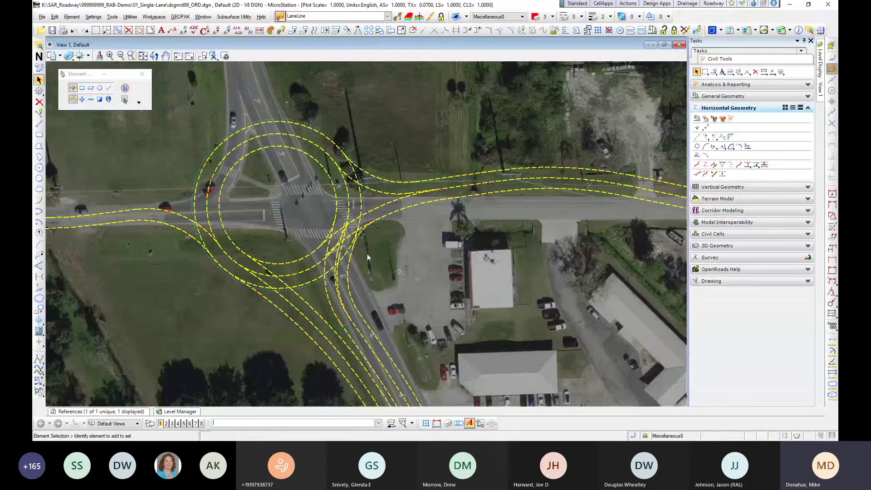
Step: Draw a line about 127 long following the centre marking of the road approach that has no yellow lane lines
{"action": "scroll", "coordinate": [355, 245], "scroll_direction": "up", "scroll_amount": 3}
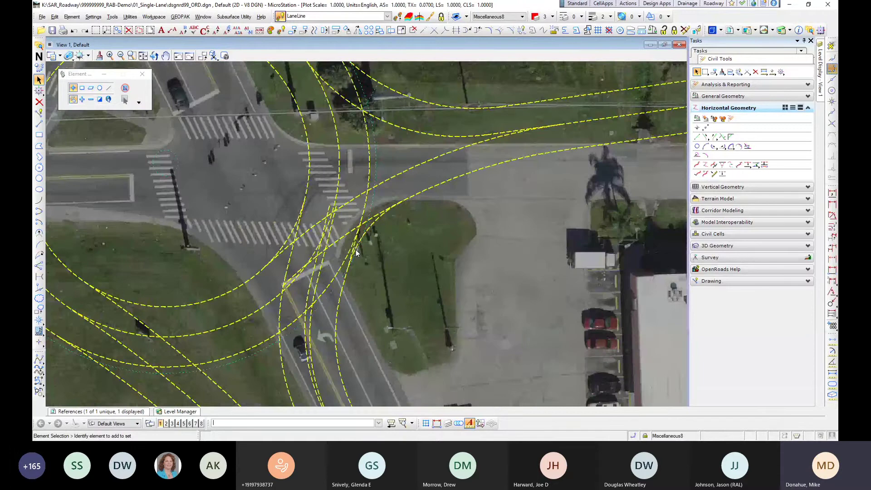
{"action": "scroll", "coordinate": [356, 250], "scroll_direction": "down", "scroll_amount": 2}
{"action": "mouse_move", "coordinate": [424, 252]}
{"action": "middle_mouse_down"}
{"action": "mouse_move", "coordinate": [407, 350]}
{"action": "mouse_move", "coordinate": [415, 360]}
{"action": "middle_mouse_up"}
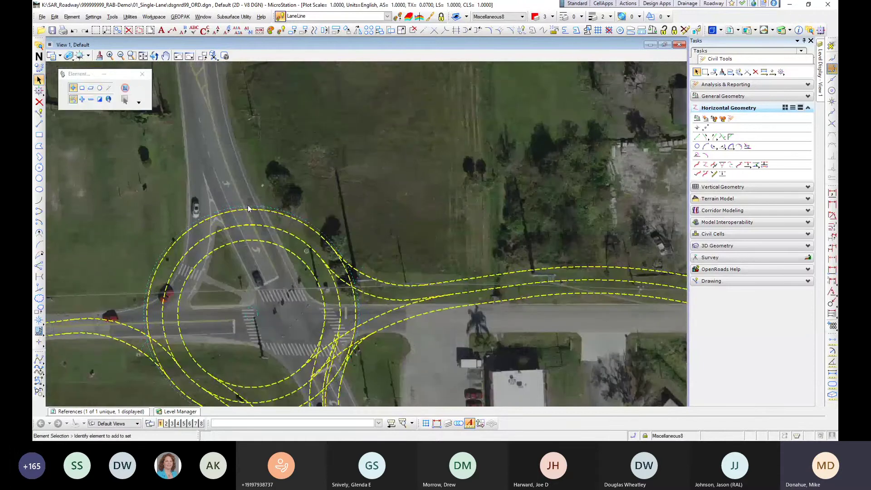
{"action": "scroll", "coordinate": [246, 184], "scroll_direction": "down", "scroll_amount": 2}
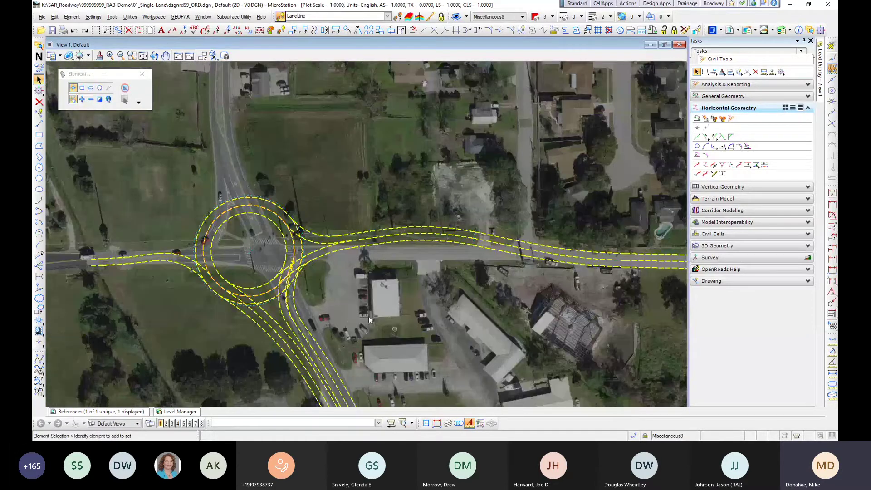
{"action": "scroll", "coordinate": [341, 311], "scroll_direction": "down", "scroll_amount": 2}
{"action": "mouse_move", "coordinate": [342, 311]}
{"action": "middle_mouse_down"}
{"action": "mouse_move", "coordinate": [500, 321]}
{"action": "mouse_move", "coordinate": [458, 132]}
{"action": "middle_mouse_up"}
{"action": "scroll", "coordinate": [275, 211], "scroll_direction": "up", "scroll_amount": 2}
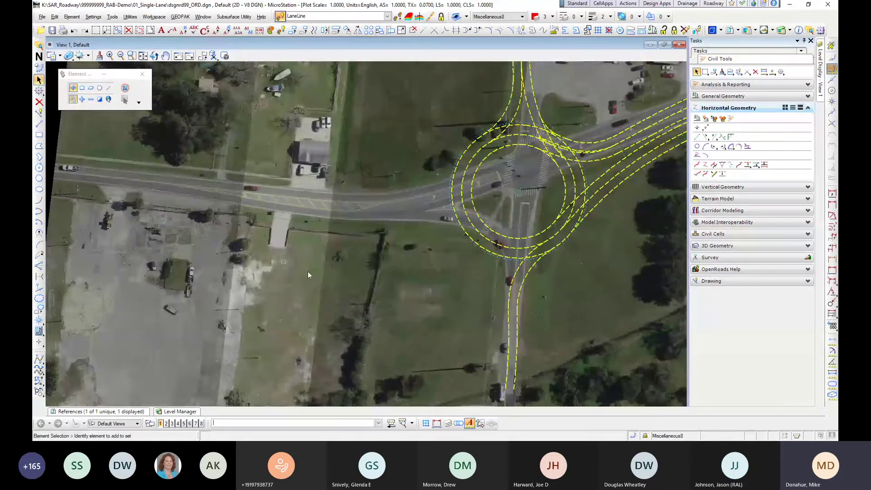
{"action": "scroll", "coordinate": [119, 180], "scroll_direction": "up", "scroll_amount": 2}
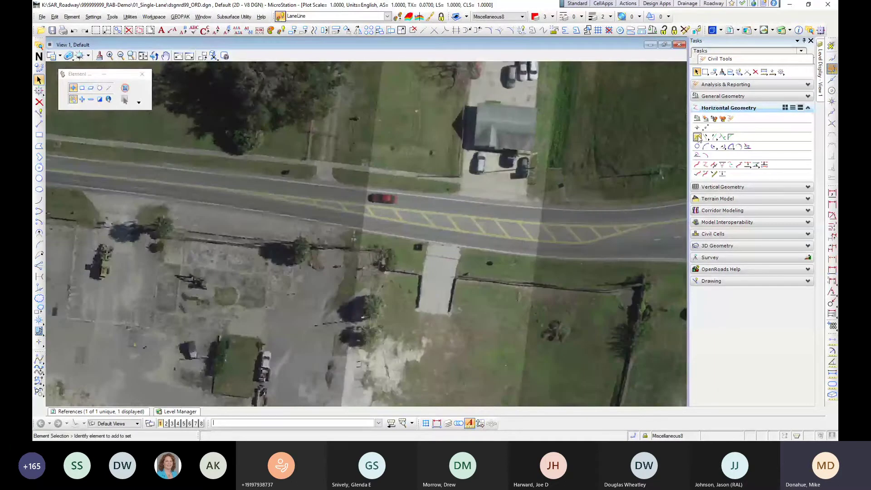
{"action": "left_click", "coordinate": [697, 137]}
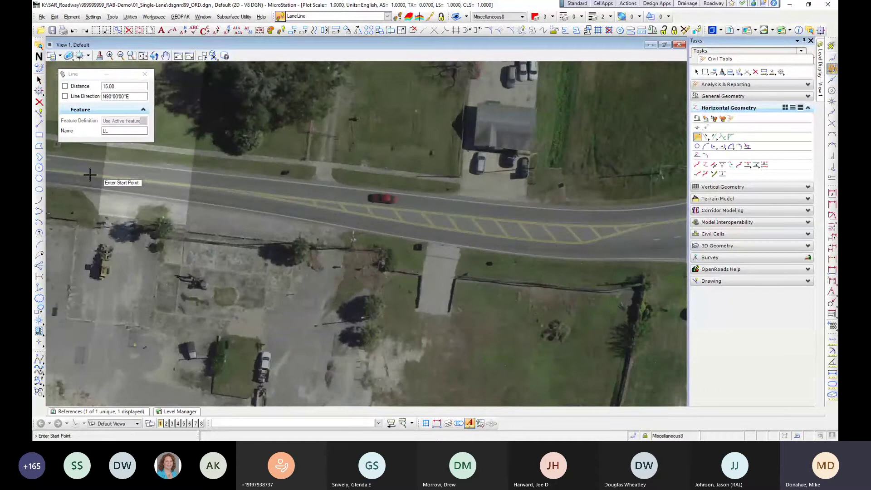
{"action": "left_click", "coordinate": [54, 172]}
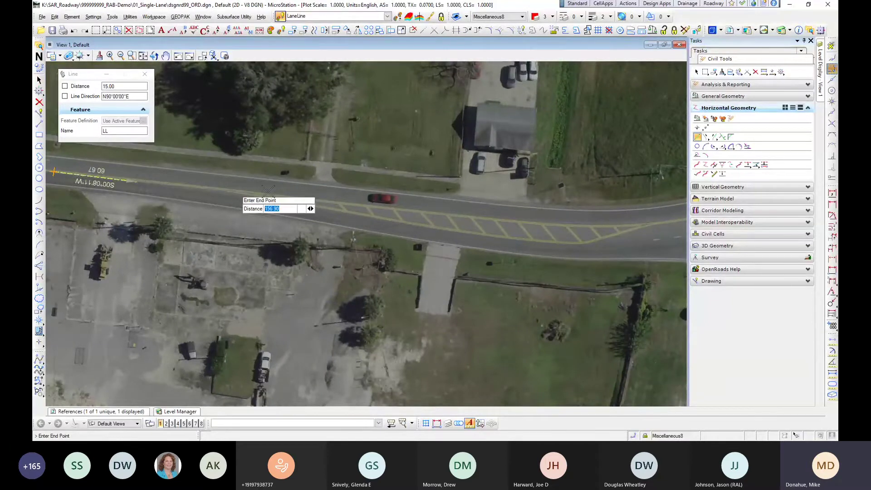
{"action": "left_click", "coordinate": [220, 186]}
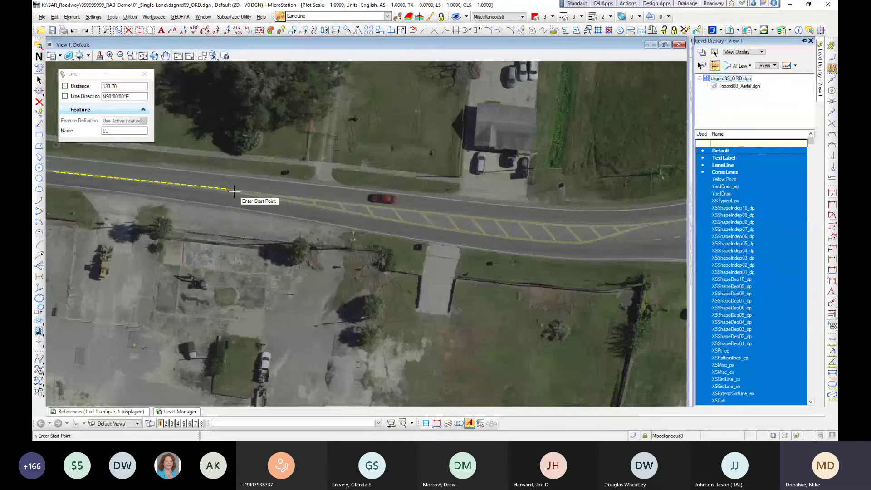
Step: Draw a second line from the first line's endpoint along the edge of the hatched median to near the driveway
{"action": "left_click", "coordinate": [235, 192]}
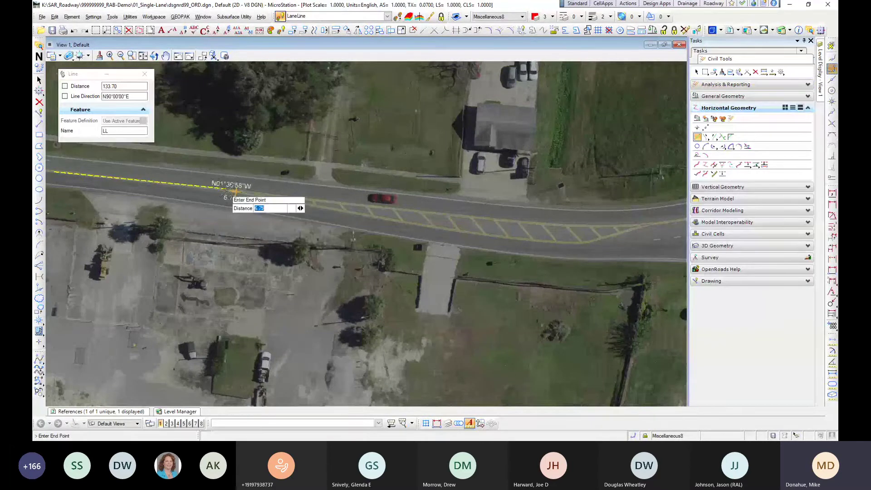
{"action": "right_click", "coordinate": [291, 221]}
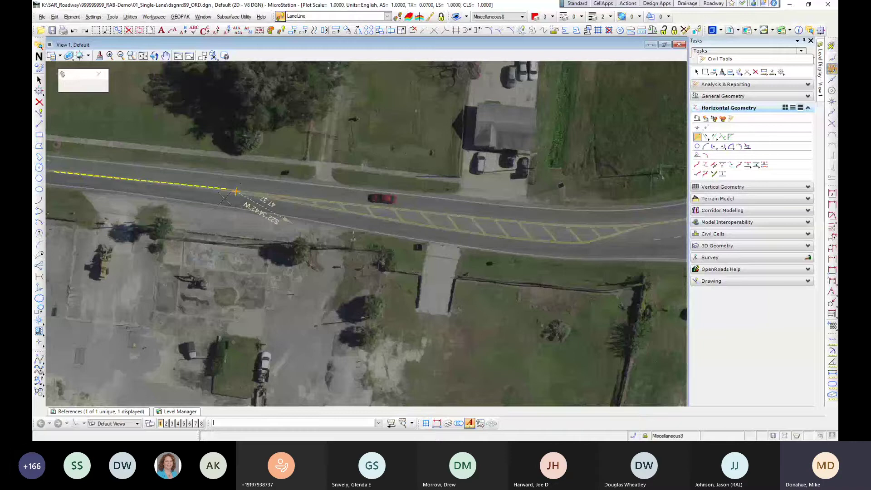
{"action": "left_click", "coordinate": [225, 198]}
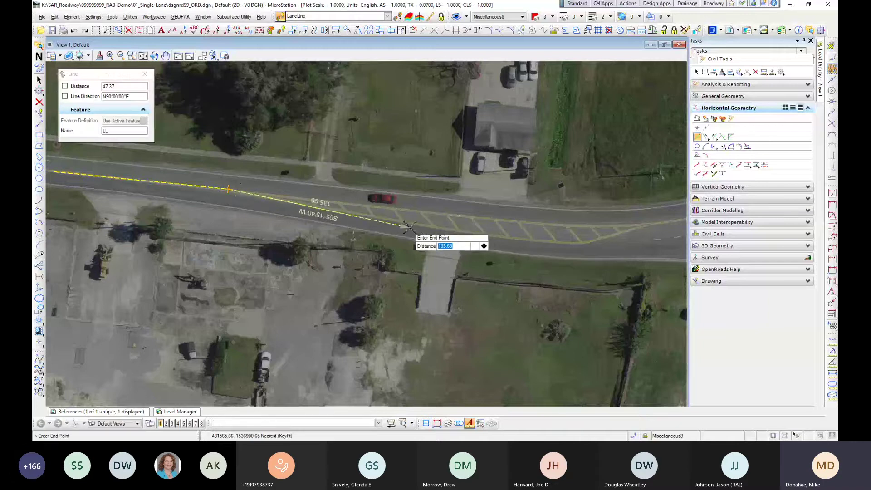
{"action": "right_click", "coordinate": [452, 229]}
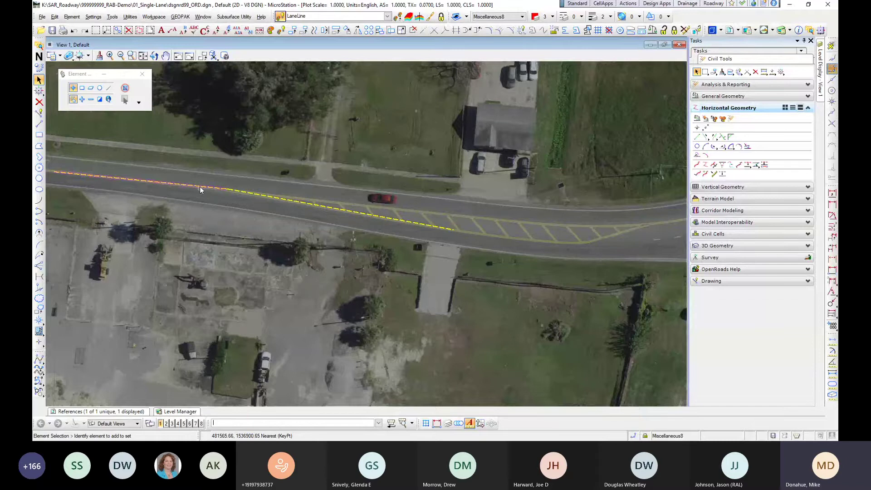
Step: Try stretching the first line along its bearing to about 261 and inspect the second line attached to its end
{"action": "left_click", "coordinate": [230, 190]}
{"action": "scroll", "coordinate": [230, 188], "scroll_direction": "down", "scroll_amount": 5}
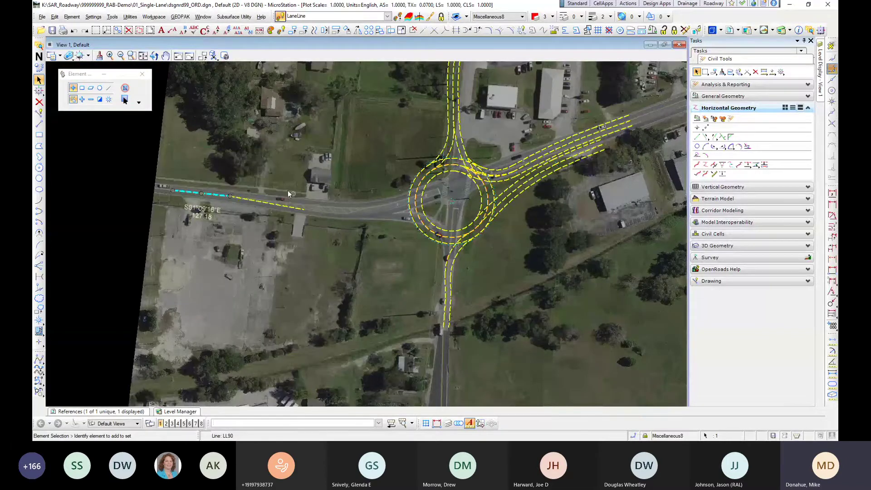
{"action": "scroll", "coordinate": [283, 190], "scroll_direction": "up", "scroll_amount": 3}
{"action": "left_click_drag", "start_coordinate": [180, 202], "coordinate": [292, 213]}
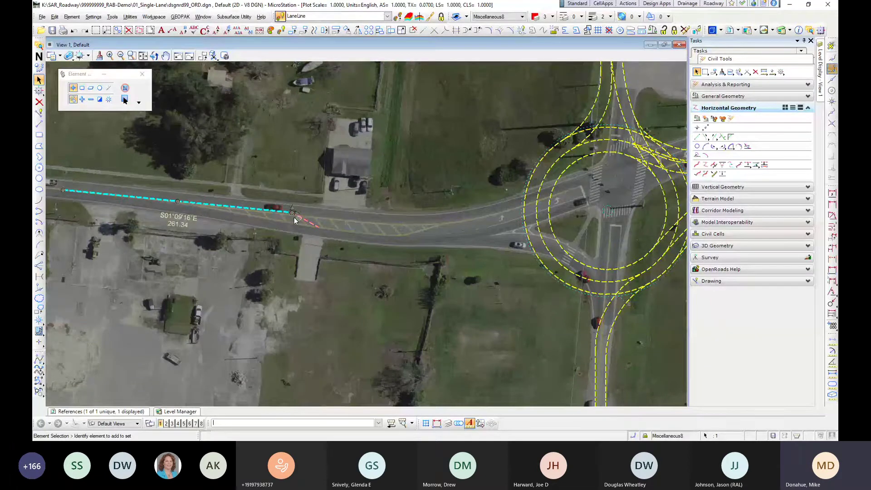
{"action": "left_click", "coordinate": [294, 220]}
{"action": "scroll", "coordinate": [290, 208], "scroll_direction": "up", "scroll_amount": 3}
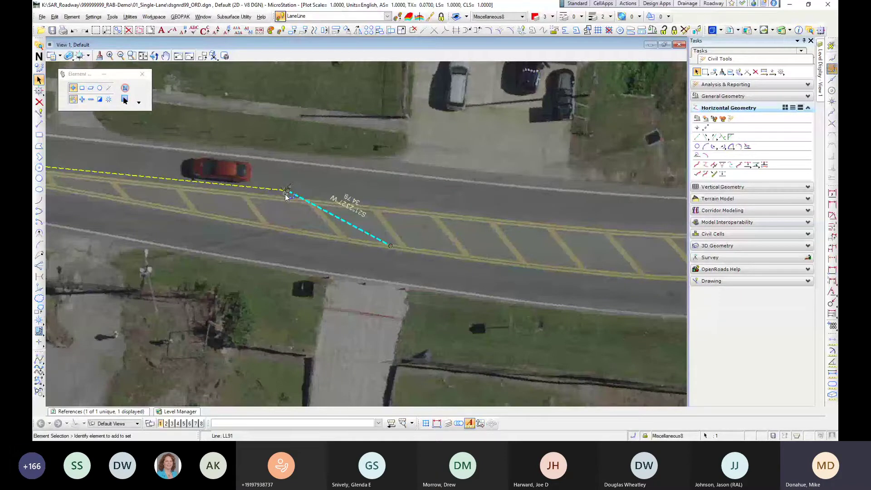
{"action": "scroll", "coordinate": [287, 209], "scroll_direction": "down", "scroll_amount": 3}
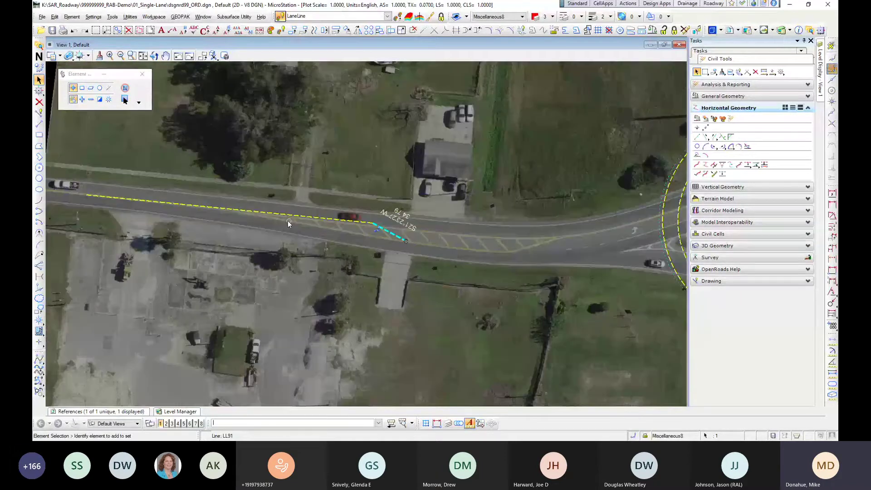
{"action": "middle_click_drag", "start_coordinate": [516, 261], "coordinate": [437, 252]}
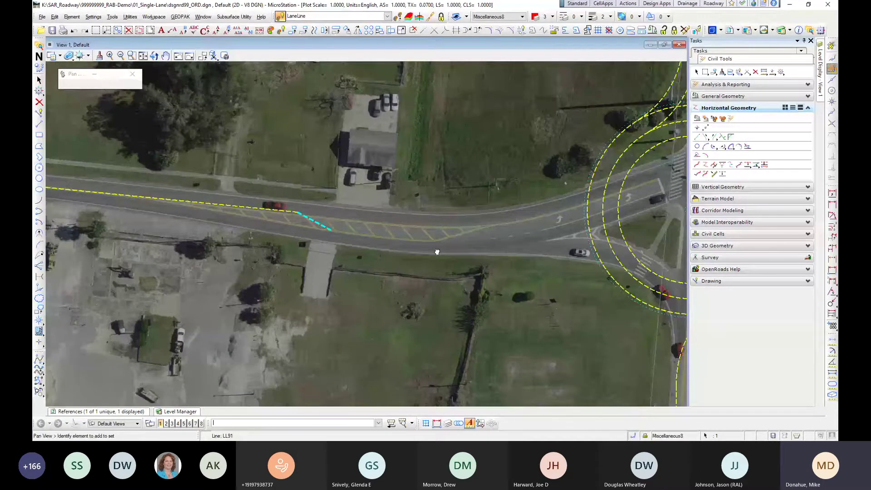
{"action": "middle_click_drag", "start_coordinate": [437, 252], "coordinate": [433, 252]}
Step: Move the second line's start point a short distance along the road, detaching it from the first line's endpoint
{"action": "left_click", "coordinate": [253, 211]}
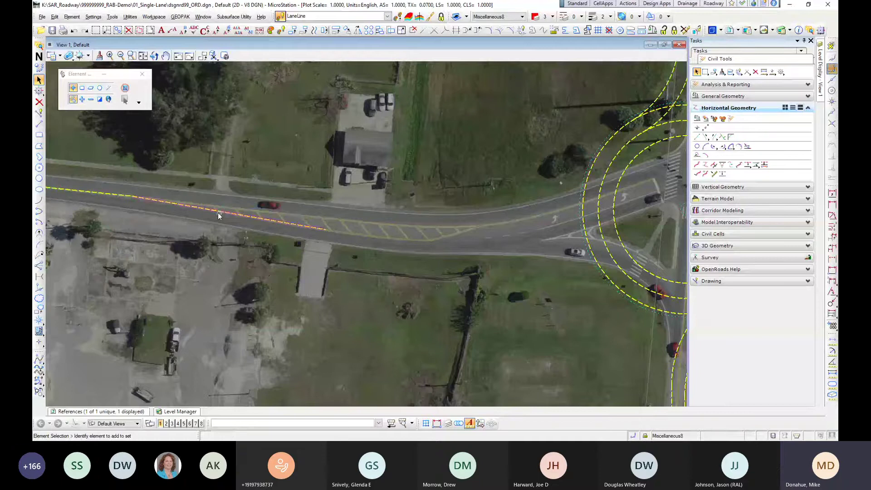
{"action": "scroll", "coordinate": [134, 202], "scroll_direction": "up", "scroll_amount": 3}
{"action": "left_click_drag", "start_coordinate": [129, 203], "coordinate": [155, 207]}
{"action": "left_click", "coordinate": [167, 232]}
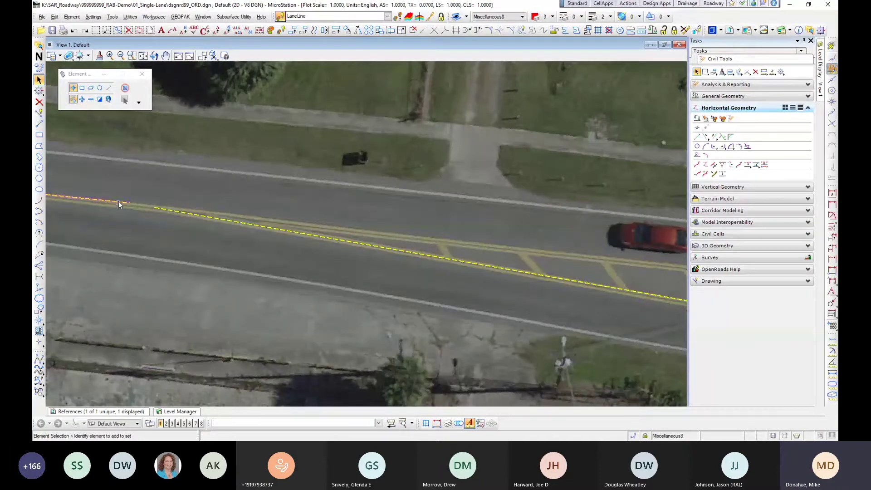
Step: Stretch the first line along its bearing to about 229, past the detached start of the second line
{"action": "left_click", "coordinate": [119, 202]}
{"action": "left_click", "coordinate": [515, 226]}
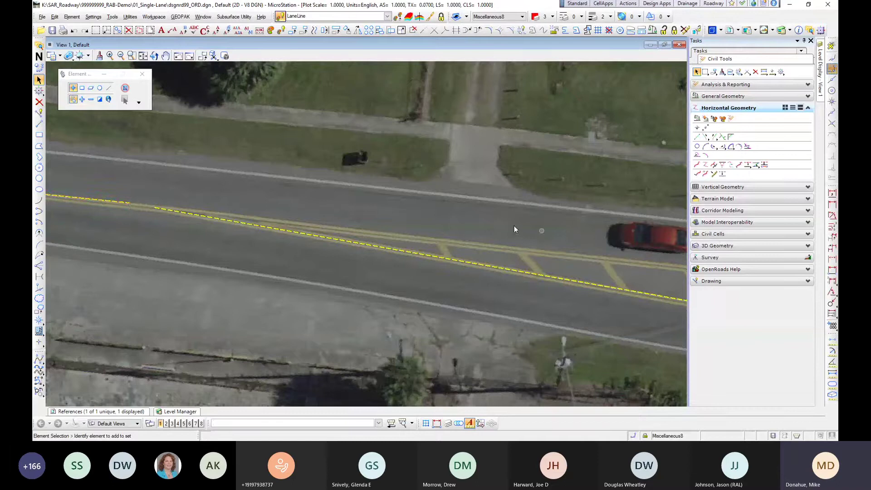
{"action": "left_click", "coordinate": [130, 204]}
{"action": "left_click", "coordinate": [484, 236]}
{"action": "left_click", "coordinate": [131, 204]}
{"action": "left_click_drag", "start_coordinate": [132, 204], "coordinate": [605, 250]}
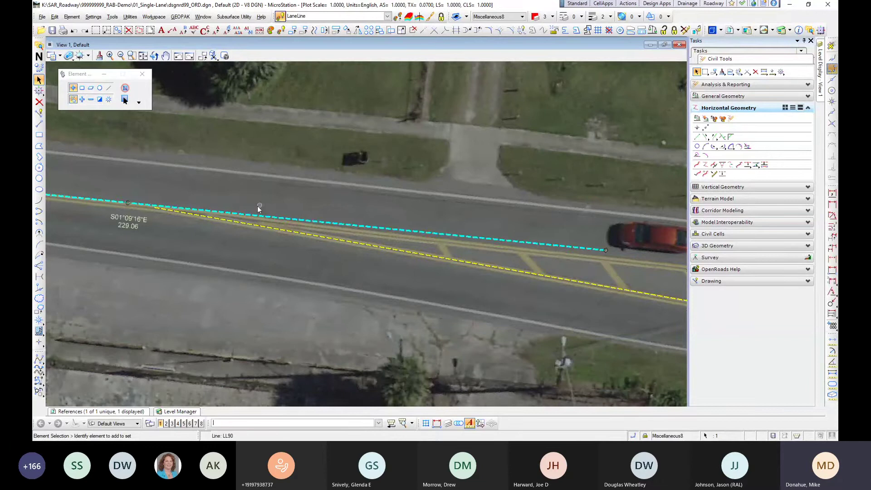
{"action": "left_click", "coordinate": [242, 223]}
{"action": "left_click", "coordinate": [236, 242]}
Step: Begin a simple arc tangent to the second line, with its start point on that line near the driveway
{"action": "scroll", "coordinate": [239, 244], "scroll_direction": "down", "scroll_amount": 7}
{"action": "middle_click_drag", "start_coordinate": [506, 294], "coordinate": [400, 245]}
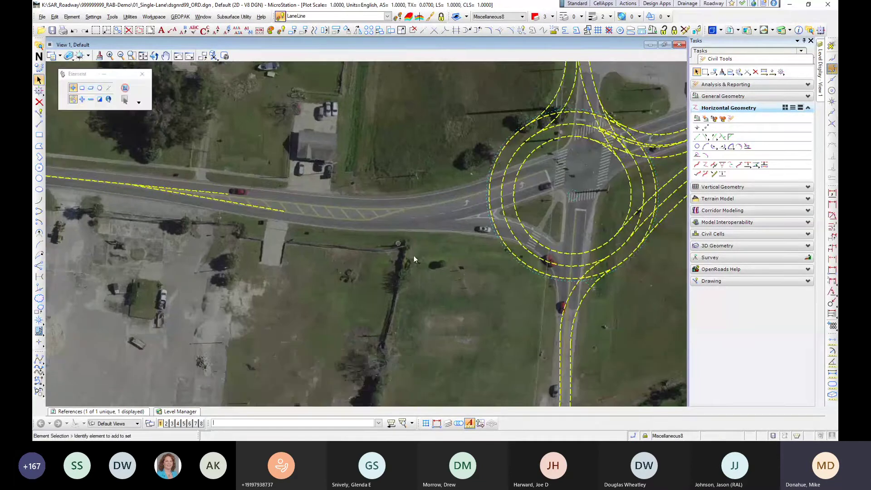
{"action": "left_click", "coordinate": [723, 146]}
{"action": "left_click", "coordinate": [256, 206]}
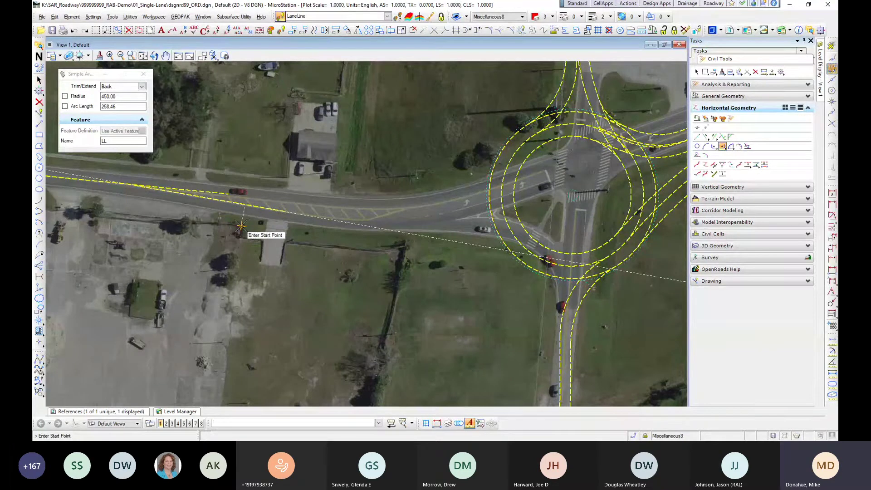
{"action": "left_click", "coordinate": [245, 205]}
Step: Try radii of 450 and 400 for the tangent arc curving toward the roundabout
{"action": "type", "text": "4"}
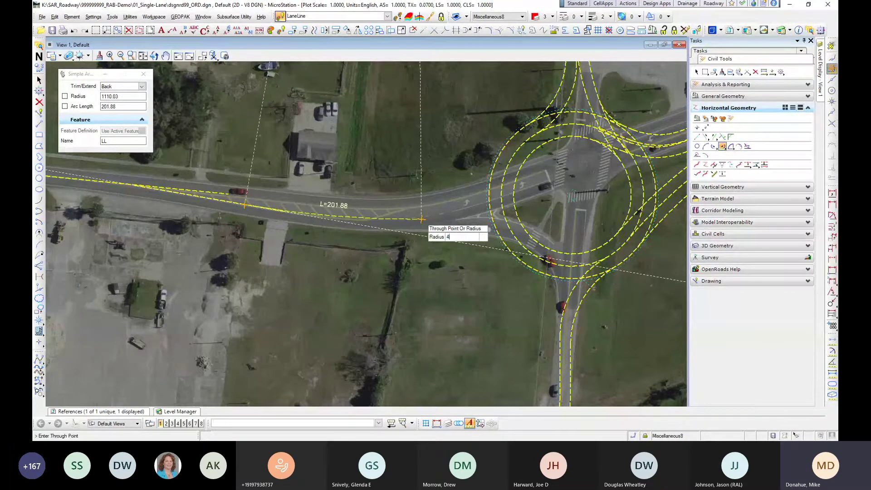
{"action": "type", "text": "50"}
{"action": "key", "text": "Return"}
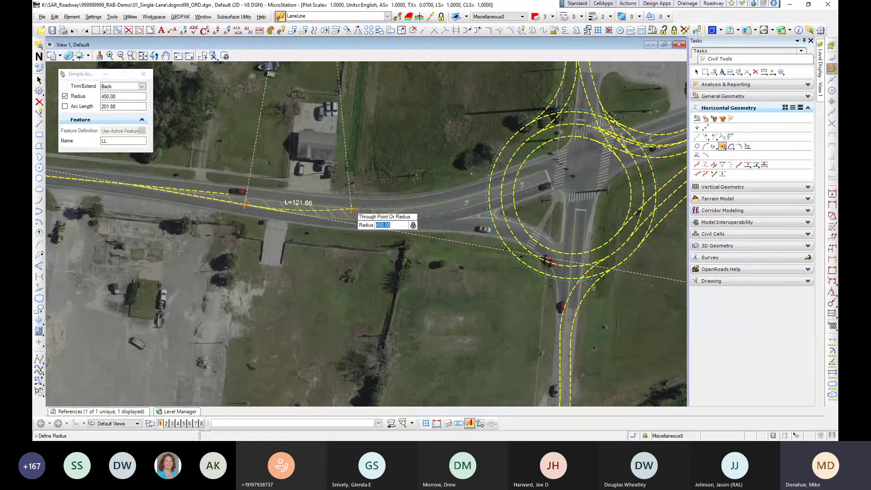
{"action": "type", "text": "400"}
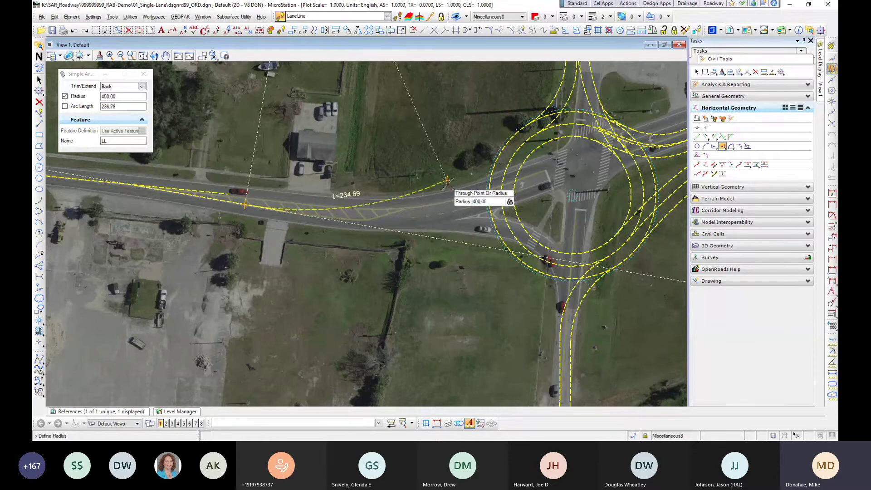
{"action": "key", "text": "Return"}
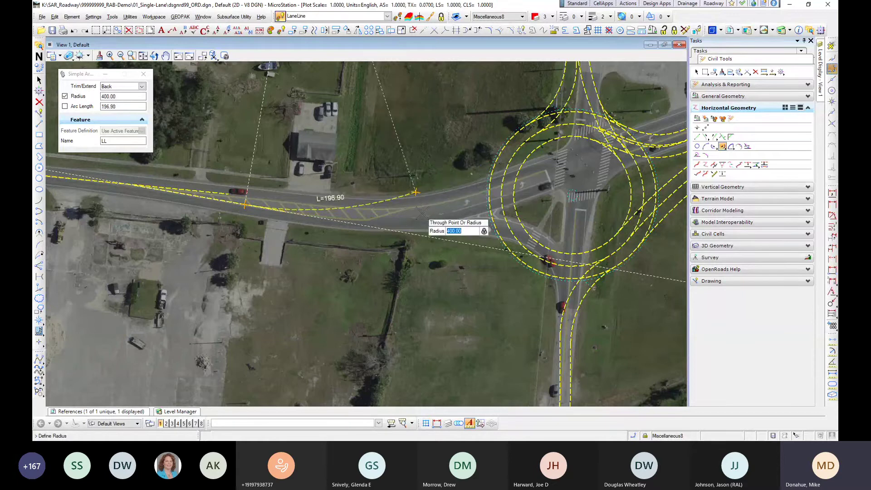
Step: Place the tangent arc with a radius of 500 and a length of about 219, using the Back trim/extend option
{"action": "type", "text": "500"}
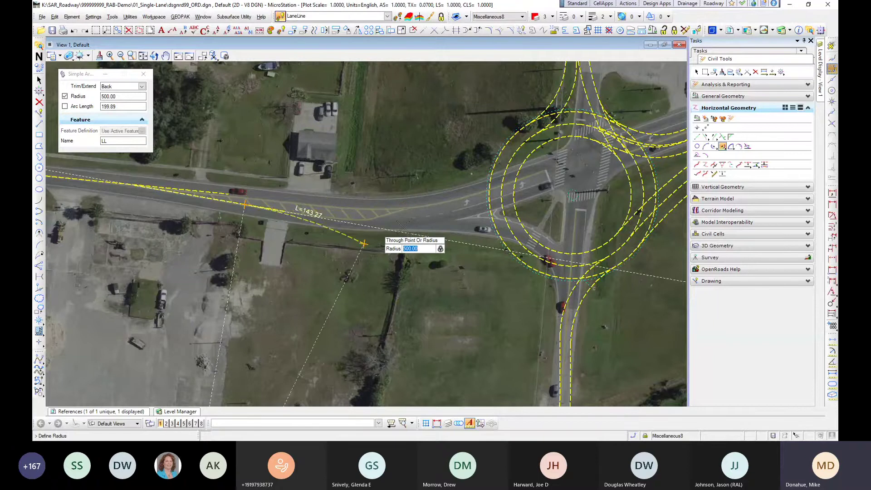
{"action": "key", "text": "Return"}
{"action": "key", "text": "Return"}
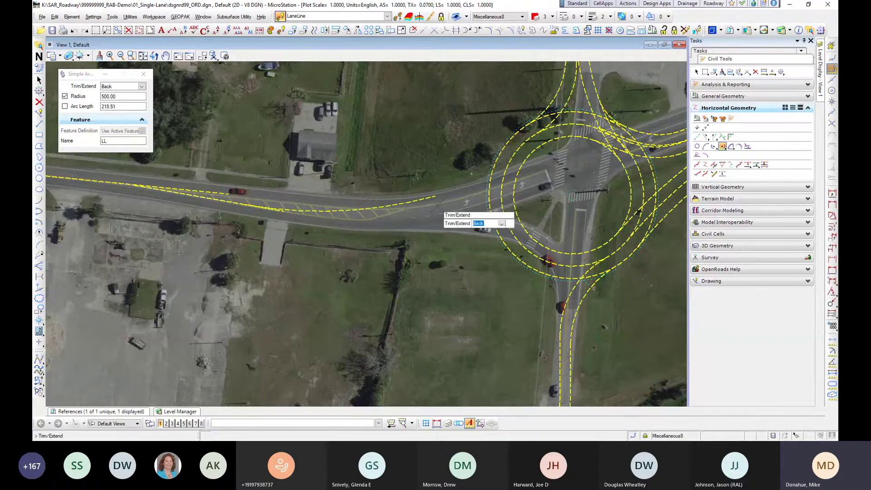
{"action": "key", "text": "Return"}
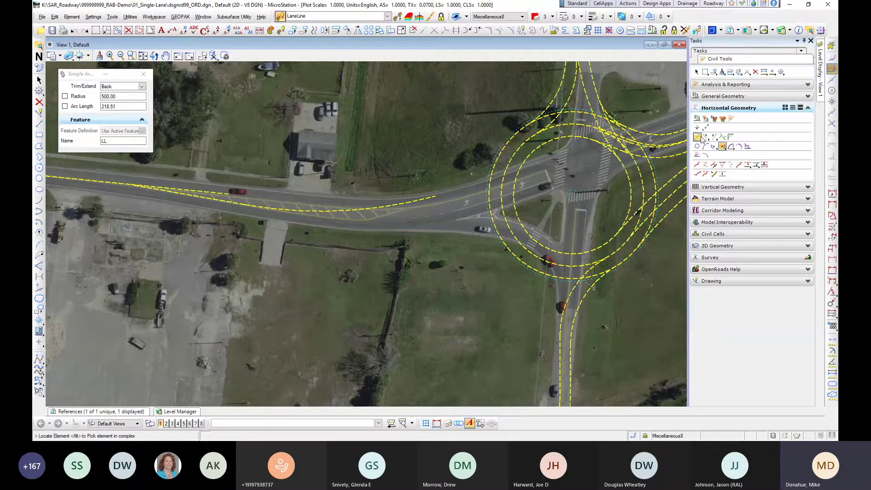
Step: Draw a simple line tangent from the arc to a point inside the roundabout circle, using the alternate solution and Back trim/extend
{"action": "left_click", "coordinate": [707, 137]}
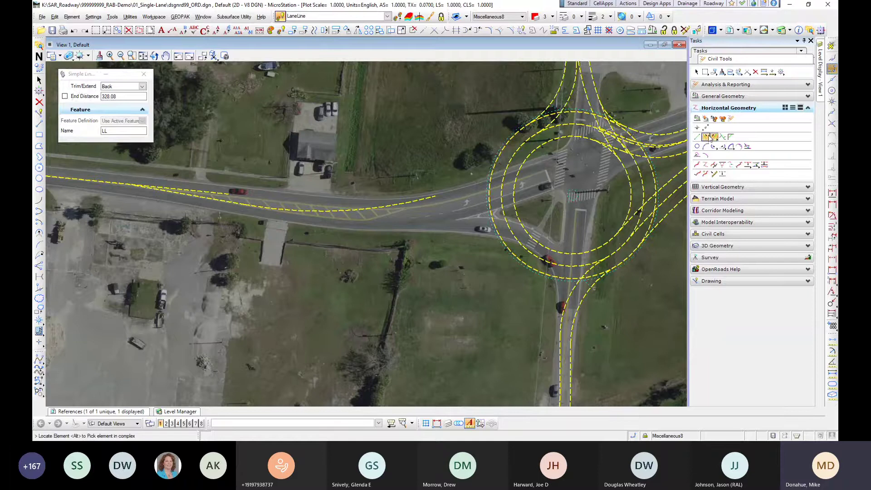
{"action": "left_click", "coordinate": [397, 203]}
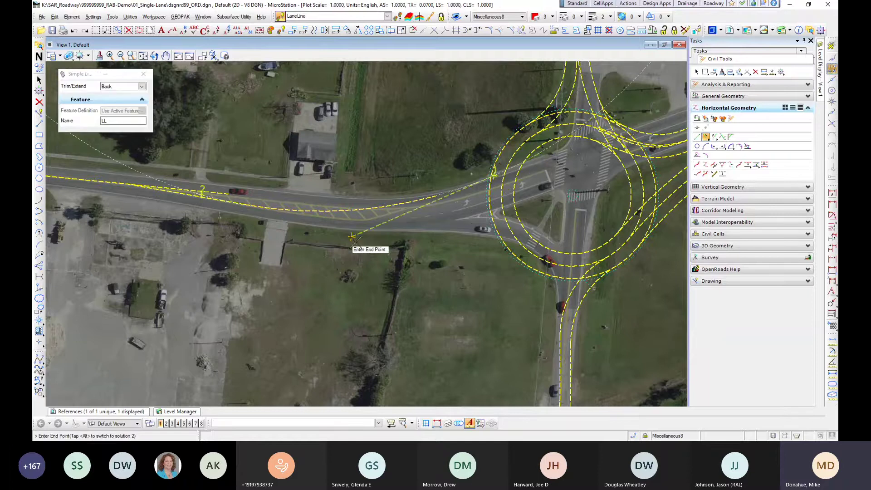
{"action": "key", "text": "alt"}
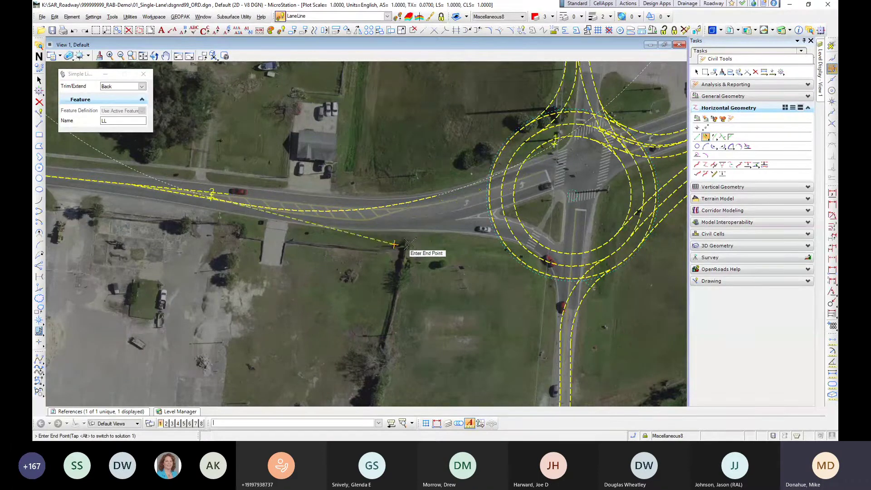
{"action": "left_click", "coordinate": [573, 175]}
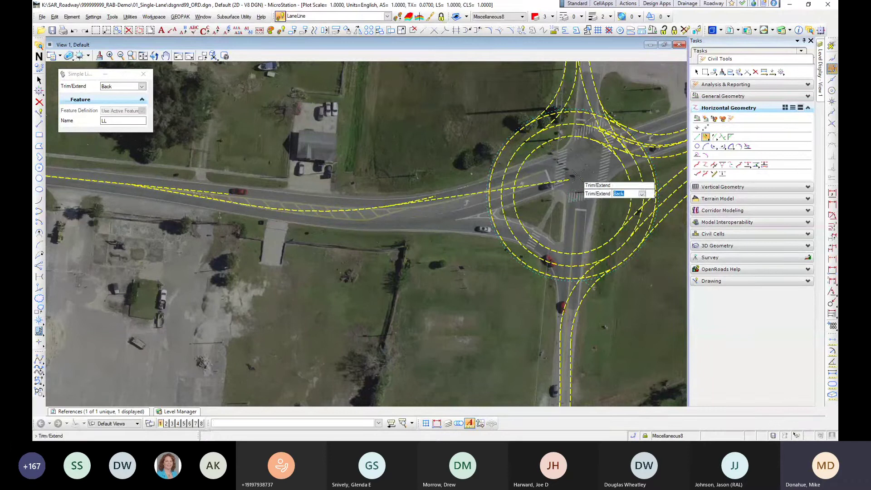
{"action": "left_click", "coordinate": [573, 175]}
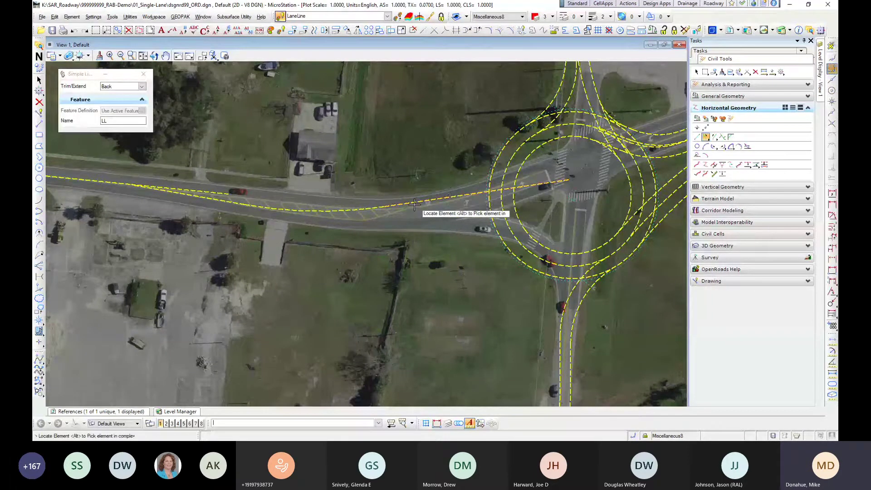
Step: Try a simple arc of radius 100 joining the tangent line to the innermost roundabout circle, using Back trim/extend
{"action": "scroll", "coordinate": [450, 199], "scroll_direction": "up", "scroll_amount": 3}
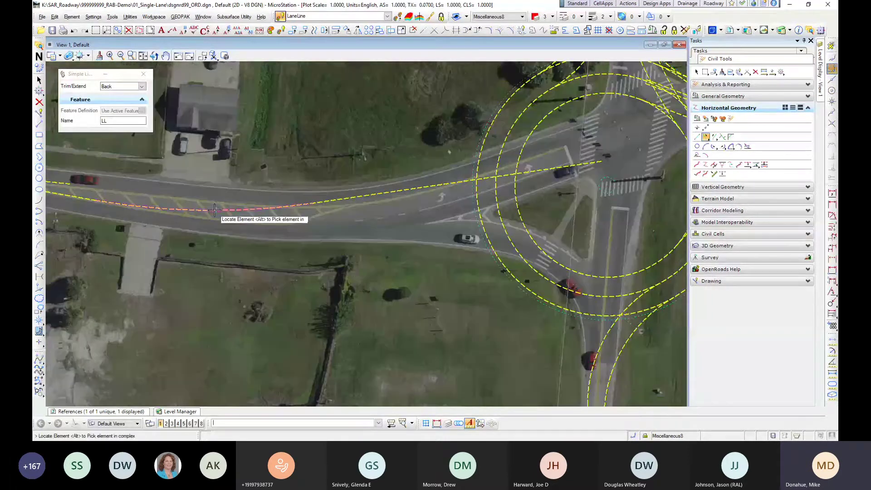
{"action": "left_click", "coordinate": [731, 146]}
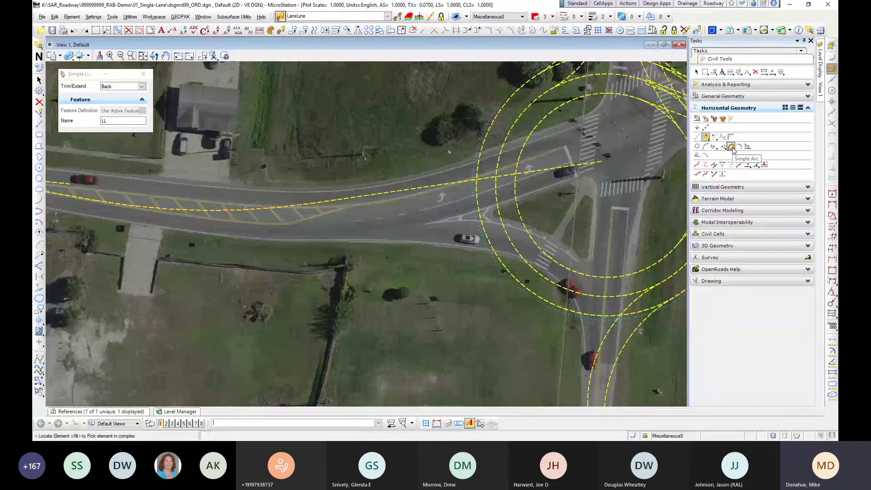
{"action": "left_click", "coordinate": [441, 185]}
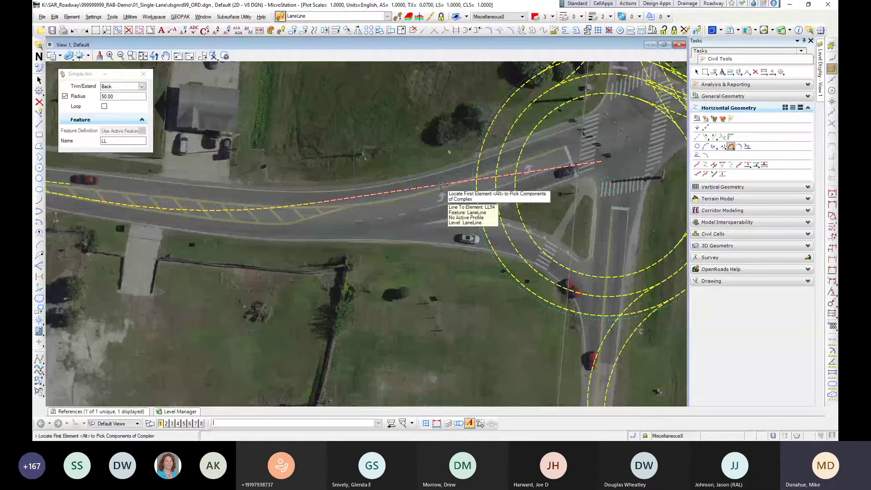
{"action": "left_click", "coordinate": [534, 239]}
{"action": "type", "text": "1"}
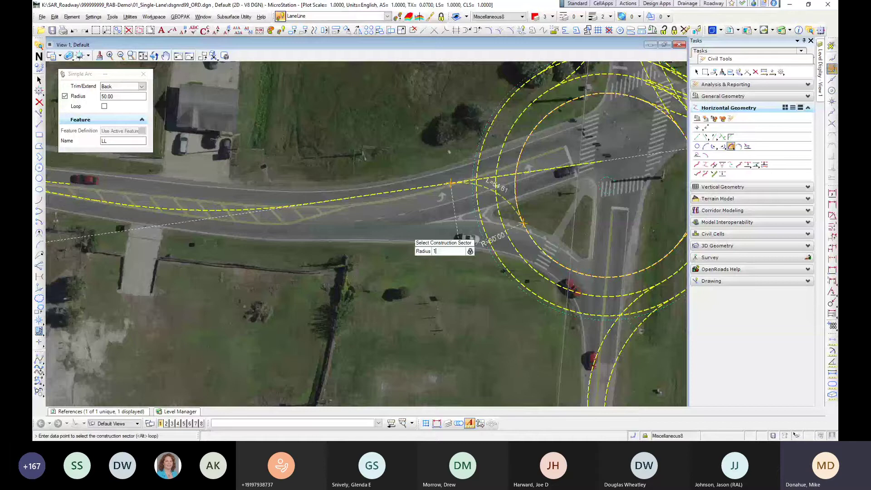
{"action": "type", "text": "00"}
{"action": "key", "text": "Return"}
{"action": "left_click", "coordinate": [413, 239]}
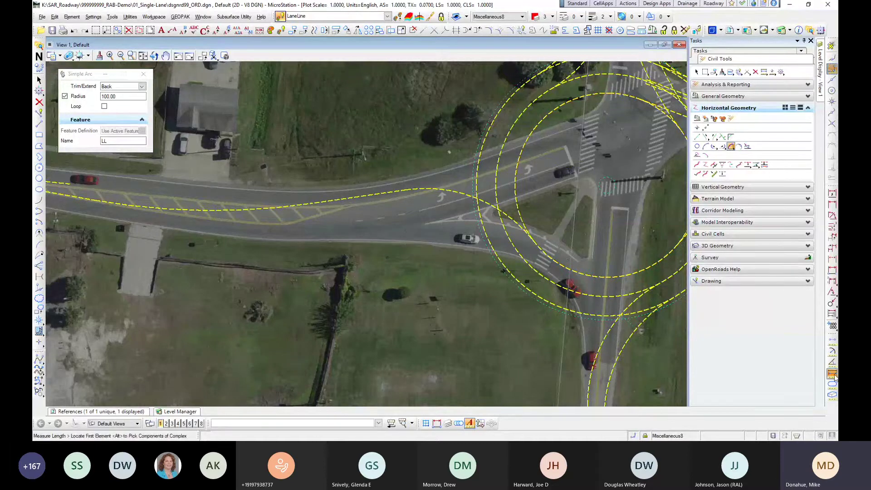
Step: Measure the length of the straight line between the two approach arcs
{"action": "left_click", "coordinate": [832, 373]}
{"action": "left_click", "coordinate": [341, 201]}
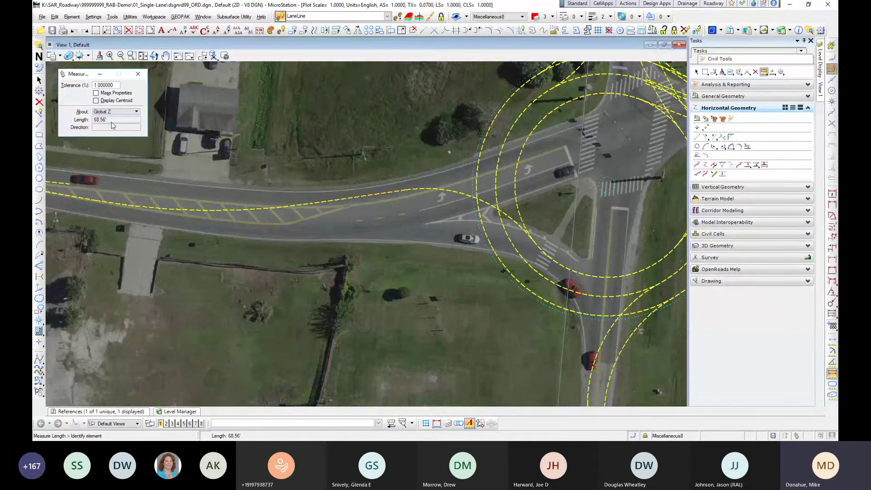
{"action": "left_click", "coordinate": [39, 80]}
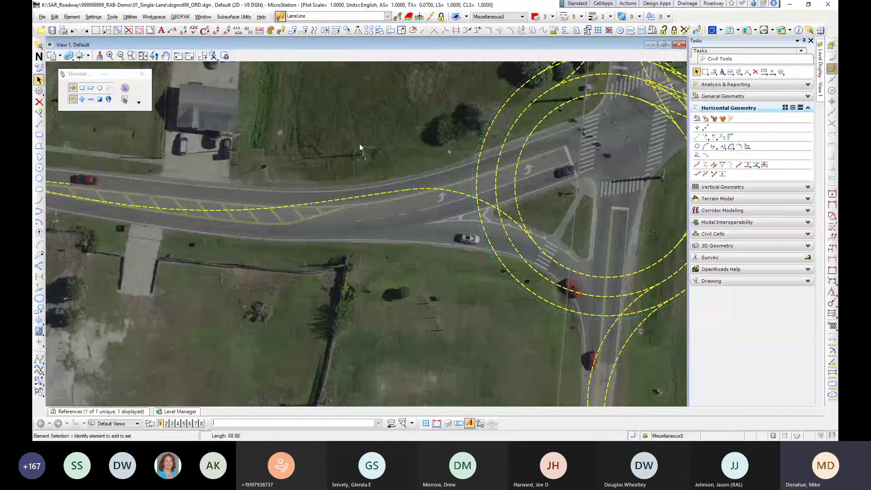
Step: Match the ConstLinesCyanDash feature and place a Center\Radius arc of radius 50 centred on the roundabout-side end of the first approach arc
{"action": "scroll", "coordinate": [359, 143], "scroll_direction": "down", "scroll_amount": 1}
{"action": "left_click", "coordinate": [399, 19]}
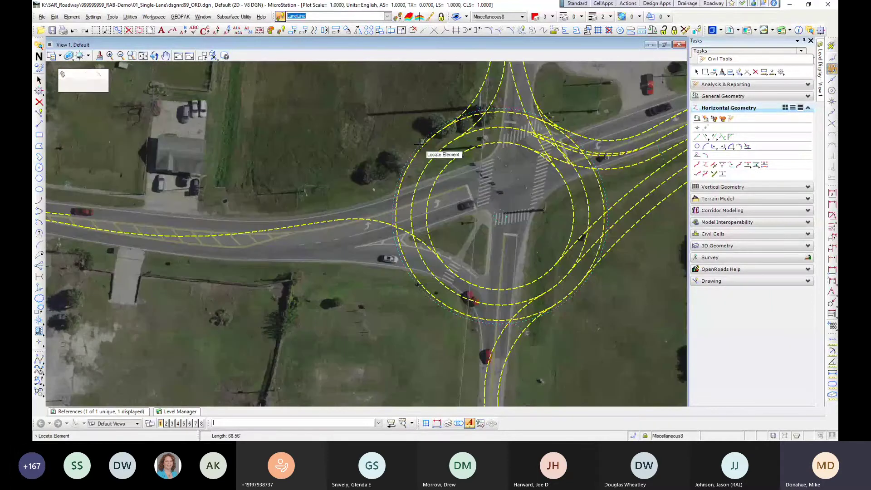
{"action": "left_click", "coordinate": [482, 146]}
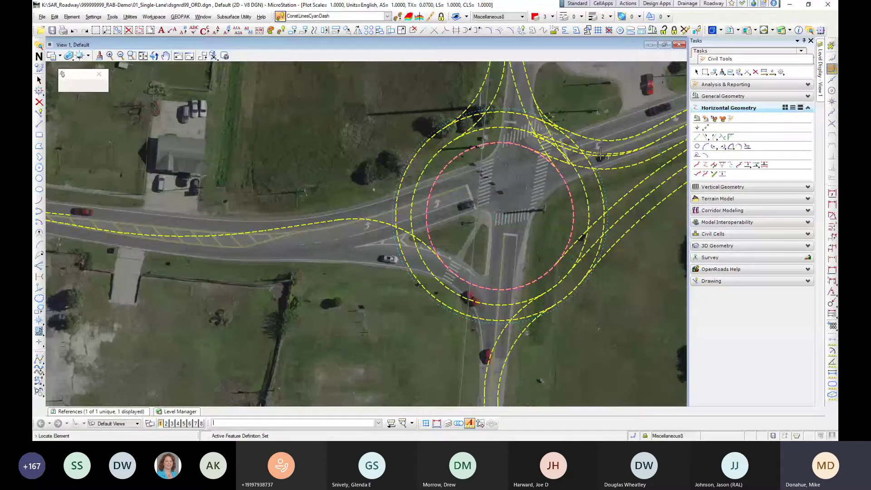
{"action": "left_click", "coordinate": [705, 146]}
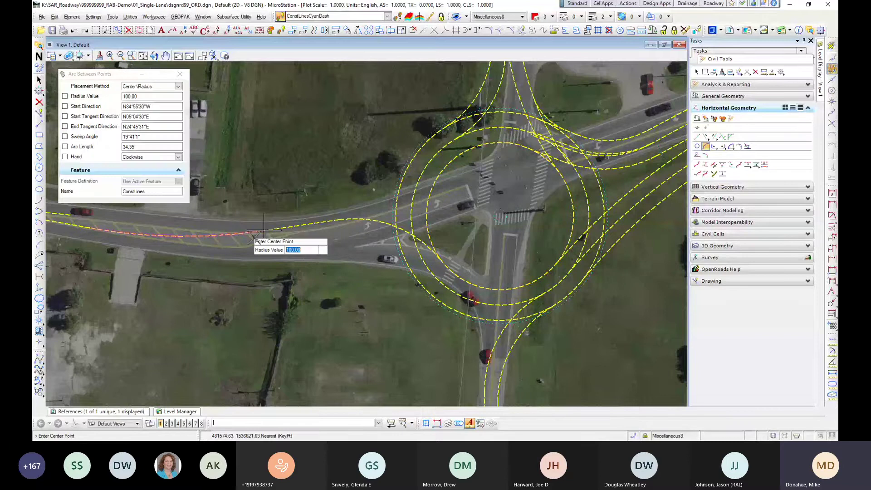
{"action": "type", "text": "50"}
{"action": "key", "text": "Return"}
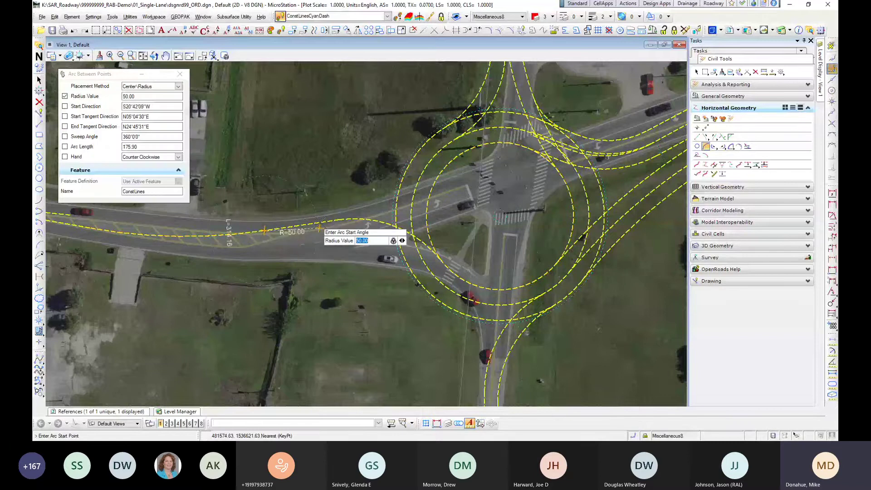
{"action": "scroll", "coordinate": [320, 222], "scroll_direction": "up", "scroll_amount": 4}
{"action": "left_click", "coordinate": [310, 198]}
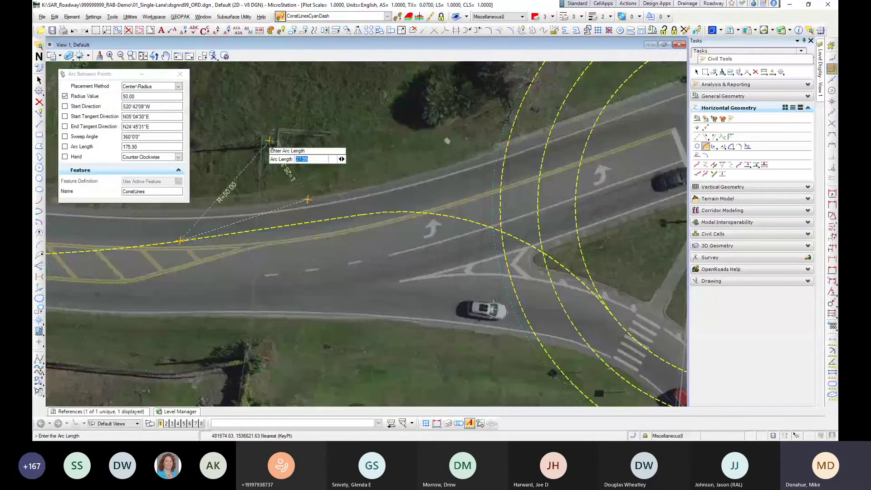
{"action": "left_click", "coordinate": [352, 255]}
{"action": "left_click", "coordinate": [39, 81]}
{"action": "scroll", "coordinate": [356, 116], "scroll_direction": "down", "scroll_amount": 4}
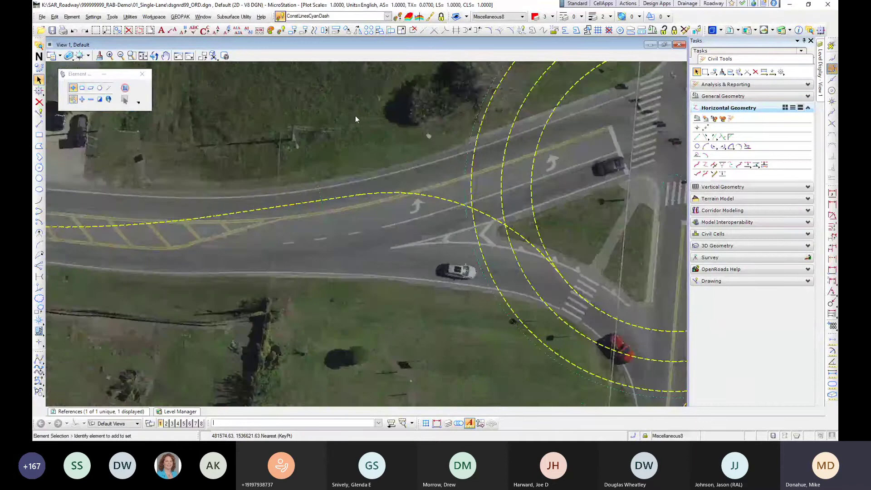
Step: Delete the arc joining the approach line to the innermost roundabout circle
{"action": "middle_click_drag", "start_coordinate": [375, 150], "coordinate": [300, 192]}
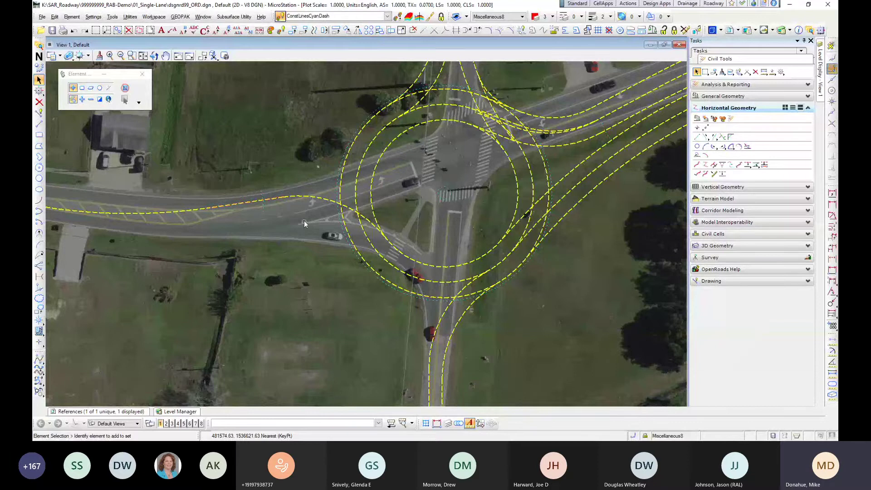
{"action": "middle_click_drag", "start_coordinate": [308, 213], "coordinate": [277, 212]}
{"action": "scroll", "coordinate": [276, 214], "scroll_direction": "up", "scroll_amount": 2}
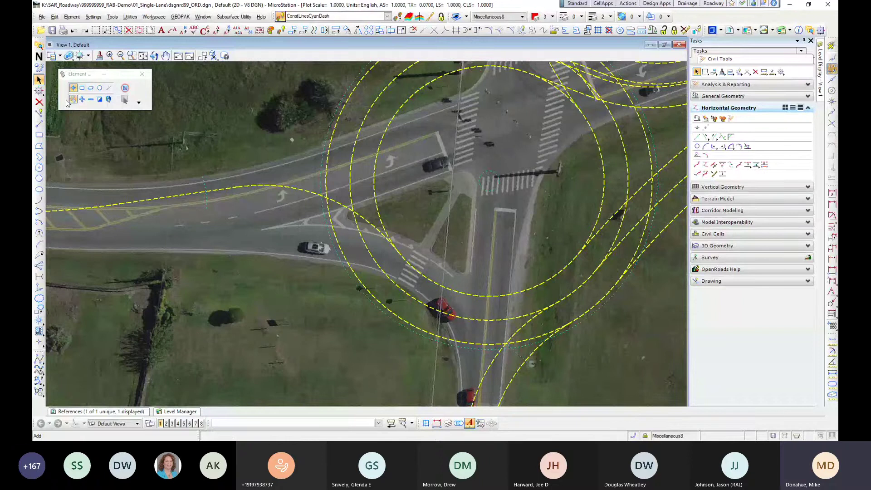
{"action": "left_click", "coordinate": [39, 102]}
{"action": "left_click", "coordinate": [295, 188]}
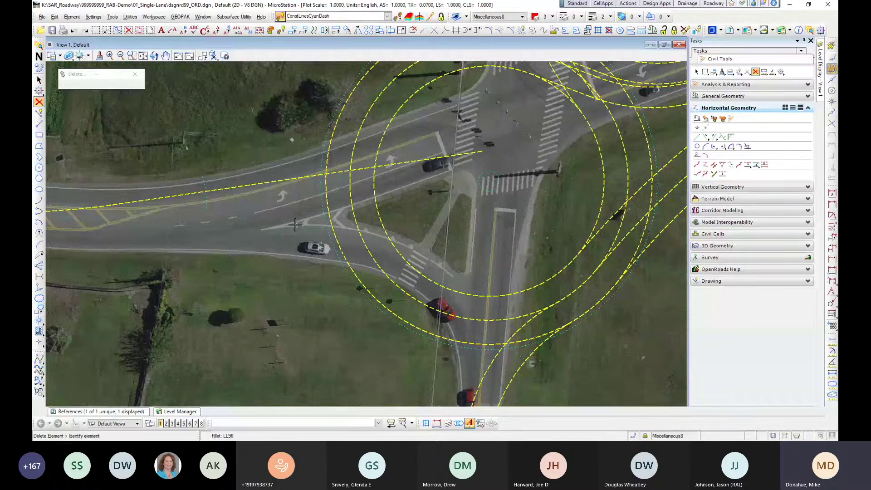
{"action": "key", "text": "Escape"}
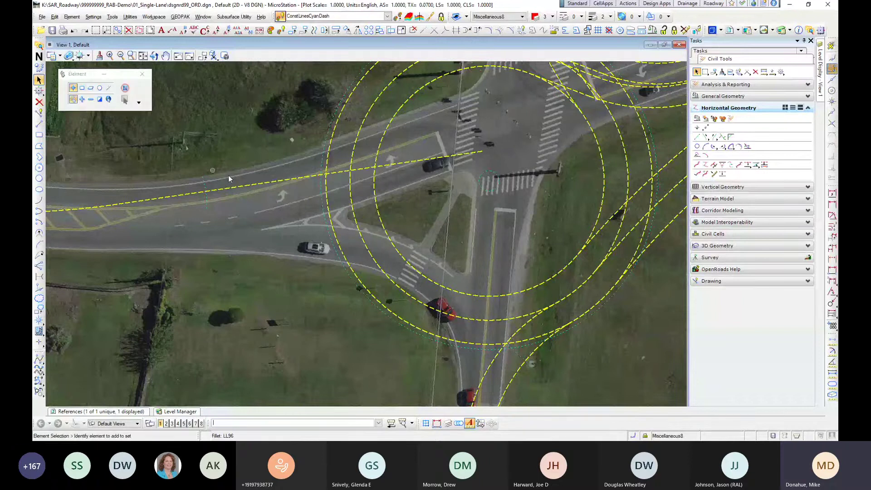
Step: Shift the approach line's free end inside the roundabout slightly toward the south
{"action": "left_click", "coordinate": [471, 155]}
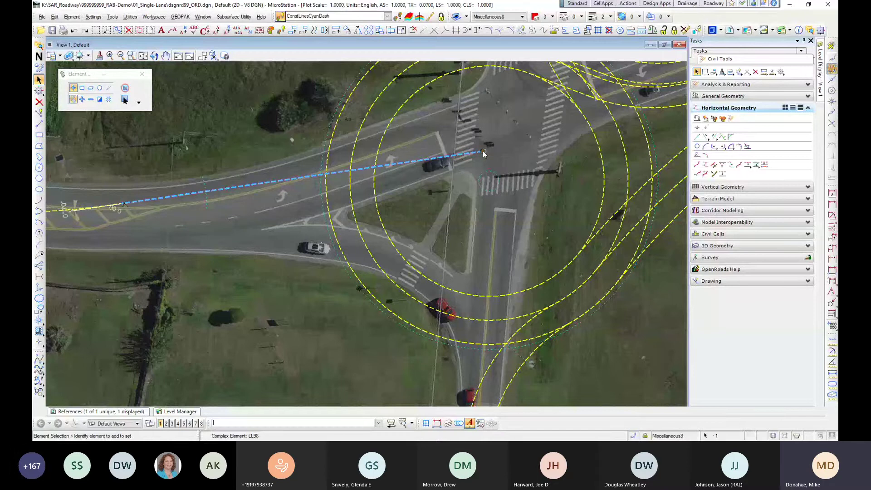
{"action": "left_click_drag", "start_coordinate": [483, 157], "coordinate": [484, 158]}
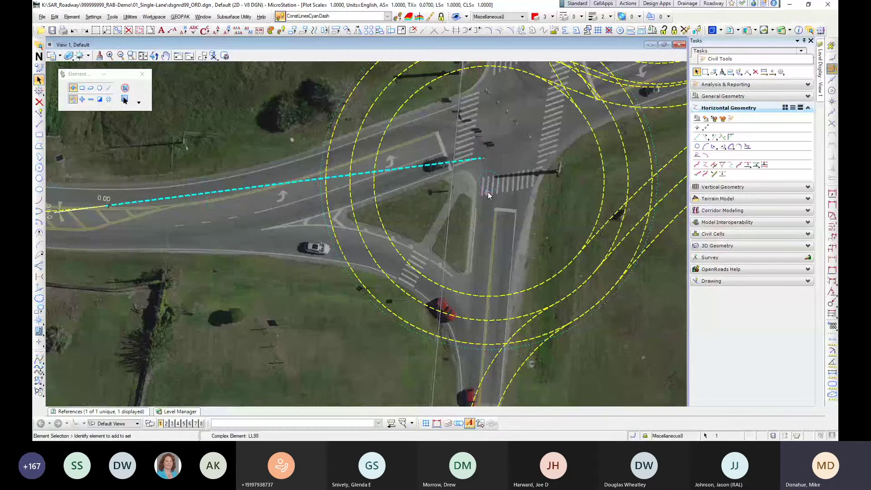
{"action": "left_click", "coordinate": [443, 191]}
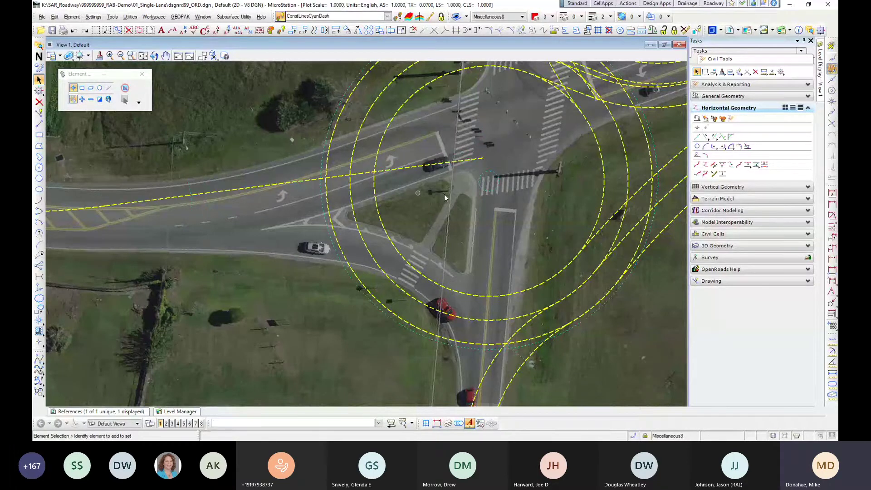
Step: Match the LaneLine feature and draw a simple line tangent from the innermost roundabout circle to a point just past the approach line
{"action": "left_click", "coordinate": [706, 137]}
{"action": "left_click", "coordinate": [431, 297]}
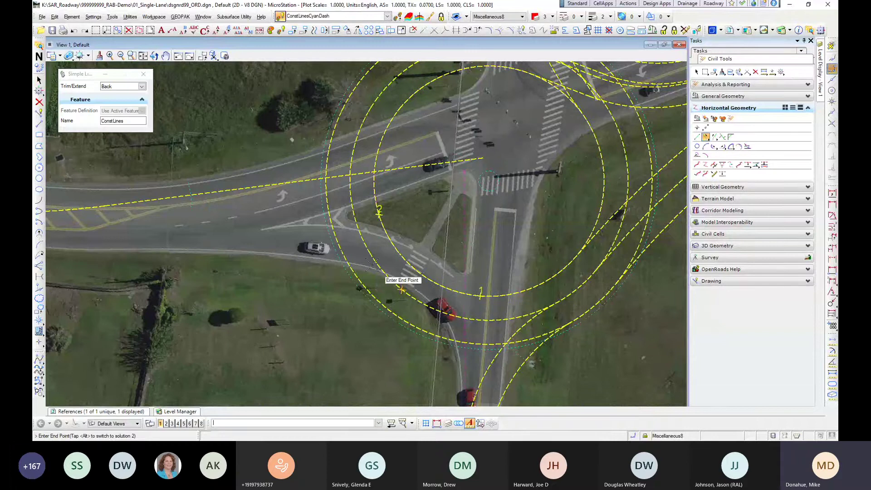
{"action": "left_click", "coordinate": [396, 20]}
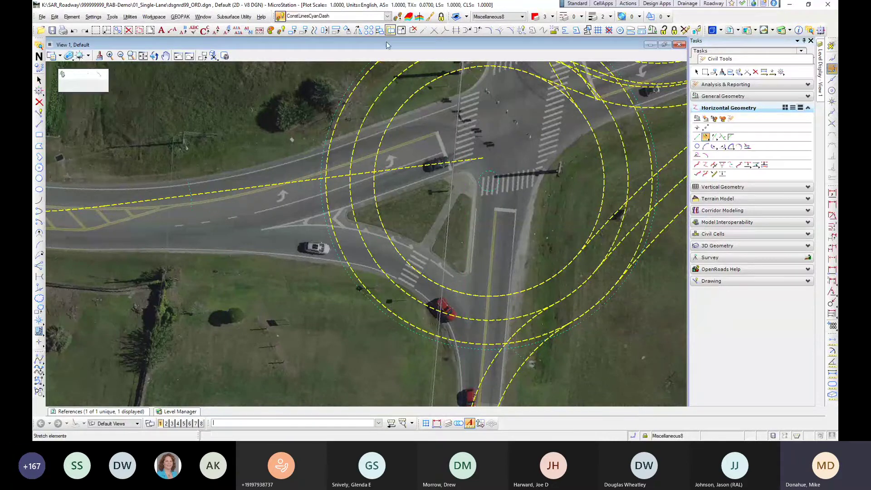
{"action": "left_click", "coordinate": [382, 93]}
{"action": "left_click", "coordinate": [706, 137]}
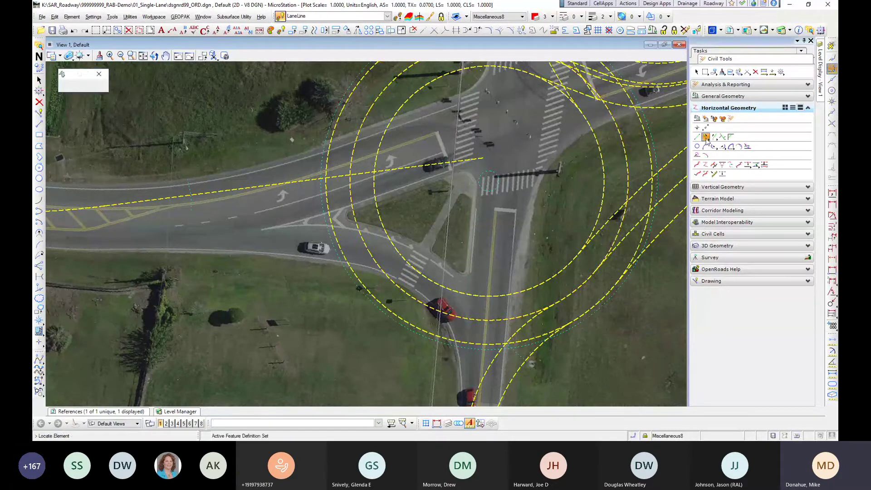
{"action": "left_click", "coordinate": [489, 294]}
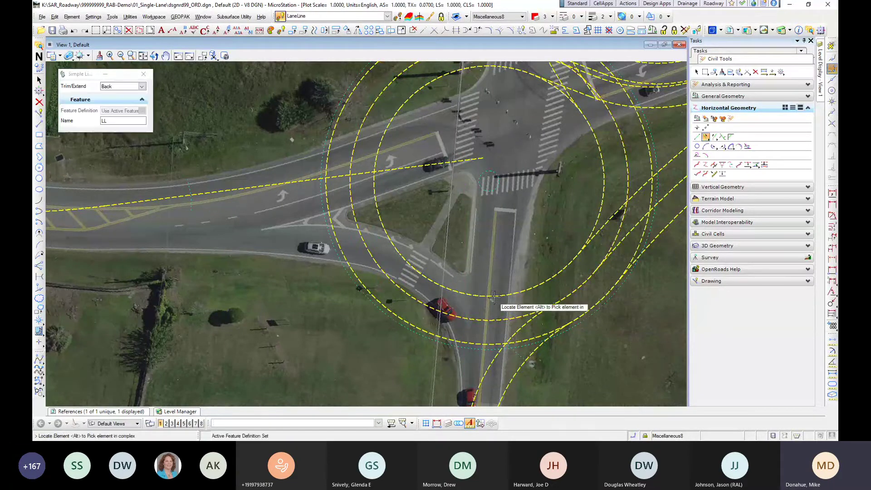
{"action": "left_click", "coordinate": [278, 176]}
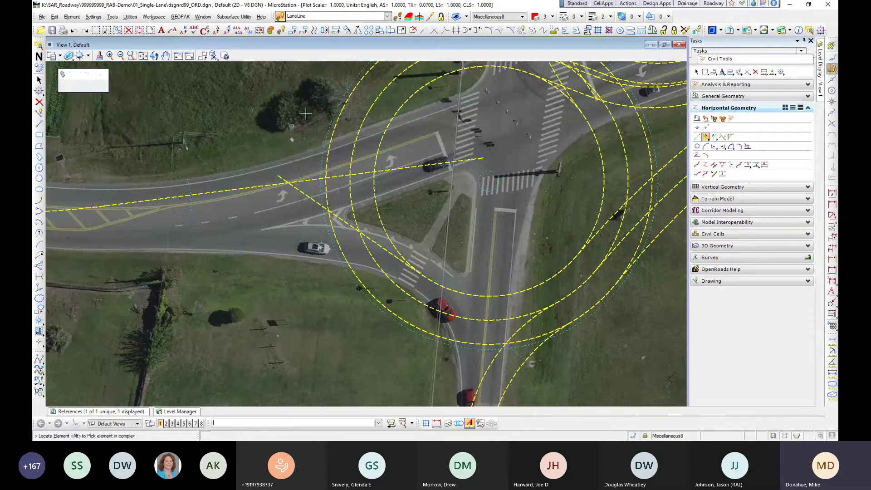
Step: Join the approach line and the circle's tangent line with a simple arc of radius 100, using Back trim/extend
{"action": "left_click", "coordinate": [731, 147]}
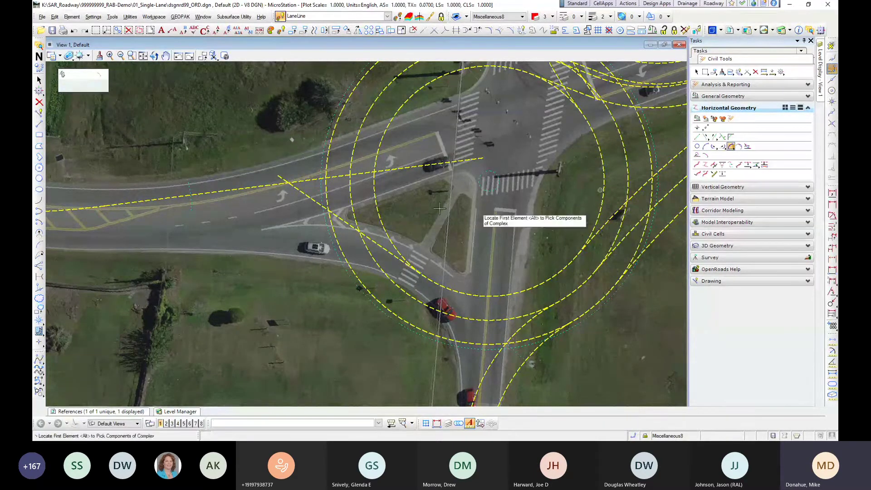
{"action": "left_click", "coordinate": [254, 186]}
{"action": "left_click", "coordinate": [308, 197]}
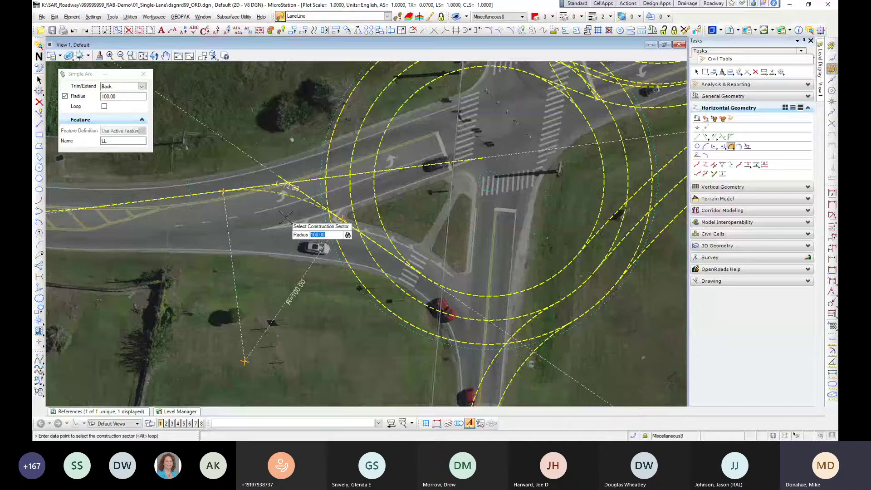
{"action": "left_click", "coordinate": [285, 218]}
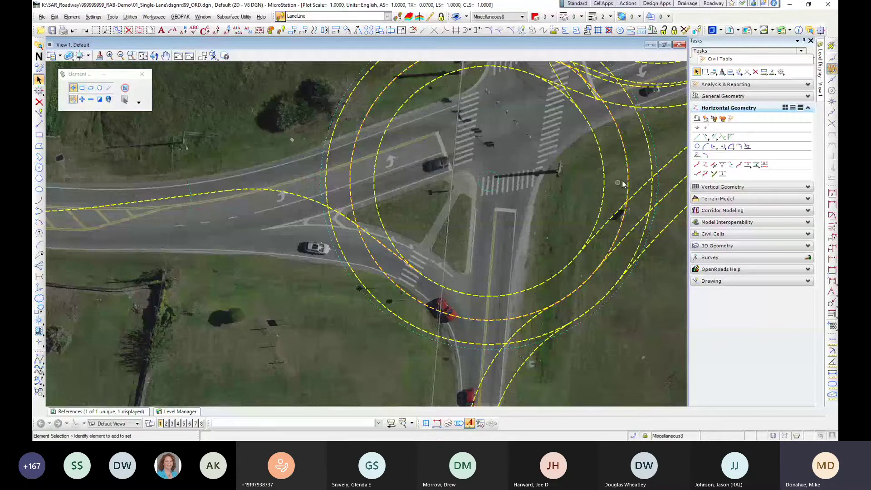
Step: Try offsetting the joined approach lane line by -12 toward the south side of the road
{"action": "left_click", "coordinate": [748, 165]}
{"action": "left_click", "coordinate": [282, 191]}
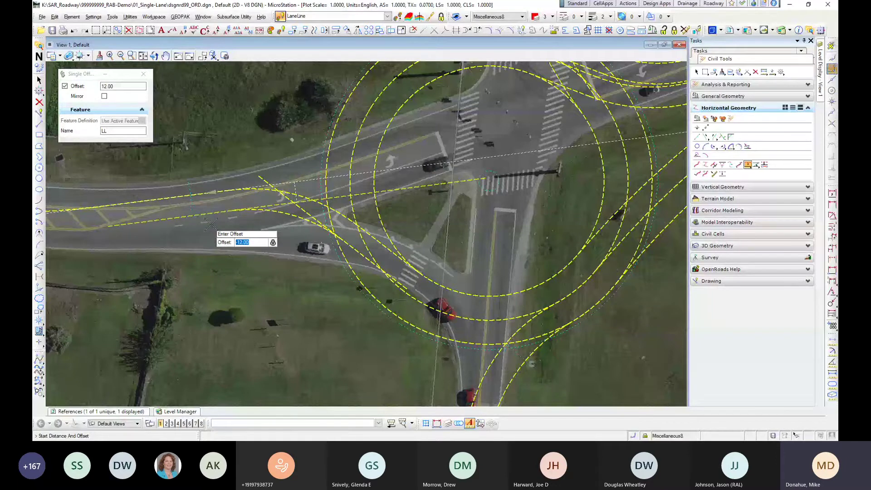
{"action": "left_click", "coordinate": [210, 224]}
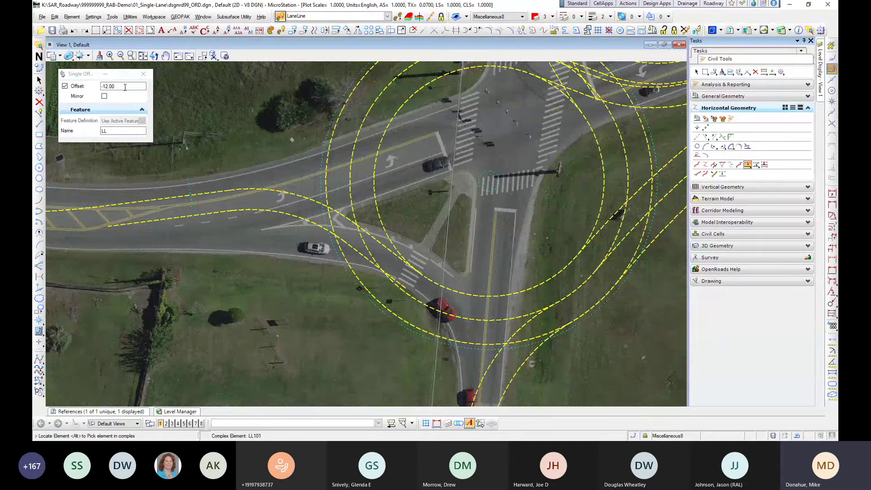
Step: Undo the last trim to intersection and the single offset of the approach lane line
{"action": "left_click", "coordinate": [39, 81]}
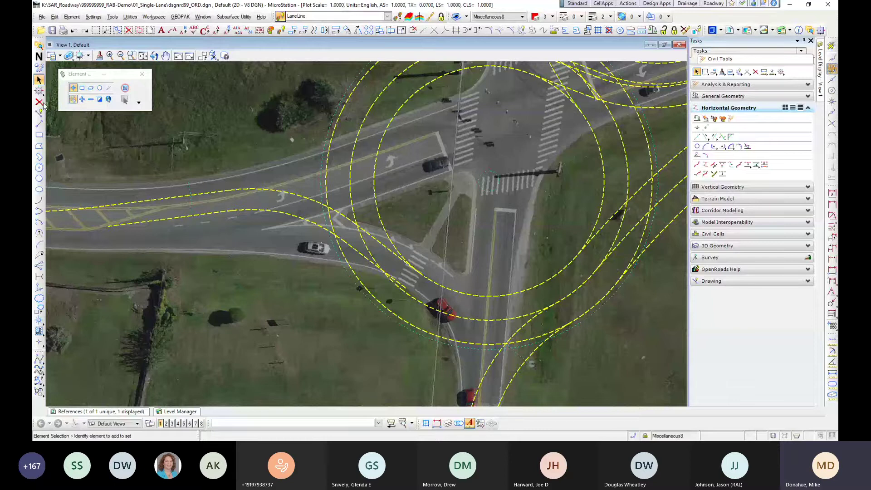
{"action": "left_click", "coordinate": [39, 102]}
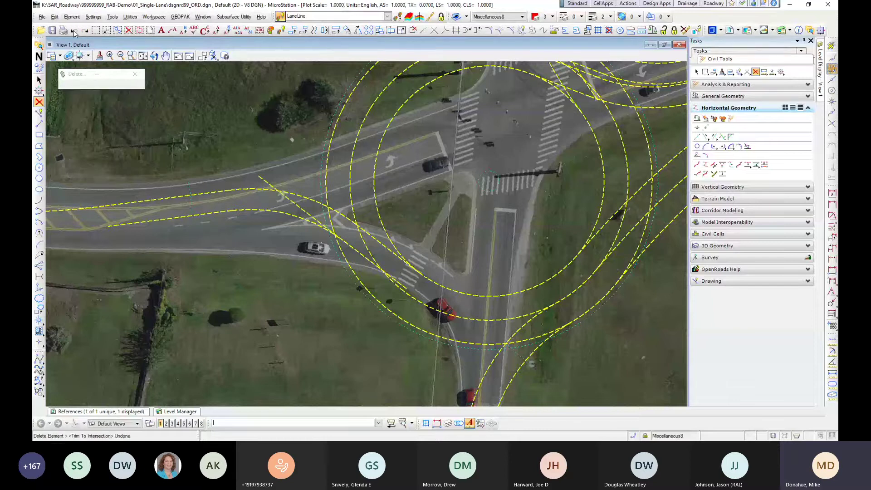
{"action": "left_click", "coordinate": [74, 30]}
{"action": "left_click", "coordinate": [74, 31]}
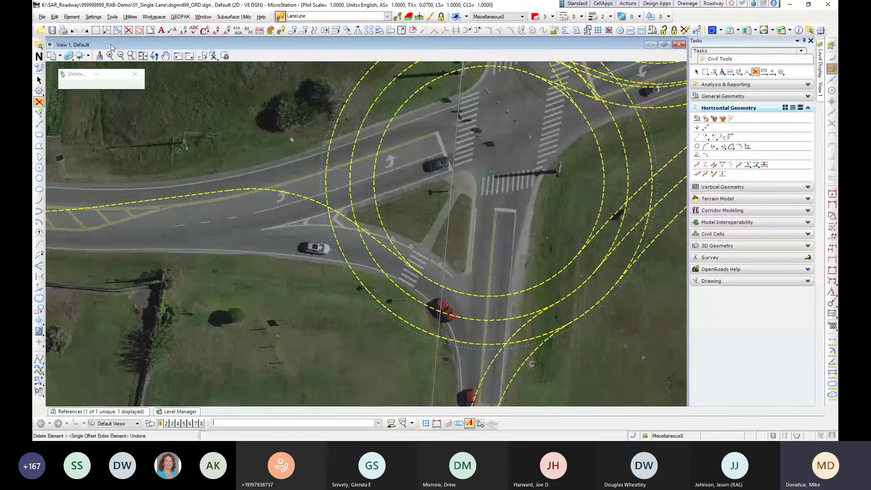
Step: Offset the complete approach lane line by 12 toward the south with Single Offset Entire Element
{"action": "left_click", "coordinate": [747, 165]}
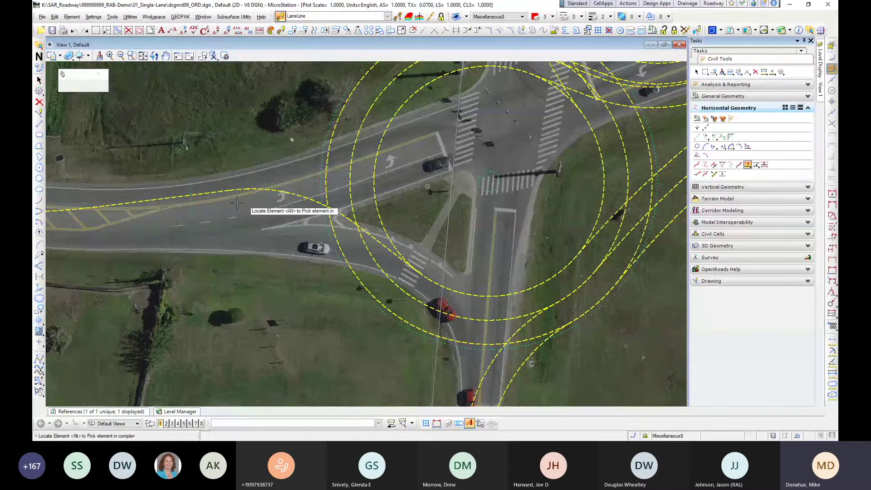
{"action": "left_click", "coordinate": [182, 195]}
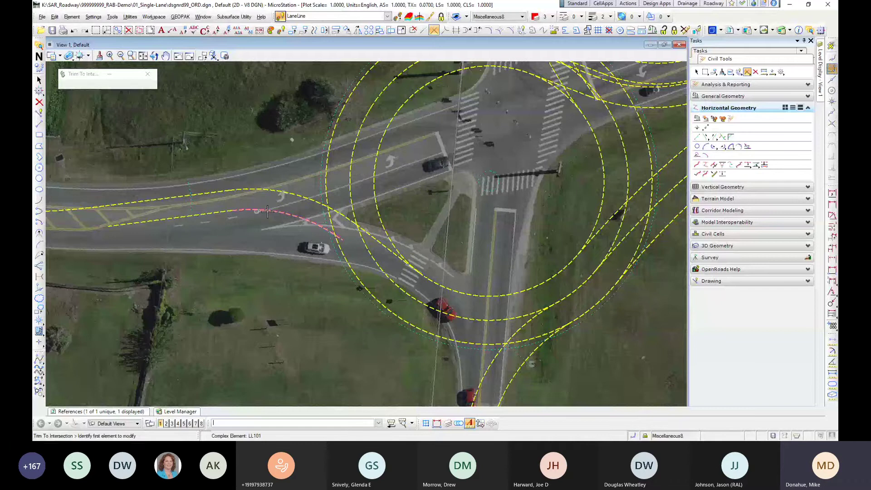
Step: Connect the offset lane line's arc to the roundabout's middle circle with a line between arcs, using 0.00 offsets and Back trim/extend
{"action": "key", "text": "Escape"}
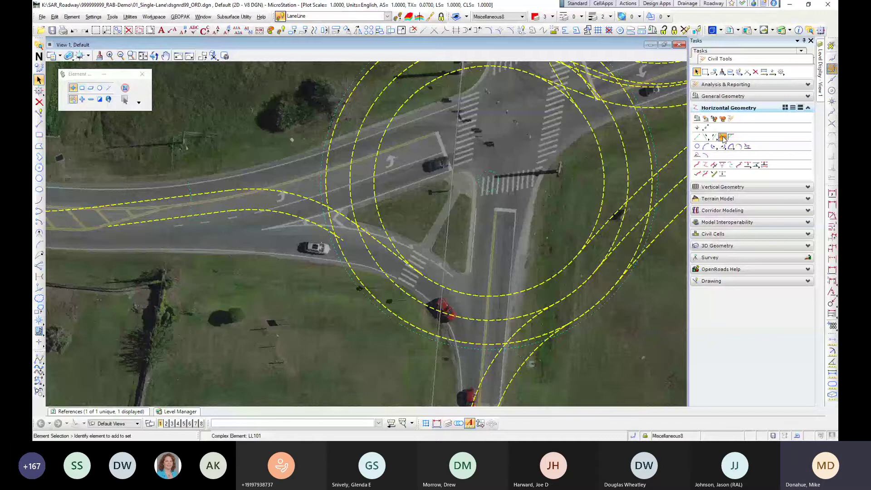
{"action": "left_click", "coordinate": [723, 137]}
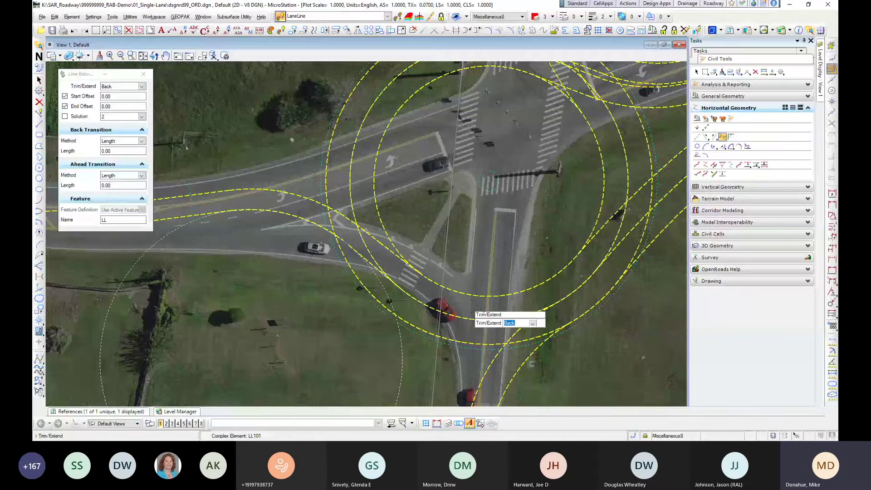
{"action": "left_click", "coordinate": [477, 306]}
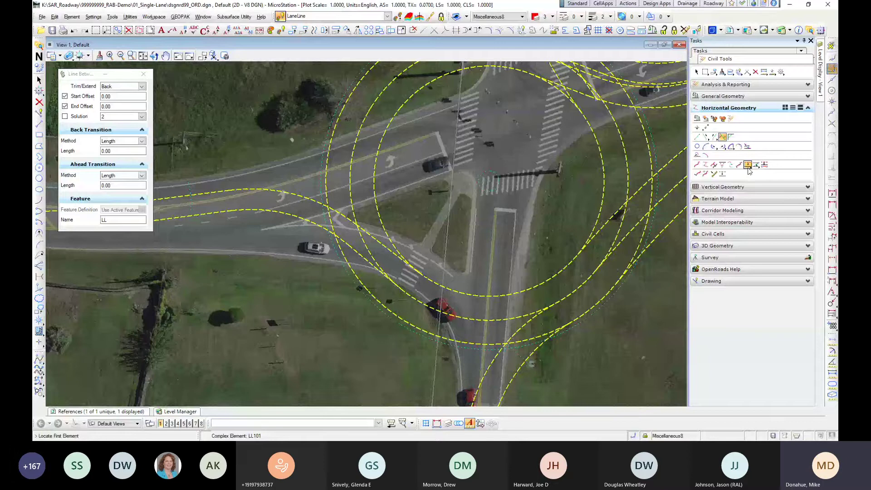
Step: Offset the approach lane line once more toward the road's outer edge, and trim its straight portion to the offset arc
{"action": "left_click", "coordinate": [748, 165]}
{"action": "left_click", "coordinate": [435, 30]}
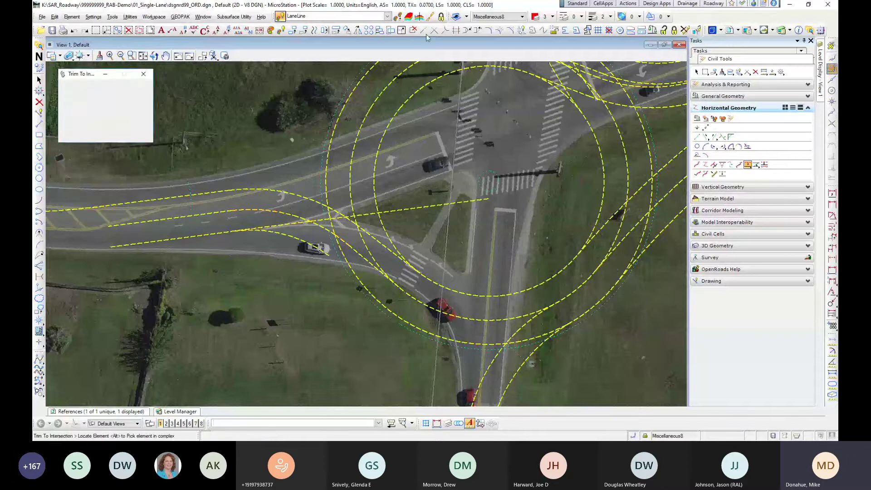
{"action": "left_click", "coordinate": [212, 233]}
{"action": "left_click", "coordinate": [306, 239]}
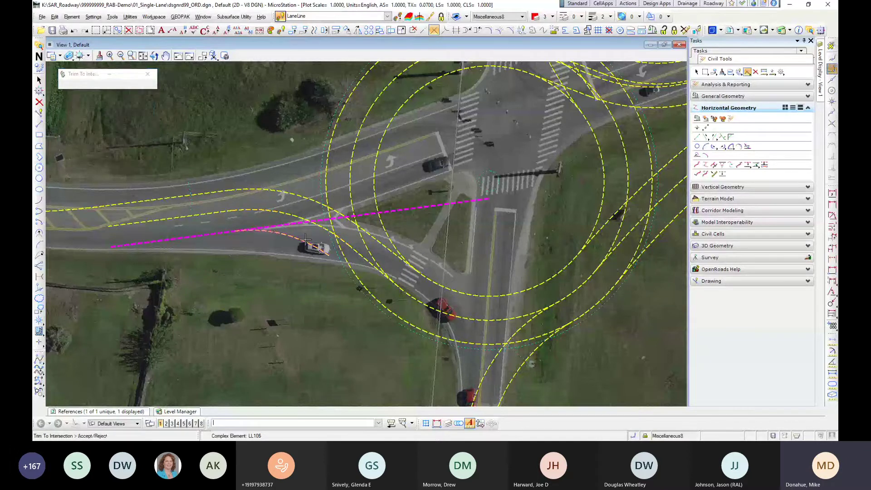
Step: Connect the outermost offset arc to the roundabout's outer circle with a line between arcs, using 0.00 offsets and Back trim/extend
{"action": "left_click", "coordinate": [723, 137]}
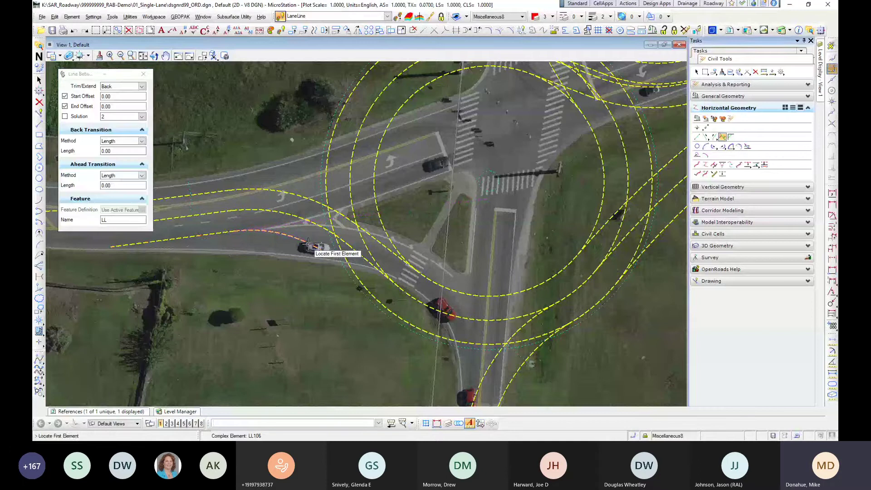
{"action": "left_click", "coordinate": [377, 289]}
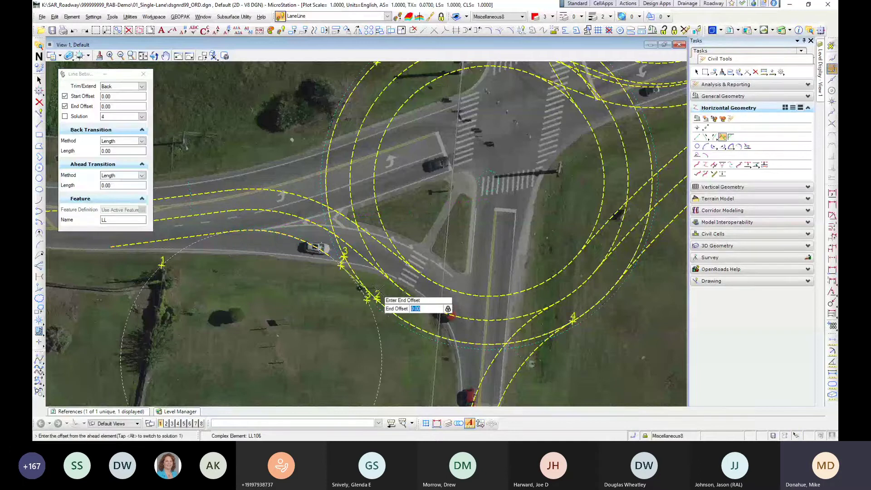
{"action": "left_click", "coordinate": [378, 291]}
{"action": "left_click", "coordinate": [377, 291]}
{"action": "left_click", "coordinate": [377, 291]}
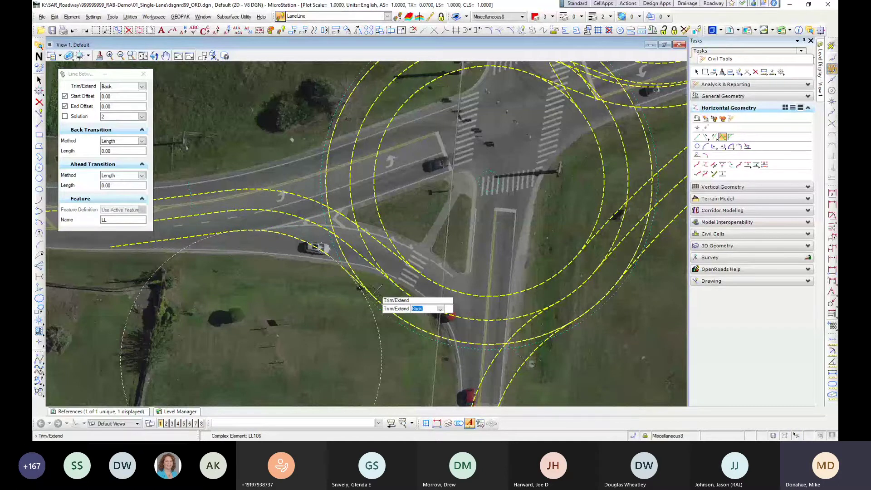
{"action": "left_click", "coordinate": [39, 79]}
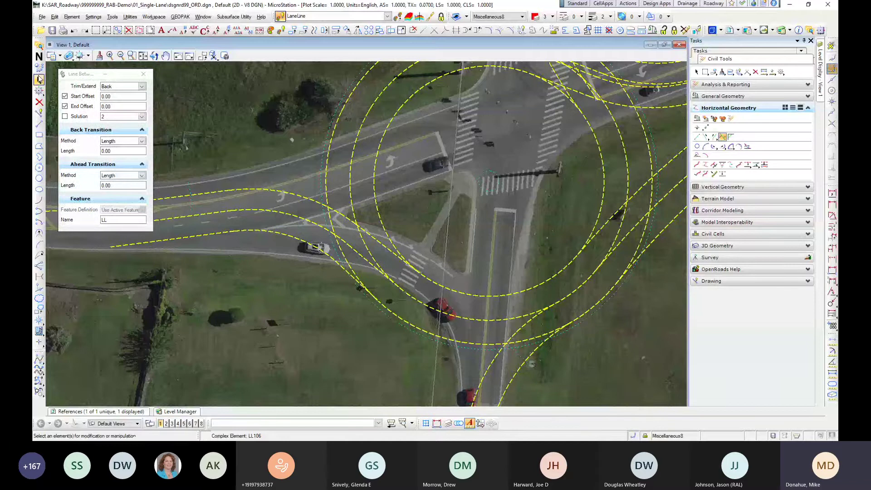
Step: On the next approach, join the middle circle and the approach's straight lane line with a simple arc of radius 360, trim/extend Ahead
{"action": "scroll", "coordinate": [261, 240], "scroll_direction": "down", "scroll_amount": 2}
{"action": "middle_click_drag", "start_coordinate": [497, 309], "coordinate": [384, 263]}
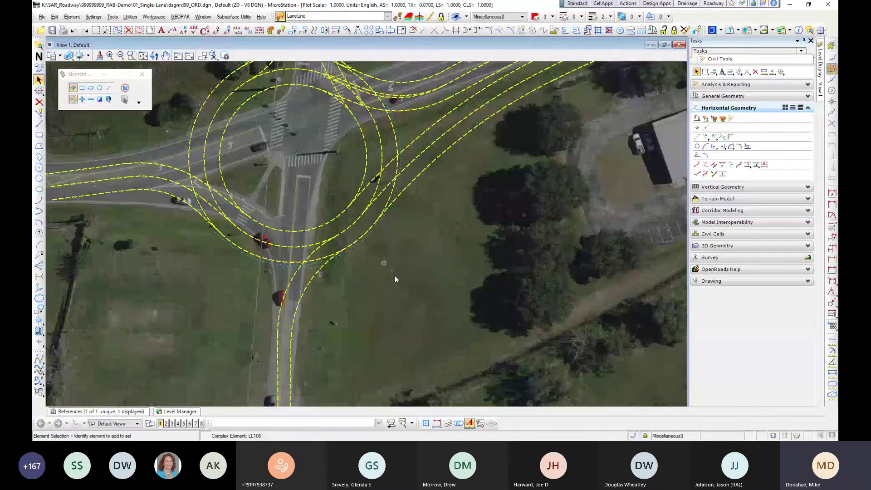
{"action": "middle_click_drag", "start_coordinate": [395, 276], "coordinate": [330, 304], "text": "shift"}
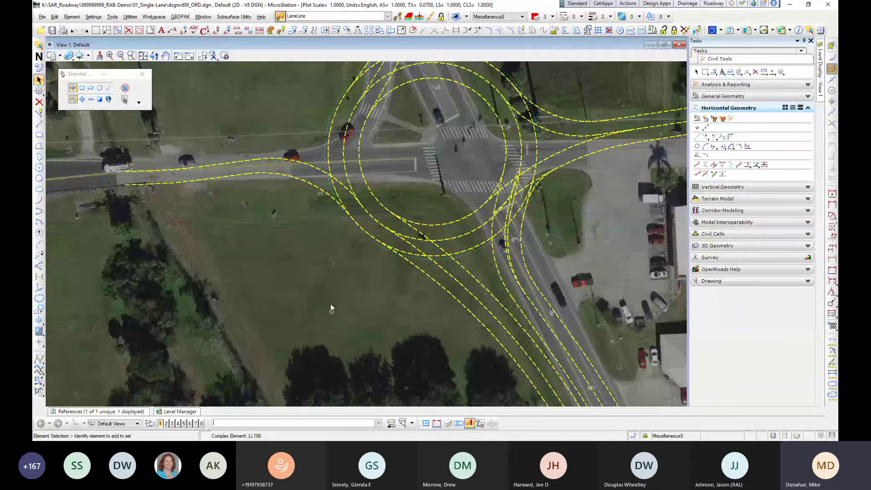
{"action": "middle_click_drag", "start_coordinate": [252, 132], "coordinate": [317, 221]}
{"action": "scroll", "coordinate": [317, 221], "scroll_direction": "up", "scroll_amount": 2}
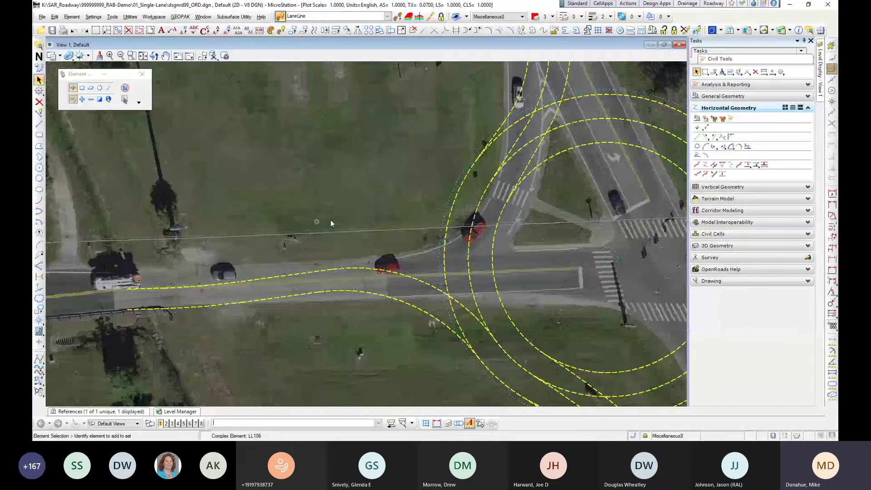
{"action": "middle_click_drag", "start_coordinate": [331, 220], "coordinate": [210, 217]}
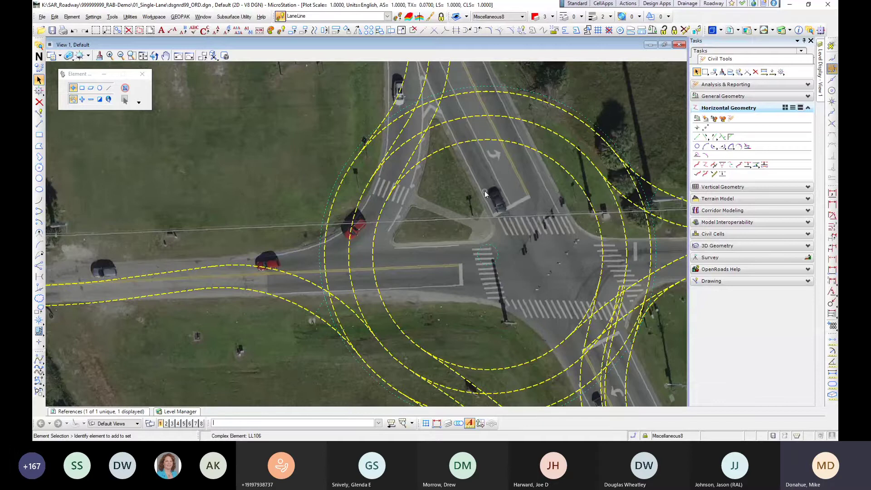
{"action": "middle_click_drag", "start_coordinate": [479, 190], "coordinate": [528, 234]}
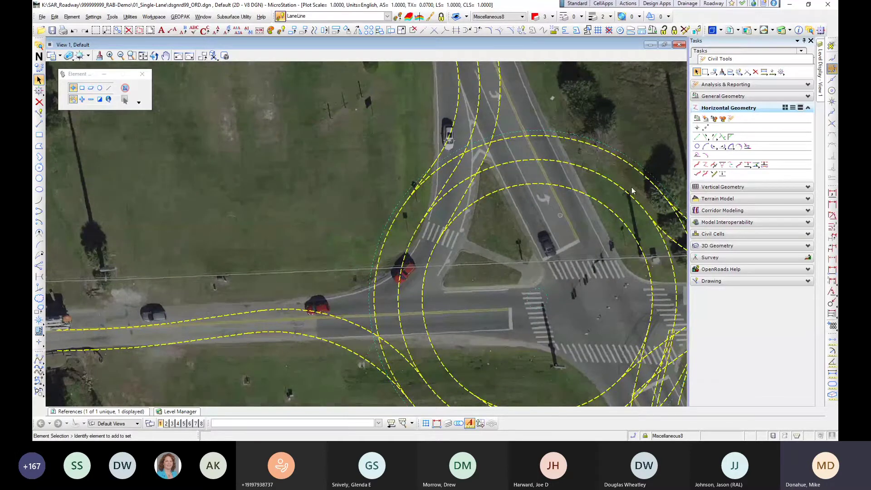
{"action": "left_click", "coordinate": [731, 147]}
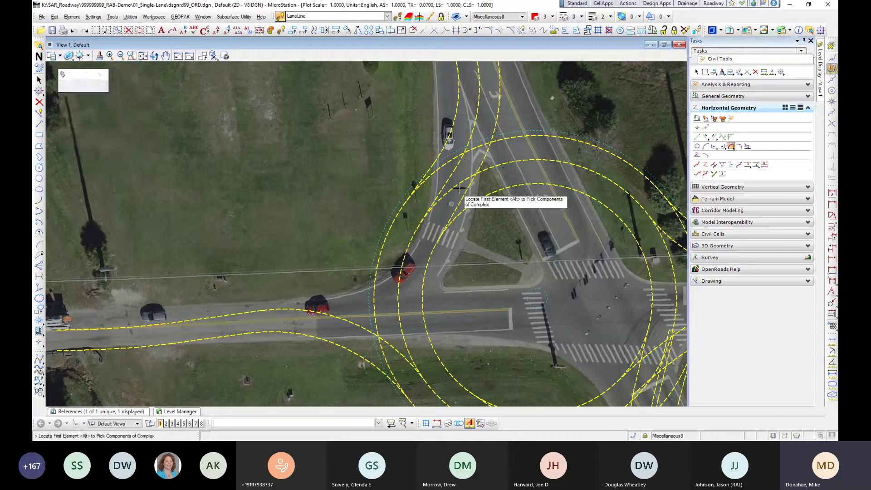
{"action": "left_click", "coordinate": [491, 165]}
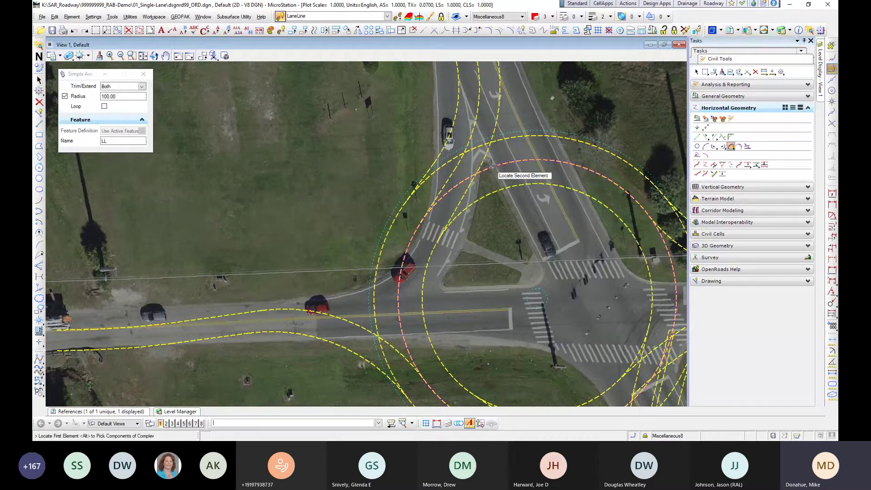
{"action": "left_click", "coordinate": [97, 326]}
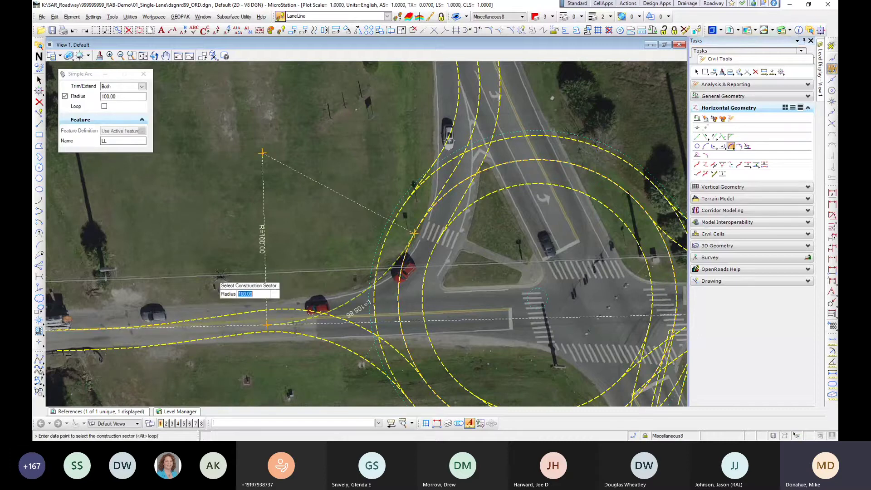
{"action": "scroll", "coordinate": [272, 279], "scroll_direction": "down", "scroll_amount": 2}
{"action": "middle_click_drag", "start_coordinate": [272, 279], "coordinate": [361, 256]}
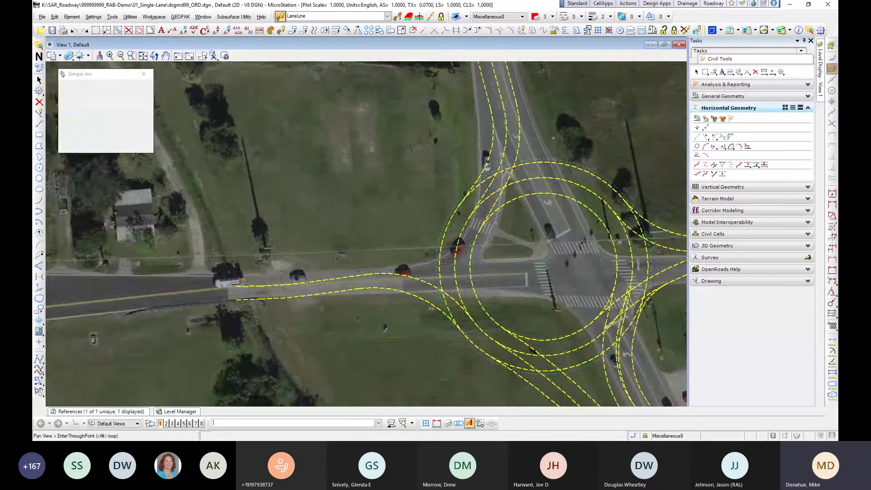
{"action": "scroll", "coordinate": [362, 256], "scroll_direction": "up", "scroll_amount": 1}
{"action": "scroll", "coordinate": [377, 260], "scroll_direction": "up", "scroll_amount": 1}
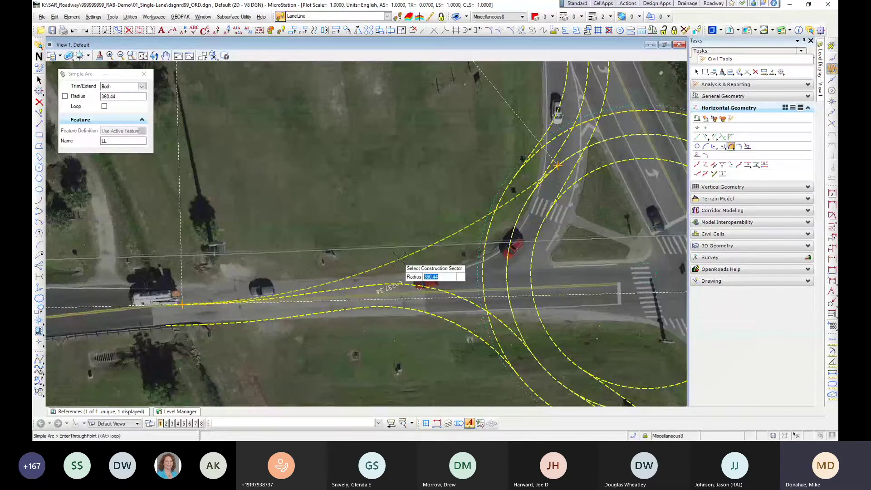
{"action": "type", "text": "360"}
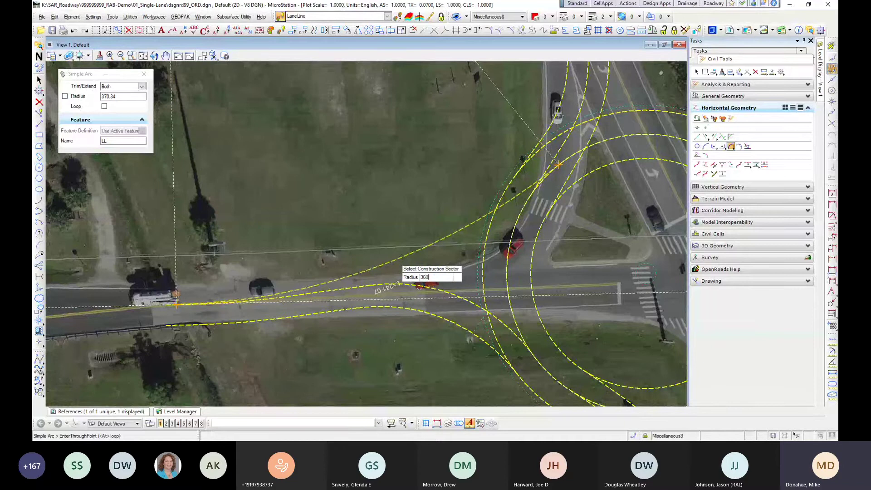
{"action": "key", "text": "Return"}
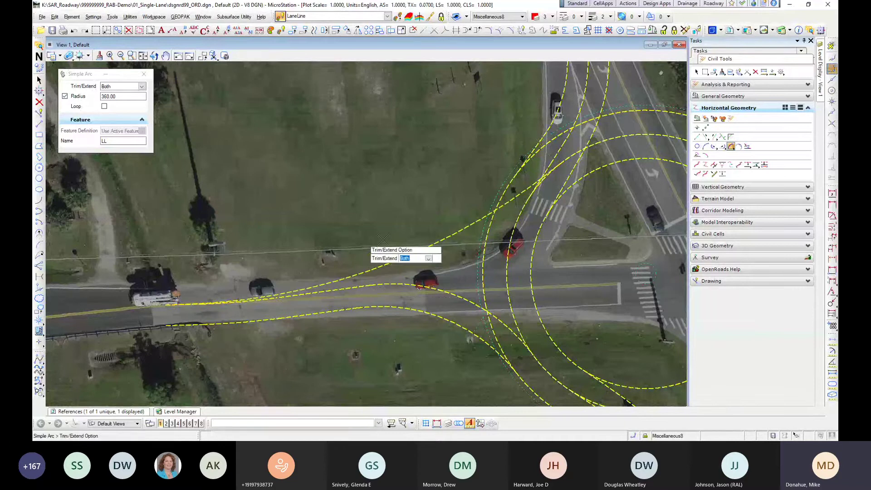
{"action": "left_click", "coordinate": [575, 159]}
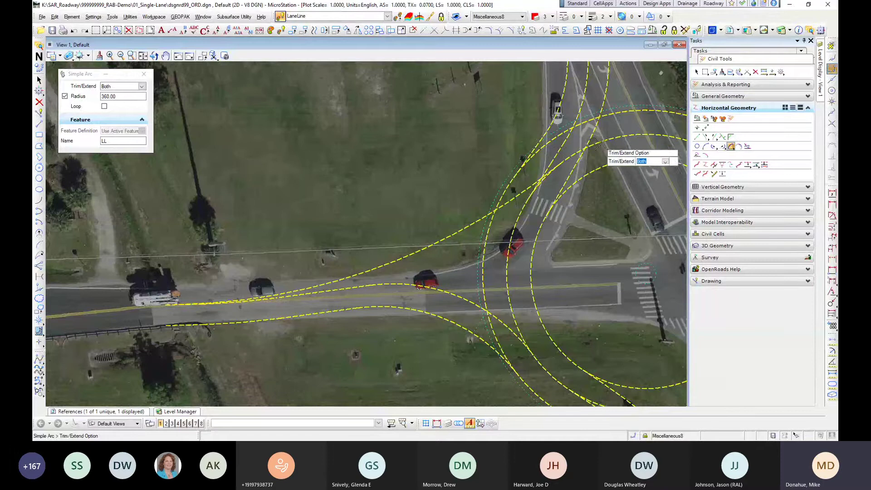
{"action": "key", "text": "Down"}
{"action": "key", "text": "Down"}
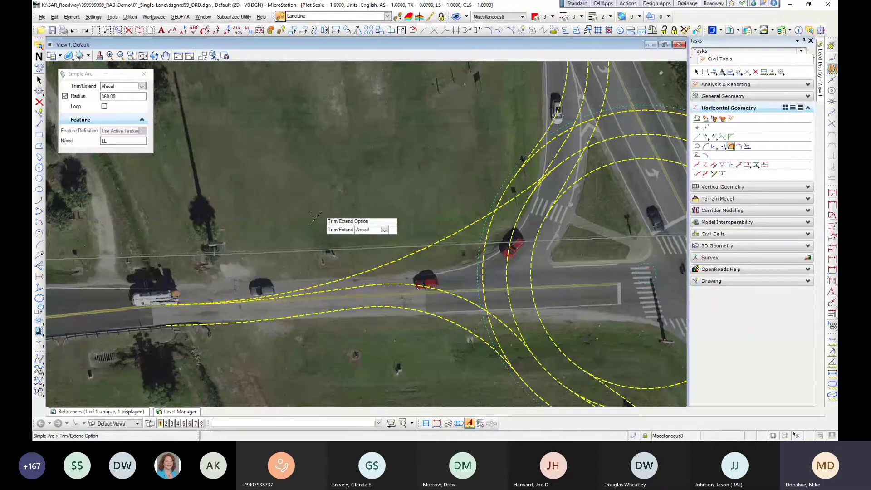
{"action": "left_click", "coordinate": [319, 211]}
Step: Change the Trim/Extend option of the radius 360 arc to None
{"action": "scroll", "coordinate": [179, 309], "scroll_direction": "up", "scroll_amount": 5}
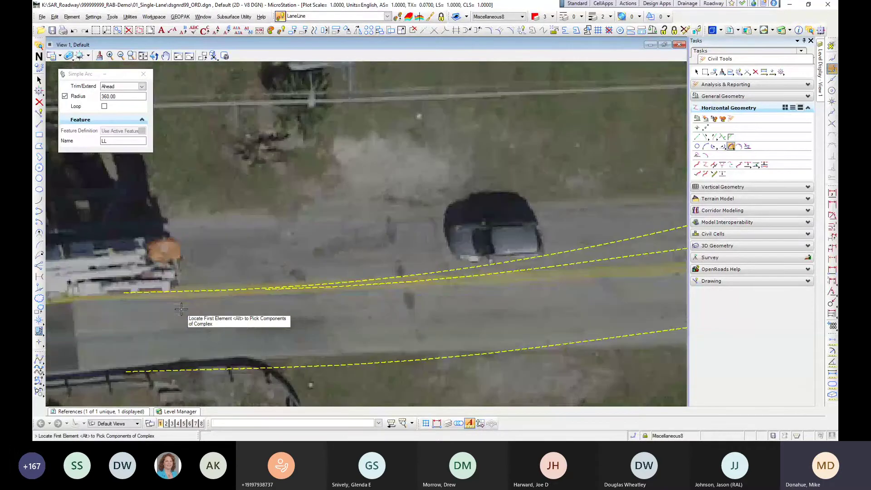
{"action": "left_click", "coordinate": [38, 79]}
{"action": "scroll", "coordinate": [188, 311], "scroll_direction": "up", "scroll_amount": 4}
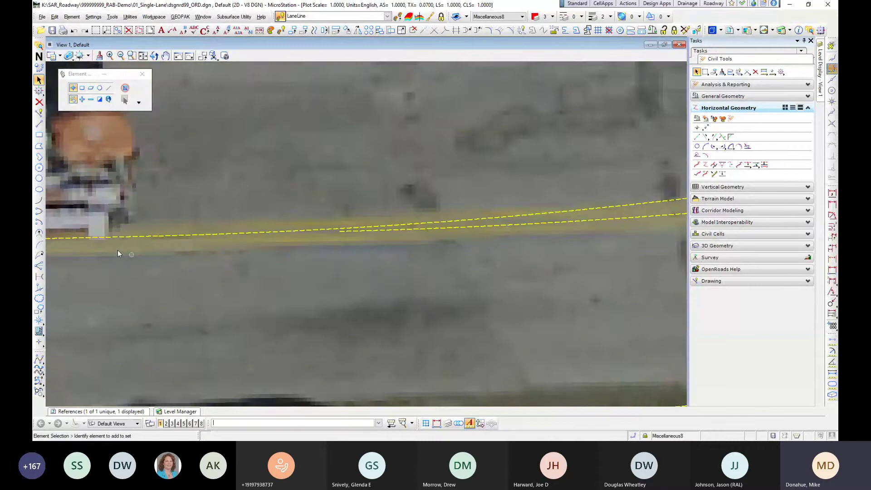
{"action": "left_click", "coordinate": [103, 237]}
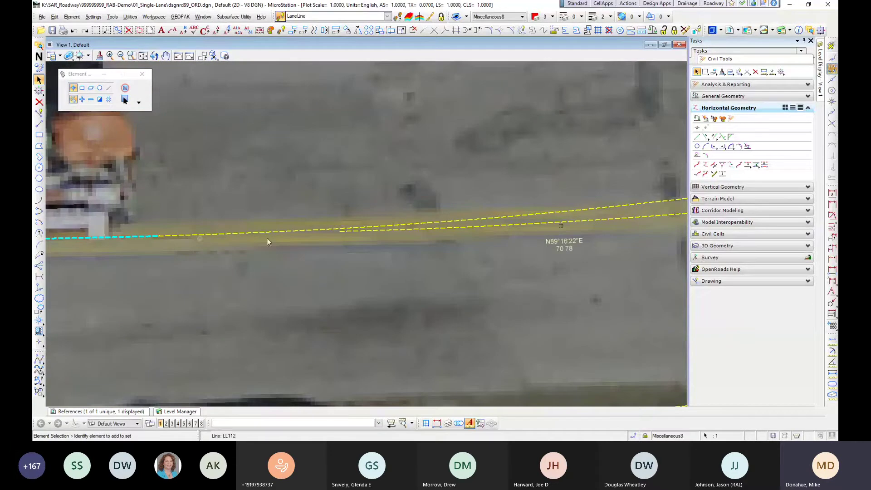
{"action": "left_click", "coordinate": [351, 227]}
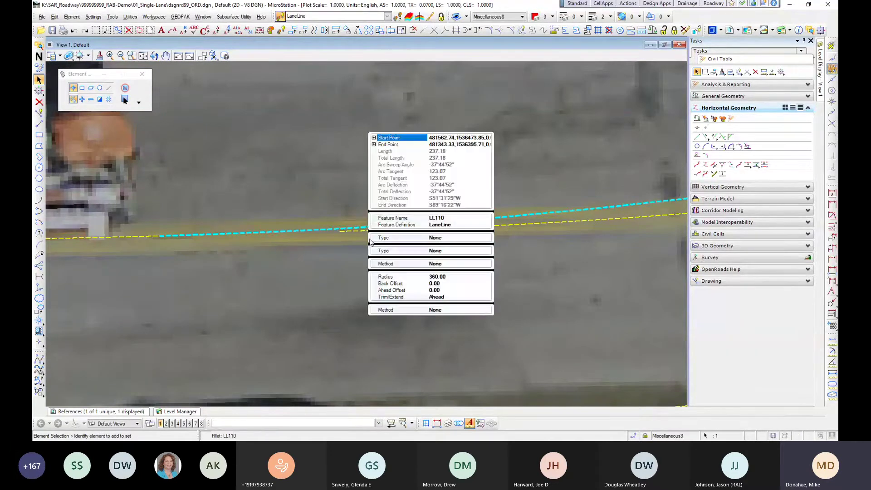
{"action": "left_click", "coordinate": [441, 297]}
{"action": "left_click", "coordinate": [442, 297]}
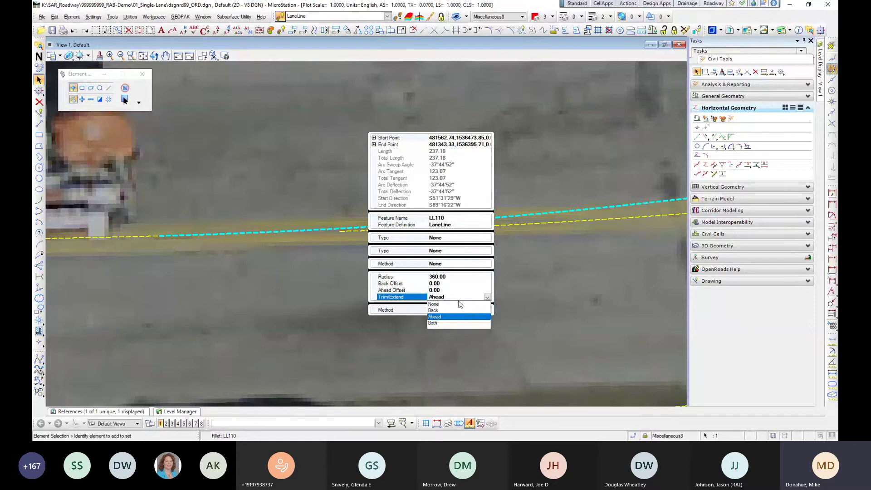
{"action": "left_click", "coordinate": [435, 304]}
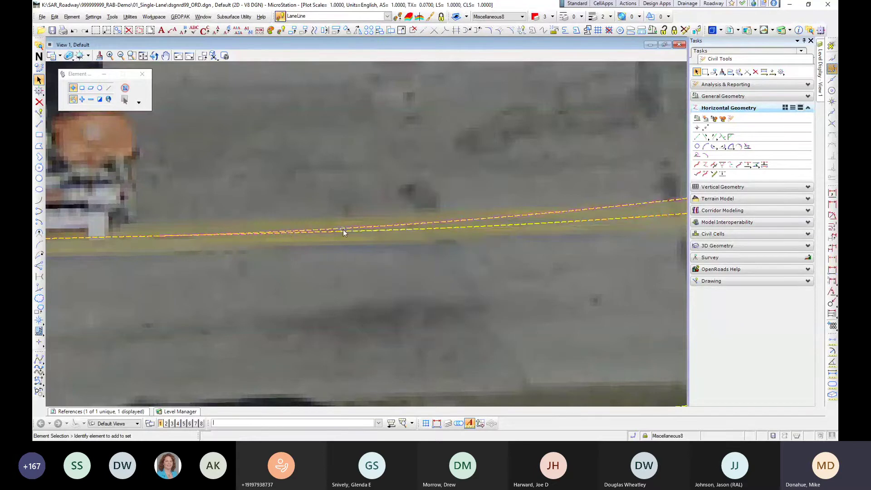
Step: Offset the radius 360 arc by 12 toward the open field with Single Offset Entire Element
{"action": "scroll", "coordinate": [348, 243], "scroll_direction": "down", "scroll_amount": 5}
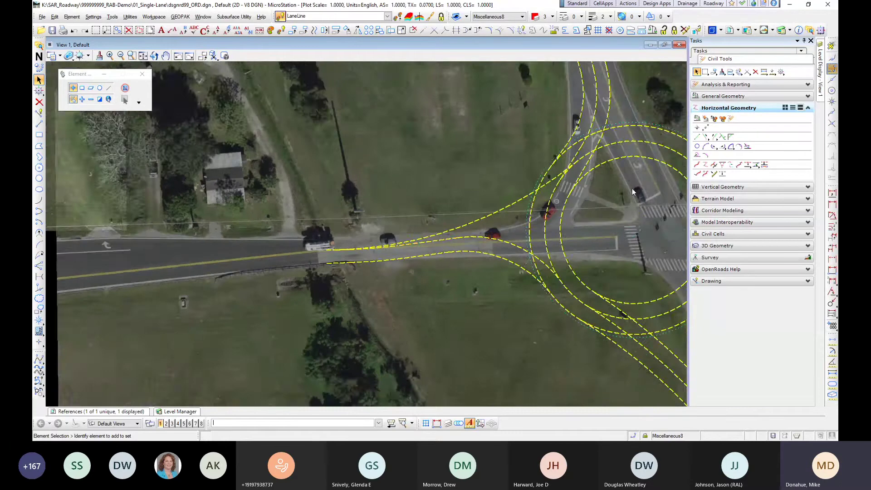
{"action": "left_click", "coordinate": [747, 164]}
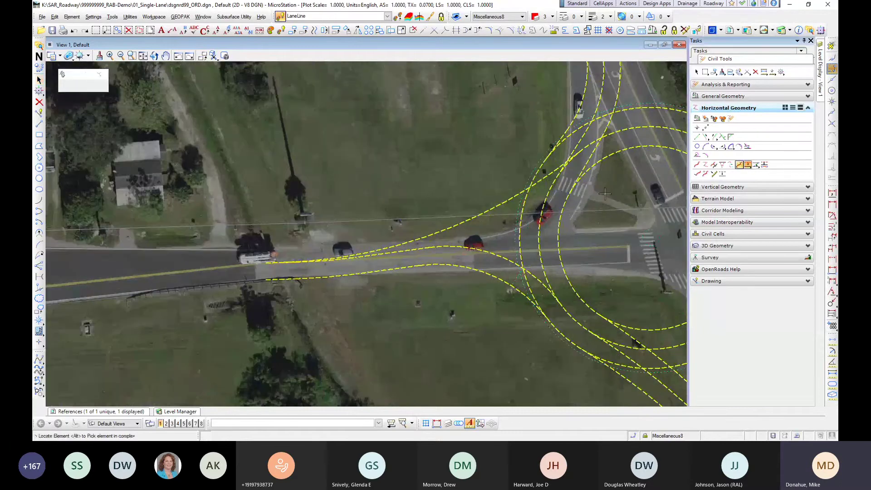
{"action": "left_click", "coordinate": [350, 244]}
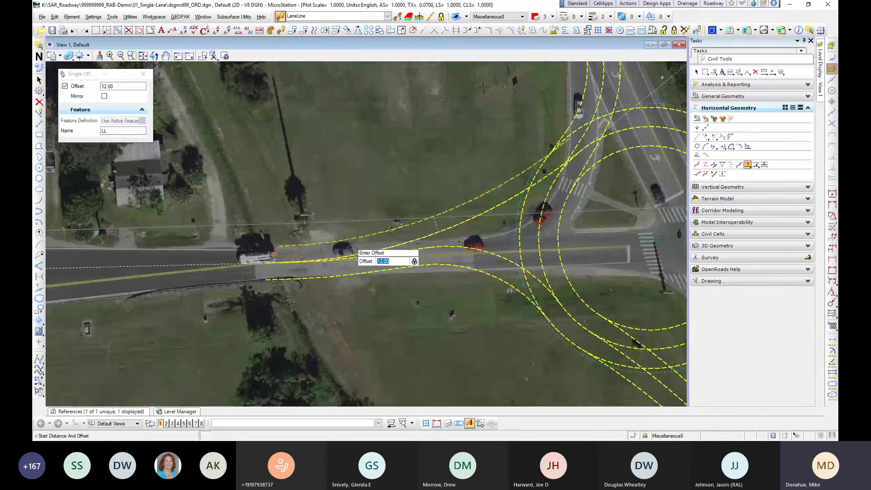
{"action": "left_click", "coordinate": [352, 244]}
{"action": "left_click", "coordinate": [352, 243]}
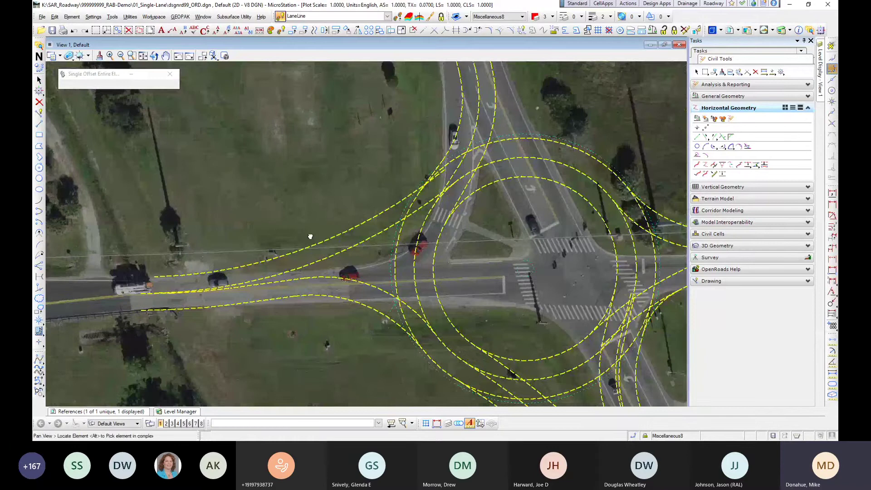
Step: Join the outer offset arcs of the two neighbouring approaches with a simple arc of radius 65 using Both trim/extend
{"action": "scroll", "coordinate": [365, 182], "scroll_direction": "up", "scroll_amount": 2}
{"action": "middle_click_drag", "start_coordinate": [542, 254], "coordinate": [327, 143], "text": "shift"}
{"action": "middle_click_drag", "start_coordinate": [313, 192], "coordinate": [438, 202]}
{"action": "left_click", "coordinate": [731, 146]}
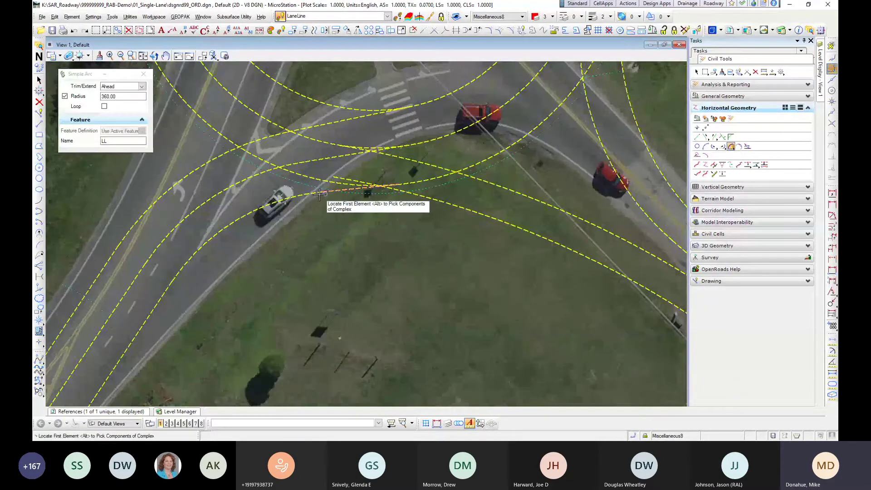
{"action": "left_click", "coordinate": [429, 198]}
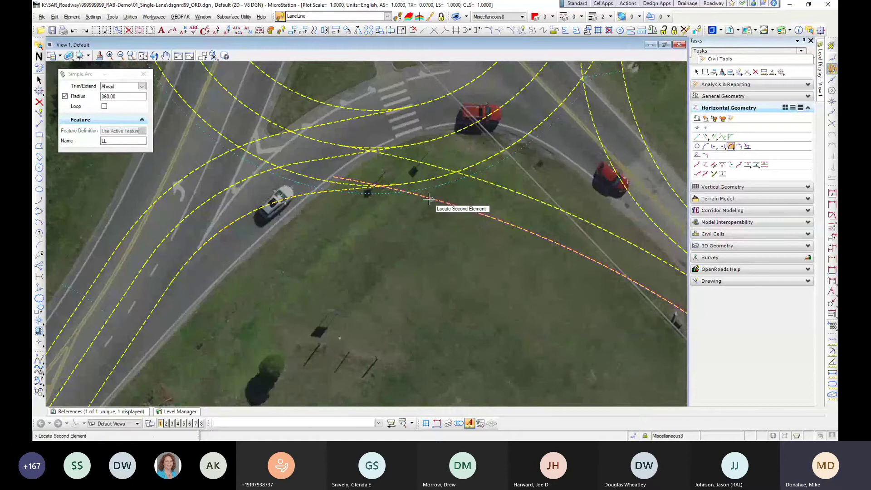
{"action": "left_click", "coordinate": [429, 199]}
{"action": "scroll", "coordinate": [429, 199], "scroll_direction": "up", "scroll_amount": 3}
{"action": "type", "text": "50"}
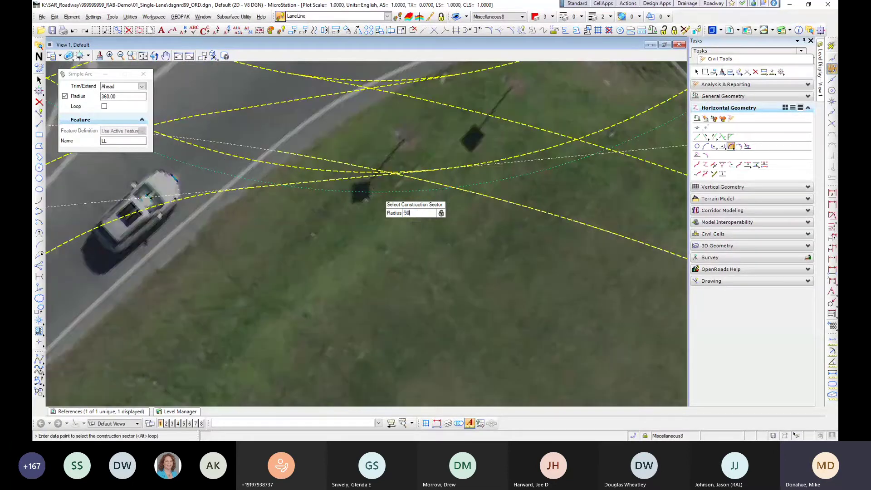
{"action": "key", "text": "Return"}
{"action": "type", "text": "65"}
{"action": "key", "text": "Return"}
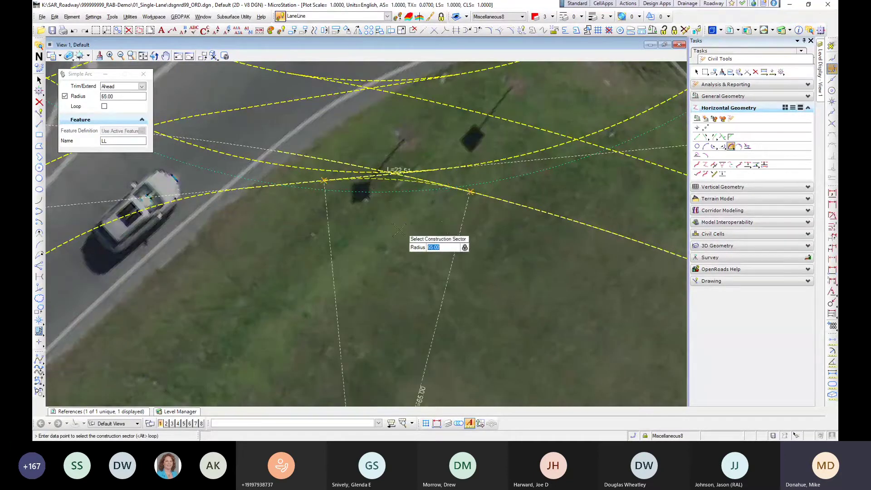
{"action": "left_click", "coordinate": [399, 231]}
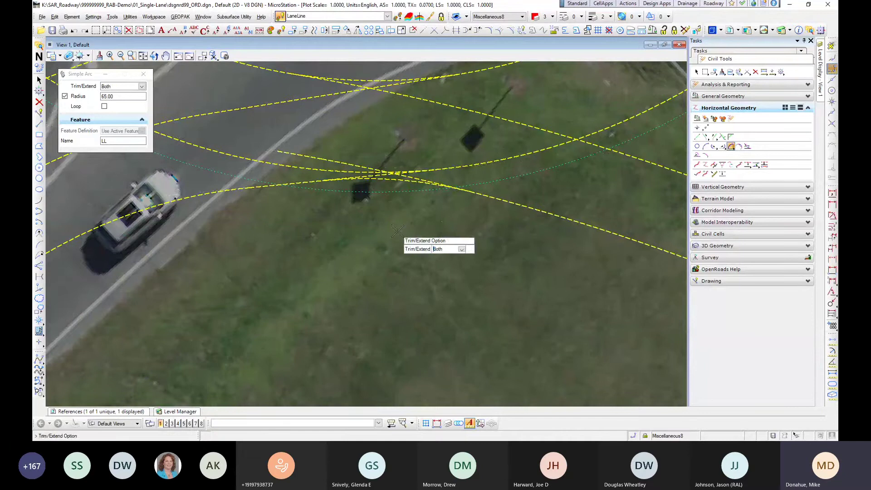
{"action": "left_click", "coordinate": [398, 233]}
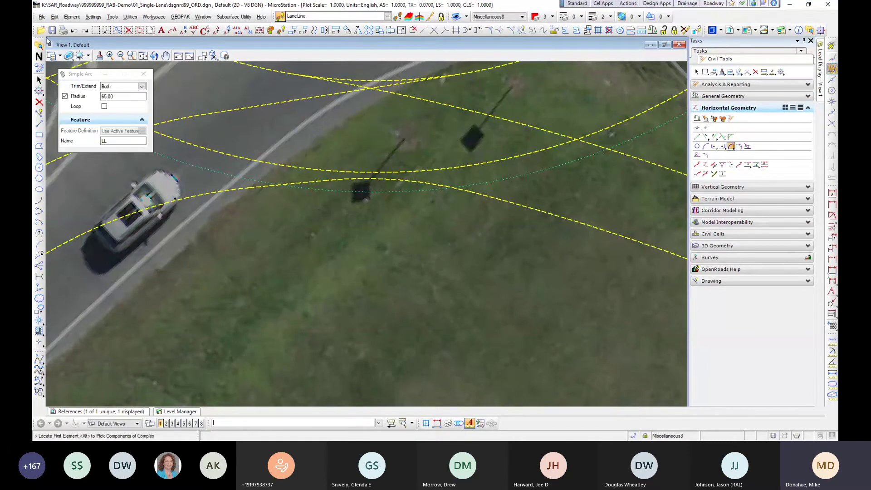
Step: Save the design file and rotate the view back to north up
{"action": "left_click", "coordinate": [39, 46]}
{"action": "left_click", "coordinate": [39, 56]}
{"action": "left_click", "coordinate": [264, 128]}
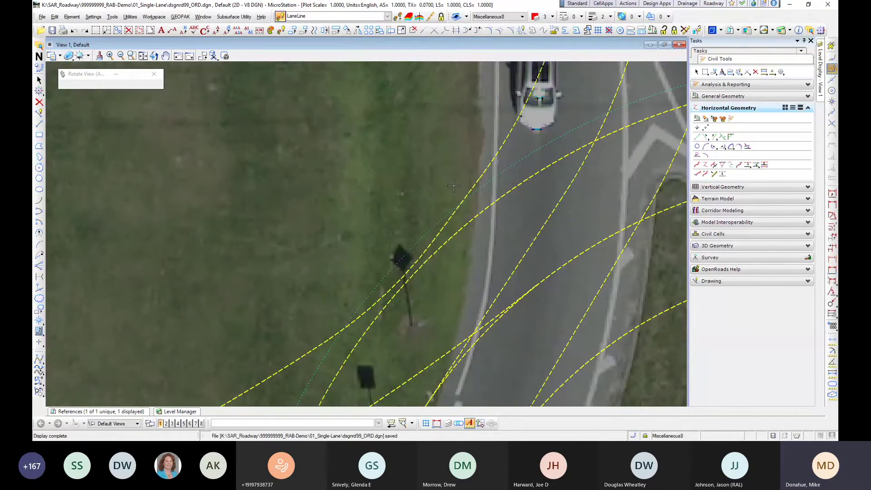
{"action": "right_click", "coordinate": [452, 185]}
Step: Examine how the lane lines of all approaches connect to the roundabout circles and to each other
{"action": "scroll", "coordinate": [454, 187], "scroll_direction": "down", "scroll_amount": 5}
{"action": "scroll", "coordinate": [469, 202], "scroll_direction": "down", "scroll_amount": 5}
{"action": "middle_click_drag", "start_coordinate": [527, 245], "coordinate": [407, 278]}
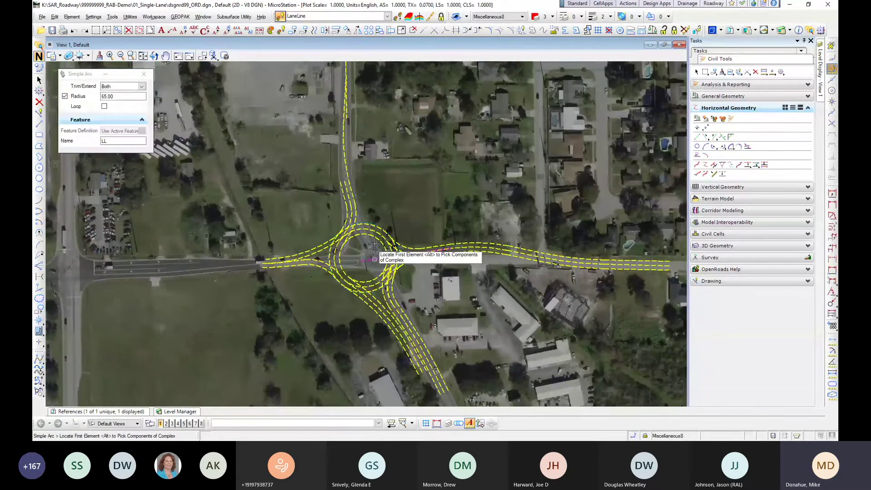
{"action": "scroll", "coordinate": [374, 245], "scroll_direction": "up", "scroll_amount": 5}
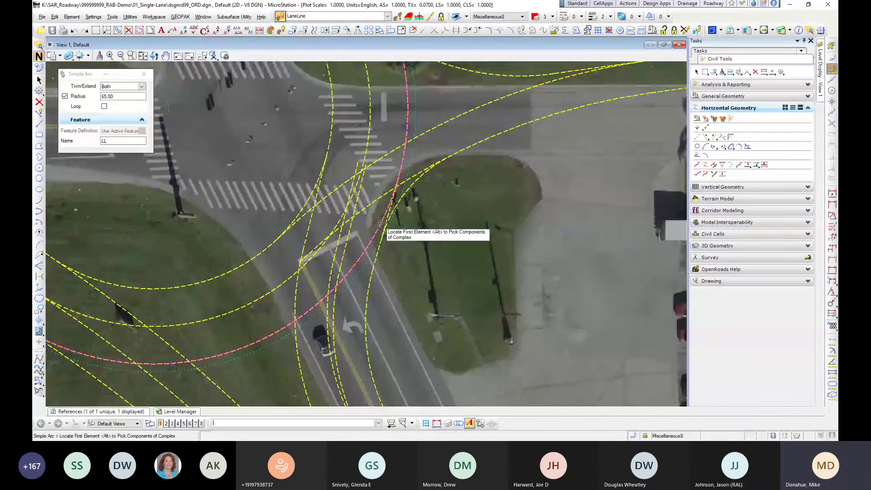
{"action": "scroll", "coordinate": [409, 255], "scroll_direction": "down", "scroll_amount": 5}
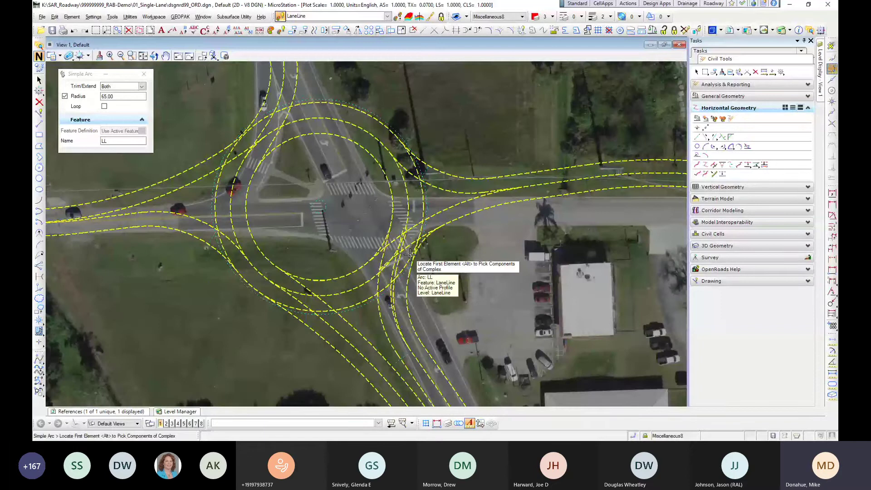
{"action": "scroll", "coordinate": [410, 255], "scroll_direction": "down", "scroll_amount": 1}
{"action": "middle_click_drag", "start_coordinate": [410, 254], "coordinate": [305, 253]}
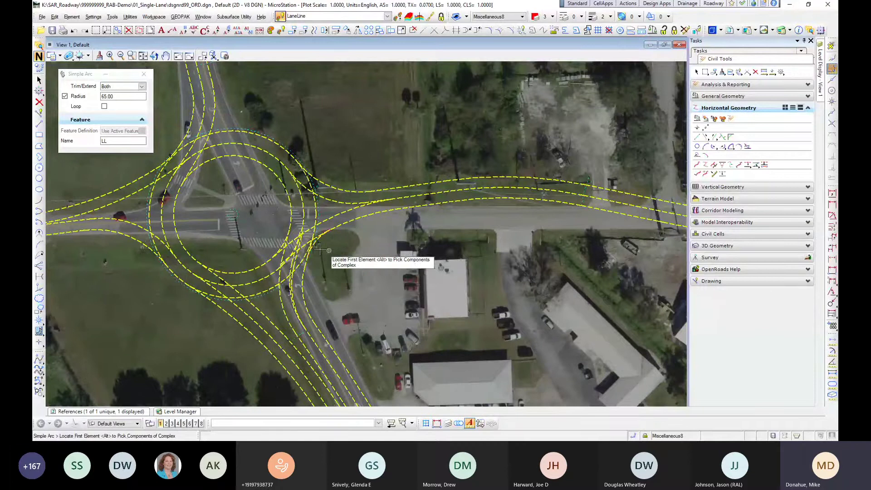
Step: Try a larger radius on the roundabout's outer circle and undo the change
{"action": "key", "text": "Escape"}
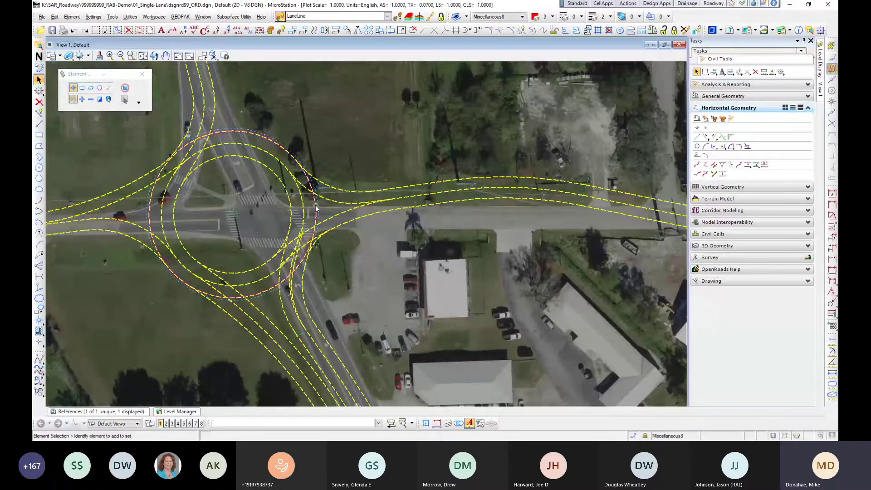
{"action": "left_click", "coordinate": [241, 212]}
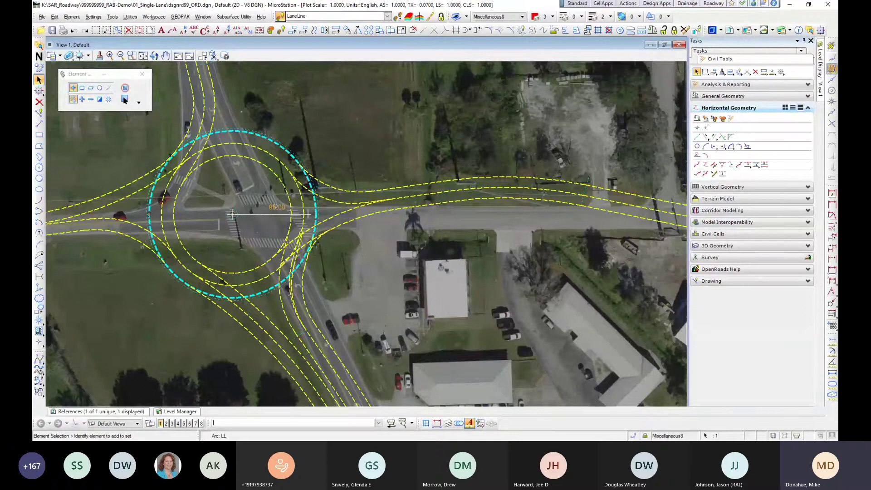
{"action": "left_click", "coordinate": [326, 113]}
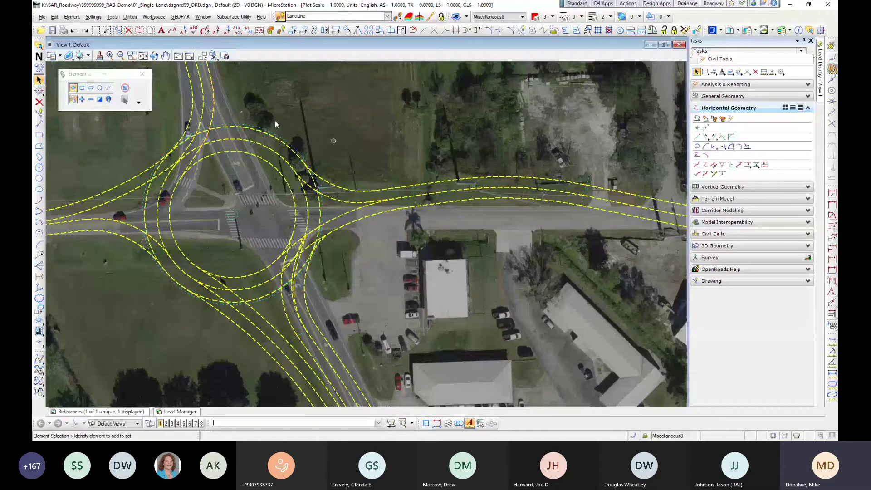
{"action": "left_click", "coordinate": [106, 30]}
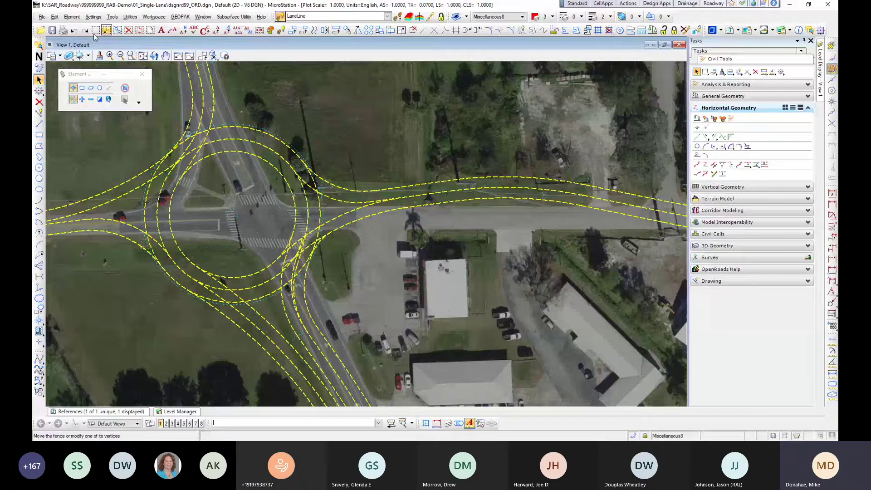
{"action": "key", "text": "ctrl+z"}
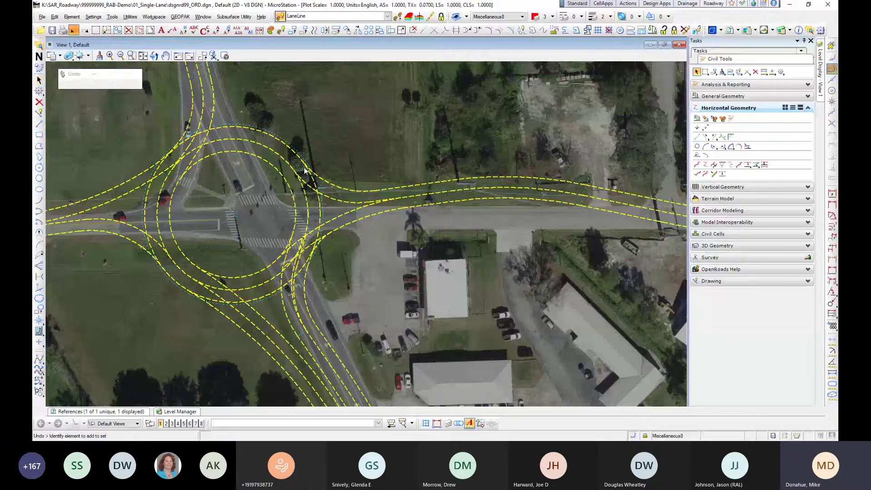
{"action": "middle_click_drag", "start_coordinate": [305, 170], "coordinate": [325, 273]}
{"action": "middle_click_drag", "start_coordinate": [502, 328], "coordinate": [393, 357], "text": "shift"}
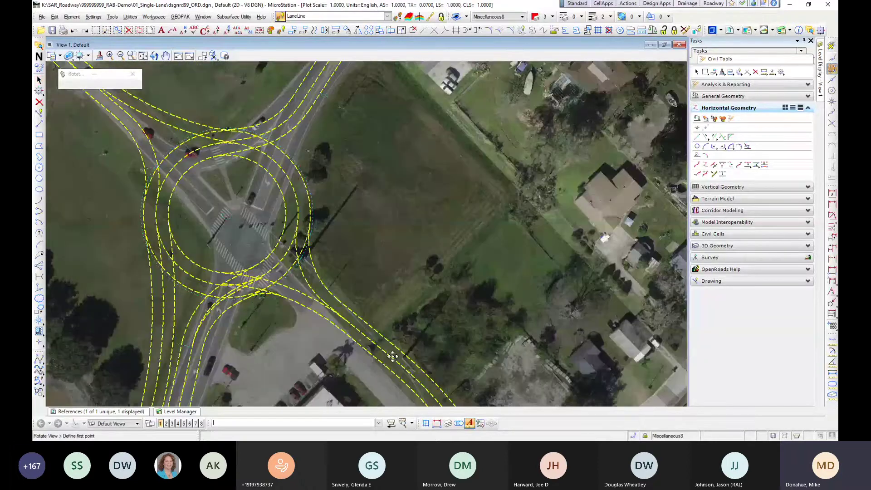
{"action": "key", "text": "ctrl+z"}
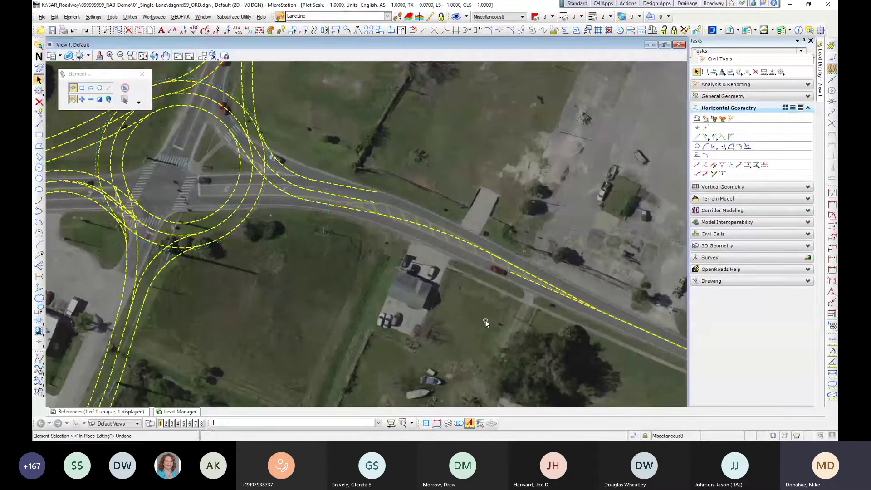
Step: On the next approach, join the inner circle and the straight lane line with a simple arc of radius 450, trim/extend Ahead
{"action": "left_click", "coordinate": [731, 146]}
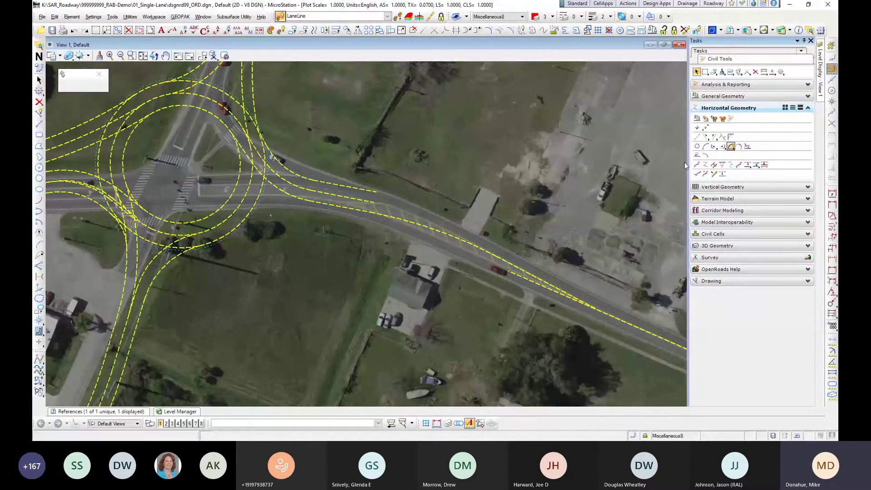
{"action": "left_click", "coordinate": [220, 215]}
{"action": "left_click", "coordinate": [528, 285]}
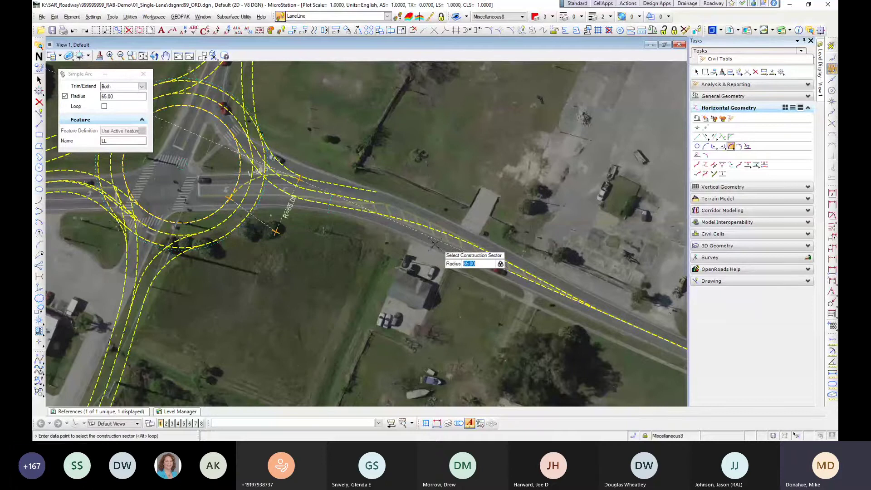
{"action": "key", "text": "End"}
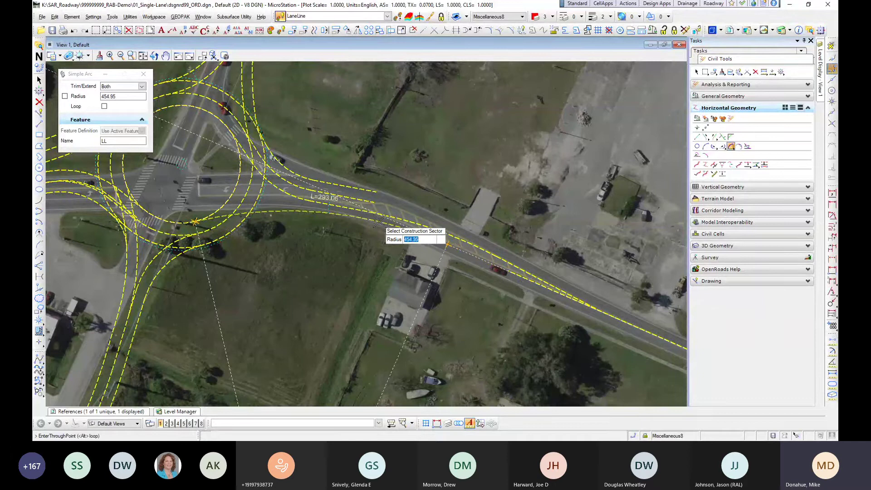
{"action": "type", "text": "450"}
{"action": "key", "text": "Return"}
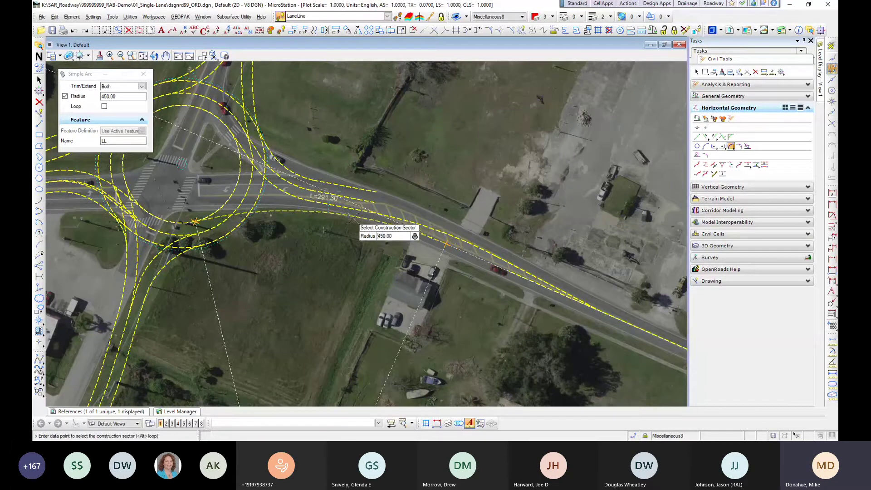
{"action": "key", "text": "Up"}
{"action": "left_click", "coordinate": [353, 223]}
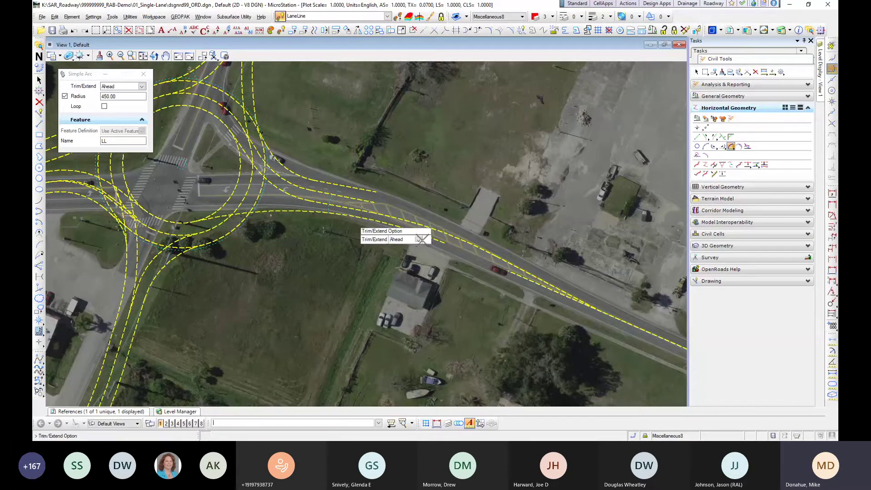
Step: Match the ConstLinesCyanDash feature definition and offset the tangent stretch of the lane line beside the radius 450 arc using Single Offset Partial
{"action": "scroll", "coordinate": [350, 214], "scroll_direction": "up", "scroll_amount": 3}
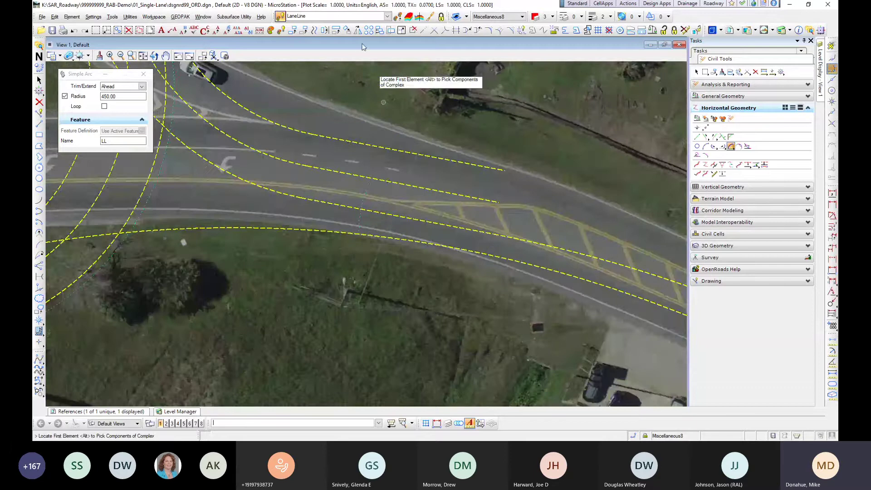
{"action": "left_click", "coordinate": [399, 16]}
{"action": "left_click", "coordinate": [363, 210]}
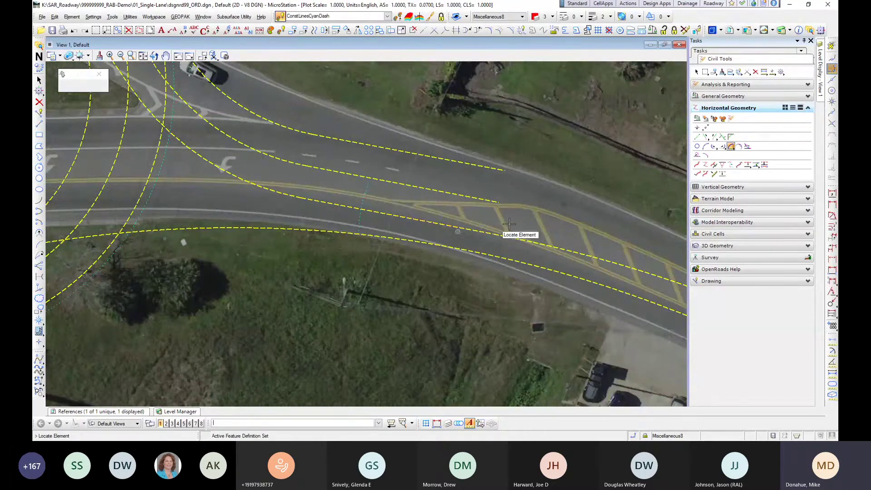
{"action": "left_click", "coordinate": [748, 165]}
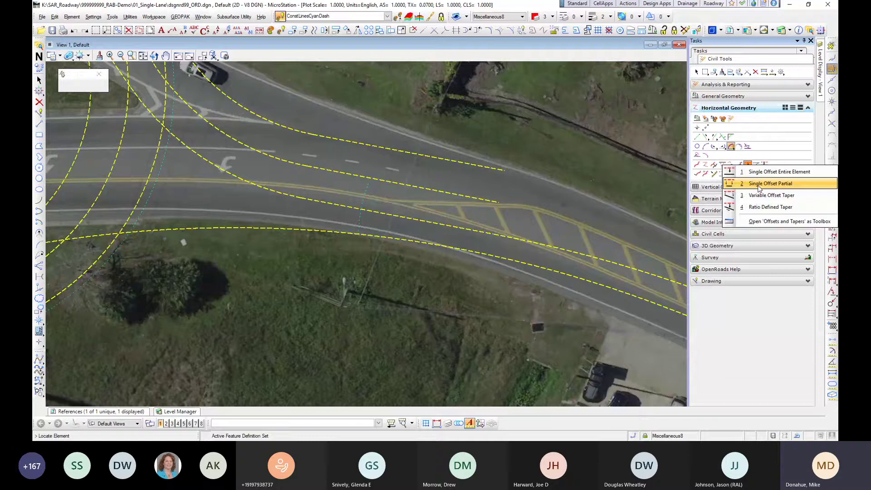
{"action": "left_click", "coordinate": [781, 188]}
{"action": "left_click", "coordinate": [338, 207]}
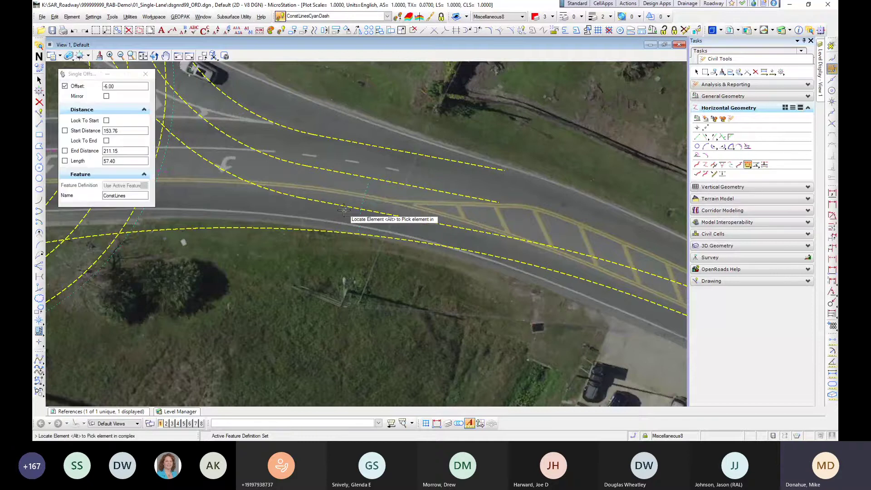
{"action": "scroll", "coordinate": [313, 204], "scroll_direction": "up", "scroll_amount": 1}
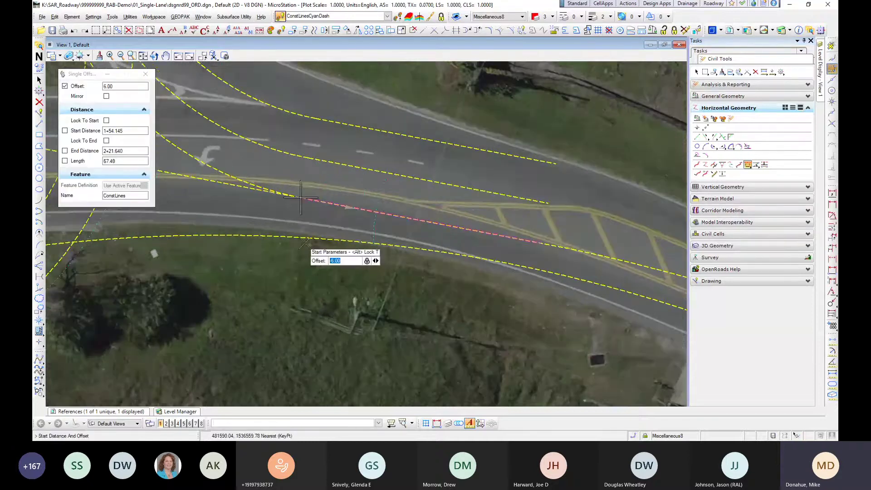
{"action": "left_click", "coordinate": [303, 239]}
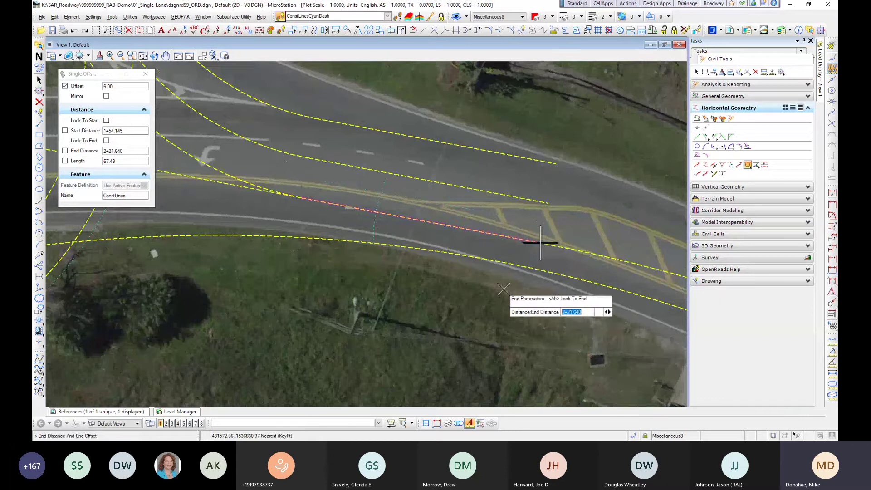
{"action": "left_click", "coordinate": [518, 233]}
Step: Set the partial construction line's offset to 6.00, on the radius 450 arc's side of the lane line
{"action": "left_click", "coordinate": [39, 81]}
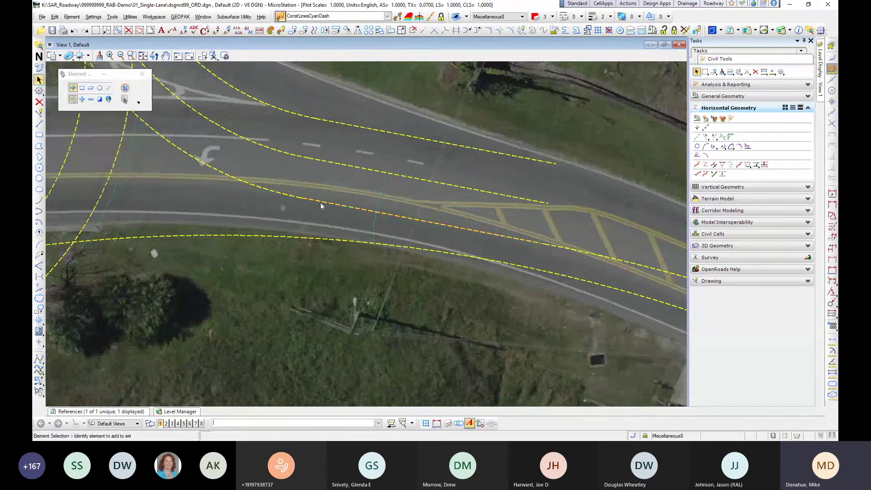
{"action": "left_click", "coordinate": [358, 188]}
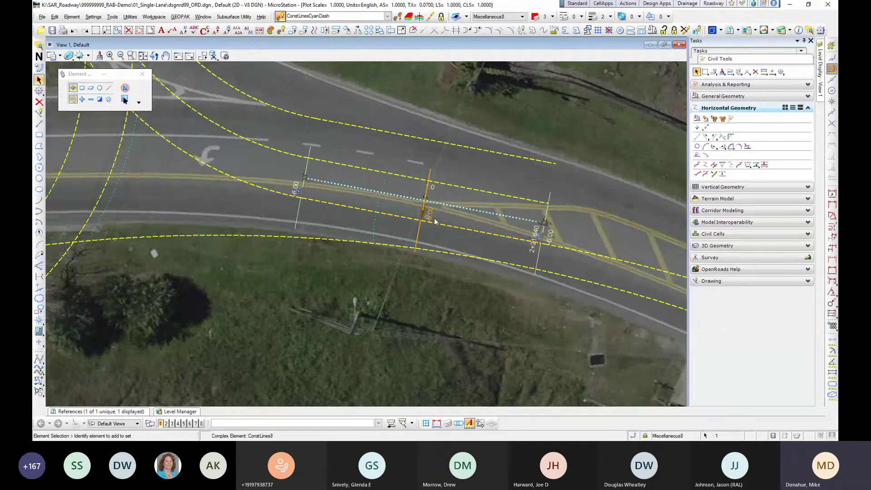
{"action": "left_click", "coordinate": [432, 211]}
{"action": "type", "text": "6"}
{"action": "key", "text": "Return"}
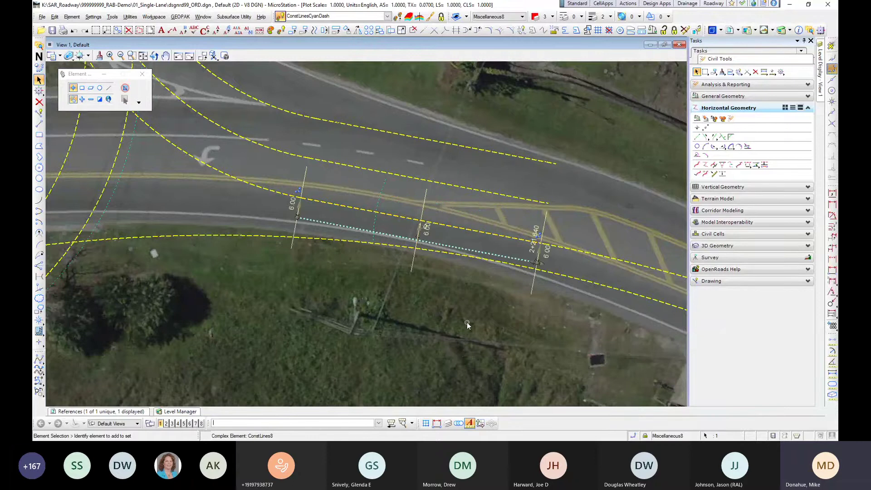
{"action": "left_click", "coordinate": [467, 323]}
Step: Offset the straight lane line beyond the approach curve by -12.00, toward the house, using Single Offset Partial
{"action": "scroll", "coordinate": [407, 243], "scroll_direction": "down", "scroll_amount": 3}
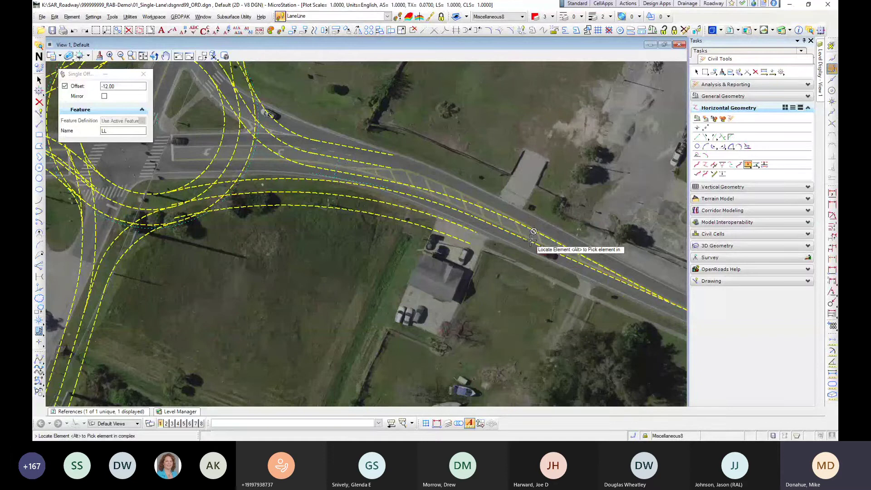
{"action": "left_click", "coordinate": [39, 81]}
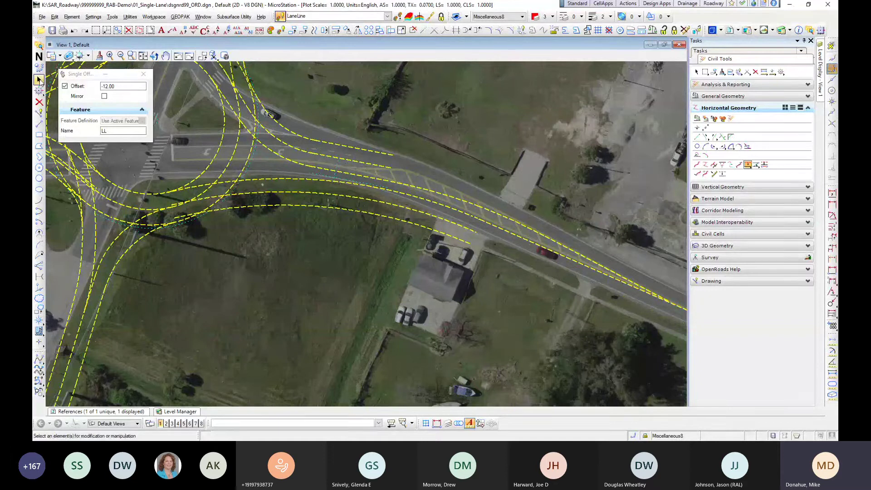
{"action": "left_click", "coordinate": [560, 258]}
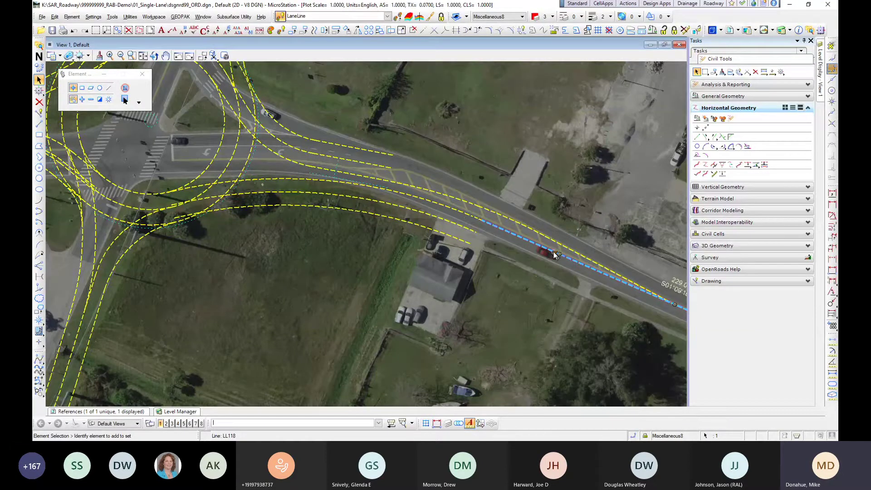
{"action": "left_click", "coordinate": [539, 264]}
{"action": "left_click", "coordinate": [747, 165]}
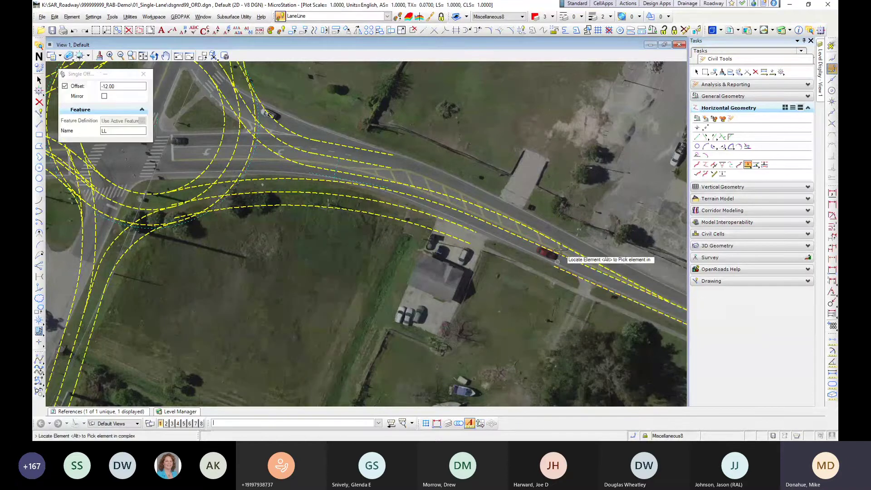
Step: Pull the start of the offset straight line back along its parent line toward the approach curve
{"action": "left_click", "coordinate": [40, 80]}
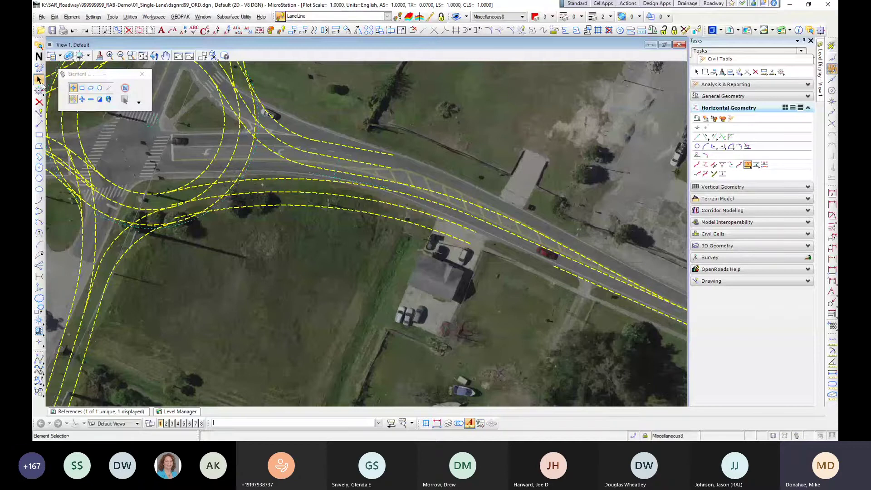
{"action": "left_click", "coordinate": [509, 232]}
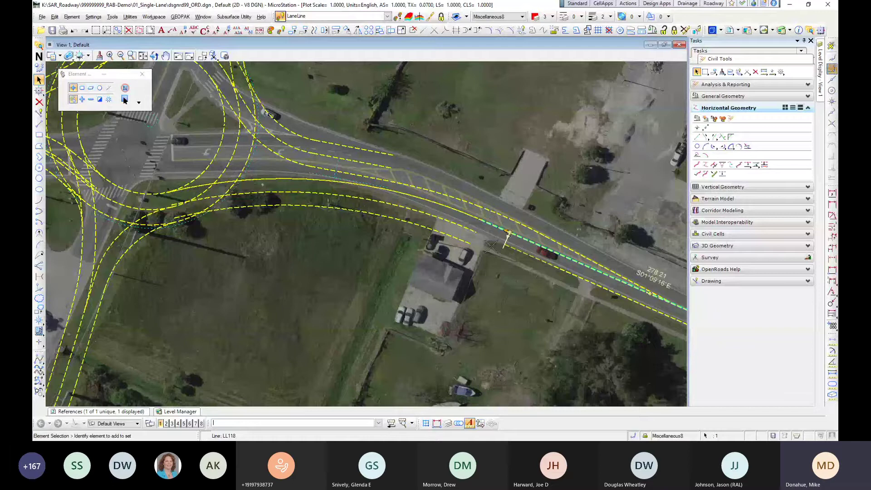
{"action": "left_click", "coordinate": [491, 247]}
Step: Offset the straight lane line another -12.00 toward the house and trim the straight offsets to intersect the curved lane lines
{"action": "left_click", "coordinate": [747, 164]}
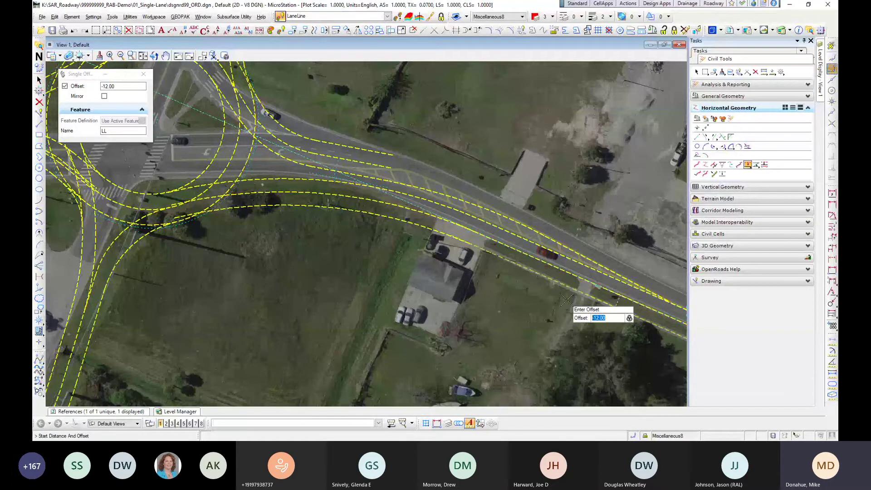
{"action": "left_click", "coordinate": [434, 31]}
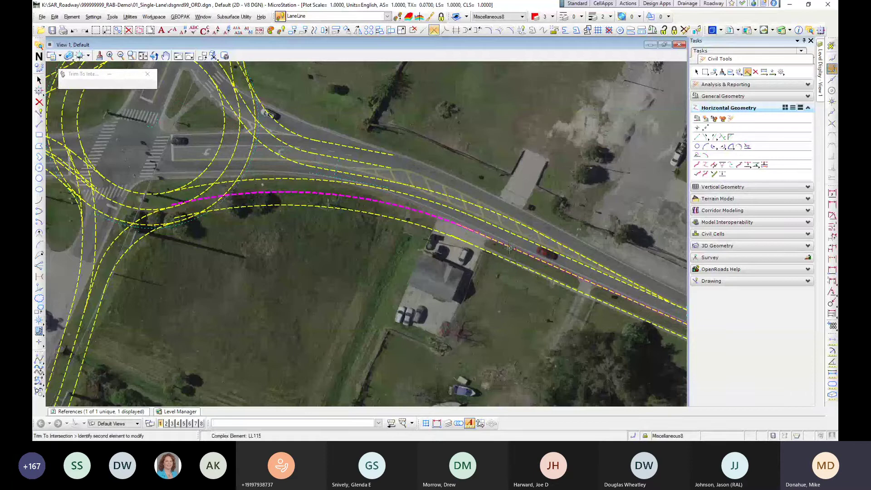
{"action": "left_click", "coordinate": [422, 225]}
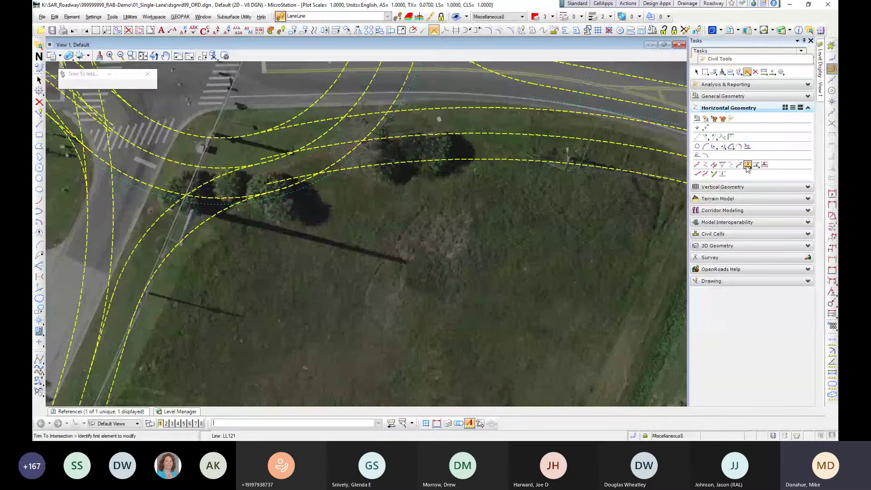
{"action": "left_click", "coordinate": [731, 146]}
{"action": "left_click", "coordinate": [388, 165]}
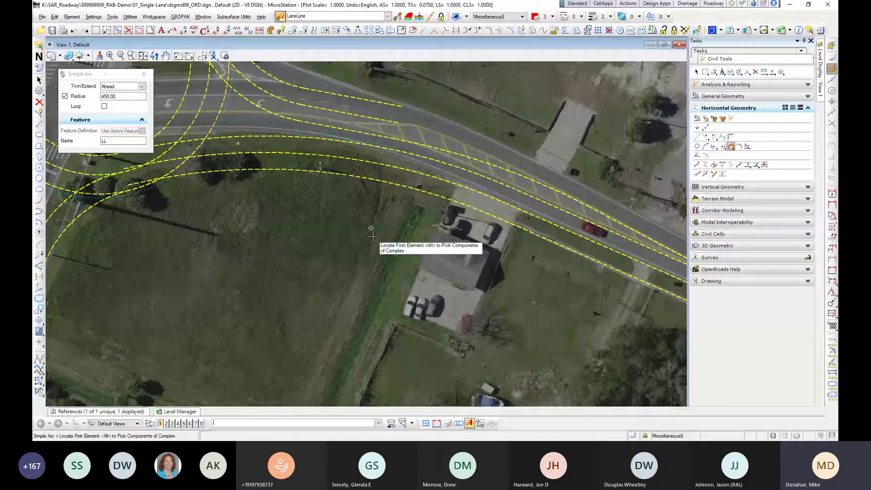
{"action": "middle_click_drag", "start_coordinate": [374, 237], "coordinate": [325, 267]}
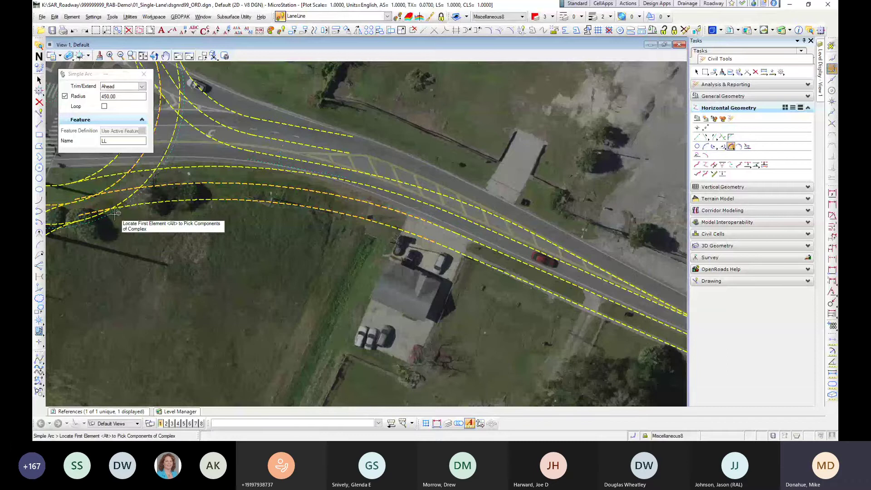
{"action": "scroll", "coordinate": [262, 248], "scroll_direction": "down", "scroll_amount": 5}
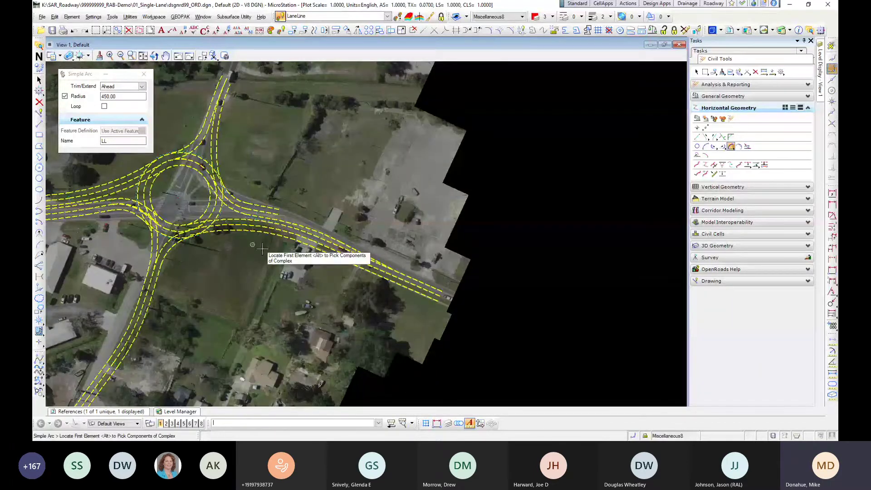
{"action": "key", "text": "Escape"}
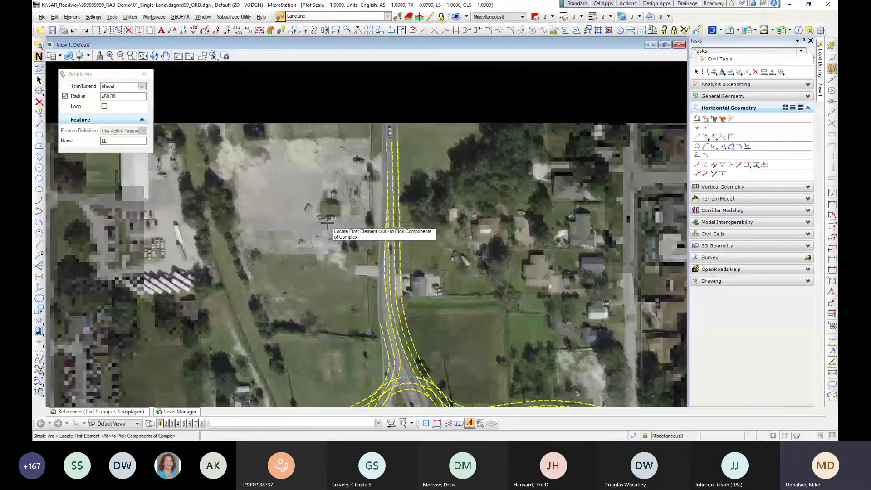
Step: Review the lane line layout on all four approaches, then examine the geometry around the roundabout's circles
{"action": "scroll", "coordinate": [358, 196], "scroll_direction": "down", "scroll_amount": 3}
{"action": "middle_click_drag", "start_coordinate": [357, 196], "coordinate": [315, 151]}
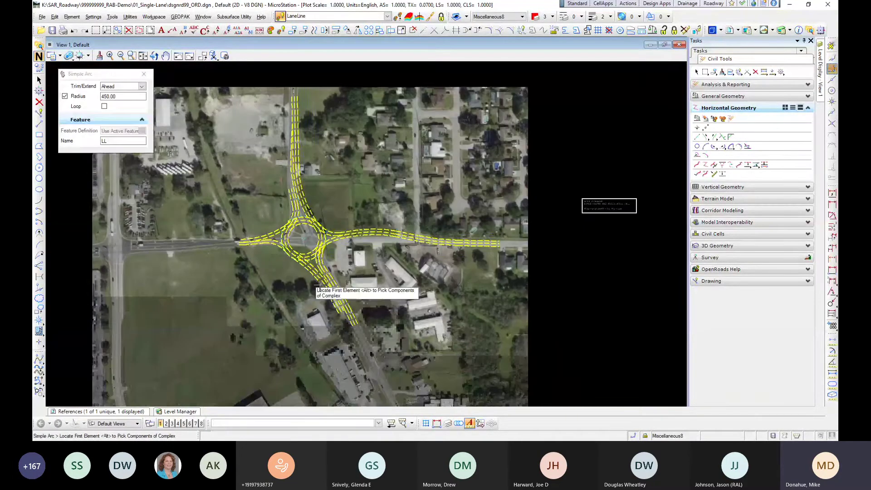
{"action": "left_click", "coordinate": [37, 81]}
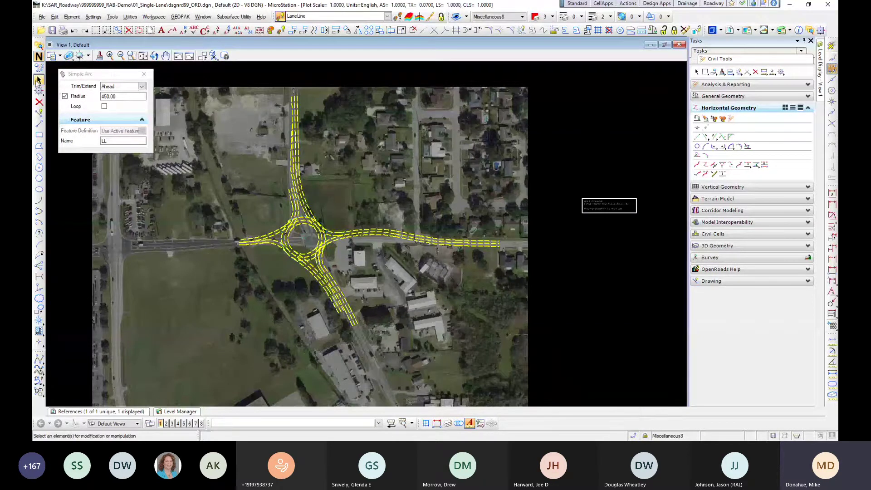
{"action": "scroll", "coordinate": [303, 240], "scroll_direction": "up", "scroll_amount": 4}
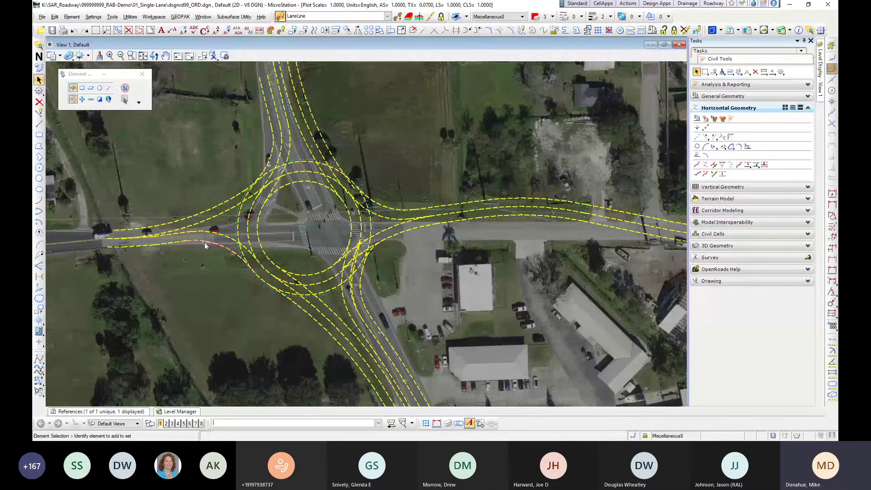
{"action": "scroll", "coordinate": [205, 242], "scroll_direction": "up", "scroll_amount": 3}
{"action": "scroll", "coordinate": [250, 245], "scroll_direction": "down", "scroll_amount": 1}
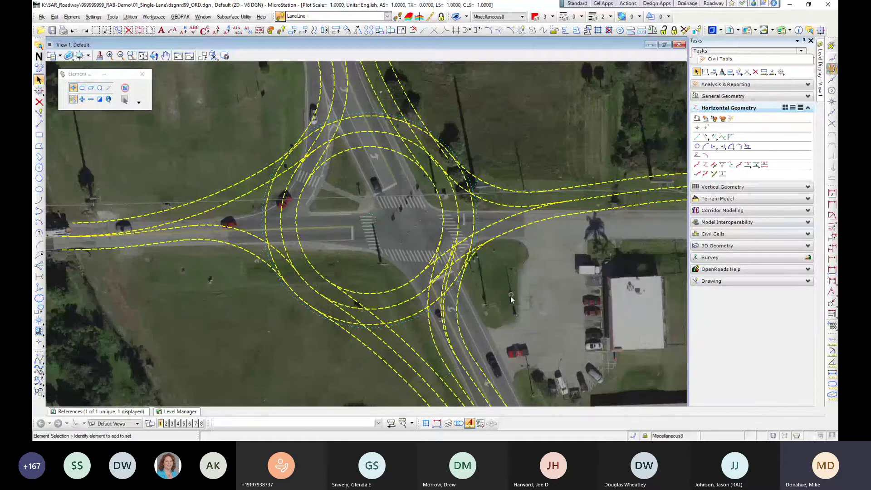
{"action": "middle_click_drag", "start_coordinate": [510, 296], "coordinate": [435, 258]}
{"action": "middle_click_drag", "start_coordinate": [293, 215], "coordinate": [323, 220]}
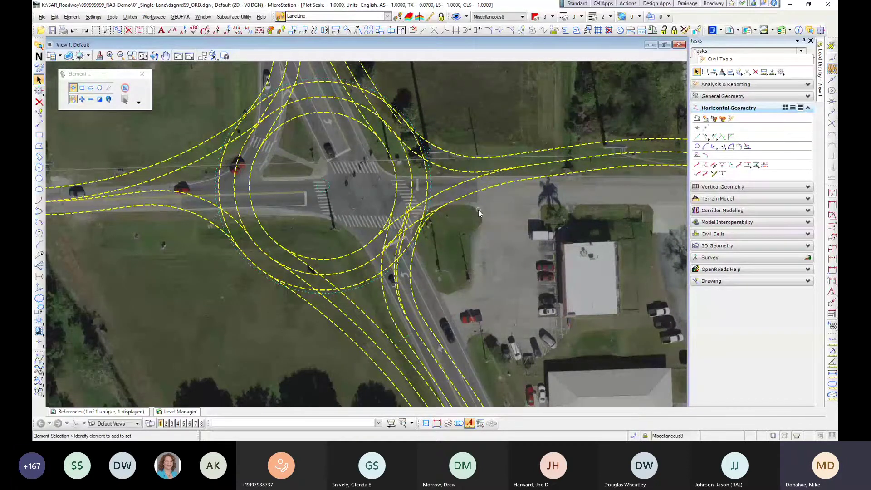
Step: Select the middle lane line of the approach with the short tangent and shift its end point inside the roundabout slightly
{"action": "left_click", "coordinate": [317, 85]}
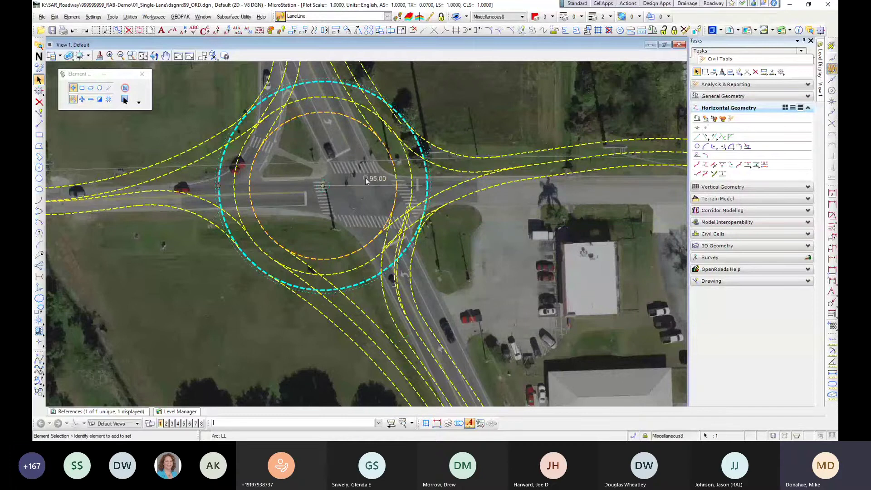
{"action": "left_click", "coordinate": [178, 191]}
{"action": "left_click", "coordinate": [142, 193]}
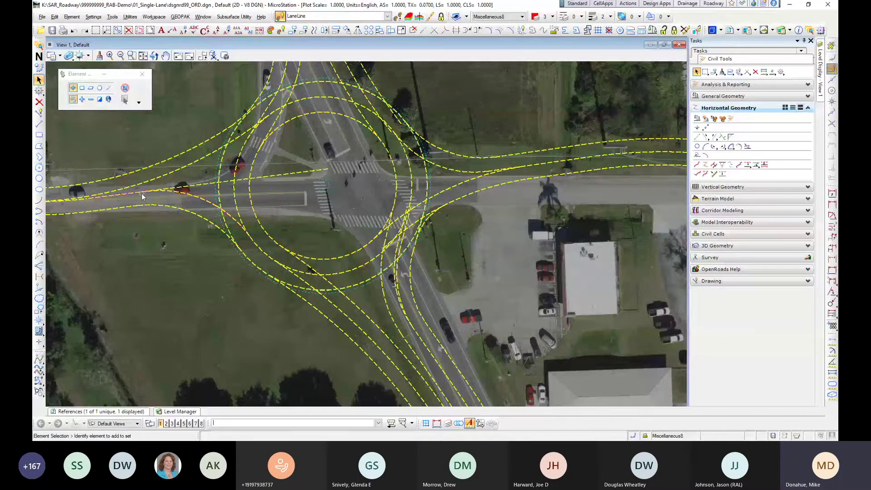
{"action": "middle_click_drag", "start_coordinate": [325, 165], "coordinate": [465, 172]}
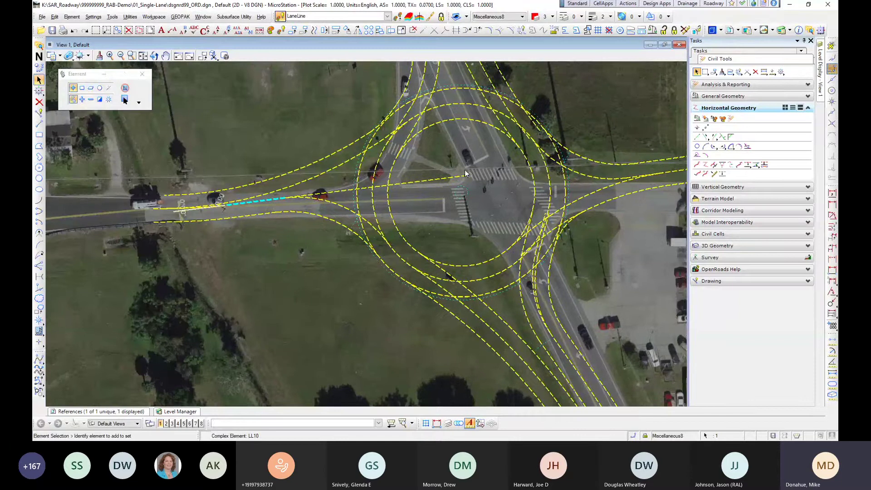
{"action": "scroll", "coordinate": [466, 175], "scroll_direction": "up", "scroll_amount": 2}
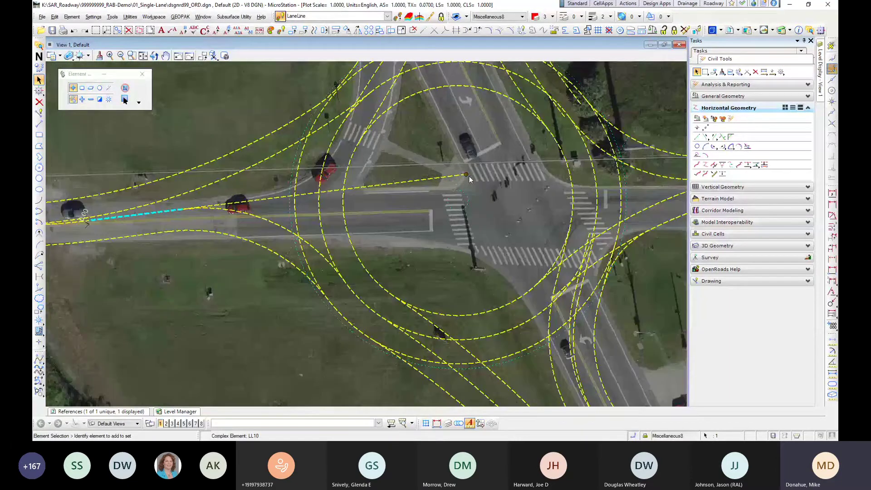
{"action": "left_click", "coordinate": [466, 175]}
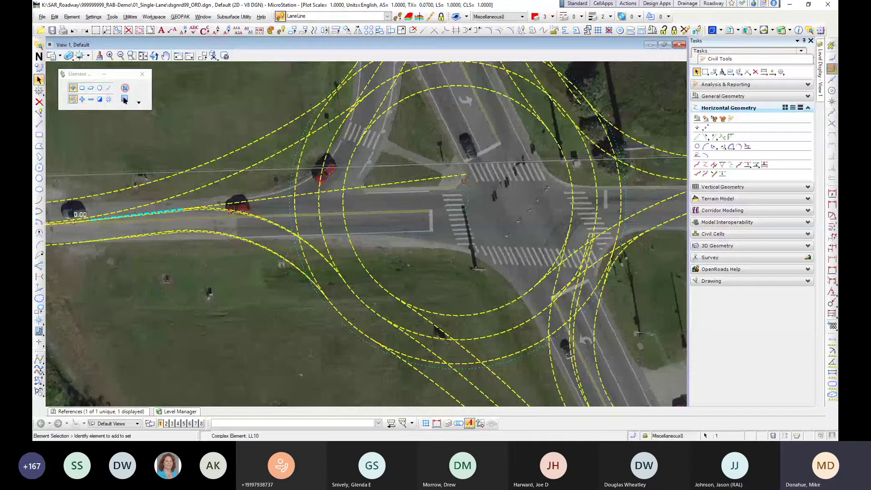
{"action": "left_click", "coordinate": [464, 182]}
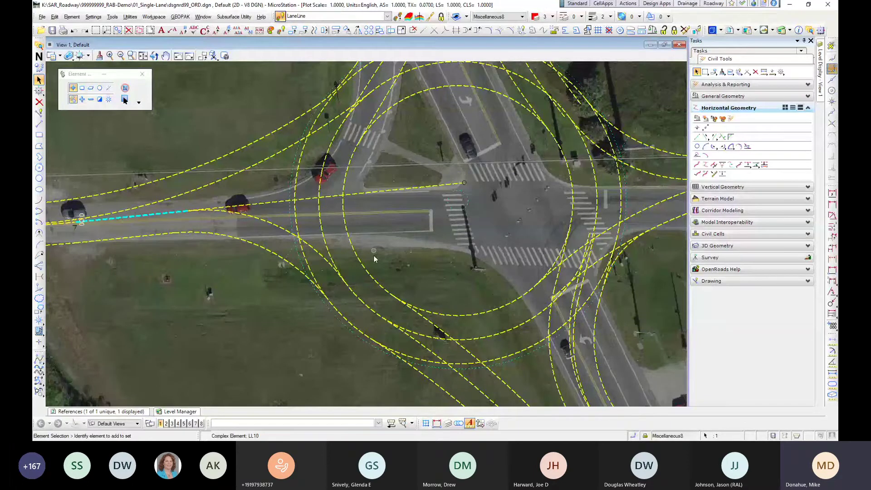
{"action": "left_click", "coordinate": [406, 237]}
{"action": "middle_click_drag", "start_coordinate": [479, 238], "coordinate": [295, 214]}
{"action": "scroll", "coordinate": [295, 214], "scroll_direction": "down", "scroll_amount": 2}
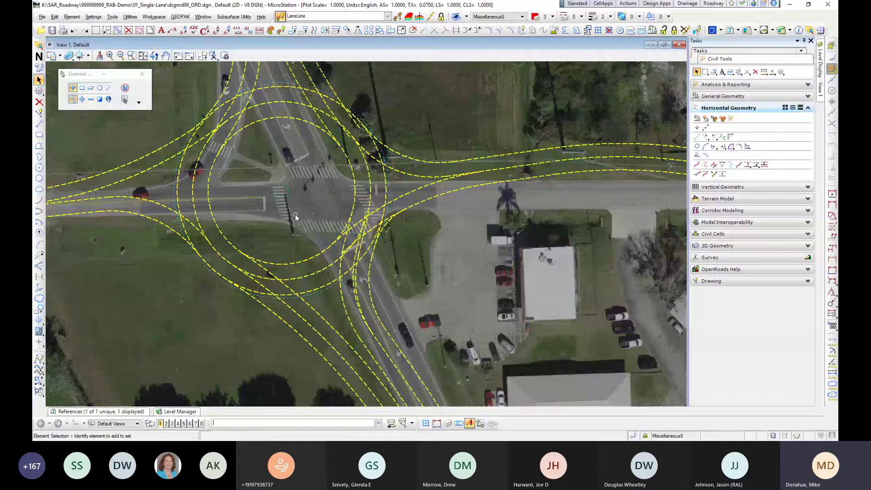
{"action": "scroll", "coordinate": [294, 214], "scroll_direction": "down", "scroll_amount": 2}
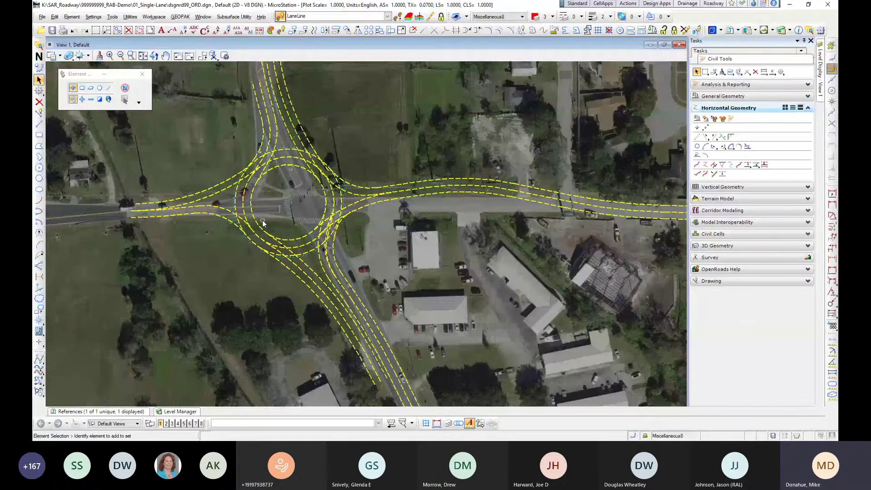
{"action": "middle_click_drag", "start_coordinate": [557, 215], "coordinate": [472, 253]}
{"action": "scroll", "coordinate": [464, 208], "scroll_direction": "down", "scroll_amount": 1}
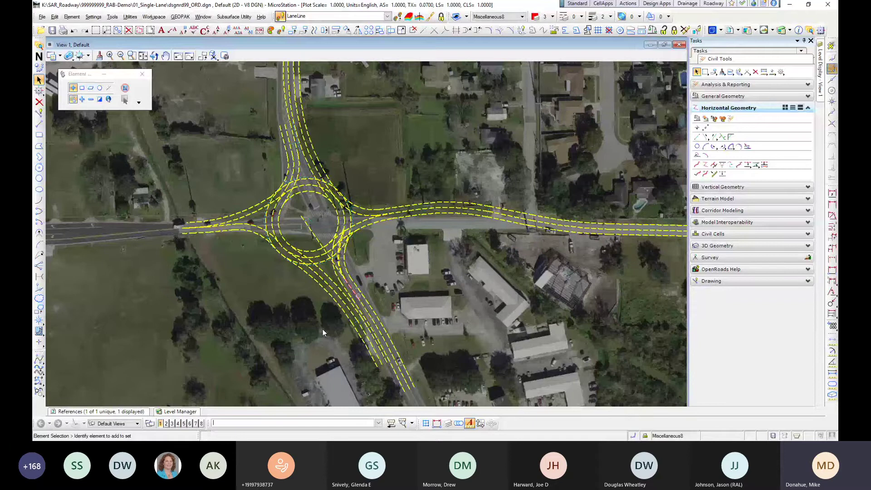
{"action": "scroll", "coordinate": [367, 208], "scroll_direction": "down", "scroll_amount": 1}
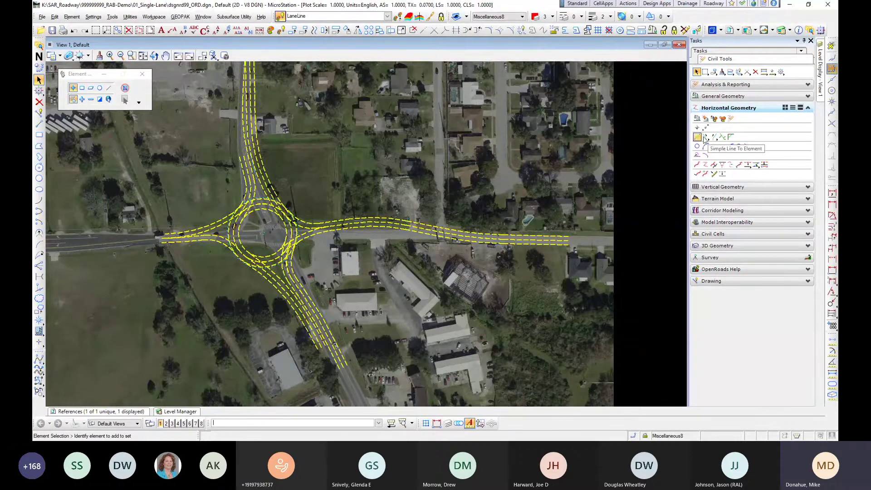
Step: Try to copy the curved lane line on the long approach parallel at a distance of 14.00 with Copy Parallel
{"action": "scroll", "coordinate": [333, 229], "scroll_direction": "up", "scroll_amount": 5}
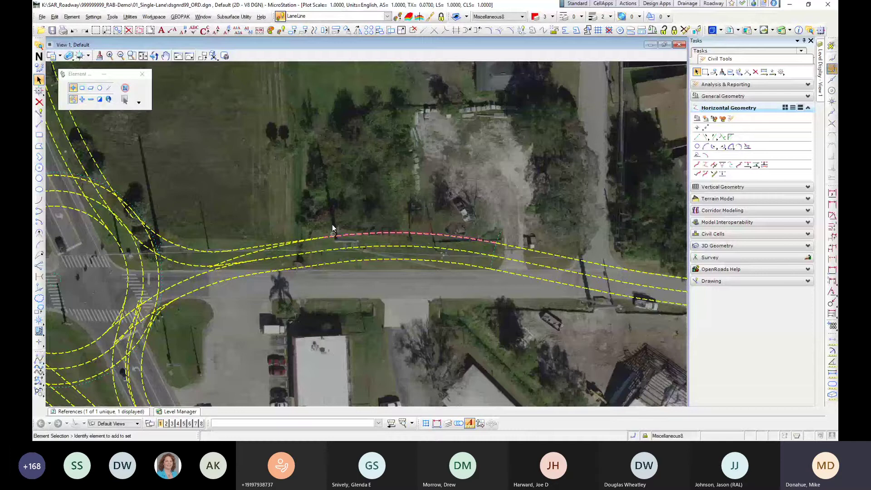
{"action": "left_click", "coordinate": [313, 34]}
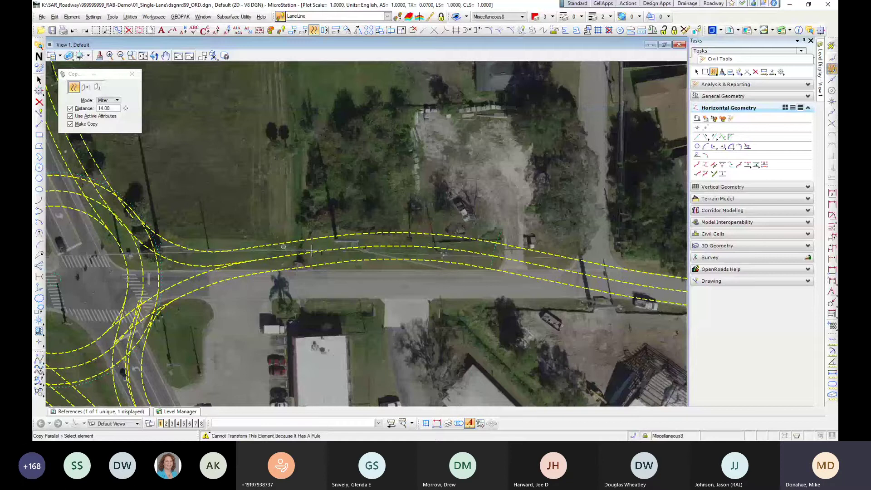
{"action": "key", "text": "Escape"}
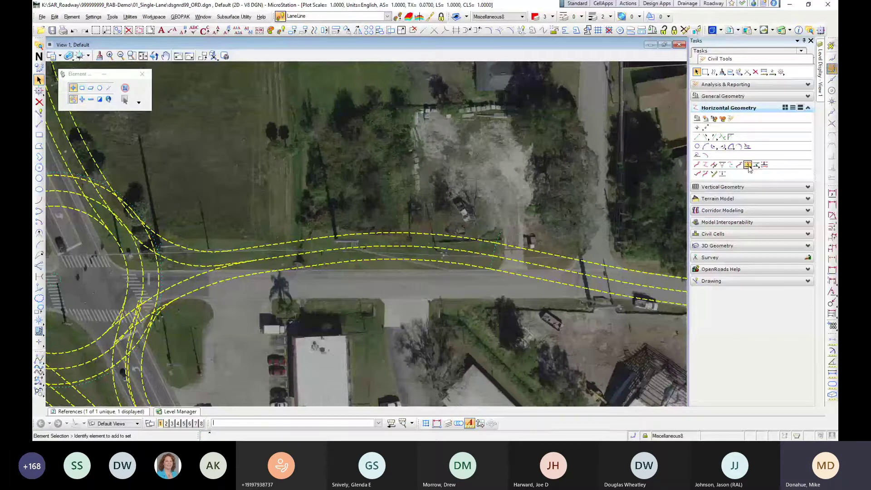
Step: Offset the outermost curved lane line on the long approach by 2 outward using Single Offset Partial
{"action": "left_click", "coordinate": [748, 166]}
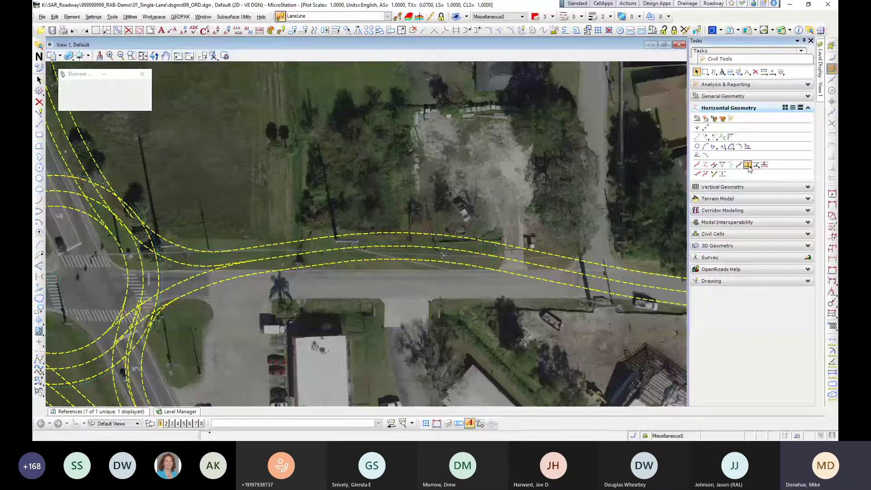
{"action": "type", "text": "2"}
{"action": "key", "text": "Return"}
{"action": "left_click", "coordinate": [396, 199]}
{"action": "left_click", "coordinate": [396, 199]}
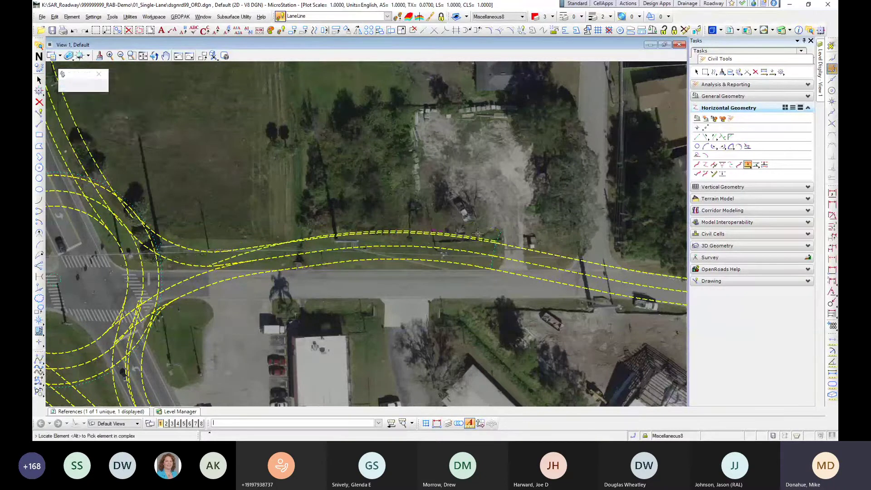
Step: Offset the adjoining straight stretch outward by the same distance and trim the two new offset lines to their intersection
{"action": "left_click", "coordinate": [509, 248]}
{"action": "left_click", "coordinate": [523, 229]}
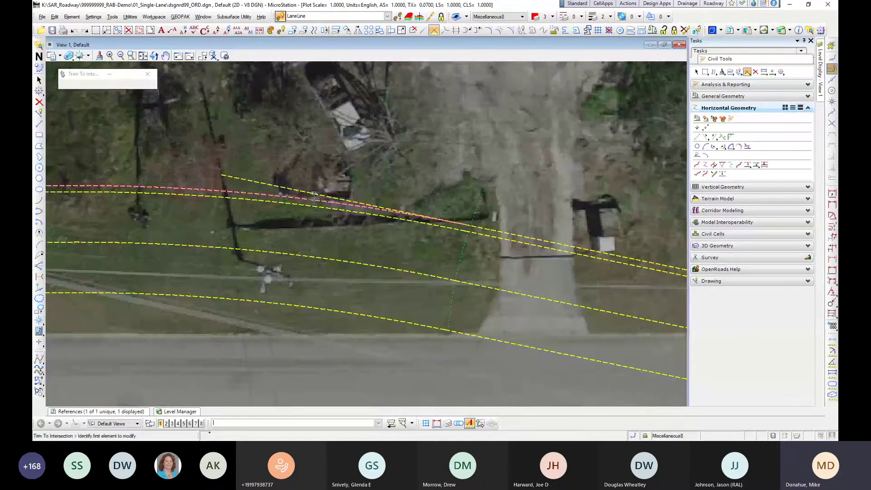
{"action": "key", "text": "Delete"}
{"action": "left_click", "coordinate": [363, 205]}
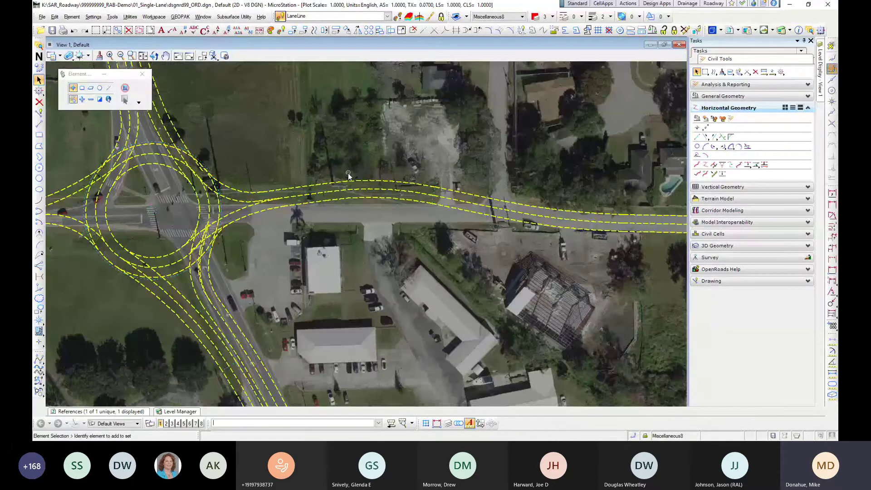
Step: Place a block fence in Inside mode around the entire roundabout linework, including all four approaches
{"action": "scroll", "coordinate": [349, 175], "scroll_direction": "down", "scroll_amount": 1}
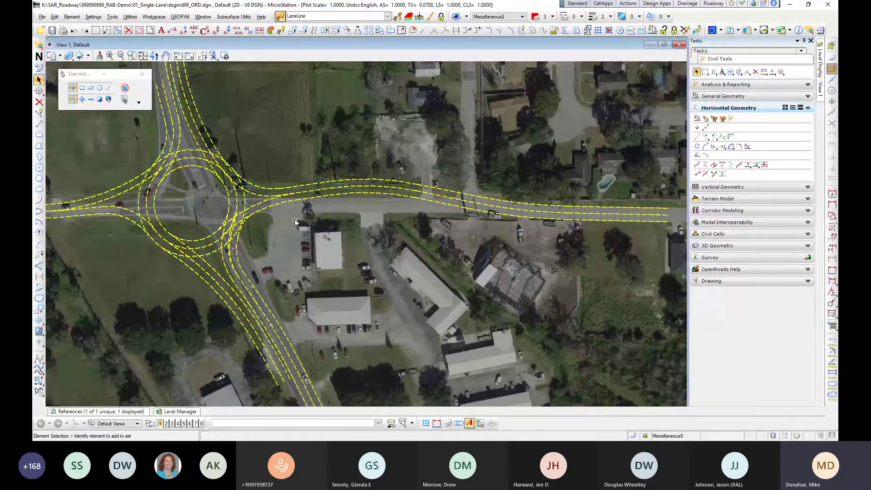
{"action": "scroll", "coordinate": [294, 219], "scroll_direction": "down", "scroll_amount": 1}
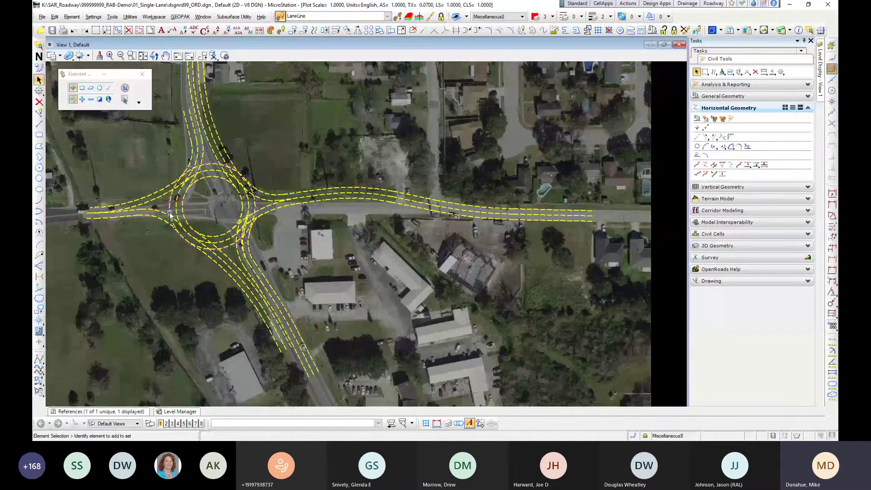
{"action": "scroll", "coordinate": [194, 206], "scroll_direction": "down", "scroll_amount": 3}
{"action": "middle_click_drag", "start_coordinate": [194, 206], "coordinate": [262, 182]}
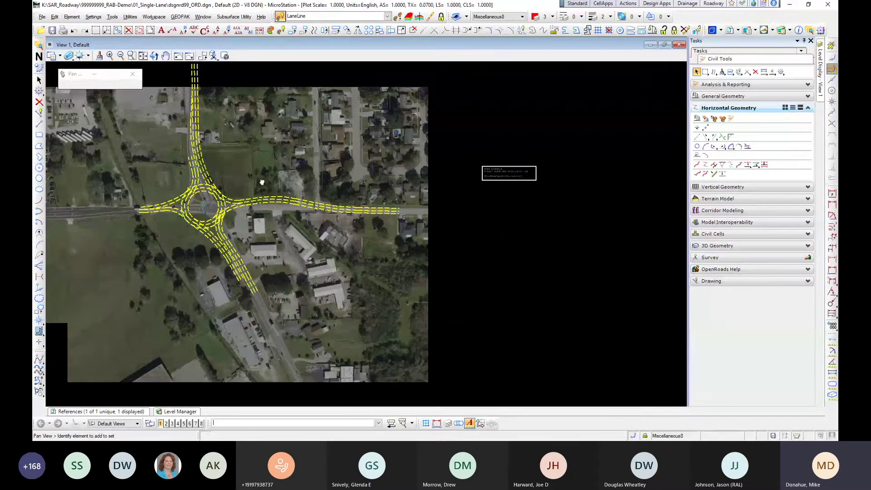
{"action": "left_click", "coordinate": [95, 30]}
{"action": "left_click", "coordinate": [223, 98]}
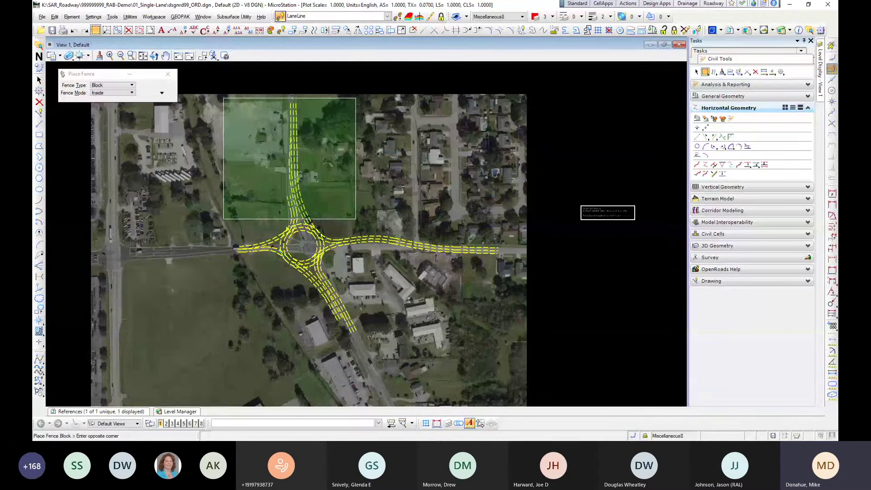
{"action": "left_click", "coordinate": [509, 373]}
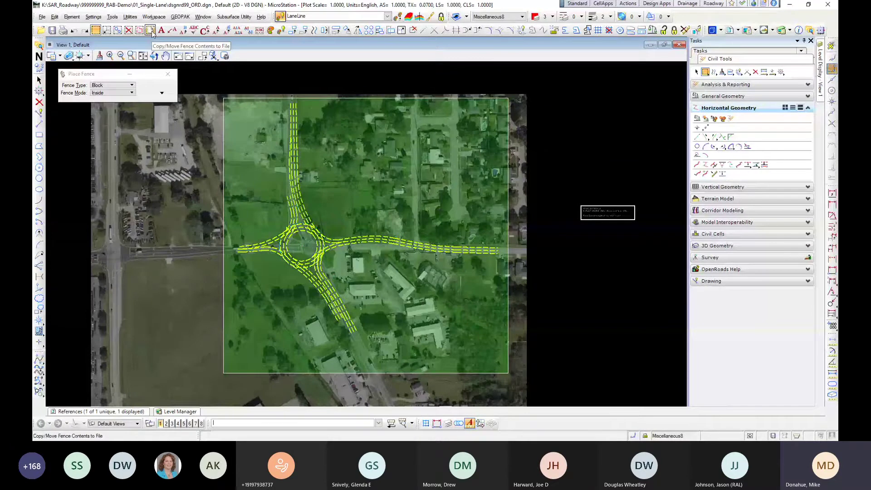
Step: Copy the fence contents to a new design file named dsgnrd01 in the 01_Single-Lane folder
{"action": "left_click", "coordinate": [151, 31]}
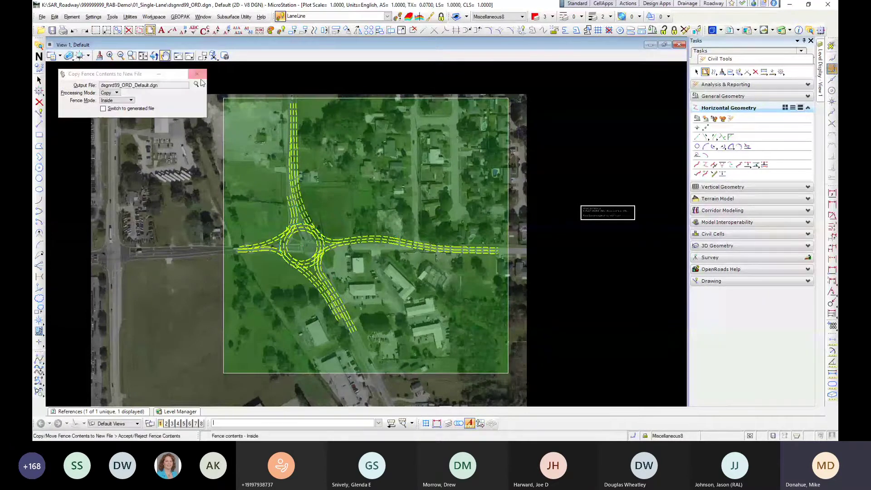
{"action": "left_click", "coordinate": [197, 85]}
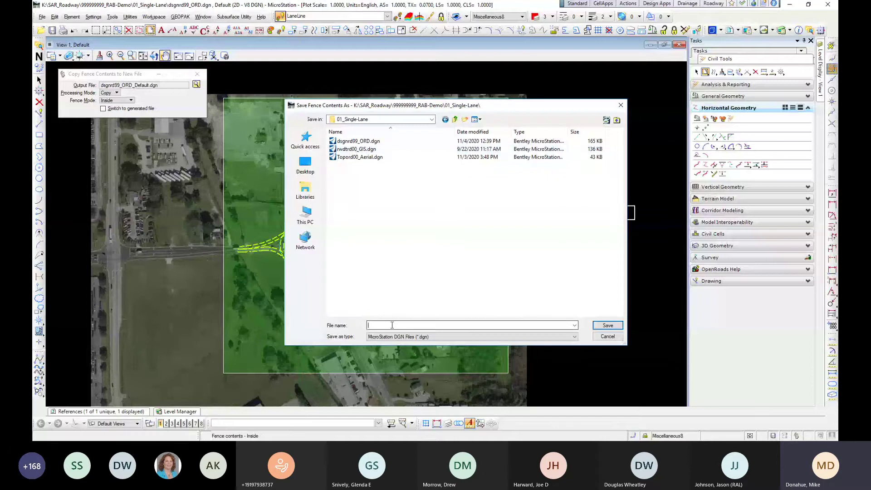
{"action": "type", "text": "ds"}
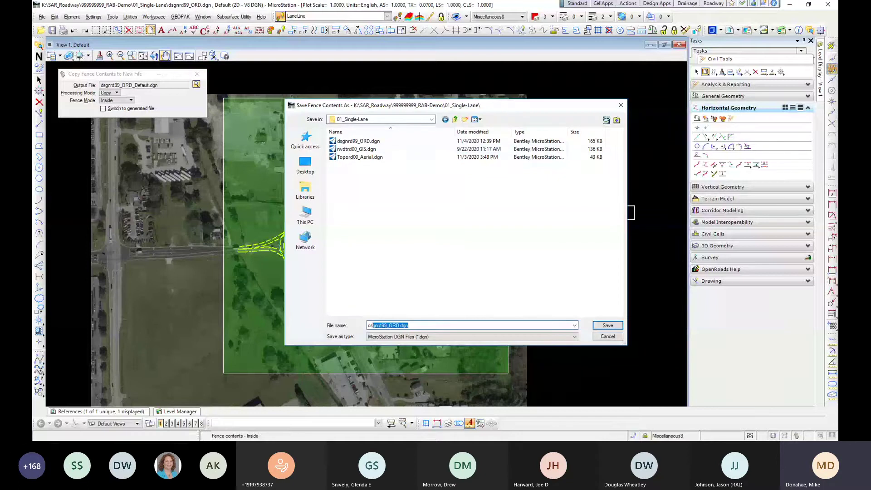
{"action": "type", "text": "gnrd01"}
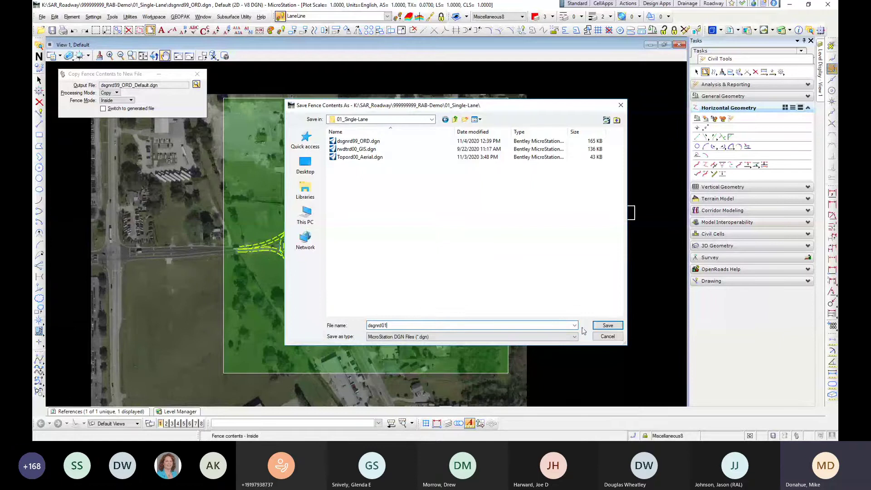
{"action": "left_click", "coordinate": [607, 325]}
{"action": "left_click", "coordinate": [364, 214]}
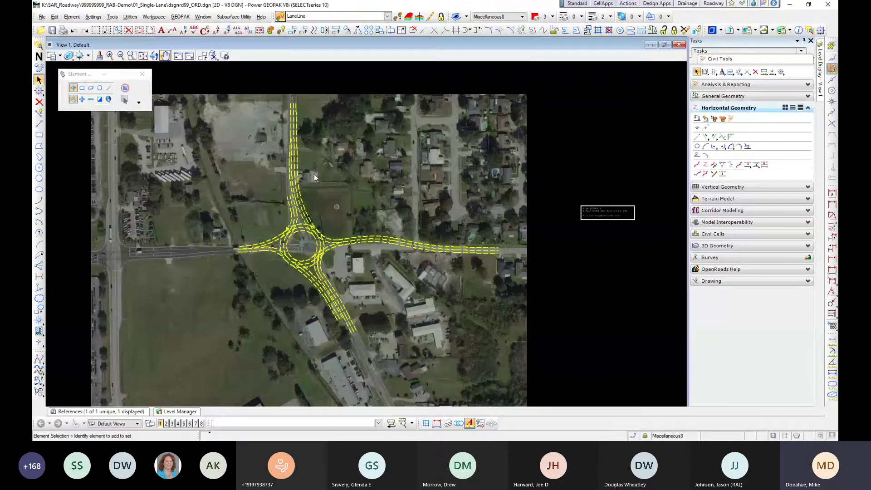
Step: Open dsgnrd01.dgn and fit the whole drawing in the view
{"action": "left_click", "coordinate": [41, 30]}
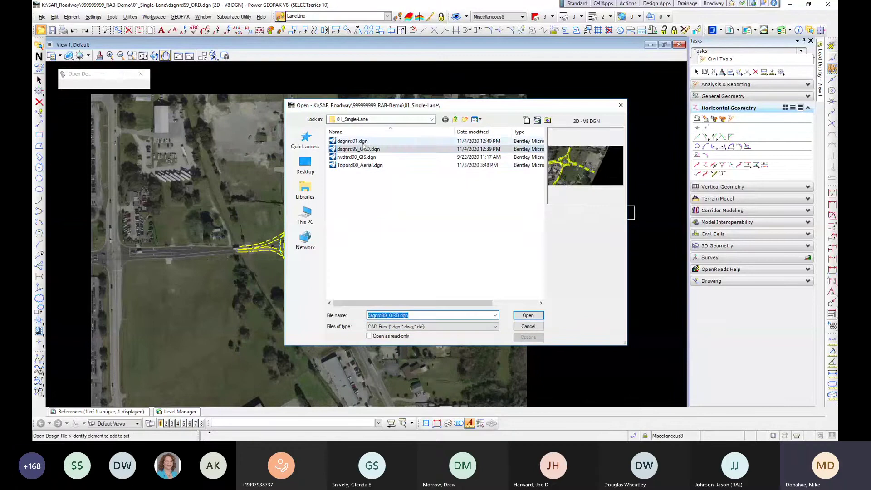
{"action": "left_click", "coordinate": [358, 141]}
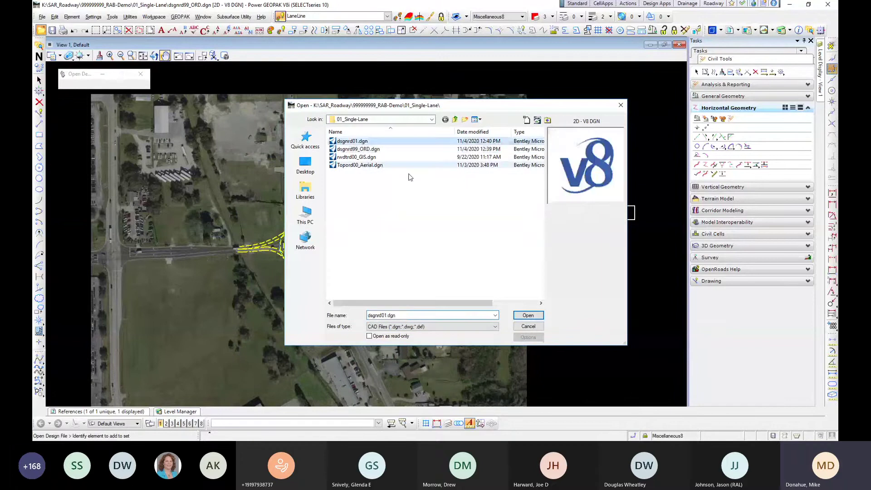
{"action": "left_click", "coordinate": [529, 316]}
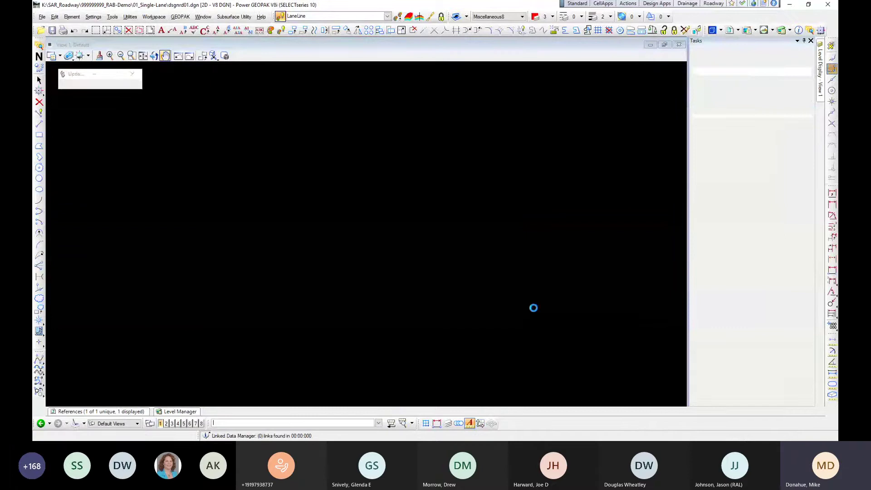
{"action": "left_click", "coordinate": [143, 56]}
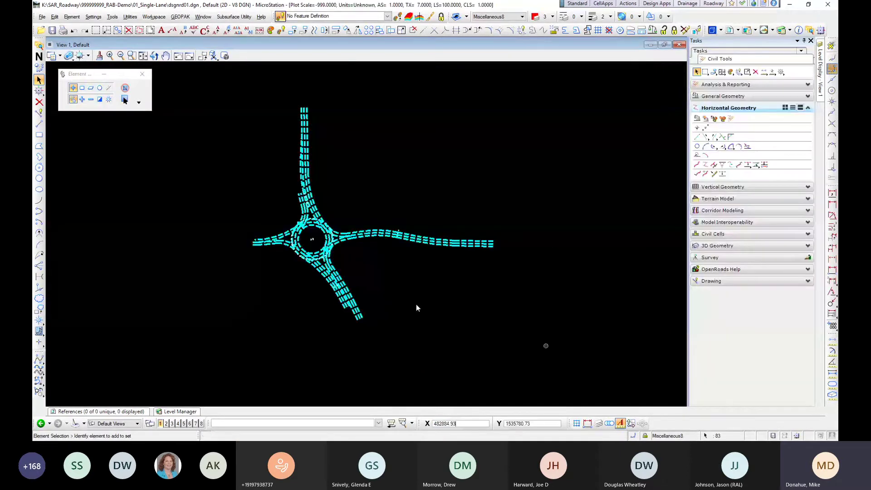
Step: Drop all of the copied roundabout linework to simple elements and check a curved line on the long approach
{"action": "left_click", "coordinate": [521, 31]}
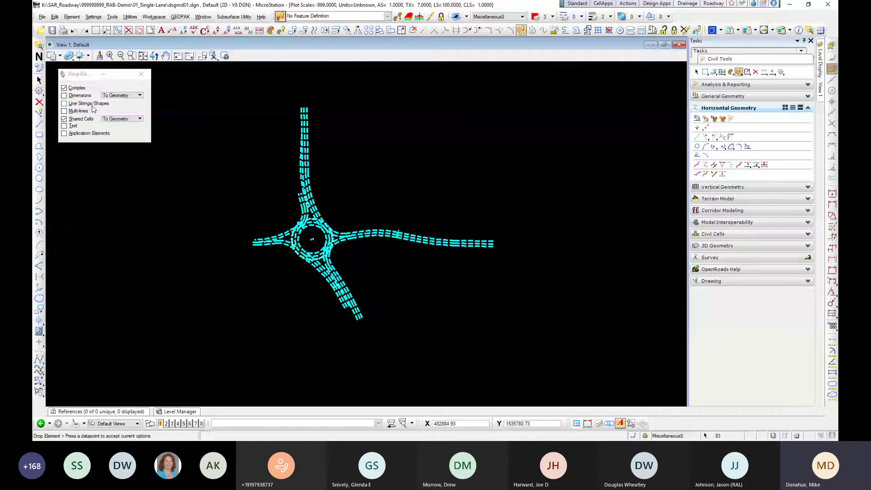
{"action": "left_click", "coordinate": [374, 182]}
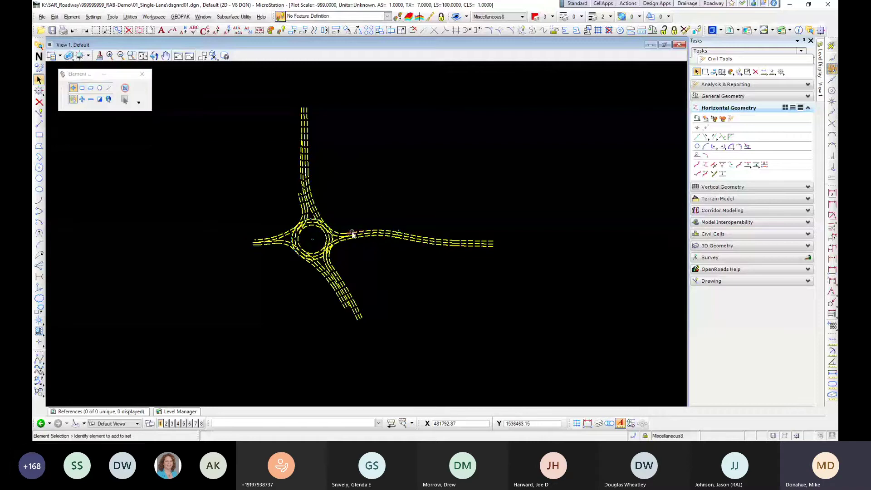
{"action": "scroll", "coordinate": [352, 234], "scroll_direction": "up", "scroll_amount": 5}
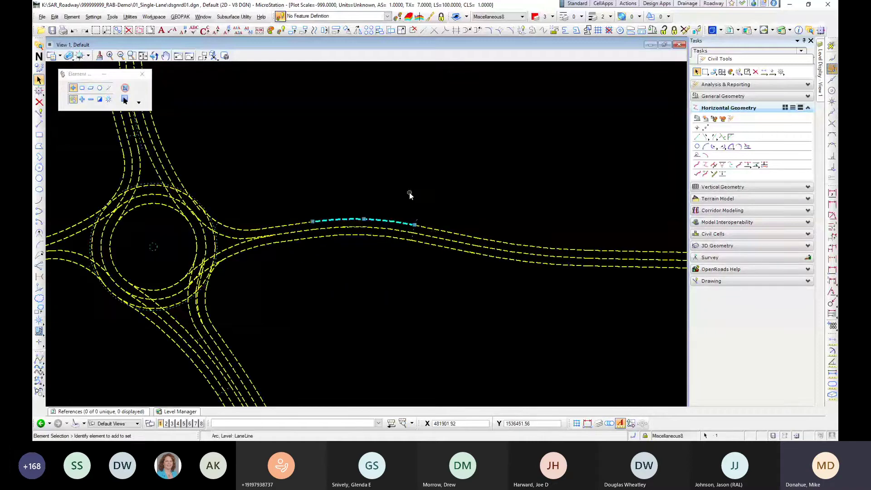
{"action": "left_click", "coordinate": [433, 229]}
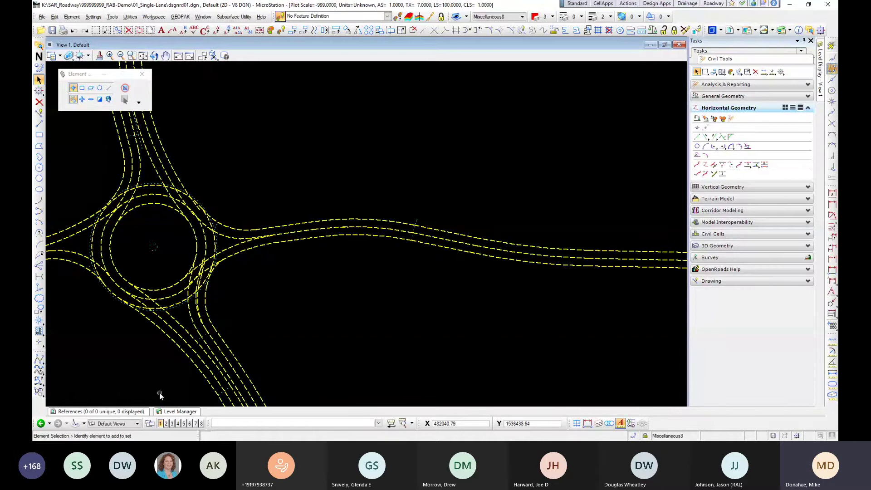
Step: Change the LaneLine level's line style to 0 so the lane lines are drawn solid
{"action": "left_click", "coordinate": [178, 412]}
{"action": "left_click", "coordinate": [240, 354]}
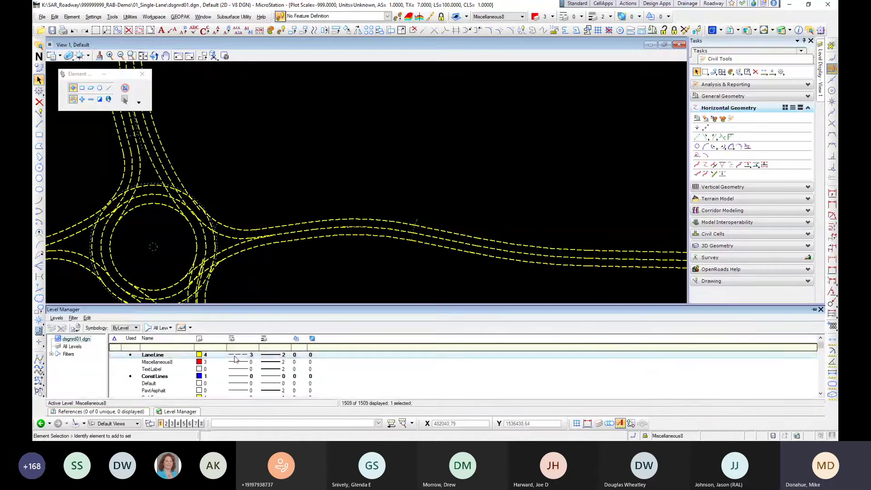
{"action": "left_click", "coordinate": [243, 355]}
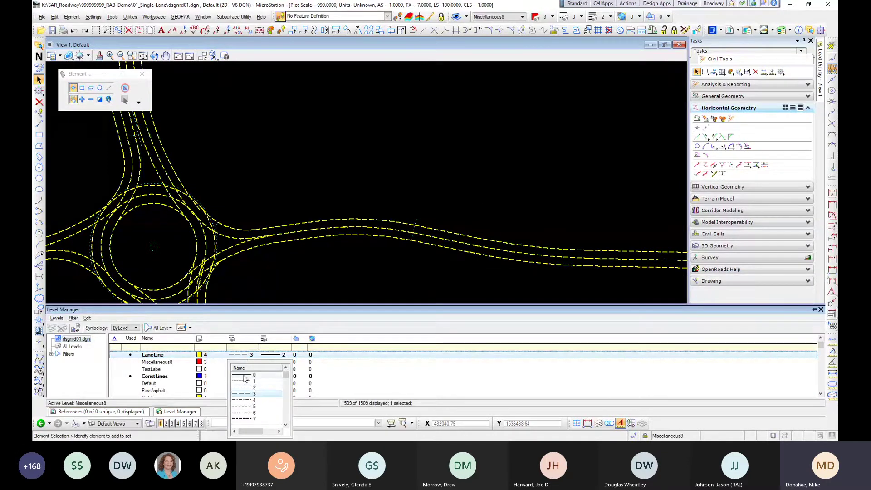
{"action": "left_click", "coordinate": [254, 375]}
{"action": "scroll", "coordinate": [379, 162], "scroll_direction": "down", "scroll_amount": 3}
{"action": "mouse_move", "coordinate": [337, 224]}
{"action": "middle_mouse_down"}
{"action": "mouse_move", "coordinate": [426, 266]}
{"action": "mouse_move", "coordinate": [444, 247]}
{"action": "mouse_move", "coordinate": [444, 206]}
{"action": "middle_mouse_up"}
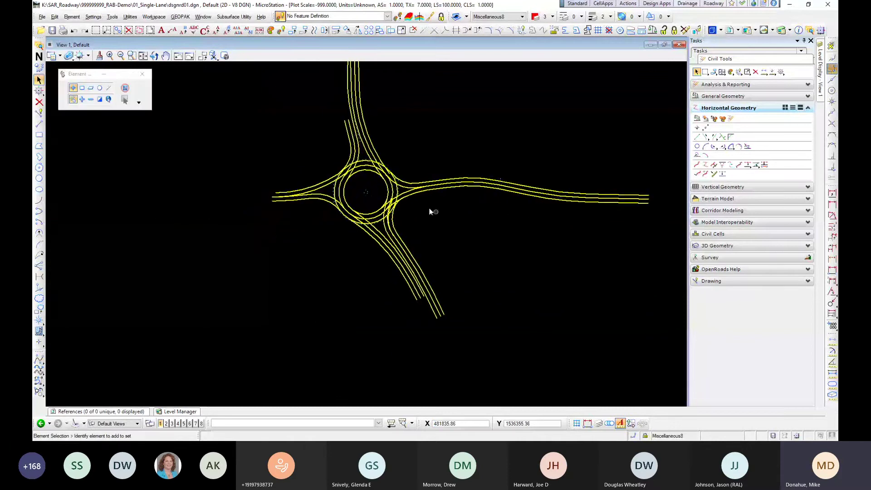
{"action": "scroll", "coordinate": [348, 181], "scroll_direction": "up", "scroll_amount": 3}
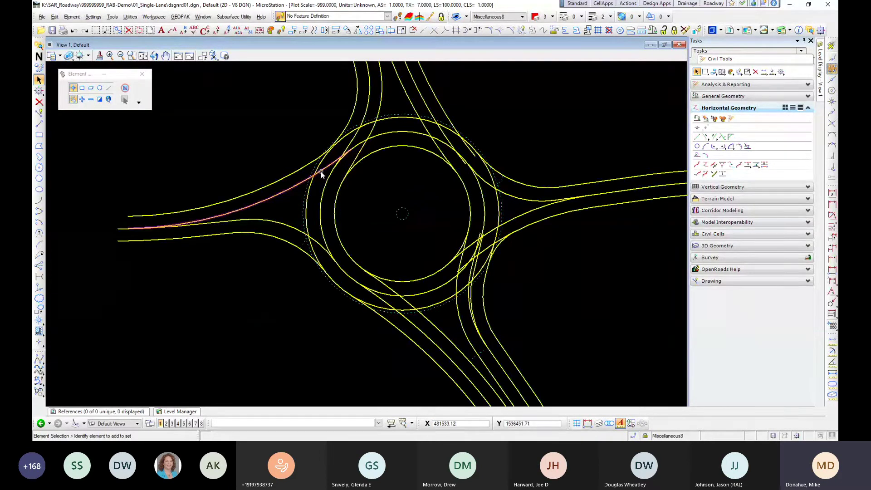
{"action": "middle_click_drag", "start_coordinate": [397, 178], "coordinate": [346, 190]}
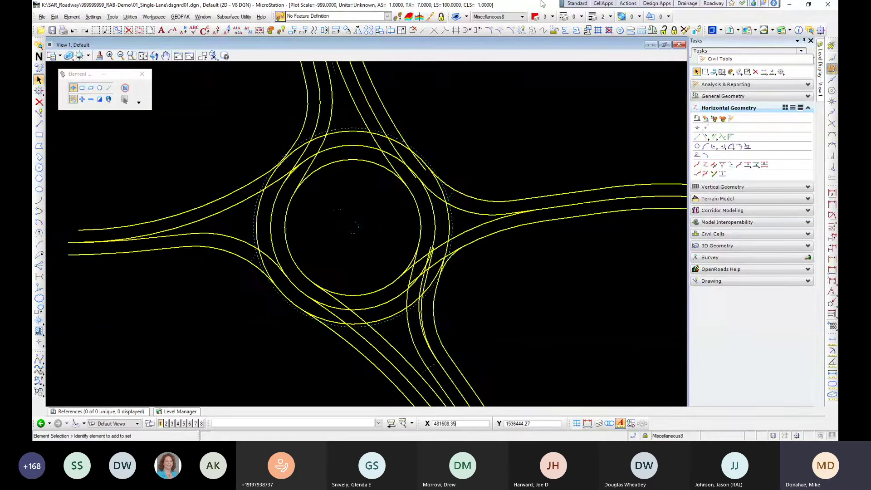
{"action": "scroll", "coordinate": [375, 169], "scroll_direction": "up", "scroll_amount": 1}
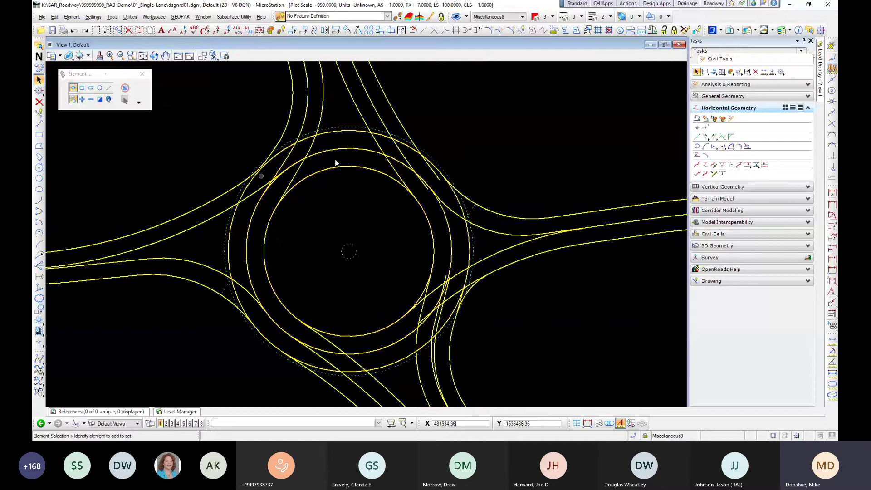
{"action": "scroll", "coordinate": [324, 155], "scroll_direction": "up", "scroll_amount": 1}
{"action": "middle_click_drag", "start_coordinate": [322, 155], "coordinate": [359, 187]}
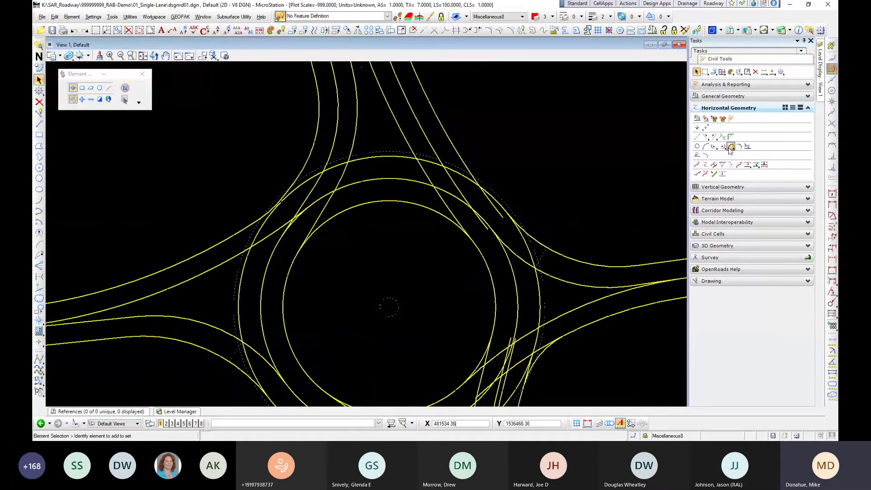
{"action": "mouse_move", "coordinate": [525, 195]}
{"action": "middle_mouse_down"}
{"action": "mouse_move", "coordinate": [361, 138]}
{"action": "mouse_move", "coordinate": [409, 136]}
{"action": "mouse_move", "coordinate": [513, 185]}
{"action": "middle_mouse_up"}
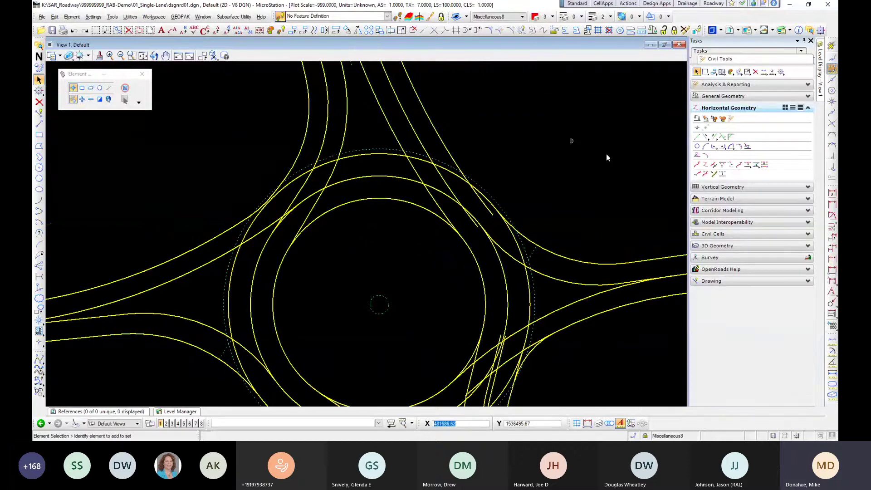
{"action": "left_click", "coordinate": [39, 201]}
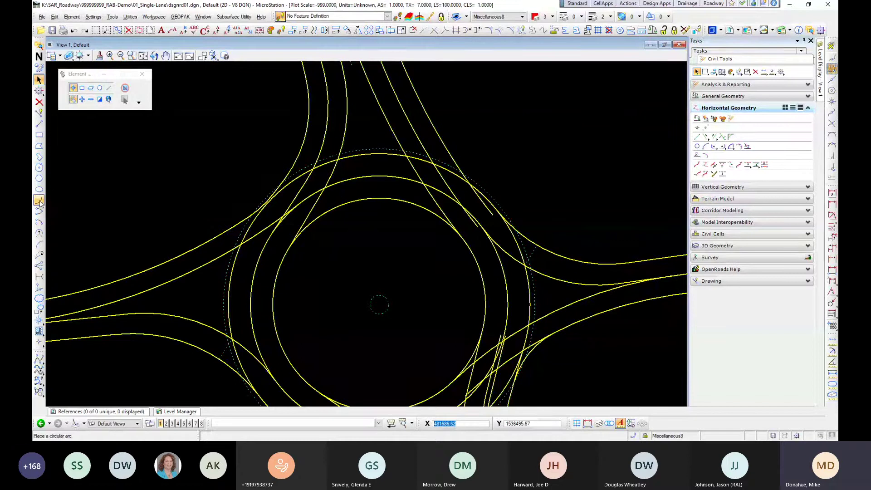
{"action": "left_click", "coordinate": [39, 200]}
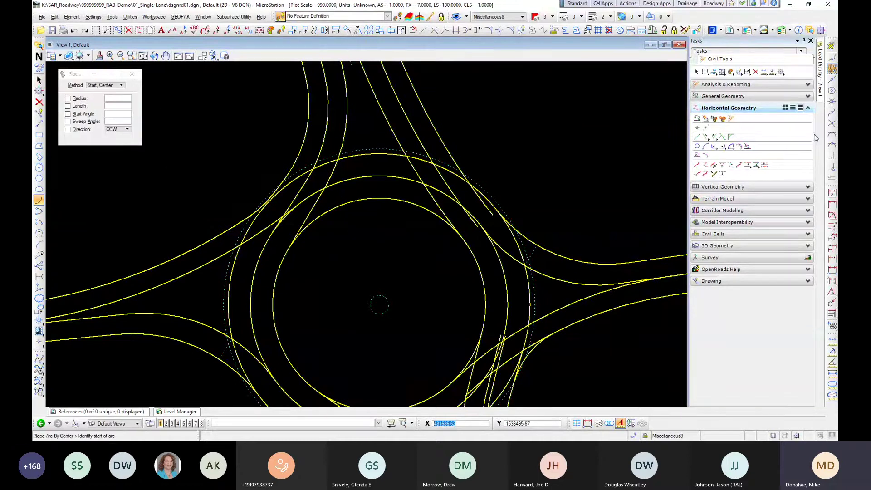
{"action": "left_click", "coordinate": [833, 136]}
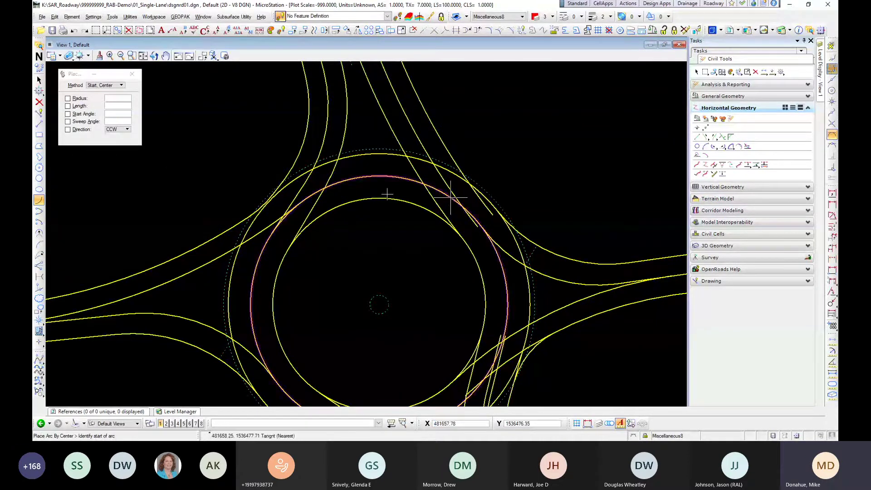
{"action": "left_click", "coordinate": [451, 197]}
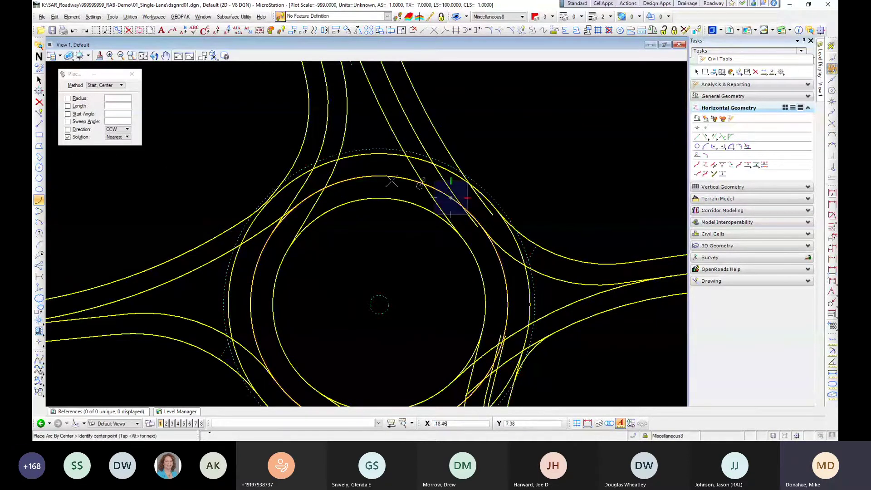
Step: Draw a Start, End, Mid arc of radius about 105 tangent to the roundabout's middle circle and the west approach's upper outer curve
{"action": "left_click", "coordinate": [105, 86]}
{"action": "left_click", "coordinate": [109, 107]}
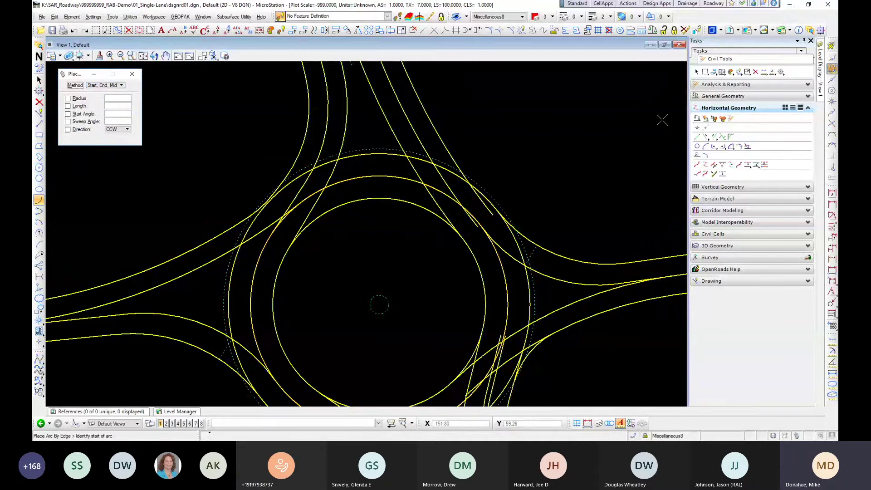
{"action": "left_click", "coordinate": [832, 136]}
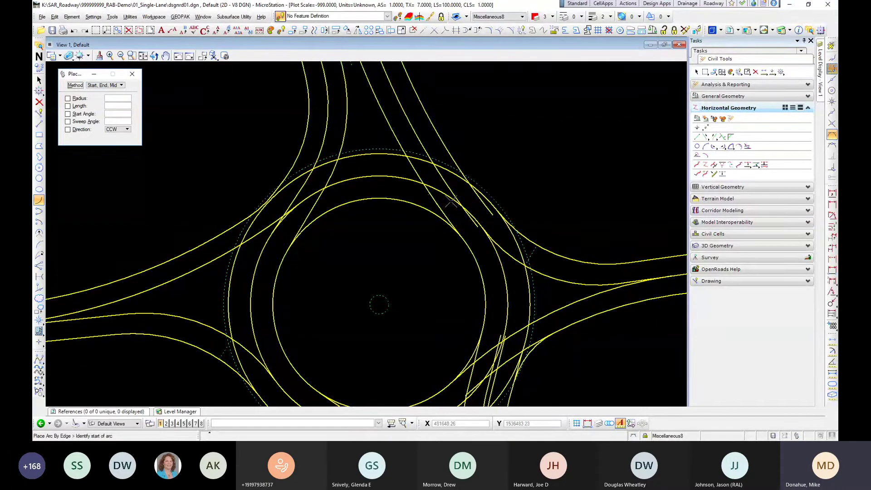
{"action": "left_click", "coordinate": [447, 196]}
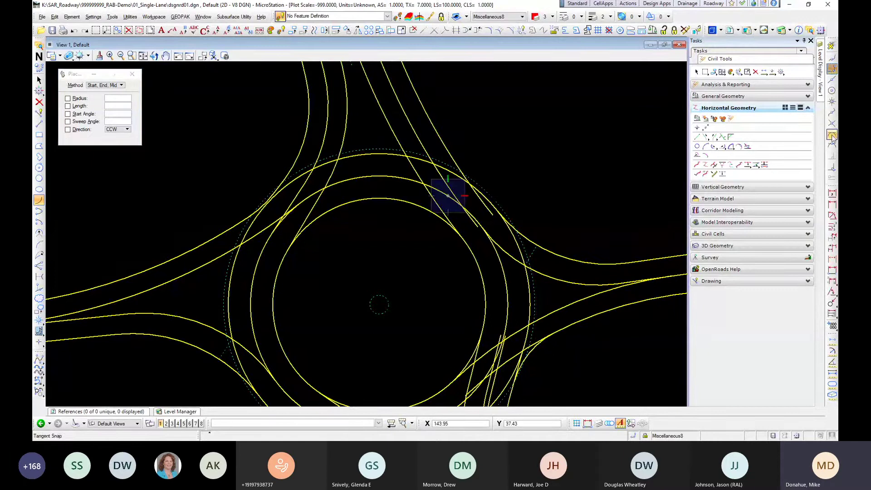
{"action": "left_click", "coordinate": [249, 217]}
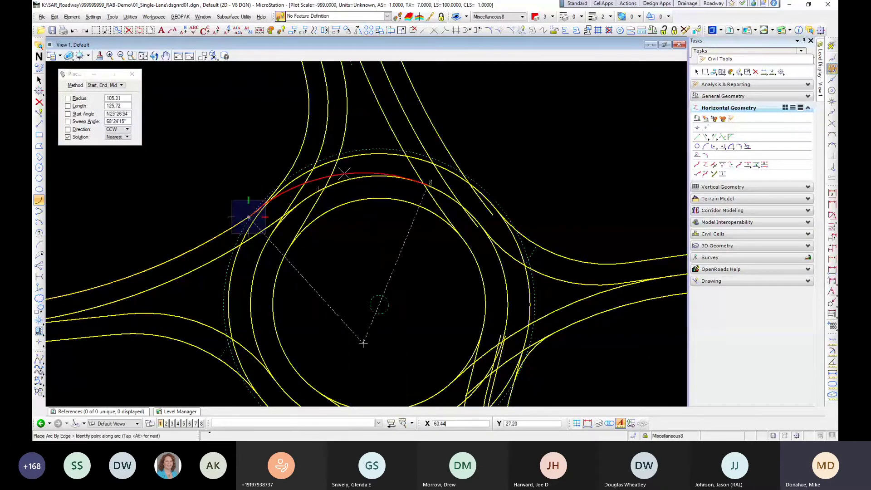
{"action": "left_click", "coordinate": [422, 181]}
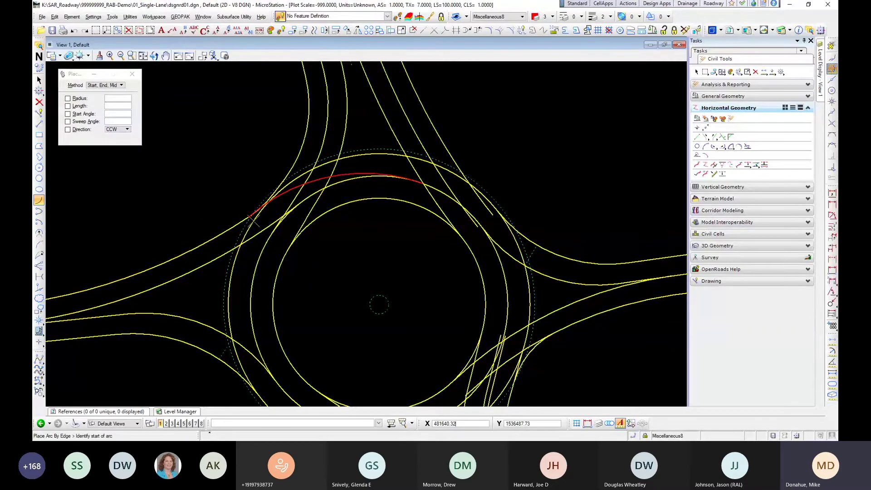
Step: Check where the red arc meets the west approach's upper outer curve, and delete that arc
{"action": "scroll", "coordinate": [410, 177], "scroll_direction": "up", "scroll_amount": 3}
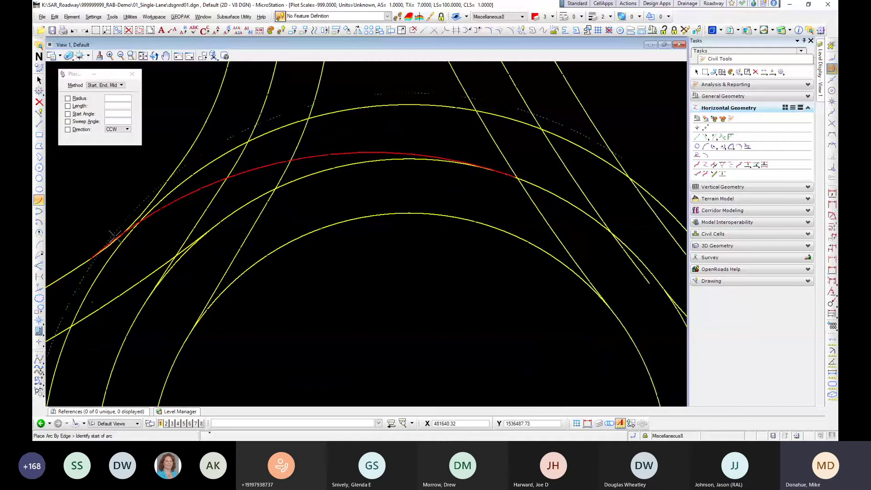
{"action": "scroll", "coordinate": [118, 236], "scroll_direction": "down", "scroll_amount": 3}
{"action": "left_click", "coordinate": [39, 102]}
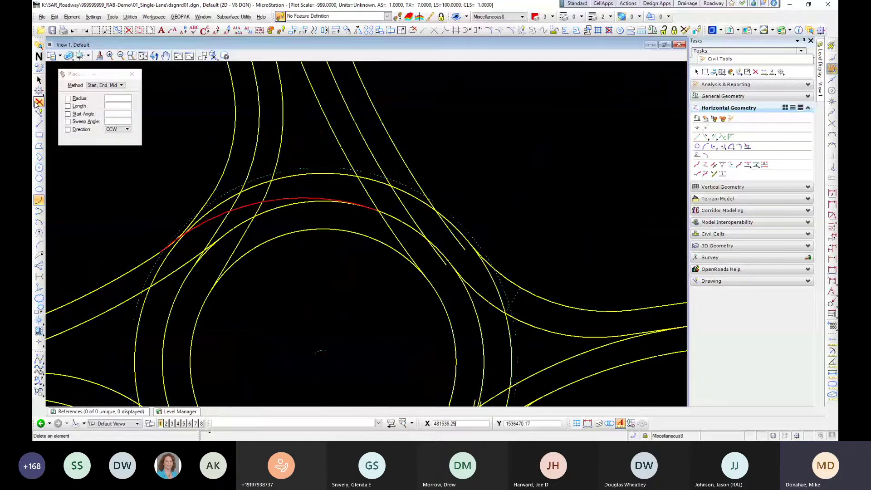
Step: Redraw the Start, End, Mid arc with tangent snapping, radius about 103, between the middle circle and the west approach's upper outer curve
{"action": "left_click", "coordinate": [831, 136]}
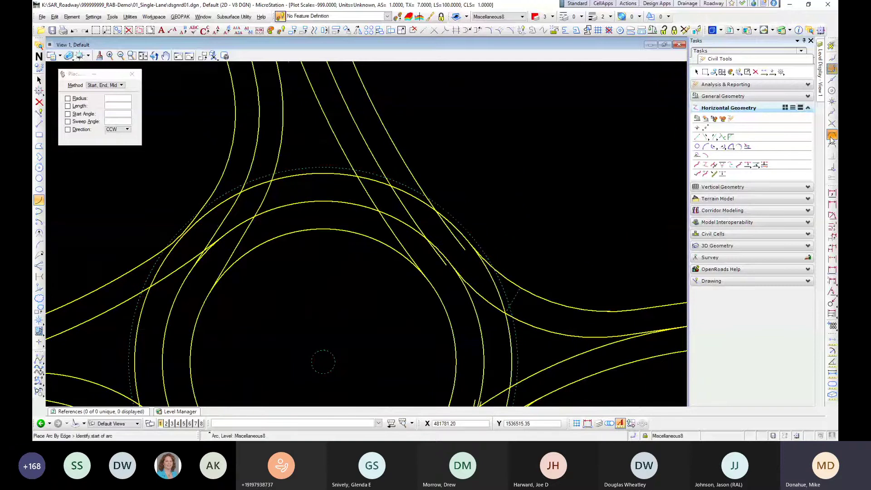
{"action": "double_click", "coordinate": [832, 140]}
{"action": "left_click", "coordinate": [438, 214]}
{"action": "scroll", "coordinate": [176, 242], "scroll_direction": "up", "scroll_amount": 4}
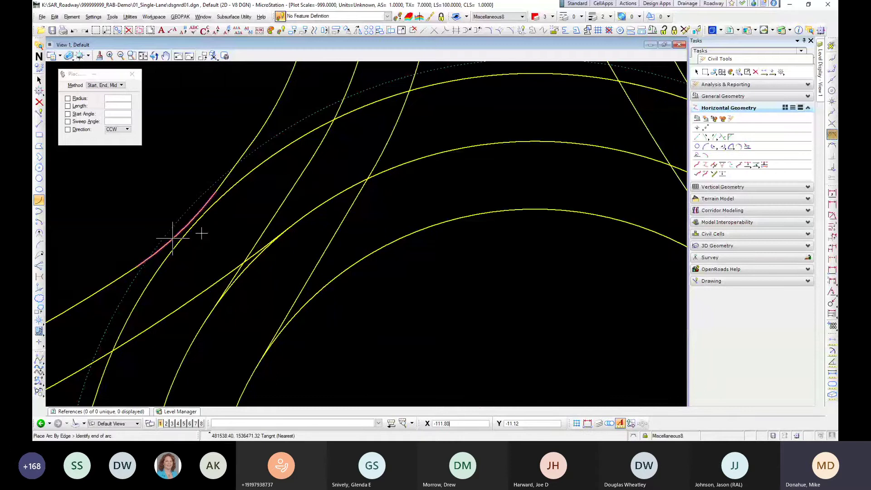
{"action": "left_click", "coordinate": [202, 233]}
{"action": "scroll", "coordinate": [430, 163], "scroll_direction": "down", "scroll_amount": 4}
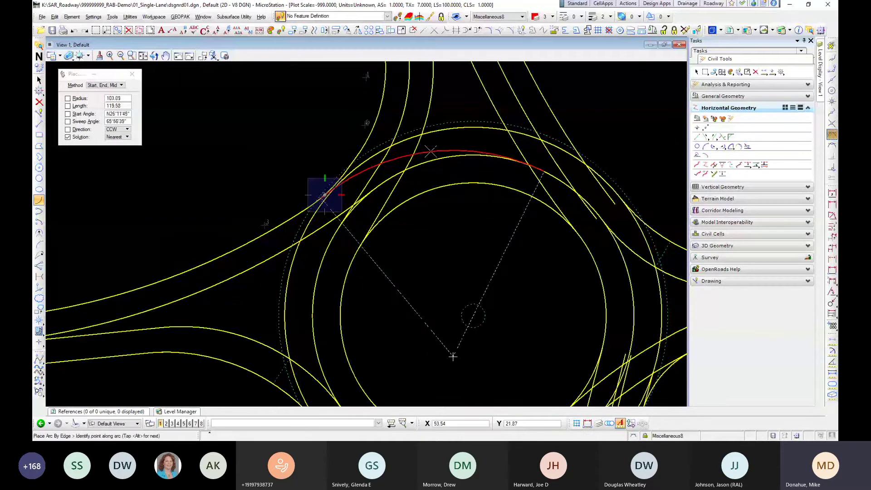
{"action": "left_click", "coordinate": [436, 154]}
{"action": "middle_click_drag", "start_coordinate": [499, 185], "coordinate": [350, 220]}
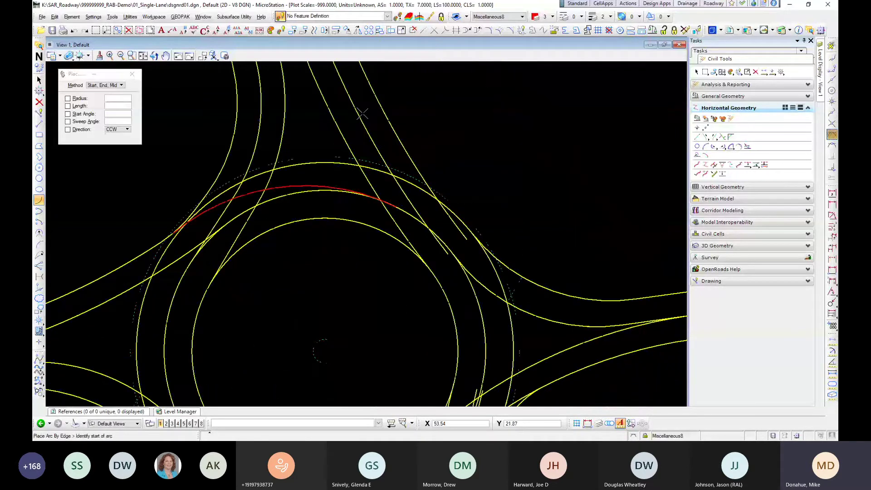
Step: Trim the new arc's east end and the westernmost line of the north approach's east set to their intersection
{"action": "left_click", "coordinate": [435, 32]}
{"action": "left_click", "coordinate": [413, 30]}
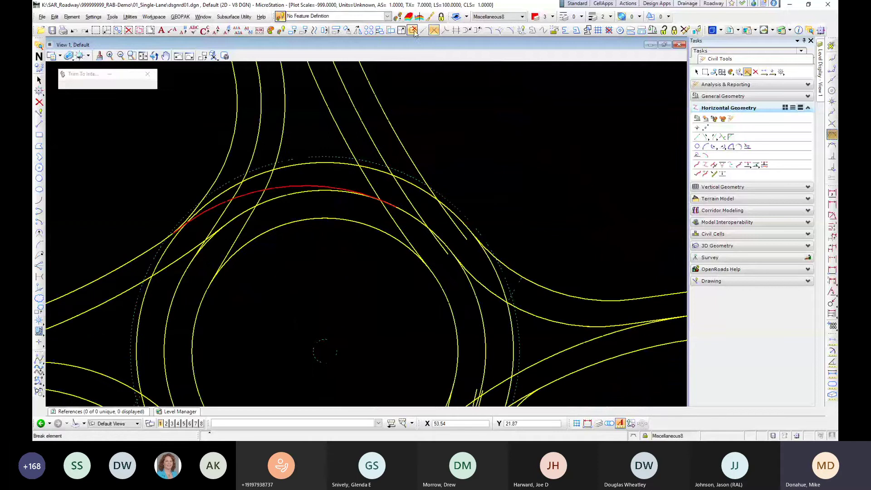
{"action": "left_click", "coordinate": [92, 88]}
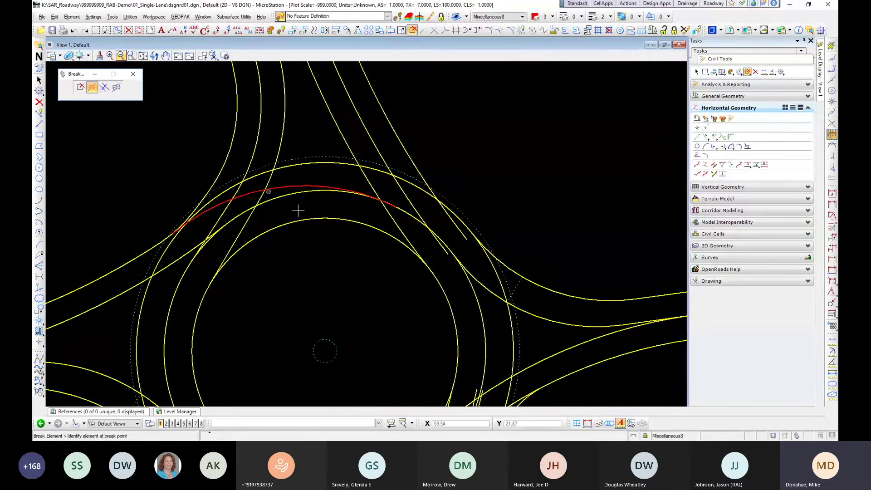
{"action": "left_click", "coordinate": [433, 30]}
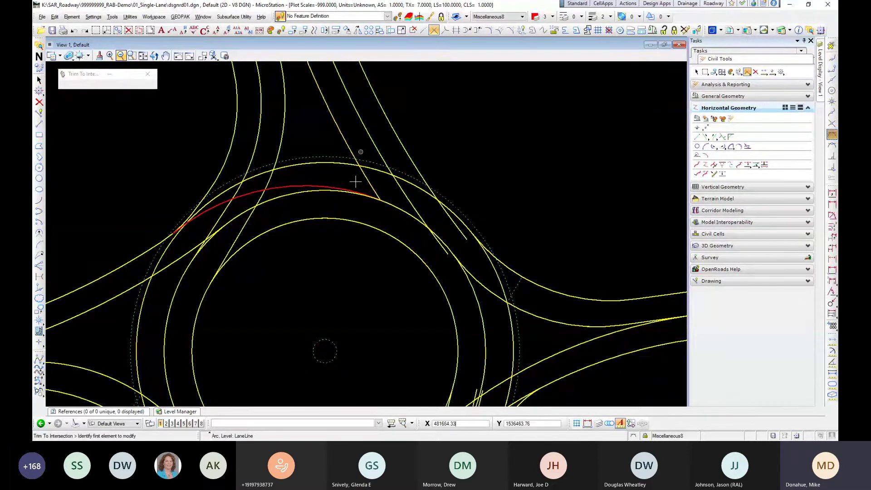
Step: Shorten the roundabout's middle circle so that its upper portion beneath the new arc is removed
{"action": "left_click", "coordinate": [424, 31]}
{"action": "left_click", "coordinate": [336, 195]}
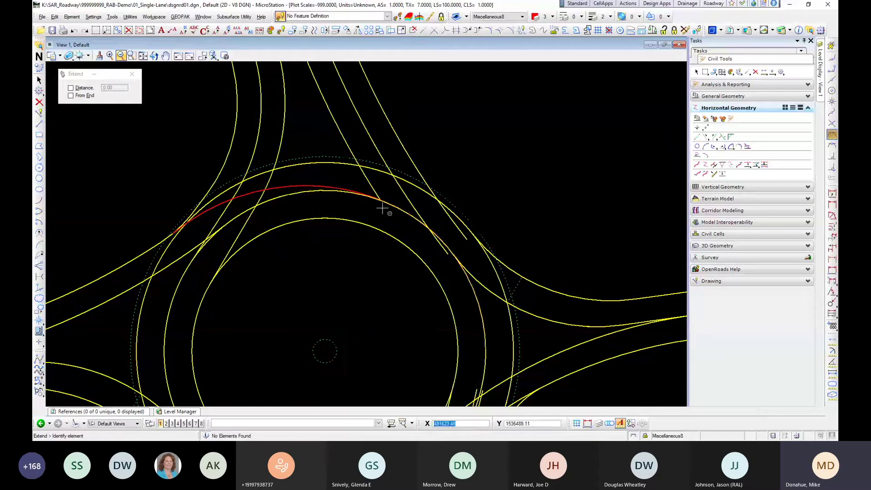
{"action": "left_click", "coordinate": [435, 233]}
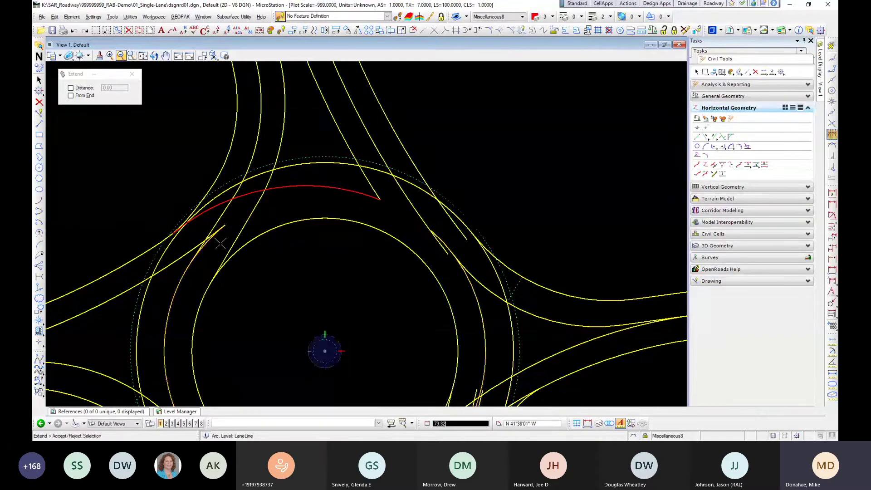
Step: Trim the west approach's inner upper curve back to the roundabout's outer circle
{"action": "middle_click_drag", "start_coordinate": [202, 263], "coordinate": [361, 177]}
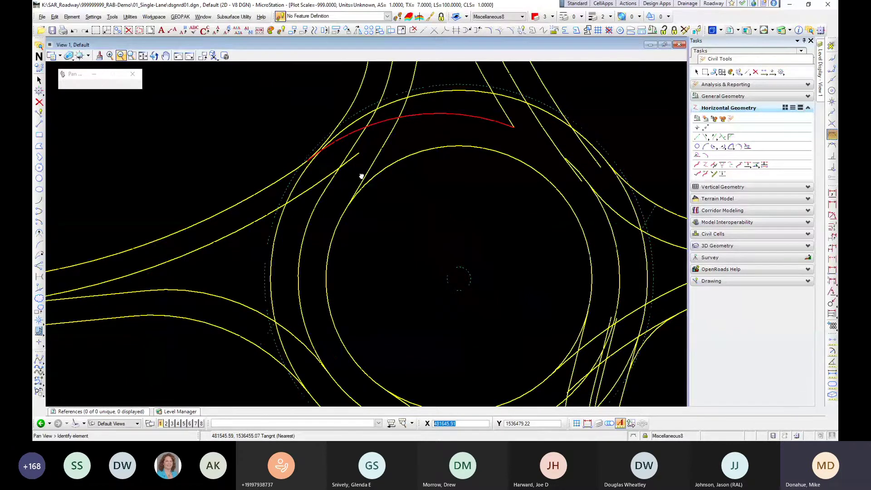
{"action": "middle_click_drag", "start_coordinate": [362, 176], "coordinate": [392, 207]}
{"action": "left_click", "coordinate": [456, 30]}
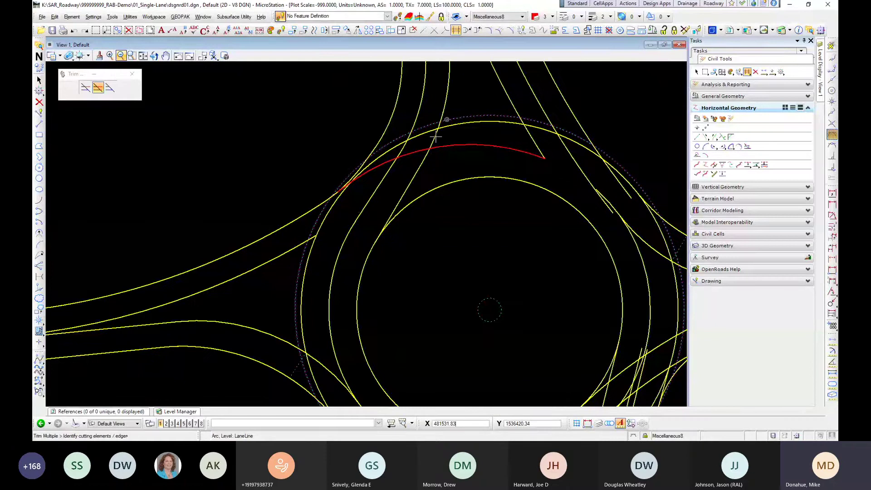
Step: Trim the north approach's west-side lines to the red arc and delete the leftover line piece inside the roundabout
{"action": "left_click", "coordinate": [39, 80]}
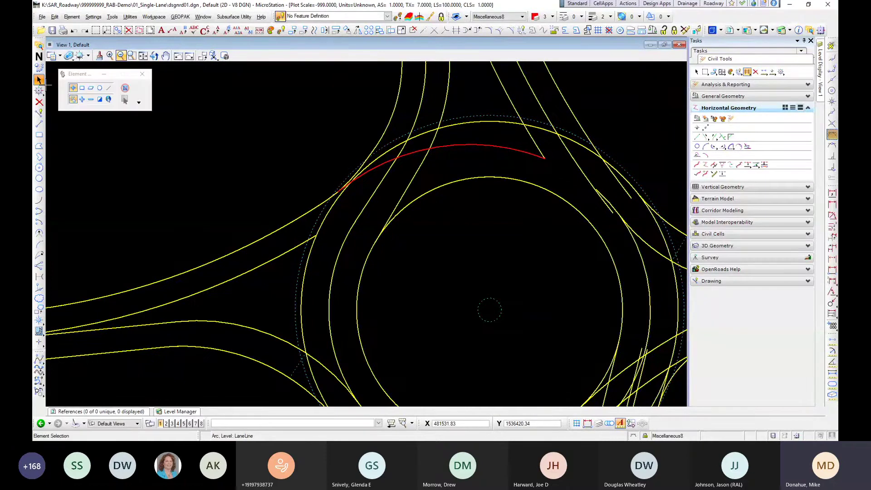
{"action": "left_click", "coordinate": [445, 141]}
{"action": "left_click", "coordinate": [456, 29]}
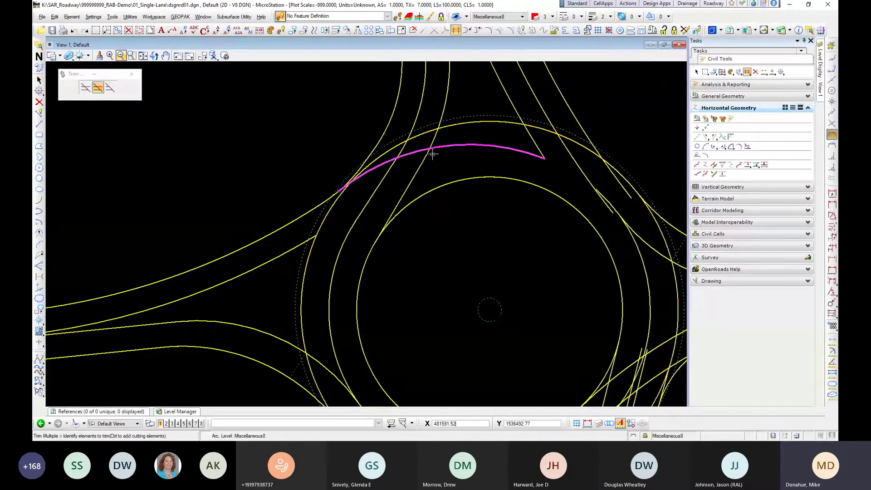
{"action": "left_click", "coordinate": [382, 181]}
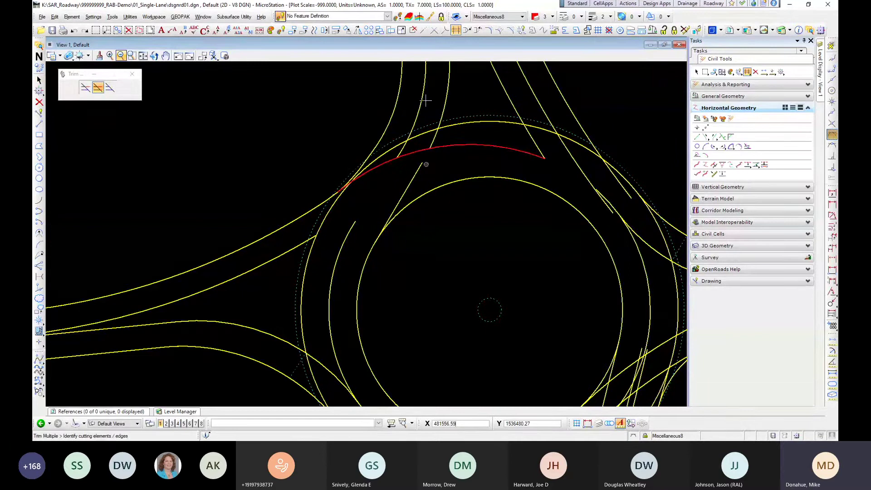
{"action": "left_click", "coordinate": [39, 102]}
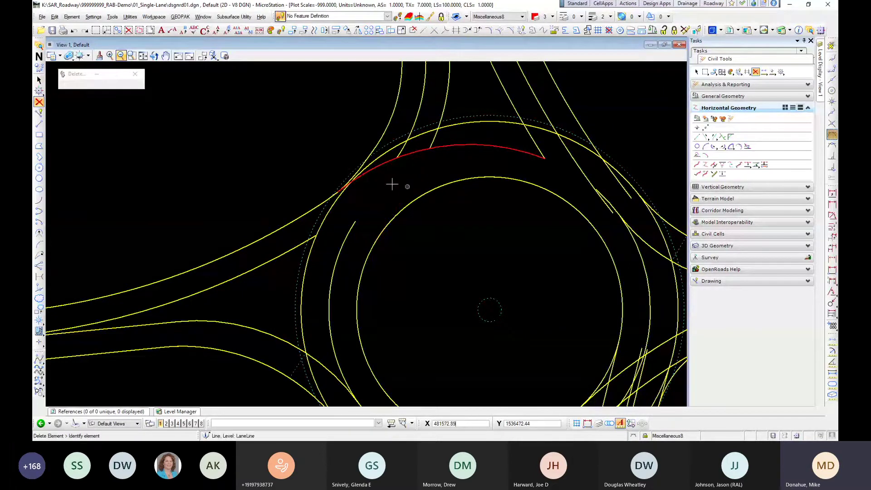
Step: Partially delete the outer circle from its crossing with the red arc to just past the north approach's easternmost line
{"action": "scroll", "coordinate": [369, 176], "scroll_direction": "up", "scroll_amount": 3}
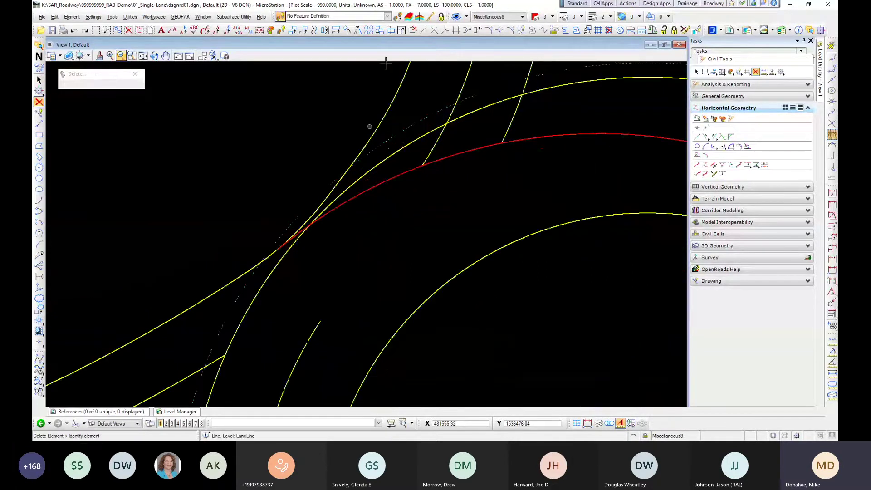
{"action": "left_click", "coordinate": [413, 29]}
{"action": "left_click", "coordinate": [83, 90]}
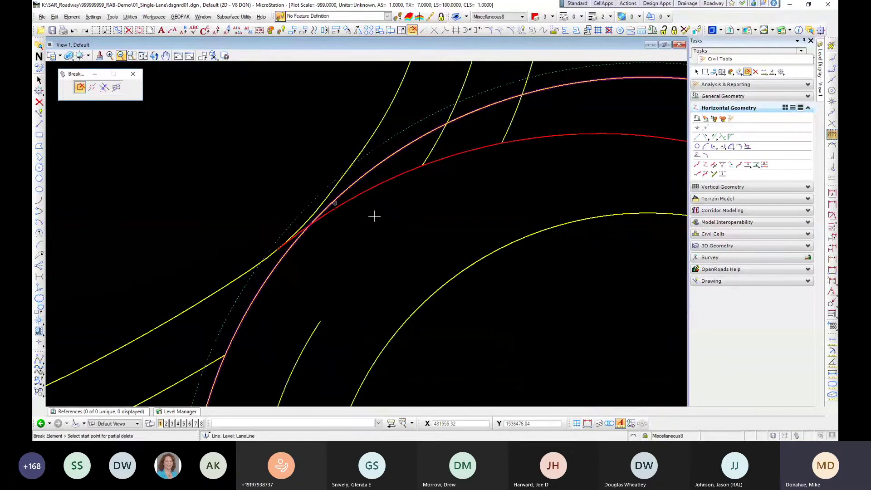
{"action": "left_click", "coordinate": [311, 226]}
{"action": "scroll", "coordinate": [318, 223], "scroll_direction": "down", "scroll_amount": 4}
{"action": "middle_click_drag", "start_coordinate": [560, 154], "coordinate": [374, 152]}
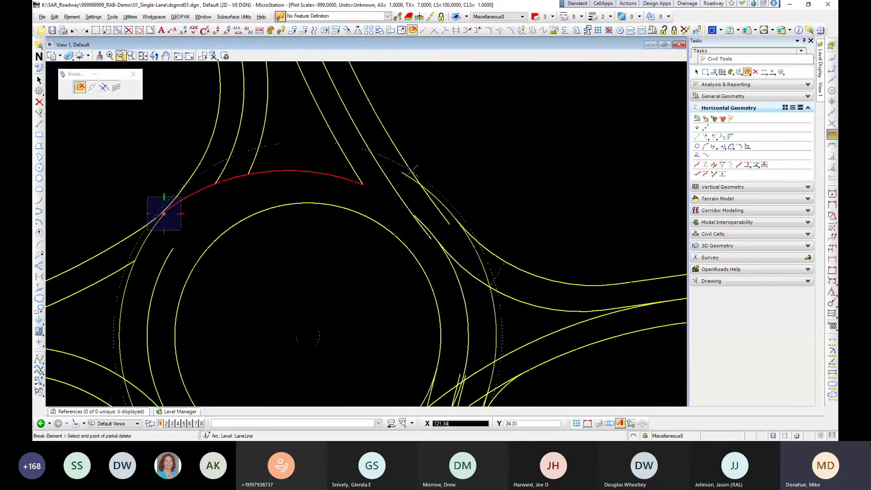
{"action": "left_click", "coordinate": [452, 185]}
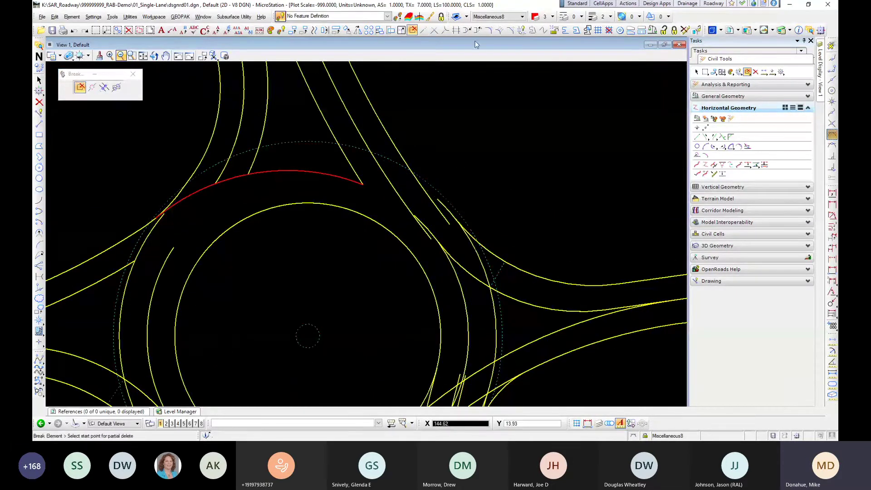
Step: Match the active attributes to the LaneLine linework and construct an untruncated radius 50 fillet between the outer circle and the north approach's easternmost line
{"action": "left_click", "coordinate": [388, 135]}
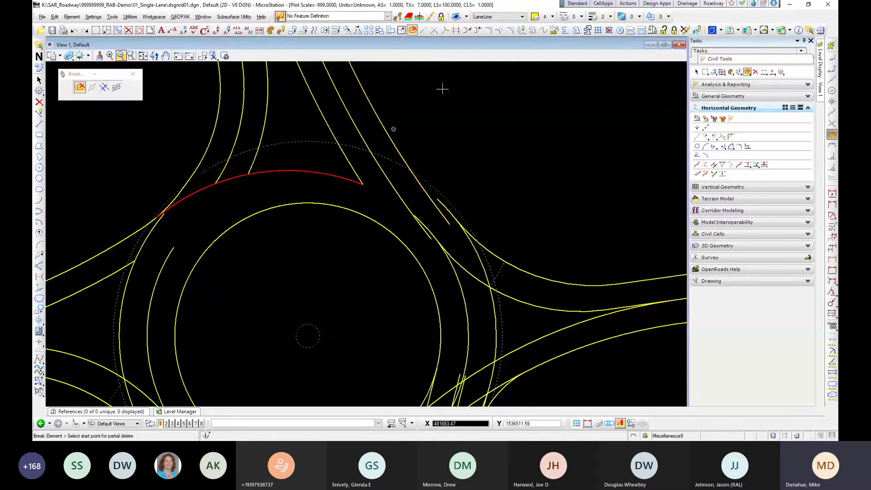
{"action": "left_click", "coordinate": [489, 31]}
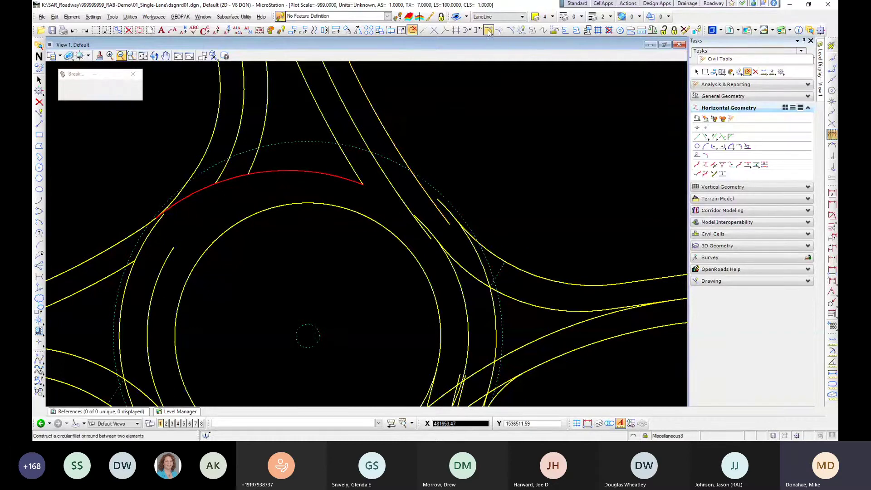
{"action": "left_click", "coordinate": [125, 86]}
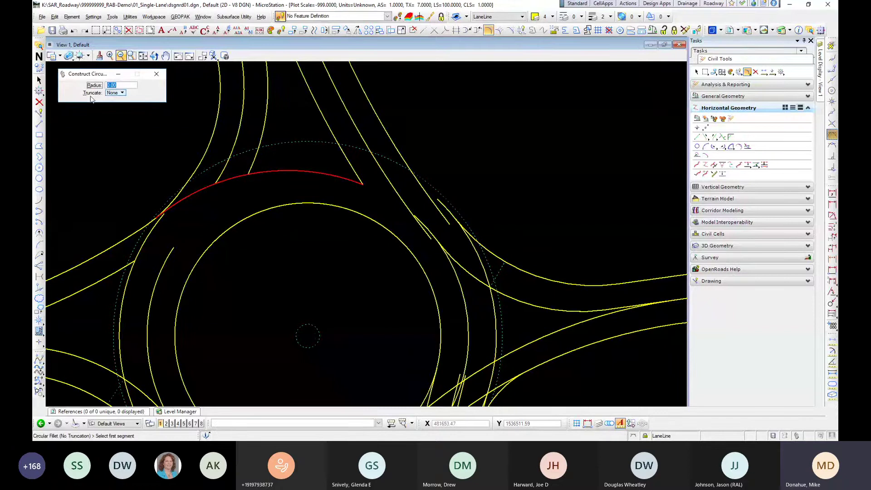
{"action": "type", "text": "50"}
{"action": "key", "text": "Return"}
{"action": "left_click", "coordinate": [442, 203]}
{"action": "left_click", "coordinate": [410, 164]}
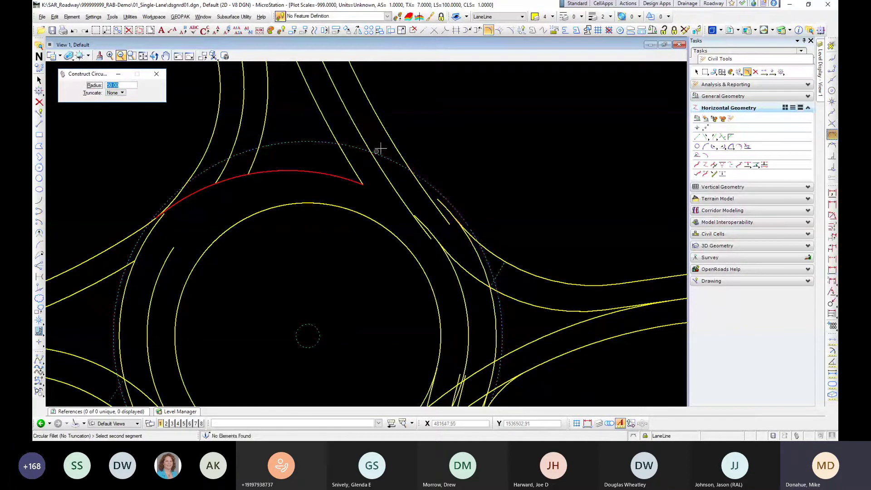
{"action": "scroll", "coordinate": [447, 193], "scroll_direction": "up", "scroll_amount": 3}
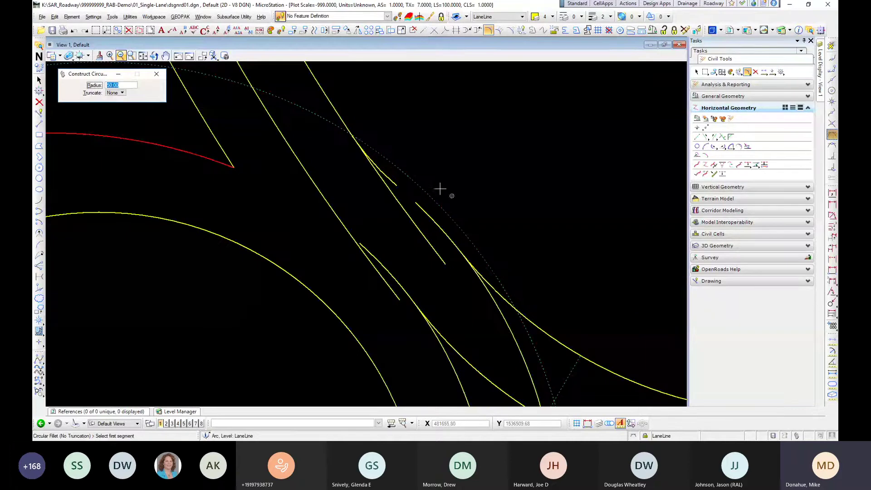
Step: Trim the radius 50 fillet and the outer circle's open end to their intersection
{"action": "left_click", "coordinate": [437, 30]}
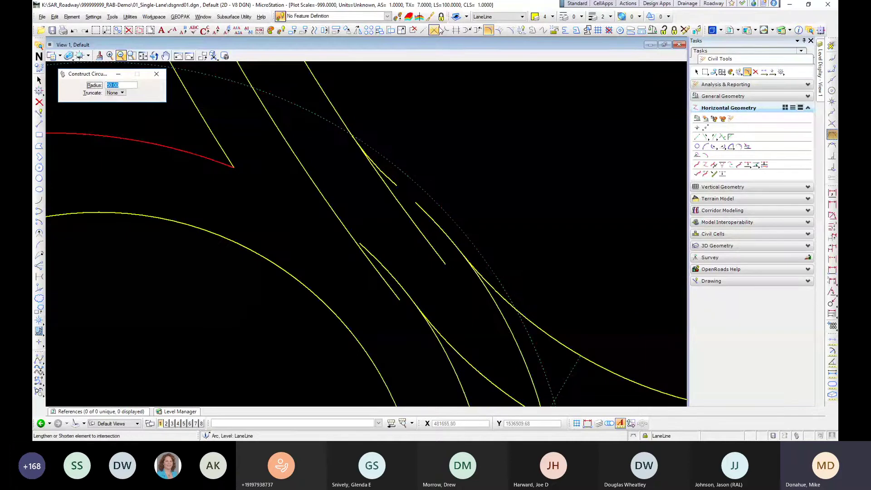
{"action": "left_click", "coordinate": [392, 177]}
{"action": "left_click", "coordinate": [418, 202]}
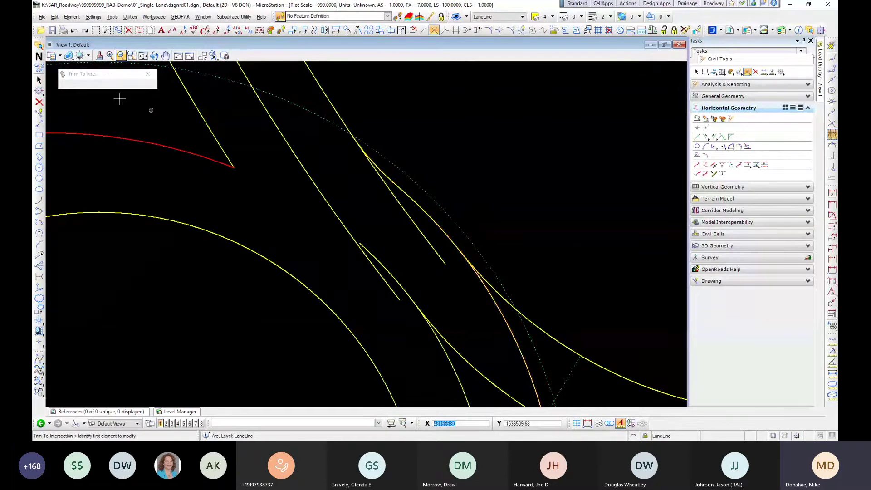
Step: Construct a radius 65 fillet with Truncate set to Both between the outer circle and the north approach's easternmost line
{"action": "left_click", "coordinate": [39, 200]}
{"action": "left_click", "coordinate": [488, 30]}
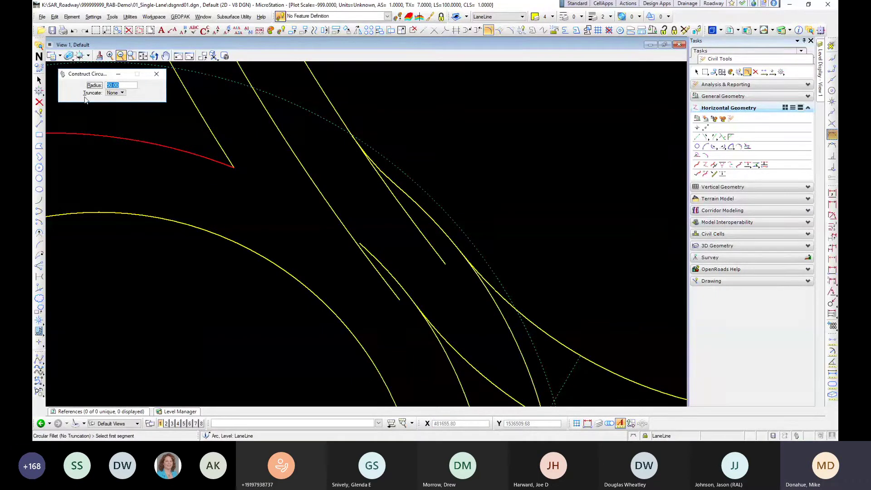
{"action": "type", "text": "65"}
{"action": "key", "text": "Tab"}
{"action": "left_click", "coordinate": [119, 93]}
{"action": "left_click", "coordinate": [118, 99]}
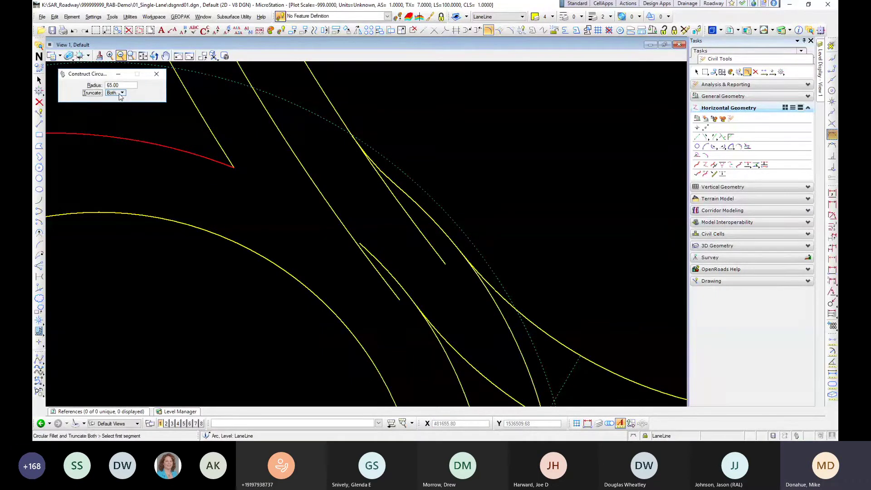
{"action": "left_click", "coordinate": [462, 253]}
{"action": "left_click", "coordinate": [325, 90]}
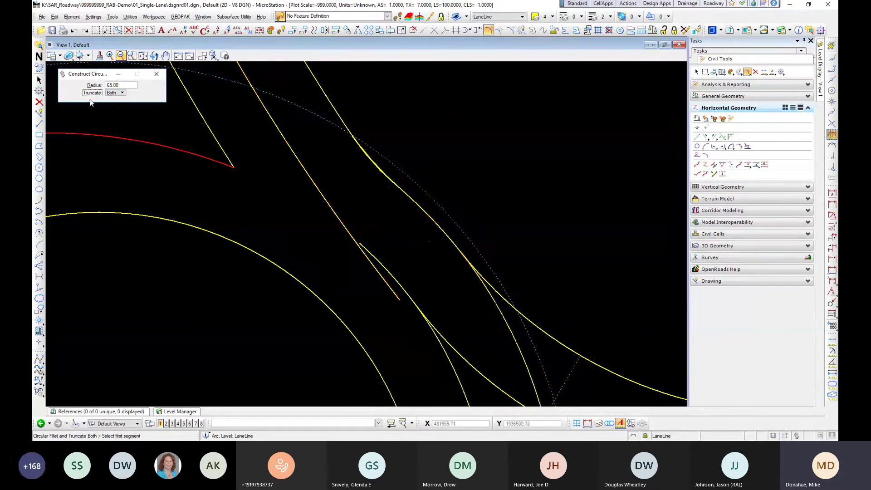
Step: Delete the leftover radius 50 fillet alongside the radius 65 one
{"action": "left_click", "coordinate": [39, 102]}
{"action": "scroll", "coordinate": [365, 179], "scroll_direction": "up", "scroll_amount": 3}
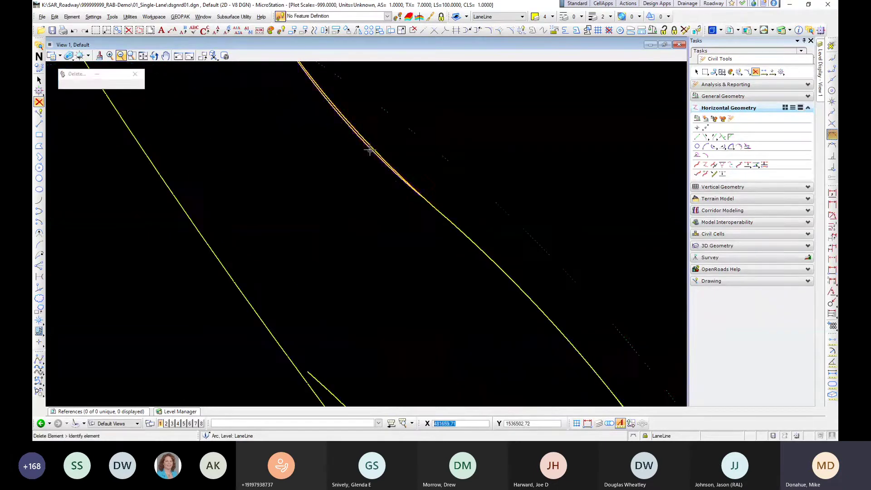
{"action": "scroll", "coordinate": [348, 173], "scroll_direction": "down", "scroll_amount": 3}
Step: Construct a radius 75 fillet, truncating both elements, between the middle circle and the adjacent north approach line
{"action": "left_click", "coordinate": [489, 30]}
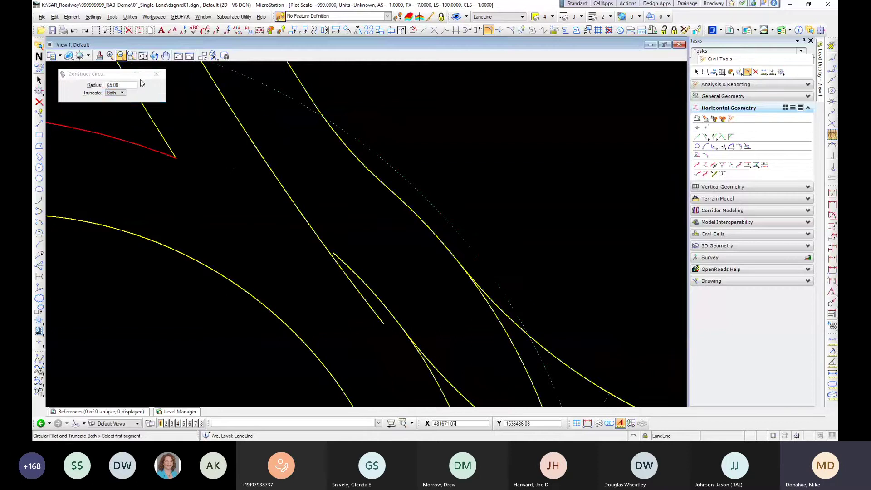
{"action": "double_click", "coordinate": [125, 87]}
{"action": "type", "text": "75"}
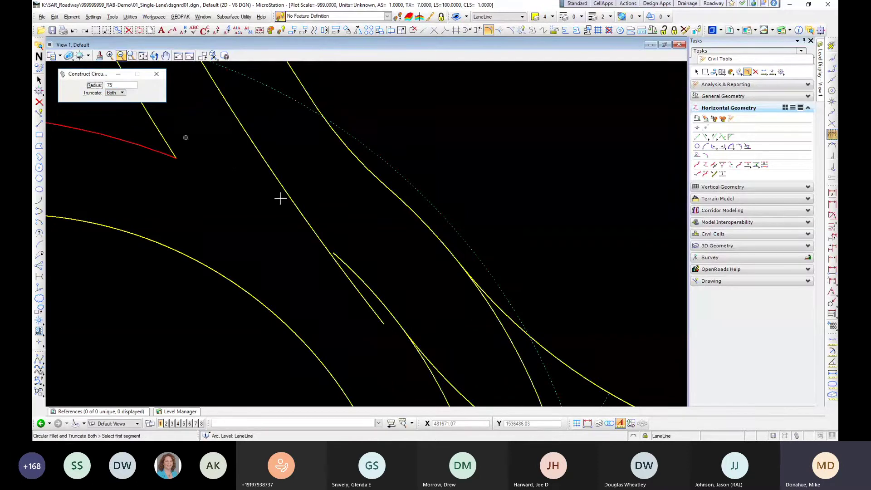
{"action": "left_click", "coordinate": [343, 263]}
{"action": "left_click", "coordinate": [233, 115]}
{"action": "scroll", "coordinate": [275, 143], "scroll_direction": "down", "scroll_amount": 4}
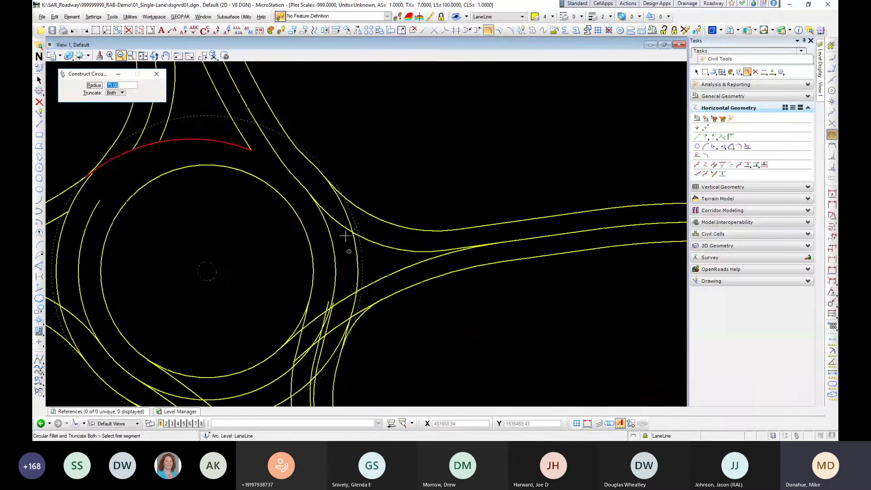
Step: Trim the west approach's second line from the north and the outer circle to their intersection
{"action": "middle_click_drag", "start_coordinate": [346, 235], "coordinate": [261, 153]}
{"action": "middle_click_drag", "start_coordinate": [258, 244], "coordinate": [462, 287]}
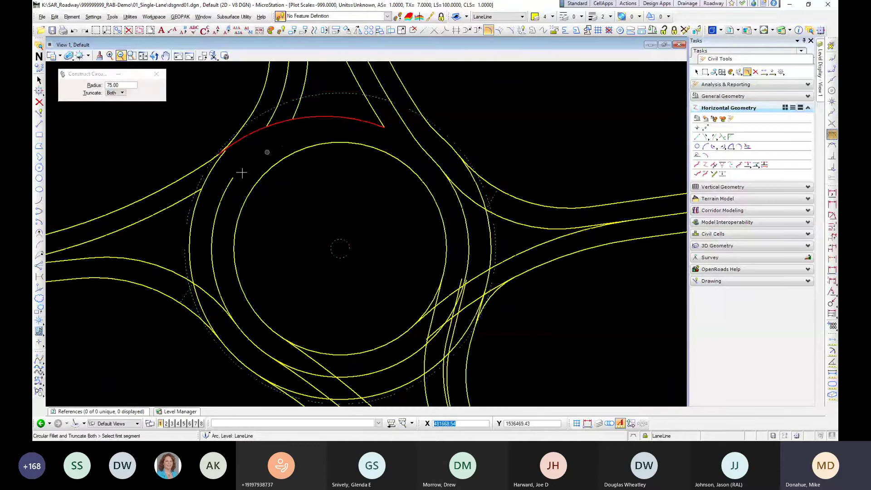
{"action": "scroll", "coordinate": [264, 152], "scroll_direction": "down", "scroll_amount": 1}
{"action": "middle_click_drag", "start_coordinate": [272, 249], "coordinate": [472, 207]}
{"action": "scroll", "coordinate": [432, 127], "scroll_direction": "up", "scroll_amount": 3}
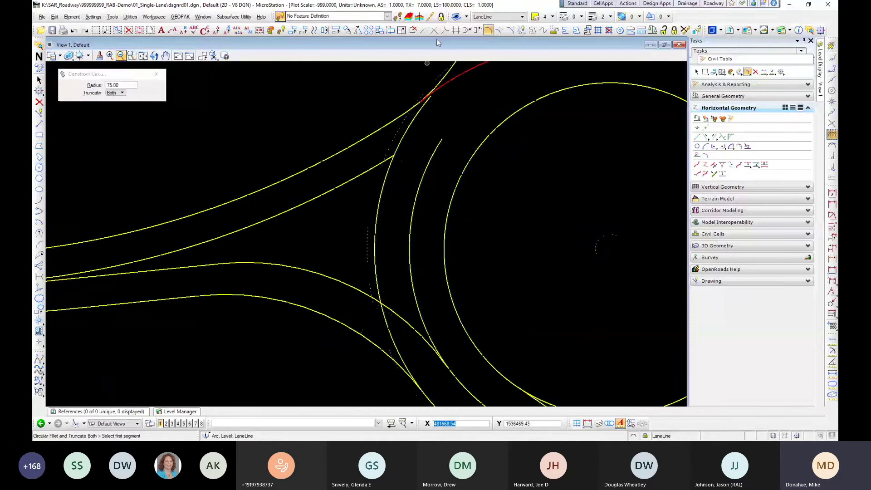
{"action": "left_click", "coordinate": [413, 30]}
{"action": "left_click", "coordinate": [434, 30]}
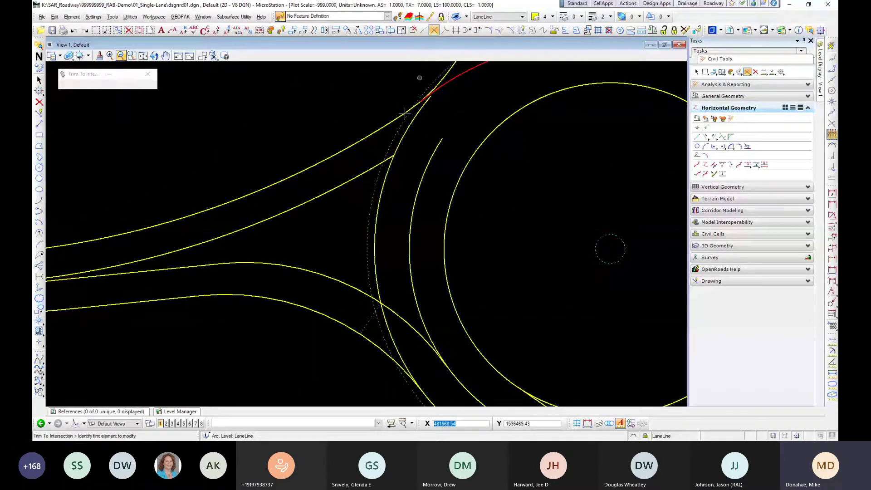
{"action": "left_click", "coordinate": [381, 167]}
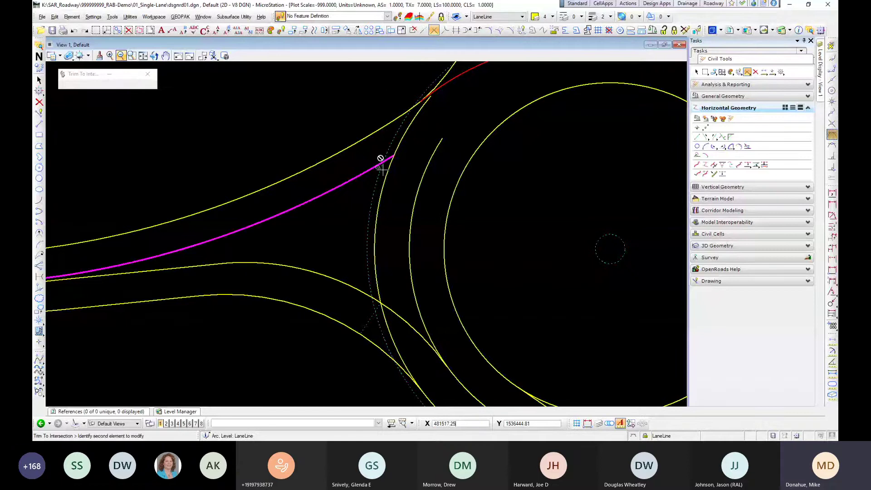
{"action": "left_click", "coordinate": [385, 185]}
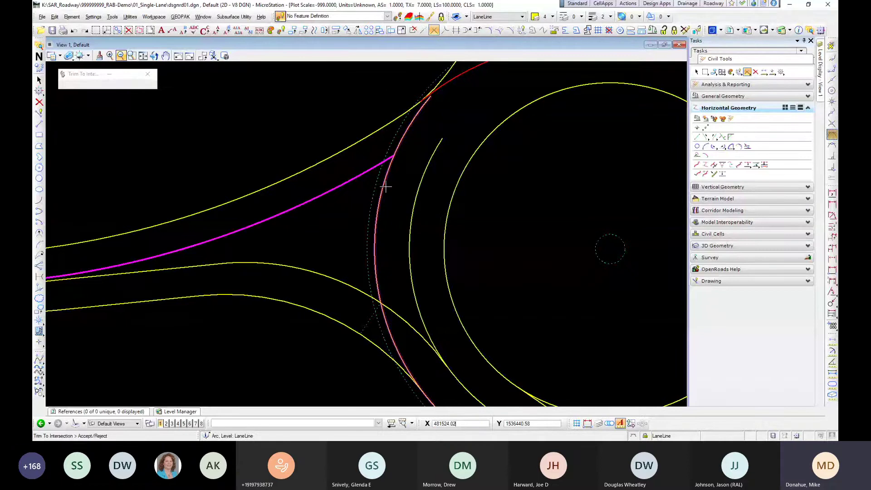
{"action": "left_click", "coordinate": [471, 170]}
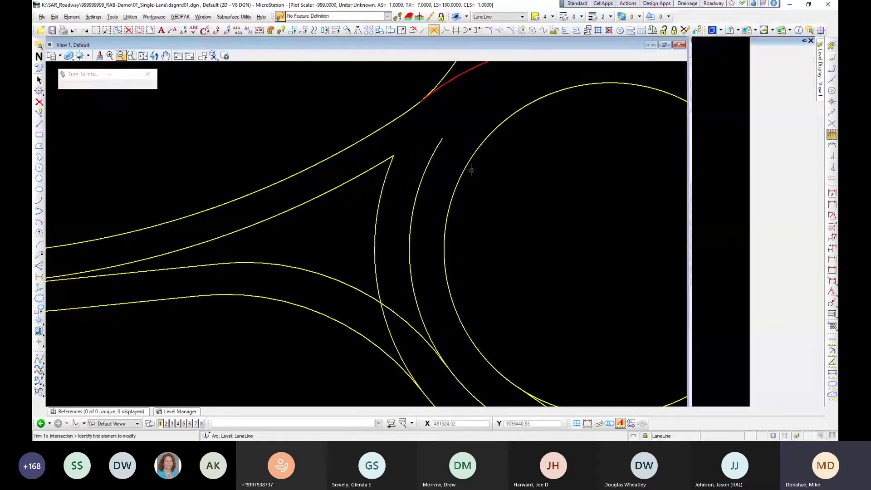
Step: Trim the west approach's inner southern line back to the outer circle with Trim To Element
{"action": "scroll", "coordinate": [342, 189], "scroll_direction": "down", "scroll_amount": 3}
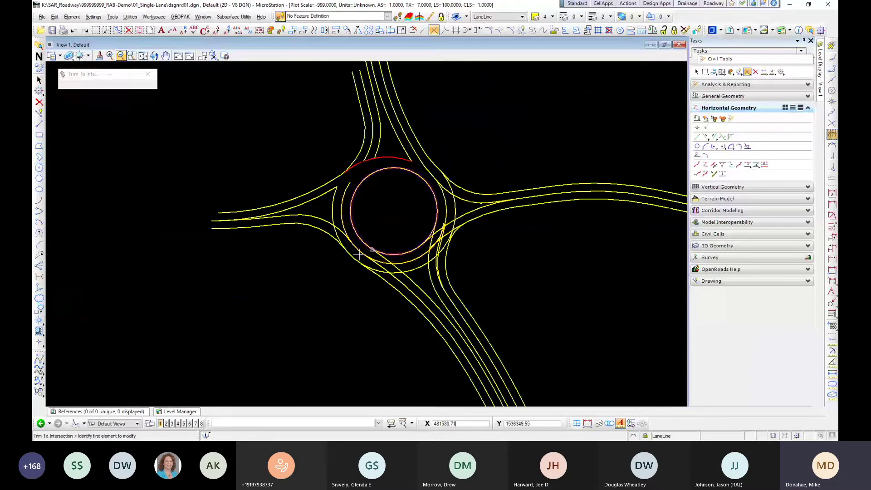
{"action": "scroll", "coordinate": [356, 255], "scroll_direction": "up", "scroll_amount": 2}
{"action": "scroll", "coordinate": [335, 244], "scroll_direction": "up", "scroll_amount": 2}
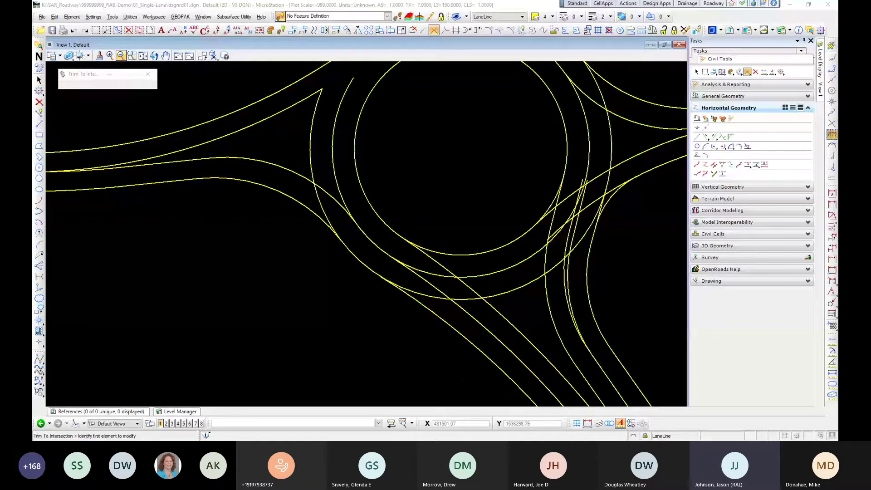
{"action": "left_click", "coordinate": [445, 30]}
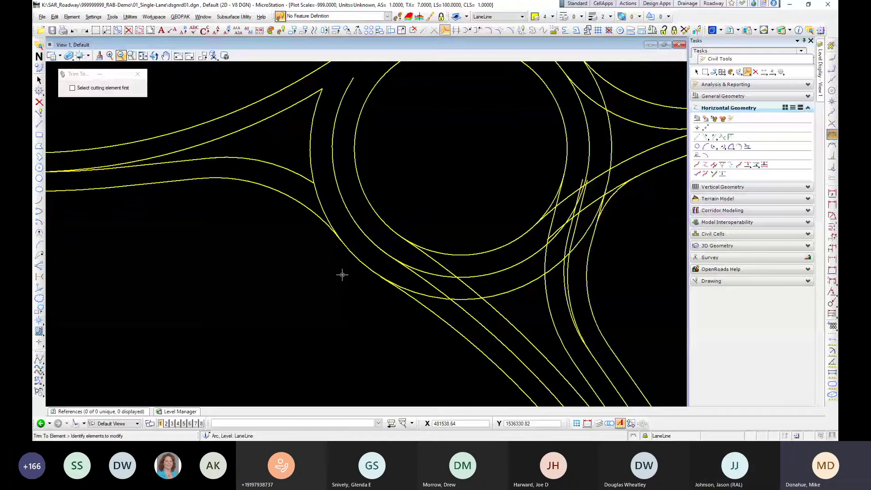
Step: Match the active element settings to the red arc at the north approach and start an arc with the Start, End, Mid method
{"action": "middle_click_drag", "start_coordinate": [342, 275], "coordinate": [260, 340]}
{"action": "left_click", "coordinate": [282, 30]}
{"action": "left_click", "coordinate": [340, 83]}
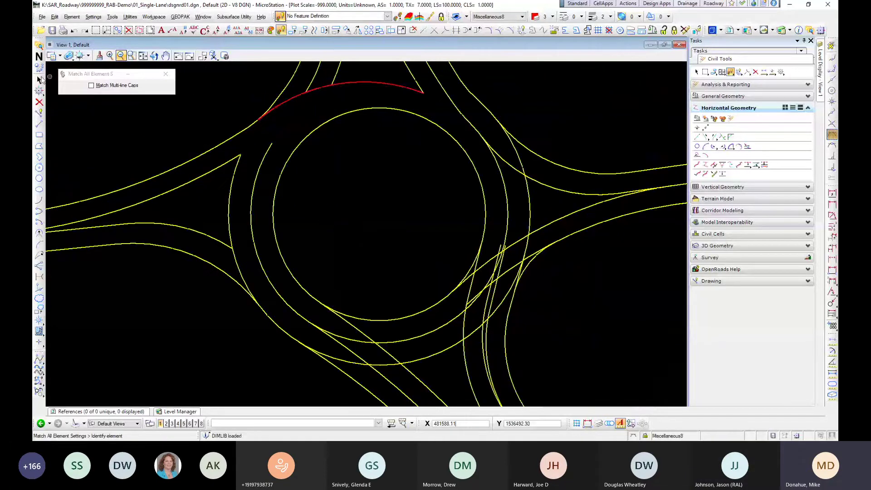
{"action": "left_click", "coordinate": [40, 79]}
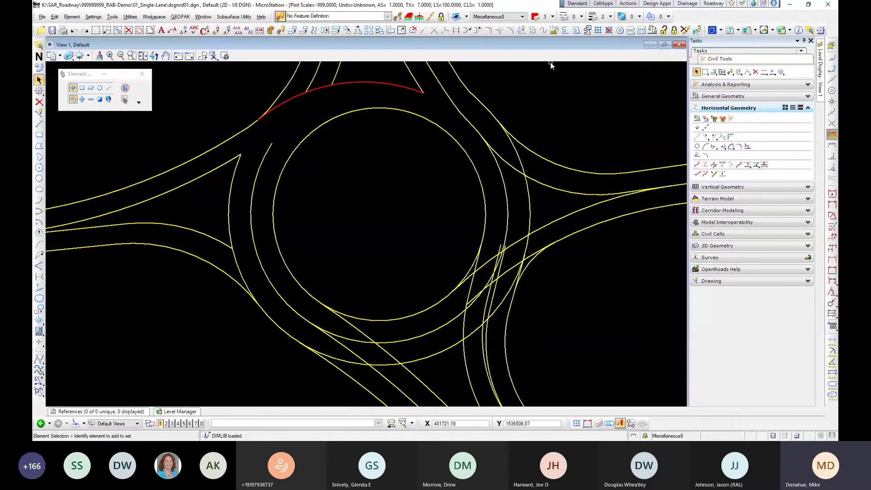
{"action": "middle_click_drag", "start_coordinate": [419, 210], "coordinate": [380, 167]}
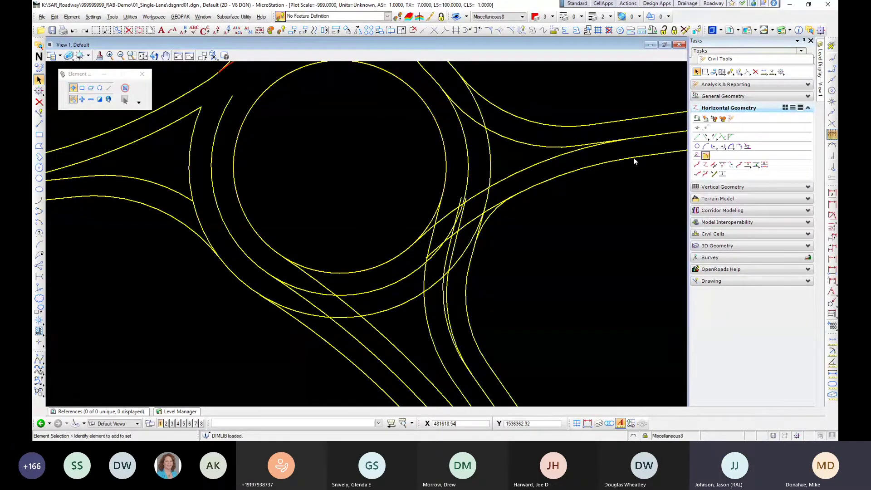
{"action": "left_click", "coordinate": [39, 201]}
{"action": "left_click", "coordinate": [38, 200]}
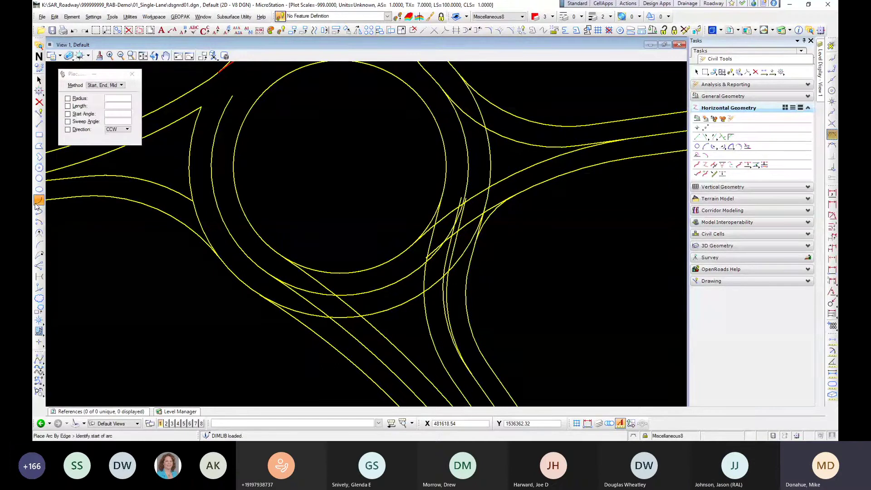
{"action": "left_click", "coordinate": [304, 289]}
{"action": "middle_click", "coordinate": [488, 218]}
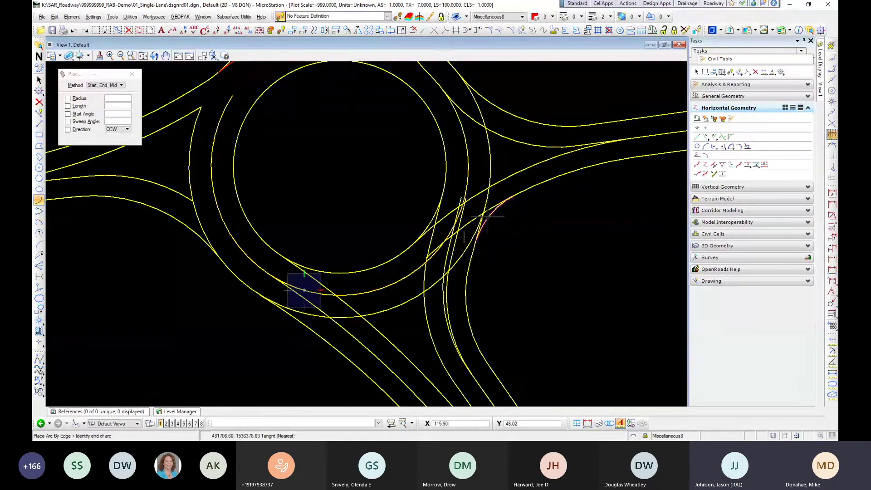
{"action": "left_click", "coordinate": [464, 238]}
{"action": "right_click", "coordinate": [464, 238]}
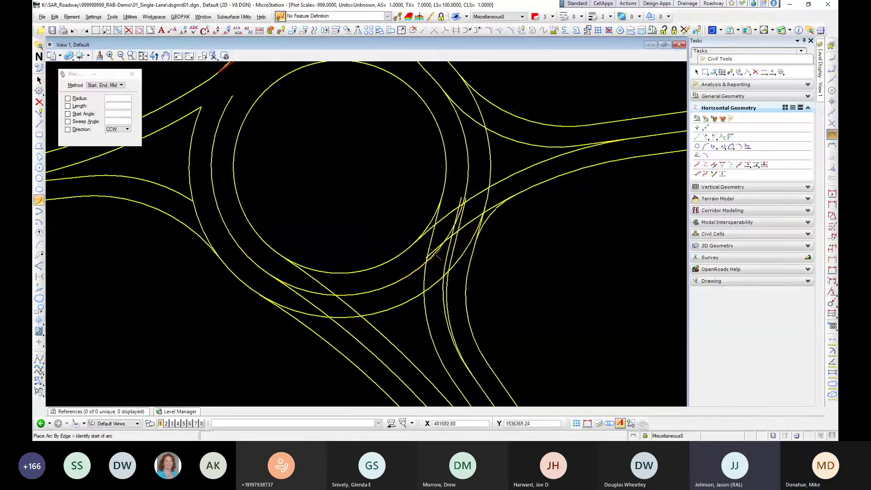
Step: Place an arc from the bottom of the middle circle across the southeast approach to the fillet joining the east approach
{"action": "mouse_move", "coordinate": [437, 282]}
{"action": "middle_mouse_down"}
{"action": "mouse_move", "coordinate": [444, 334]}
{"action": "mouse_move", "coordinate": [441, 245]}
{"action": "middle_mouse_up"}
{"action": "left_click", "coordinate": [319, 292]}
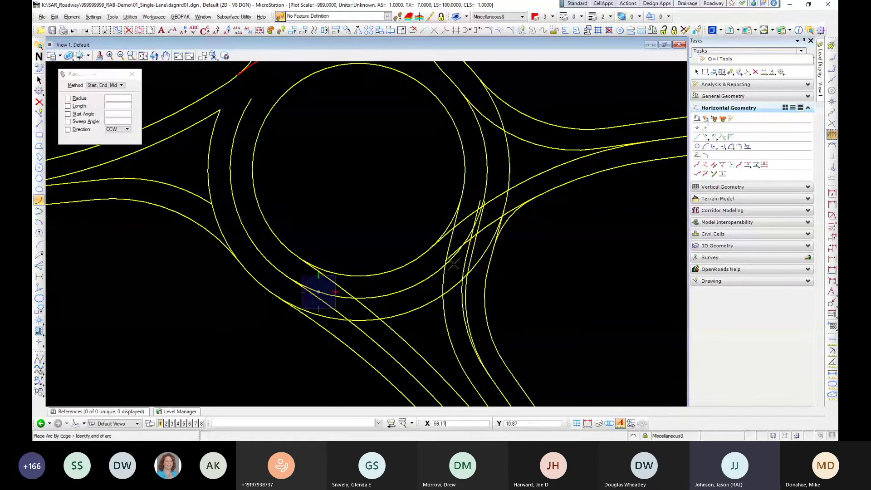
{"action": "left_click", "coordinate": [509, 218]}
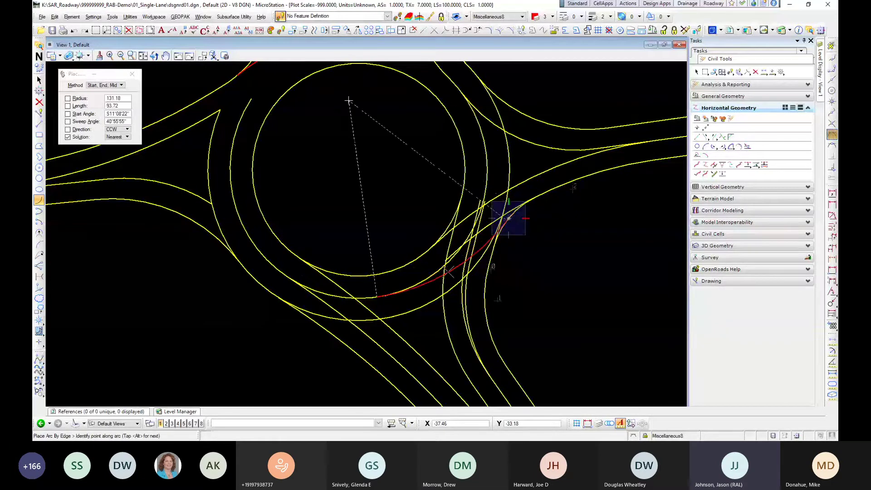
{"action": "left_click", "coordinate": [445, 275]}
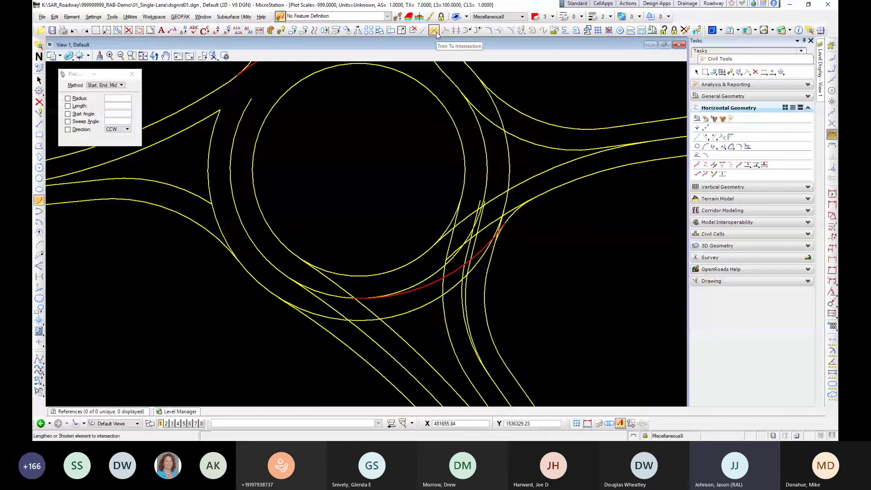
Step: Partially delete the middle circle's east side and trim the circles and new arc to their intersections with the southeast approach lines
{"action": "left_click", "coordinate": [413, 31]}
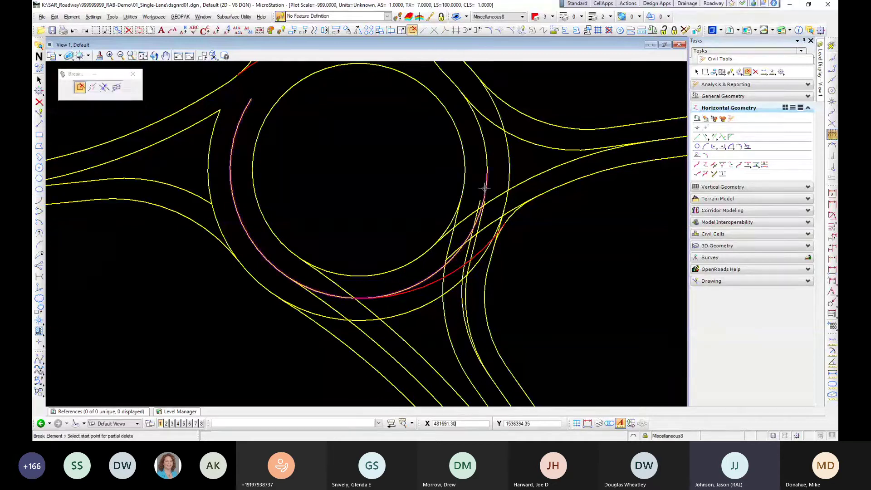
{"action": "left_click", "coordinate": [434, 31]}
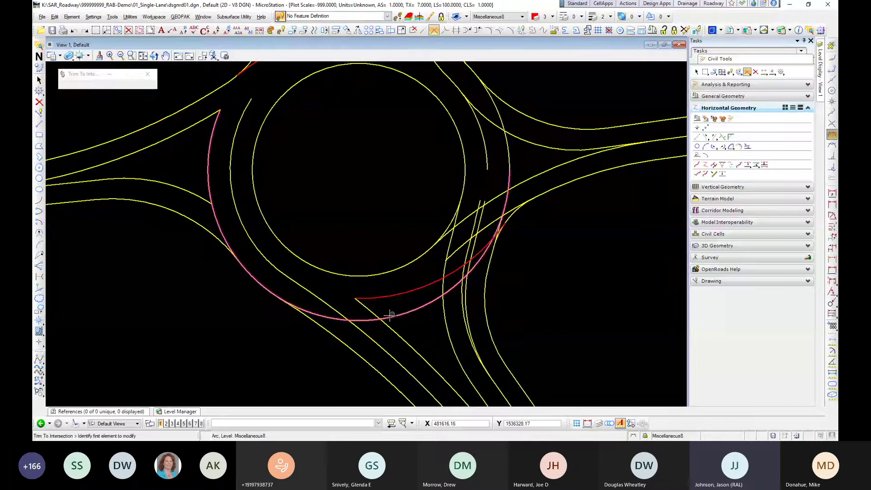
{"action": "left_click", "coordinate": [323, 326]}
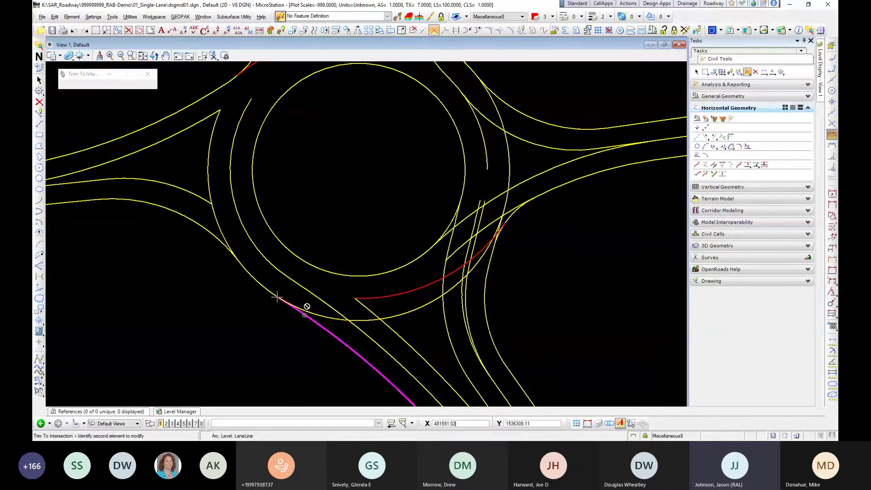
{"action": "left_click", "coordinate": [267, 290]}
{"action": "left_click", "coordinate": [288, 328]}
Step: Trim the southeast approach's eastern lines at the red arc and delete the leftover pieces inside the roundabout
{"action": "mouse_move", "coordinate": [453, 307]}
{"action": "middle_mouse_down"}
{"action": "mouse_move", "coordinate": [356, 295]}
{"action": "mouse_move", "coordinate": [330, 283]}
{"action": "middle_mouse_up"}
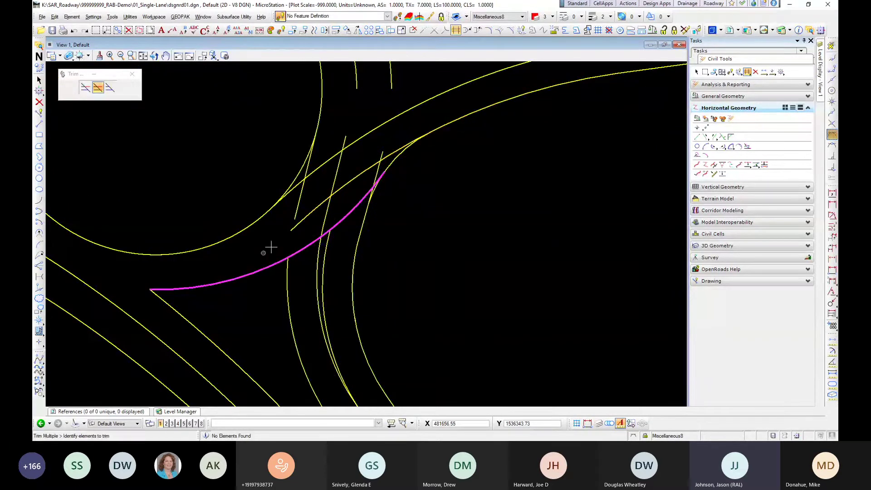
{"action": "left_click", "coordinate": [445, 30]}
{"action": "scroll", "coordinate": [292, 259], "scroll_direction": "up", "scroll_amount": 2}
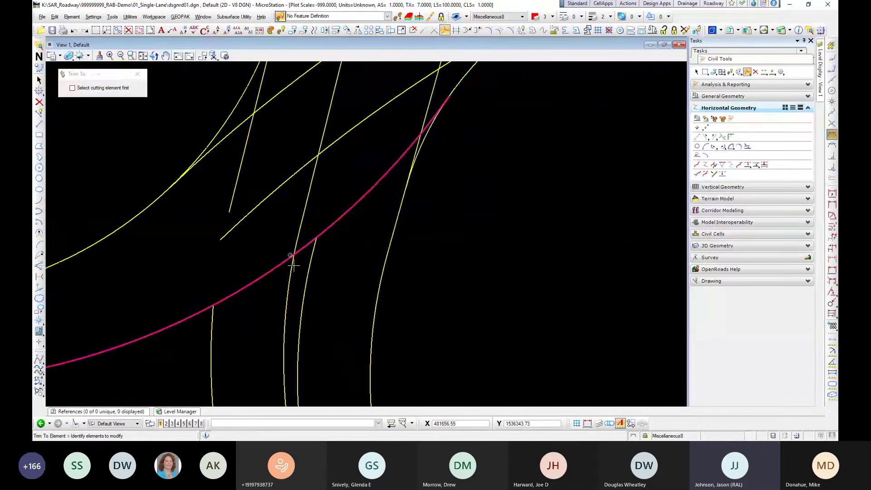
{"action": "left_click", "coordinate": [39, 101]}
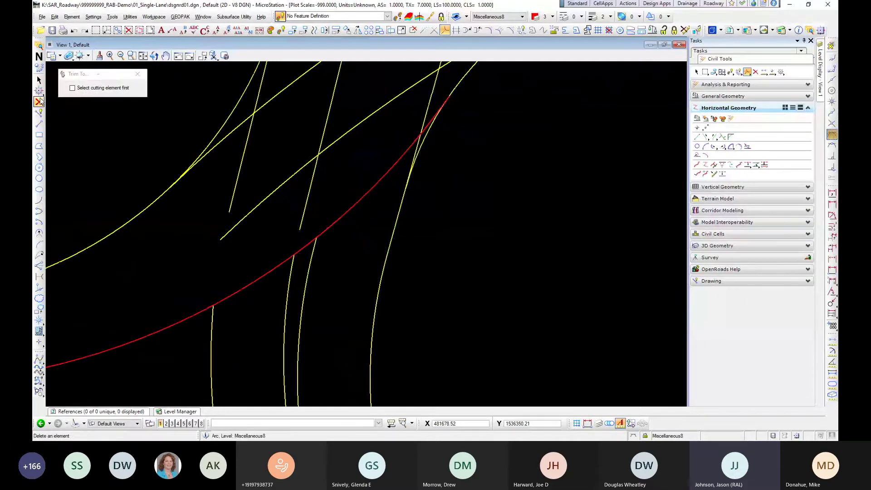
{"action": "scroll", "coordinate": [241, 156], "scroll_direction": "down", "scroll_amount": 5}
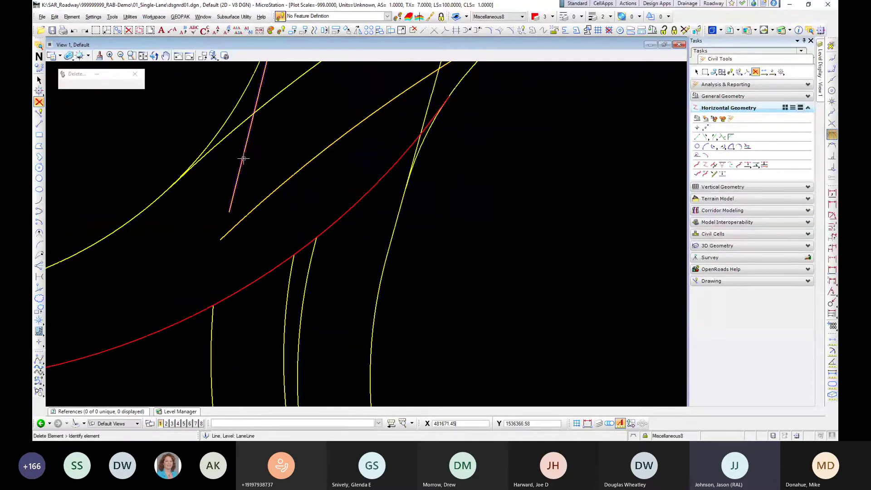
Step: Trim the outer circle's open east end and the east approach's middle line to their intersection
{"action": "middle_click_drag", "start_coordinate": [278, 224], "coordinate": [281, 242]}
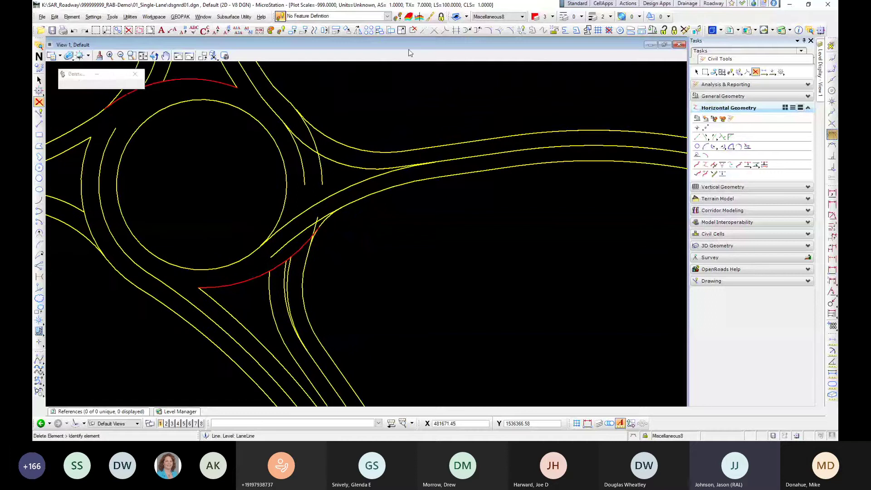
{"action": "left_click", "coordinate": [434, 30]}
{"action": "left_click", "coordinate": [320, 168]}
{"action": "left_click", "coordinate": [328, 194]}
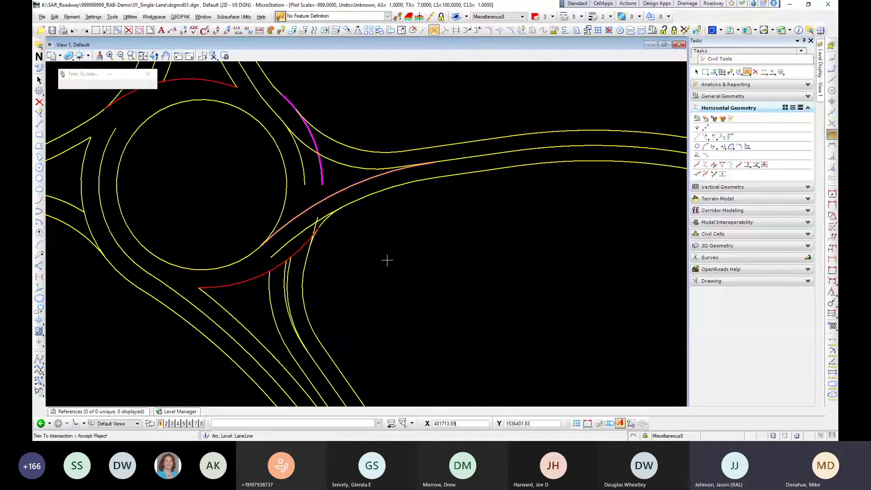
{"action": "left_click", "coordinate": [387, 259]}
Step: Trim the east approach's southern line and the fillet toward the southeast approach to their intersection
{"action": "scroll", "coordinate": [337, 215], "scroll_direction": "up", "scroll_amount": 2}
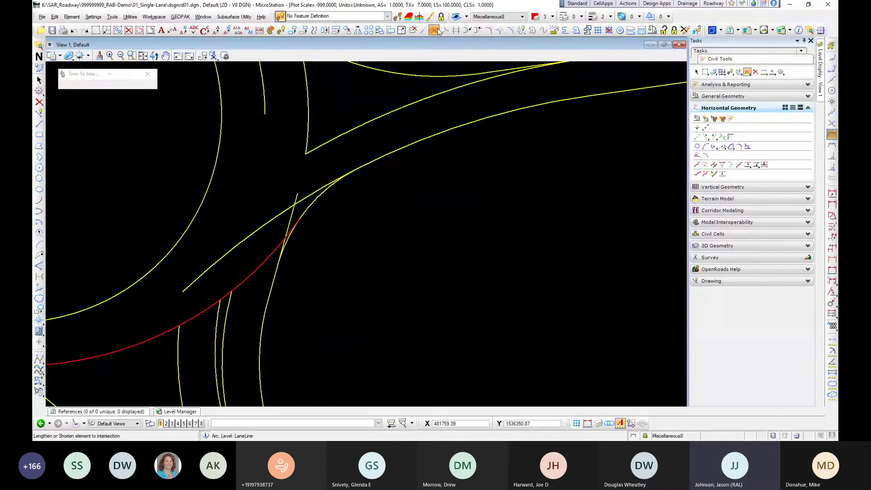
{"action": "left_click", "coordinate": [329, 183]}
{"action": "left_click", "coordinate": [377, 155]}
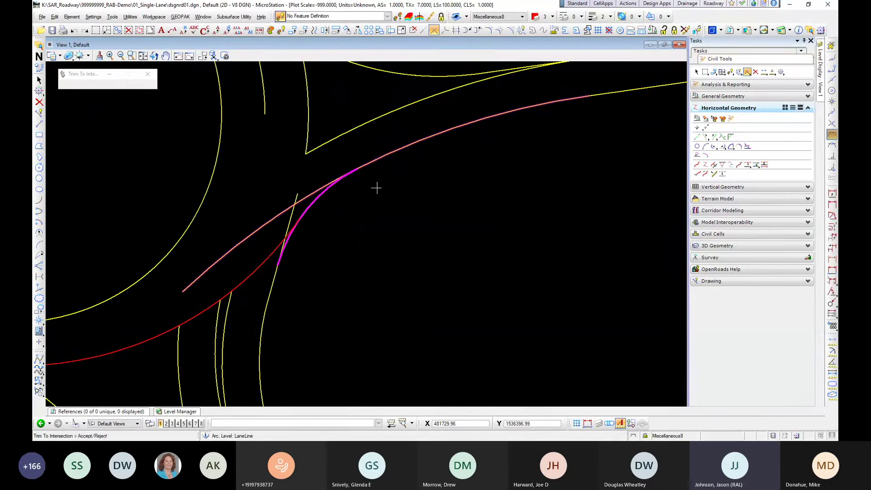
{"action": "left_click", "coordinate": [379, 190]}
Step: Trim the southeast approach's easternmost line, which projects past the corner fillet, to its intersection with the fillet
{"action": "scroll", "coordinate": [415, 201], "scroll_direction": "down", "scroll_amount": 3}
{"action": "scroll", "coordinate": [354, 204], "scroll_direction": "up", "scroll_amount": 3}
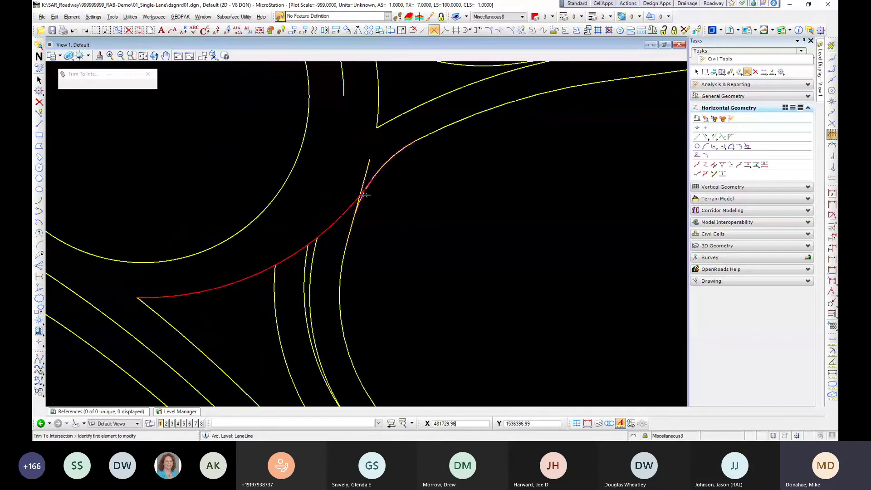
{"action": "left_click", "coordinate": [354, 219]}
{"action": "left_click", "coordinate": [353, 222]}
{"action": "left_click", "coordinate": [353, 222]}
Step: Attach the Topord00_Aerial.dgn file as a reference behind the roundabout linework with Coincident - World orientation
{"action": "scroll", "coordinate": [378, 235], "scroll_direction": "down", "scroll_amount": 4}
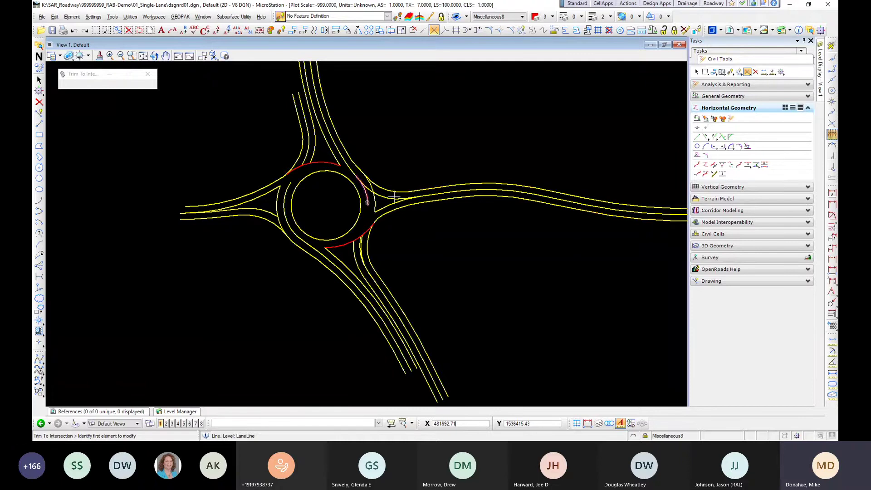
{"action": "middle_click_drag", "start_coordinate": [430, 247], "coordinate": [368, 251]}
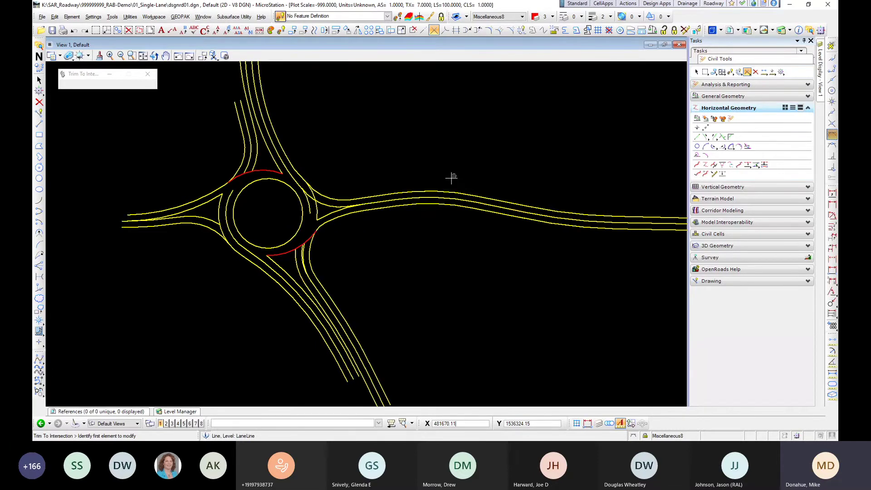
{"action": "left_click", "coordinate": [114, 411]}
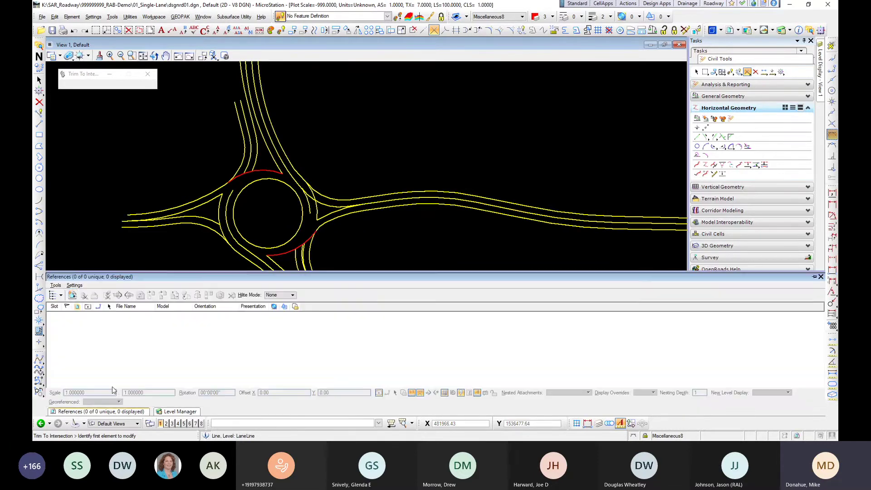
{"action": "left_click", "coordinate": [72, 295]}
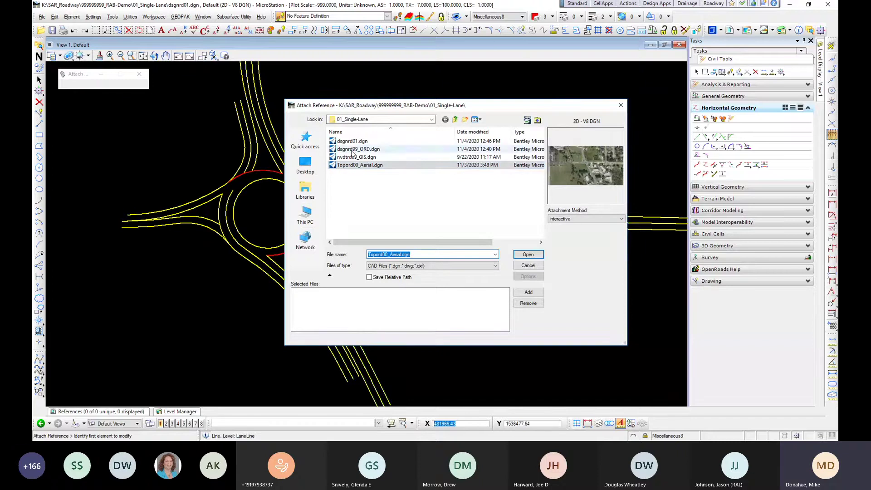
{"action": "left_click", "coordinate": [529, 254]}
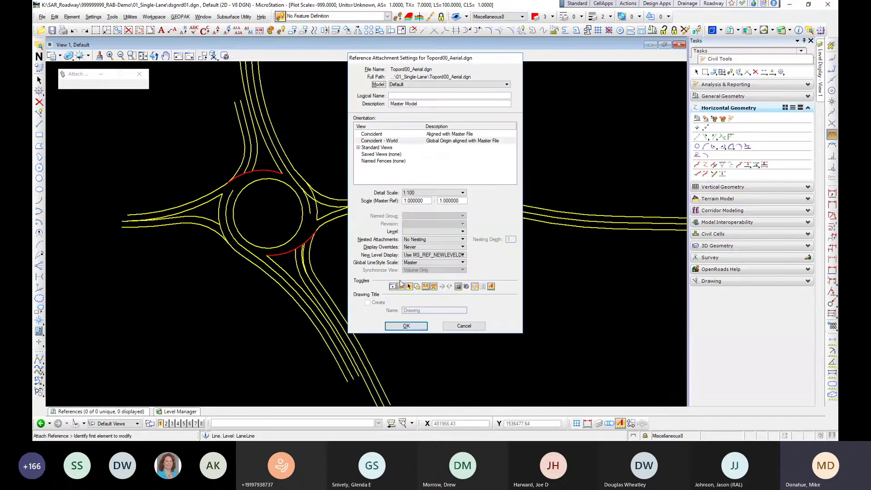
{"action": "left_click", "coordinate": [411, 326]}
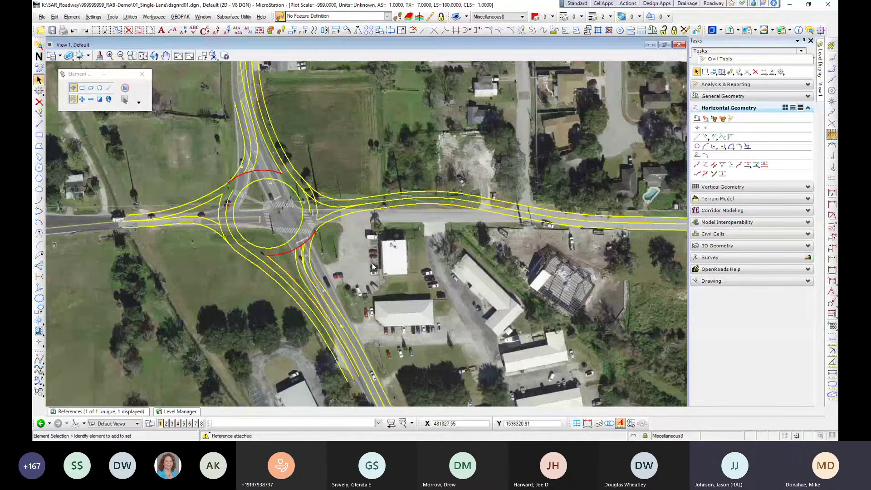
Step: Trim the east approach's curved line that projects past the roundabout's outer arc back to that arc at the northeast corner
{"action": "middle_click_drag", "start_coordinate": [315, 218], "coordinate": [263, 270]}
{"action": "scroll", "coordinate": [264, 270], "scroll_direction": "up", "scroll_amount": 4}
{"action": "scroll", "coordinate": [264, 271], "scroll_direction": "up", "scroll_amount": 1}
{"action": "middle_click_drag", "start_coordinate": [423, 258], "coordinate": [358, 341], "text": "shift"}
{"action": "scroll", "coordinate": [317, 311], "scroll_direction": "down", "scroll_amount": 7}
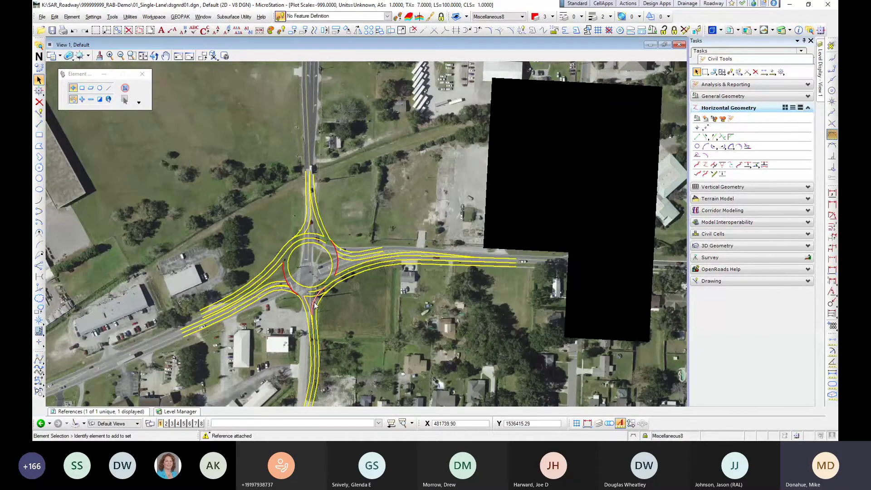
{"action": "scroll", "coordinate": [328, 302], "scroll_direction": "up", "scroll_amount": 4}
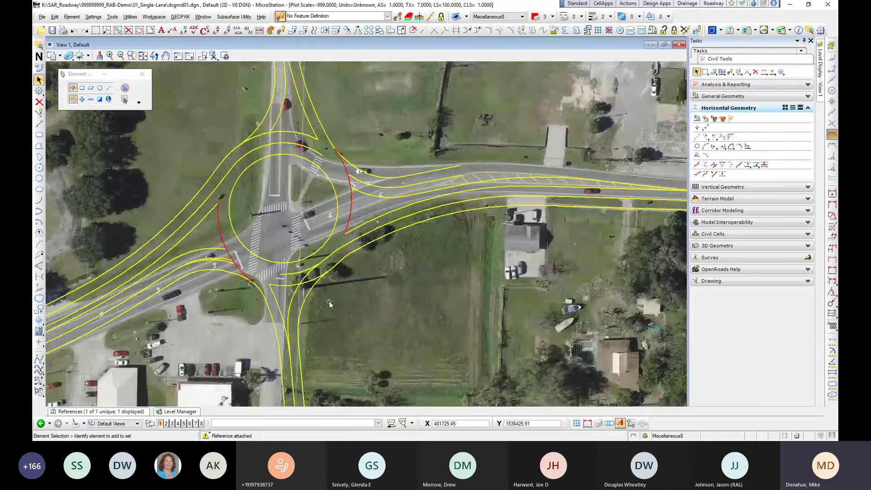
{"action": "scroll", "coordinate": [328, 301], "scroll_direction": "up", "scroll_amount": 2}
{"action": "left_click", "coordinate": [434, 30]}
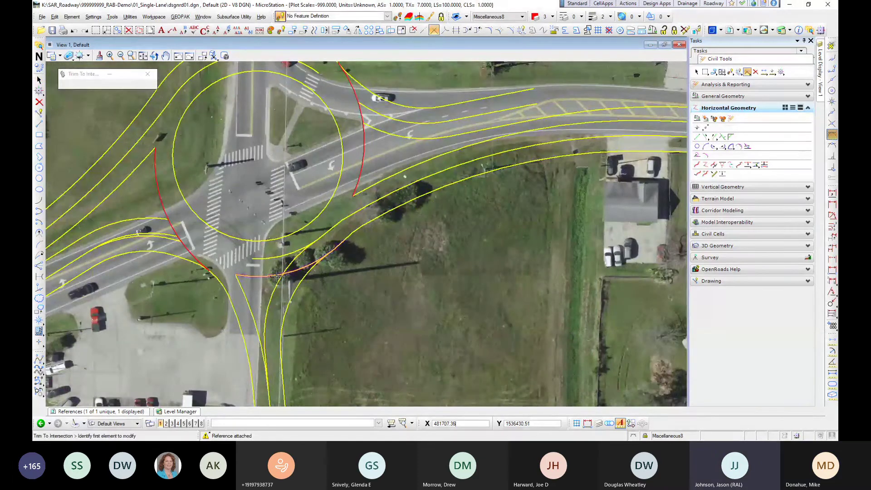
{"action": "left_click", "coordinate": [445, 30]}
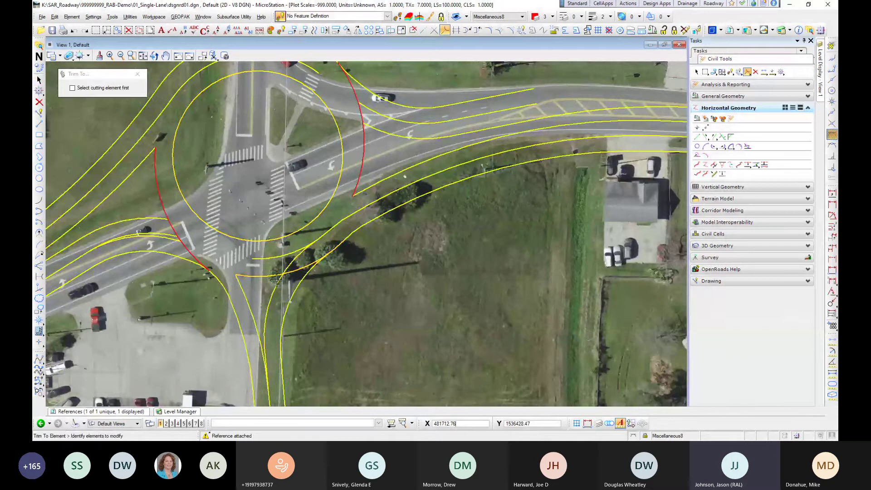
{"action": "left_click", "coordinate": [279, 279]}
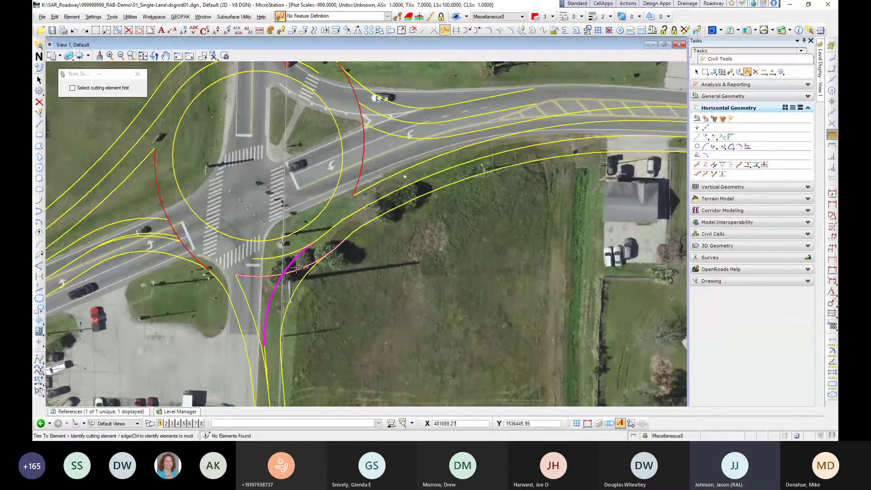
{"action": "left_click", "coordinate": [297, 269]}
{"action": "scroll", "coordinate": [372, 297], "scroll_direction": "down", "scroll_amount": 3}
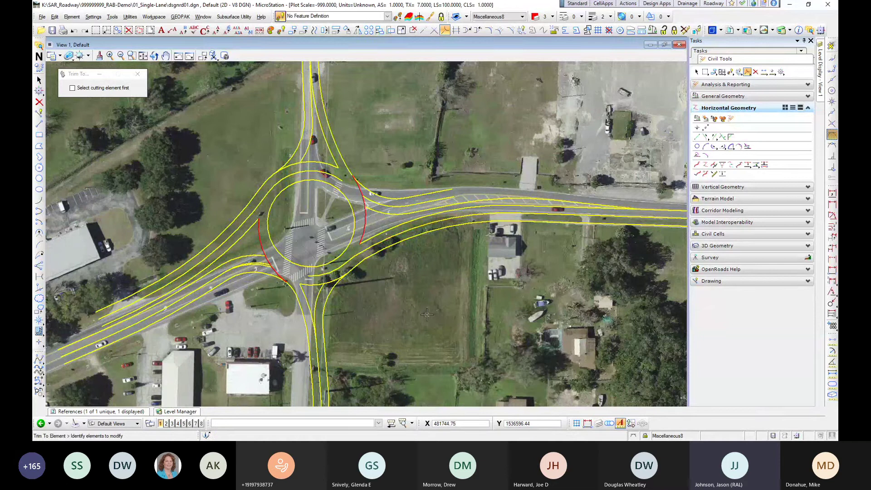
Step: Return the view to north-up and place a start-end-mid arc of about 230 radius across the kink in the northeast corner's inner line
{"action": "left_click", "coordinate": [39, 66]}
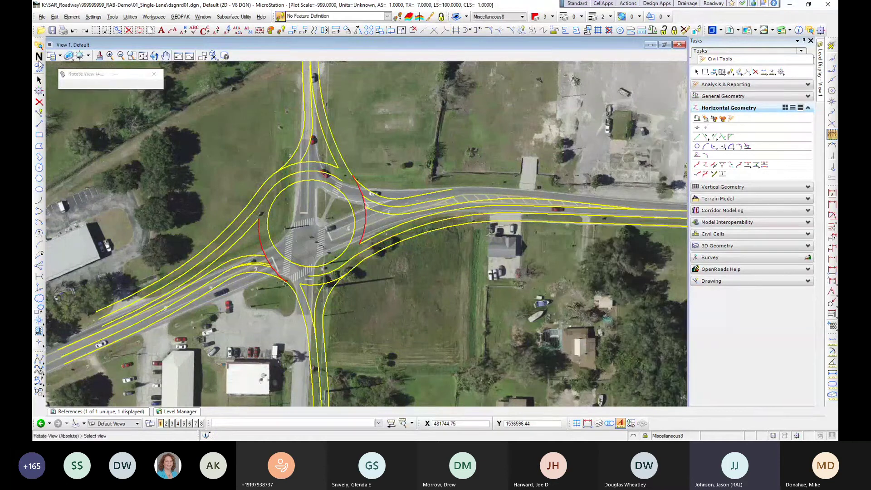
{"action": "left_click", "coordinate": [432, 233]}
{"action": "scroll", "coordinate": [432, 234], "scroll_direction": "up", "scroll_amount": 5}
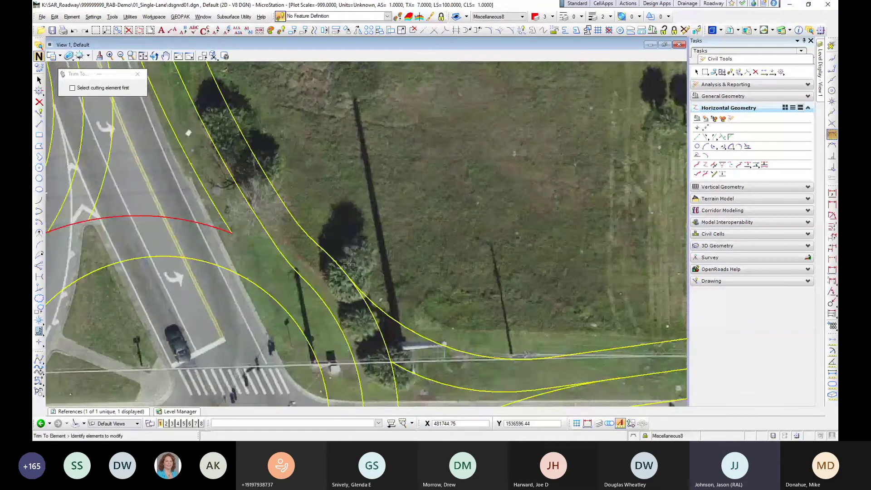
{"action": "left_click", "coordinate": [39, 200]}
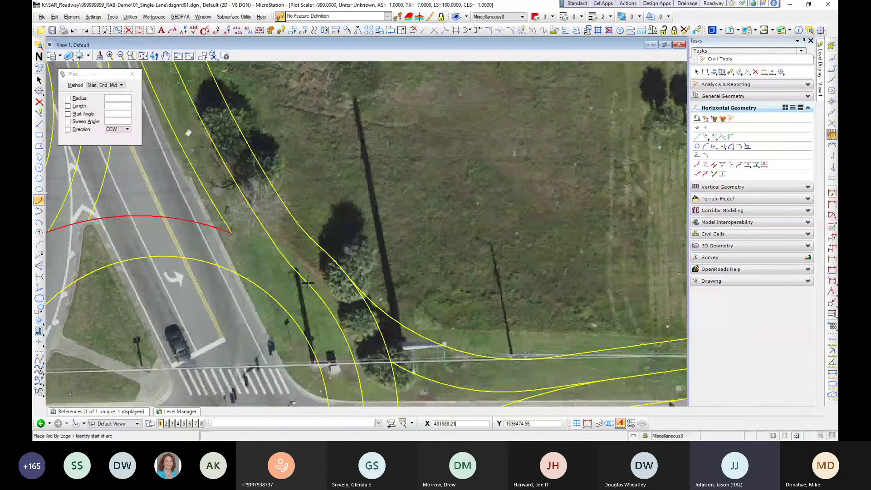
{"action": "left_click", "coordinate": [320, 297]}
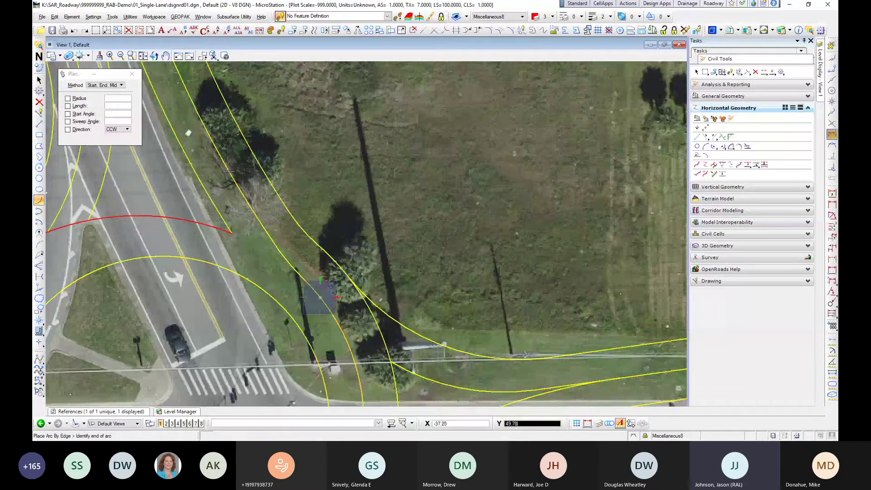
{"action": "left_click", "coordinate": [229, 172]}
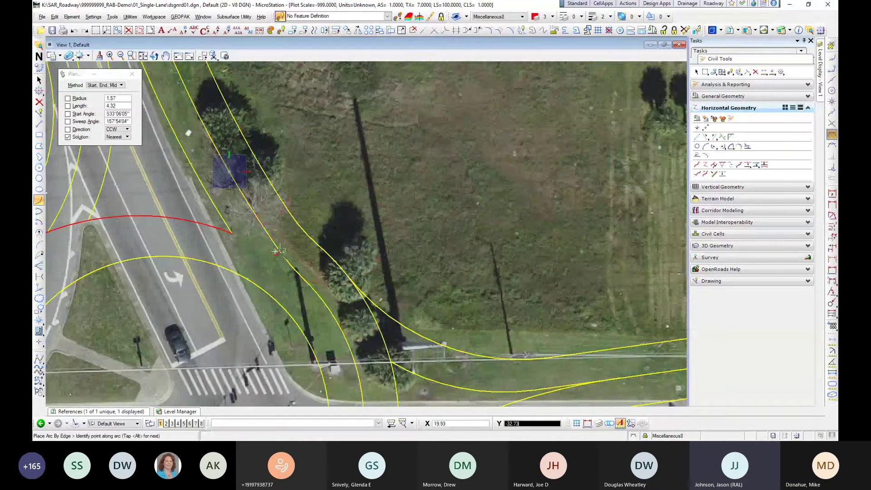
{"action": "scroll", "coordinate": [282, 253], "scroll_direction": "up", "scroll_amount": 3}
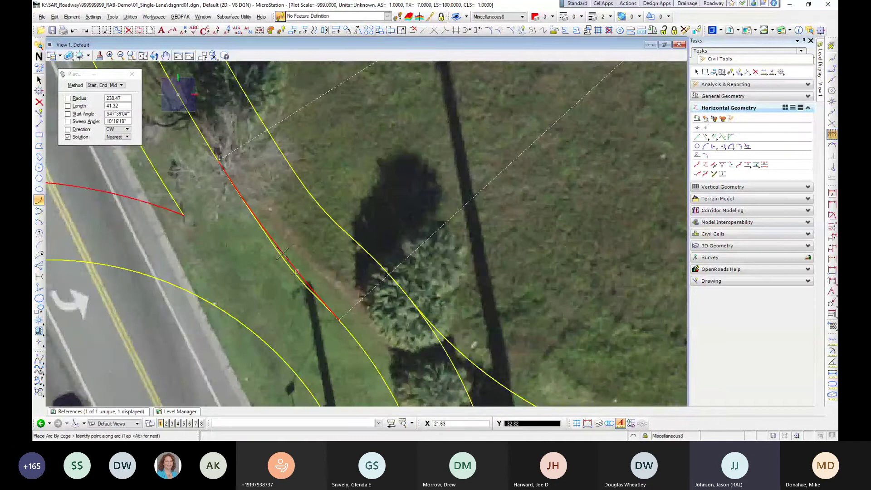
{"action": "left_click", "coordinate": [282, 252]}
Step: Trim the northeast corner's inner line to its intersections with the new red arc and delete the leftover kinked piece
{"action": "left_click", "coordinate": [434, 30]}
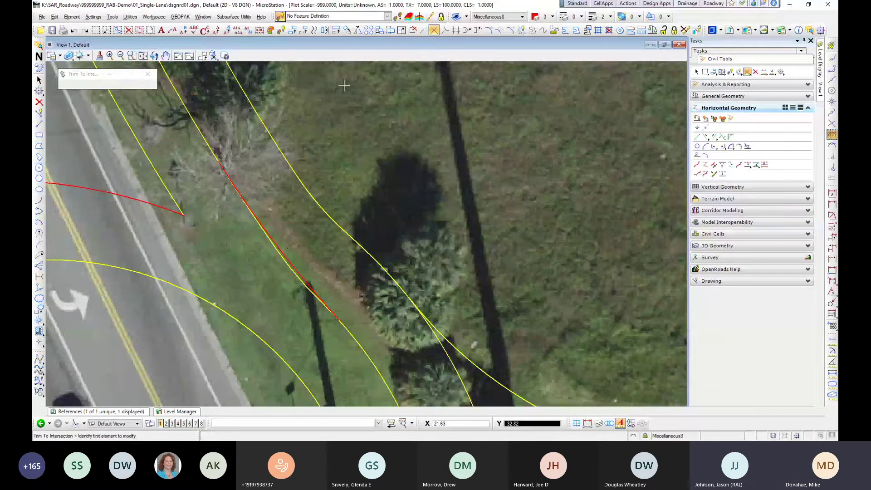
{"action": "left_click", "coordinate": [238, 194]}
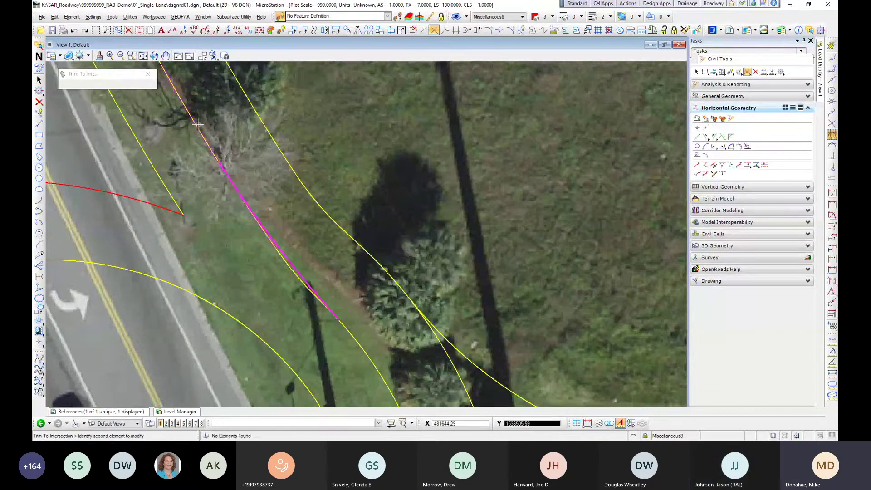
{"action": "left_click", "coordinate": [297, 269]}
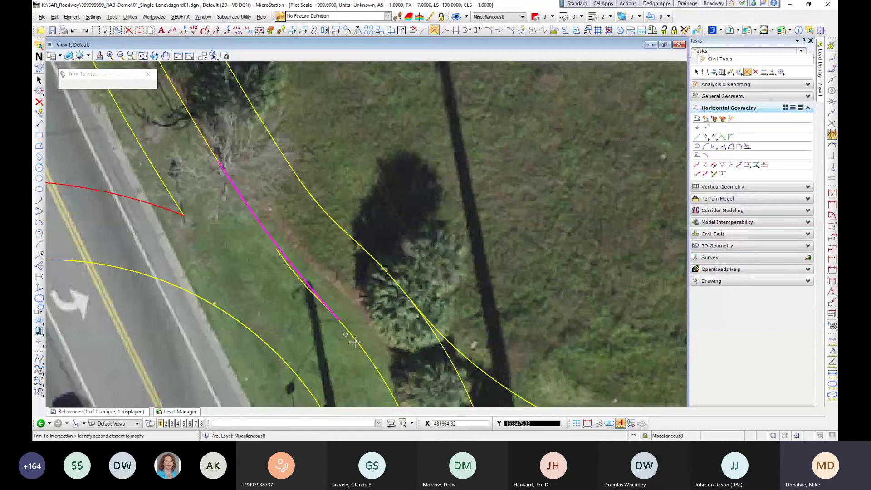
{"action": "left_click", "coordinate": [39, 103]}
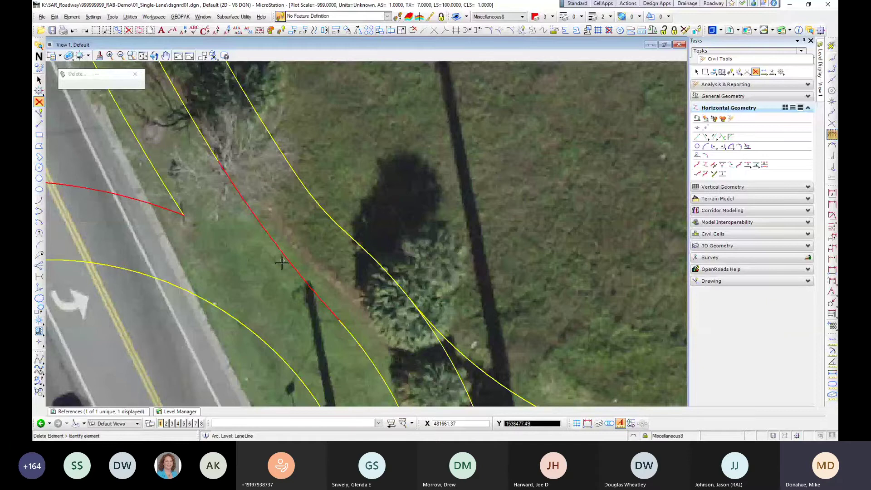
{"action": "scroll", "coordinate": [161, 257], "scroll_direction": "down", "scroll_amount": 2}
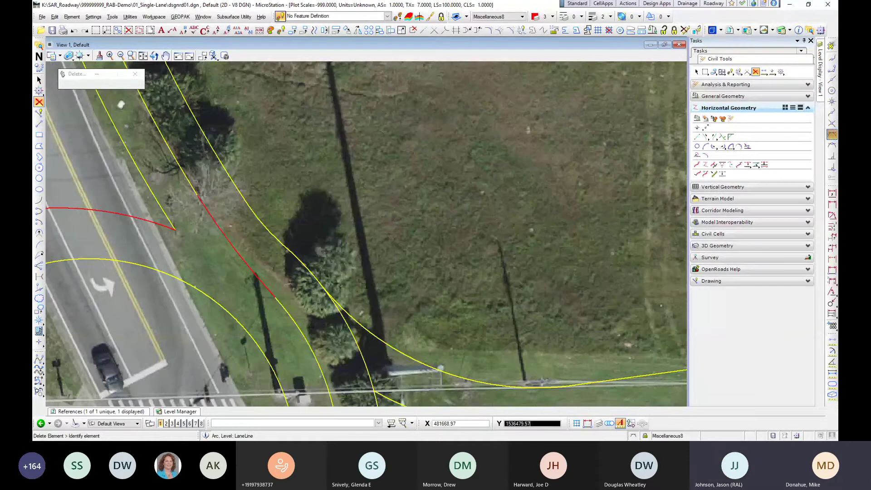
Step: Place a start-end-mid arc of about 166 radius across the kink in the northeast corner's outermost line
{"action": "left_click", "coordinate": [39, 200]}
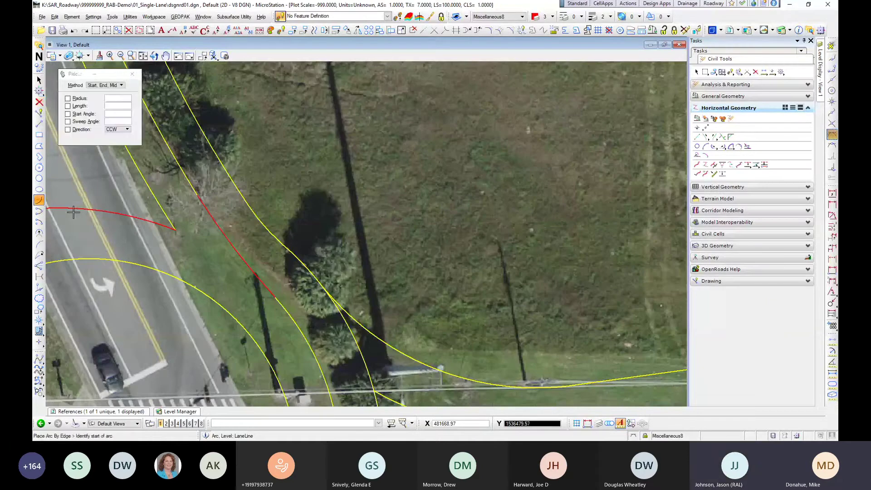
{"action": "left_click", "coordinate": [302, 264]}
{"action": "left_click", "coordinate": [208, 141]}
{"action": "scroll", "coordinate": [252, 195], "scroll_direction": "up", "scroll_amount": 1}
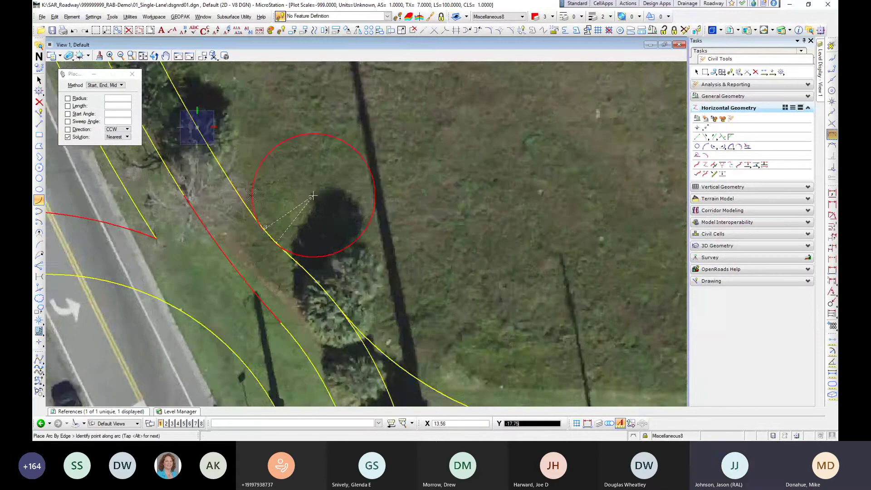
{"action": "scroll", "coordinate": [251, 195], "scroll_direction": "up", "scroll_amount": 1}
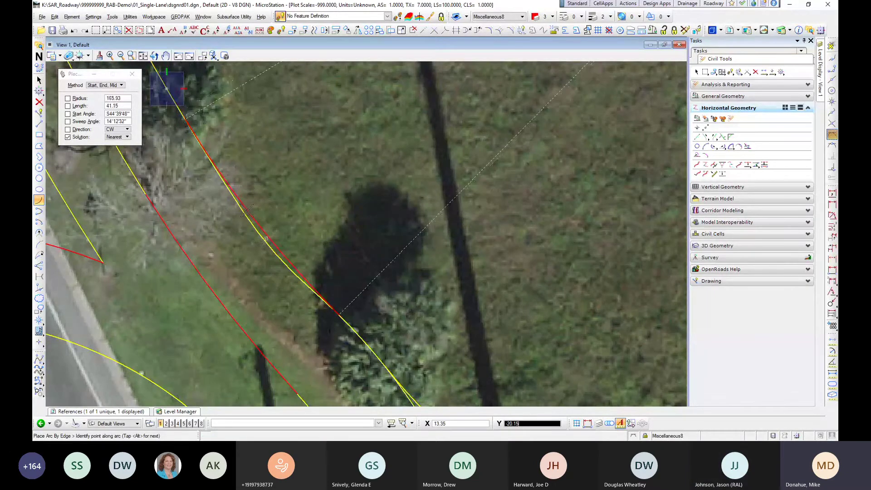
Step: Trim the northeast corner's outermost line to its intersections with the second red arc and delete the leftover piece
{"action": "left_click", "coordinate": [435, 30]}
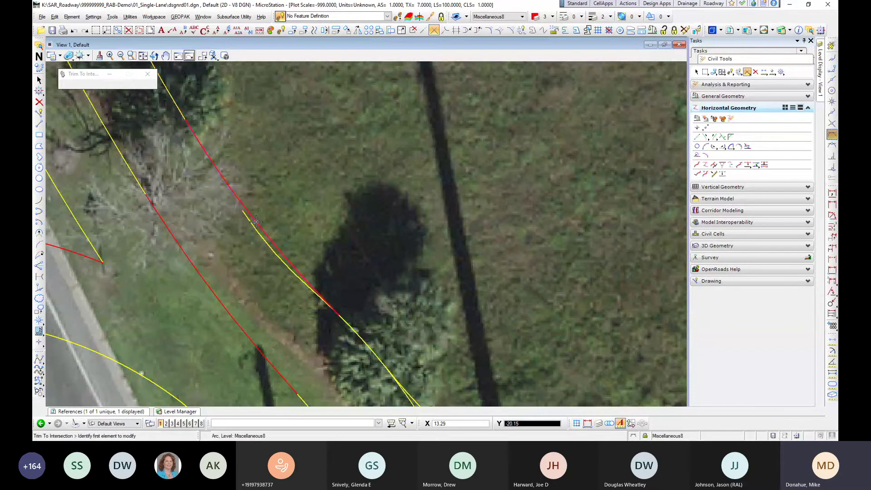
{"action": "left_click", "coordinate": [320, 296]}
{"action": "left_click", "coordinate": [361, 337]}
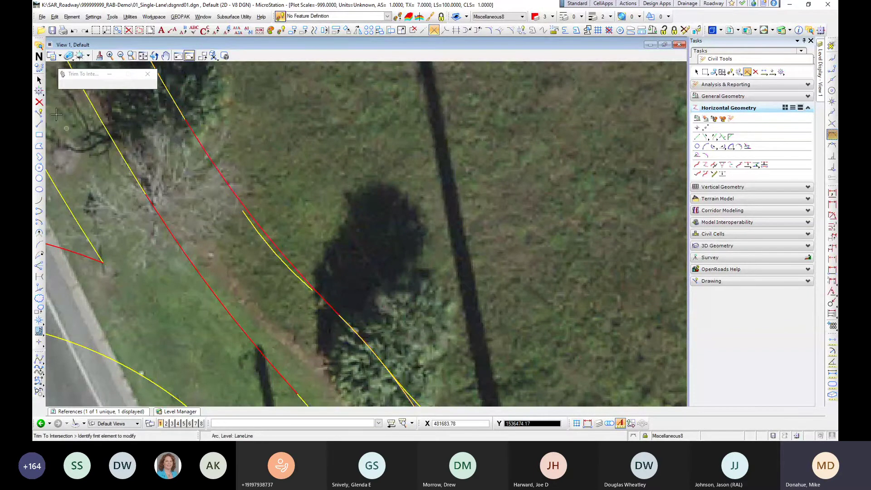
{"action": "left_click", "coordinate": [39, 102]}
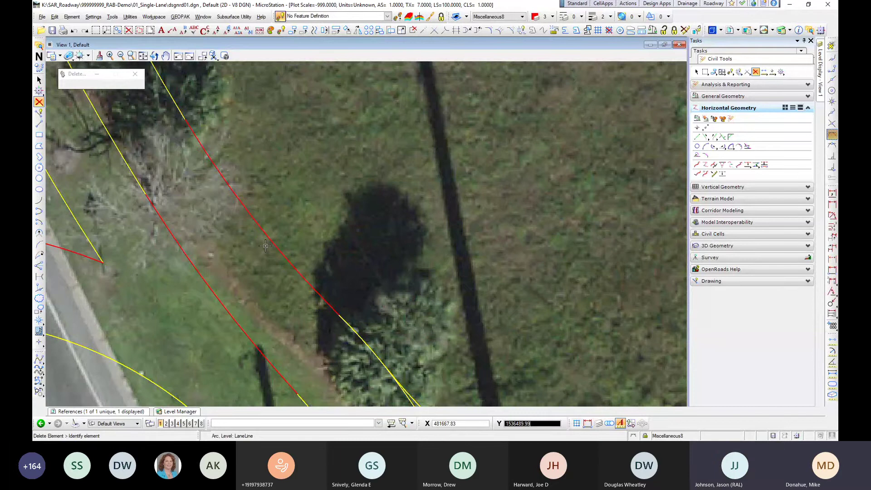
{"action": "scroll", "coordinate": [265, 248], "scroll_direction": "down", "scroll_amount": 5}
{"action": "scroll", "coordinate": [266, 247], "scroll_direction": "down", "scroll_amount": 2}
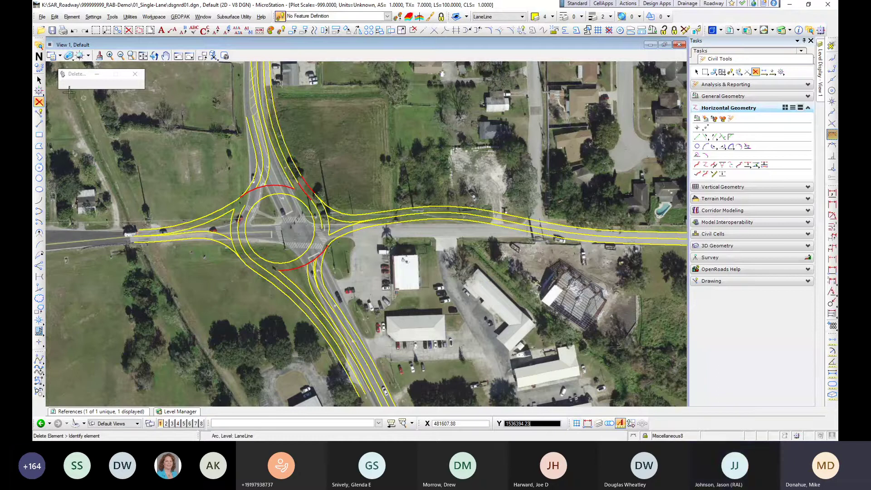
Step: Select the roundabout linework, including the red arcs, and assign it to the yellow LaneLine level
{"action": "left_click", "coordinate": [39, 80]}
{"action": "key", "text": "ctrl+a"}
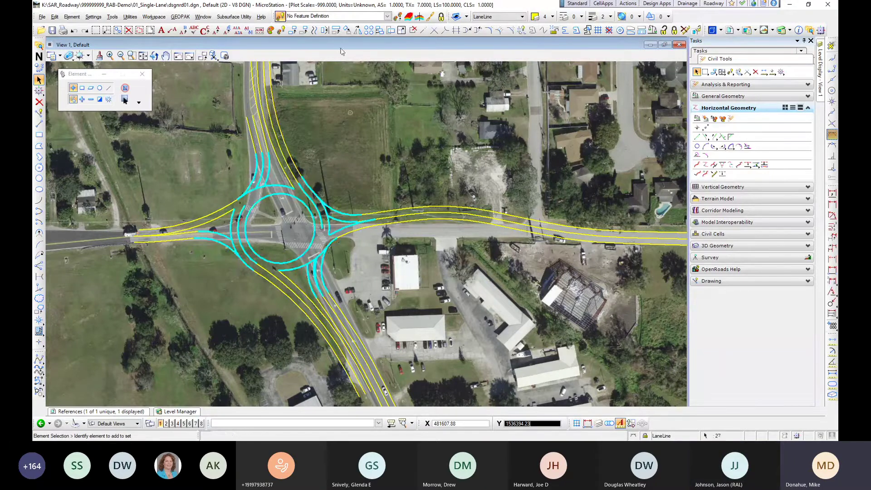
{"action": "left_click", "coordinate": [351, 140]}
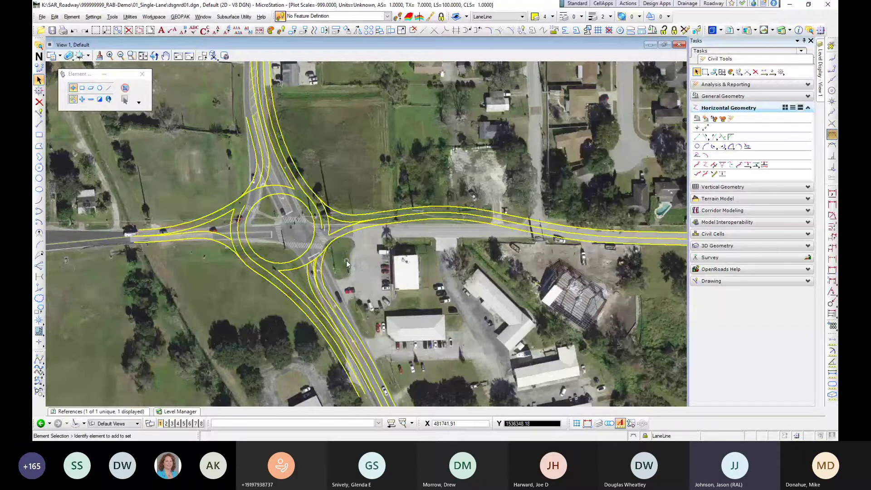
Step: Darken the colors of the attached Topord00_Aerial.dgn reference so the lane lines stand out
{"action": "left_click", "coordinate": [124, 411]}
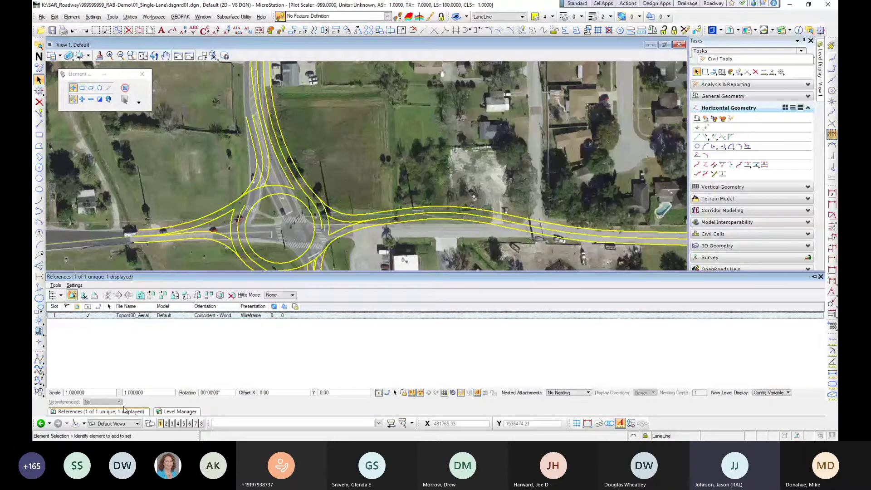
{"action": "left_click", "coordinate": [273, 315]}
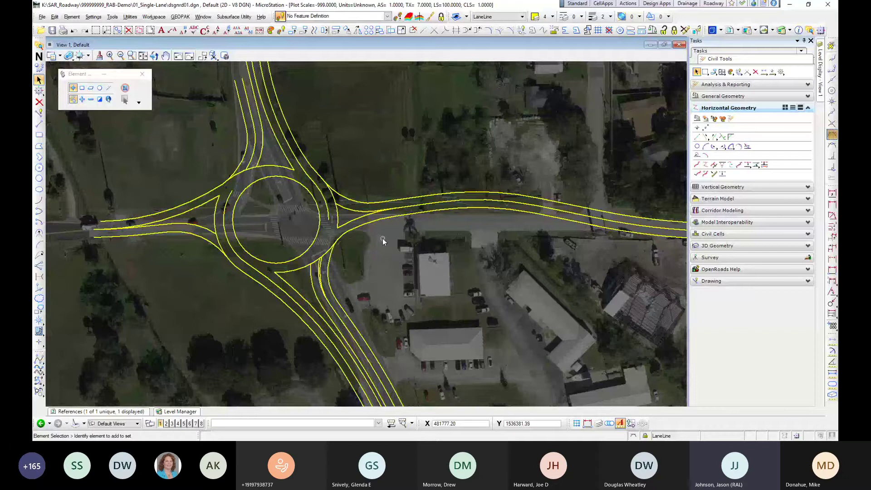
{"action": "scroll", "coordinate": [158, 231], "scroll_direction": "down", "scroll_amount": 1}
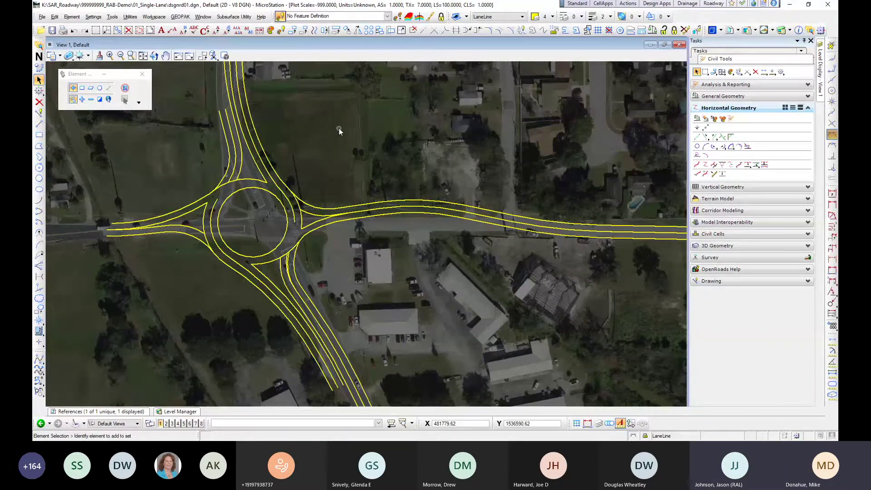
Step: Examine how the yellow roundabout lane lines and their approach legs sit over the darkened aerial
{"action": "scroll", "coordinate": [313, 191], "scroll_direction": "down", "scroll_amount": 3}
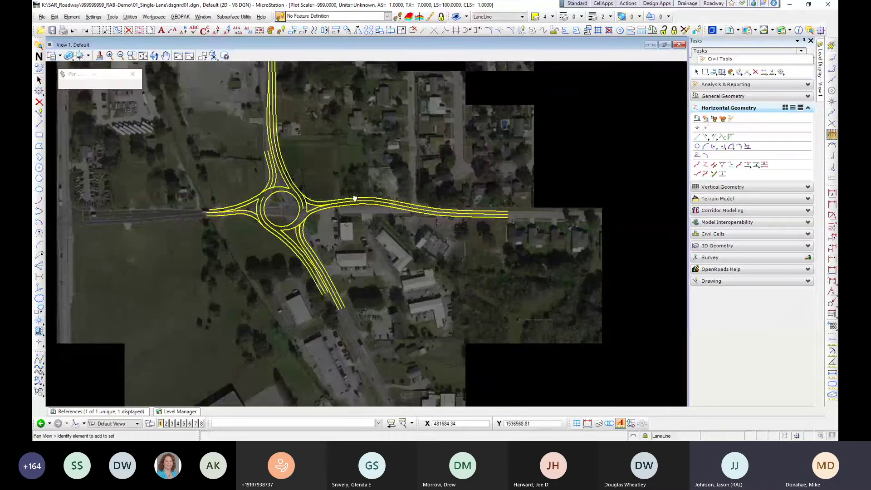
{"action": "middle_click_drag", "start_coordinate": [338, 182], "coordinate": [389, 208]}
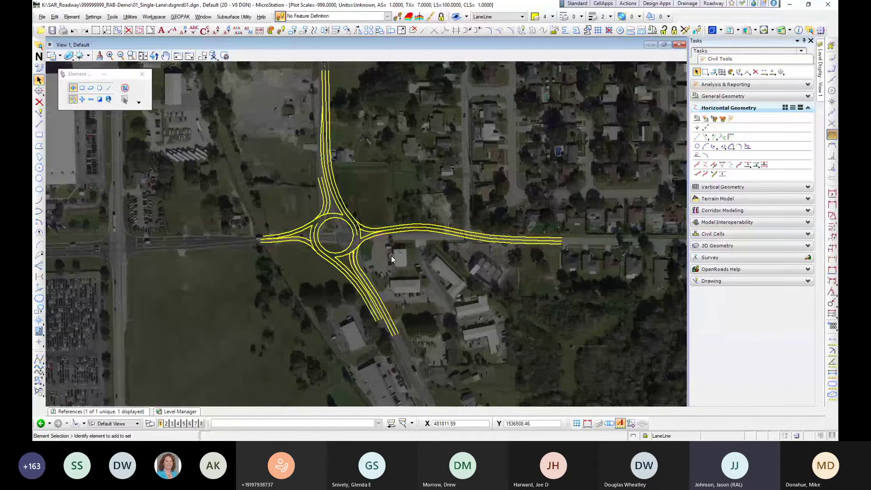
{"action": "scroll", "coordinate": [379, 263], "scroll_direction": "up", "scroll_amount": 3}
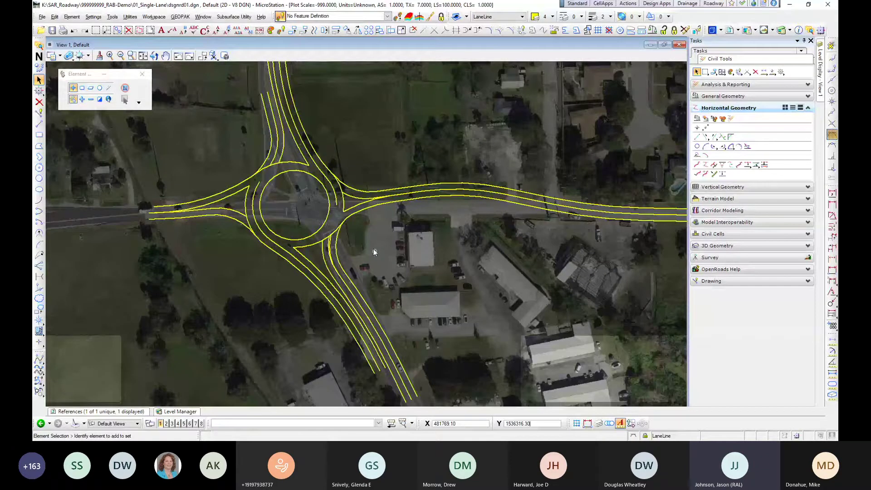
{"action": "scroll", "coordinate": [374, 249], "scroll_direction": "up", "scroll_amount": 1}
{"action": "middle_click_drag", "start_coordinate": [374, 248], "coordinate": [438, 249]}
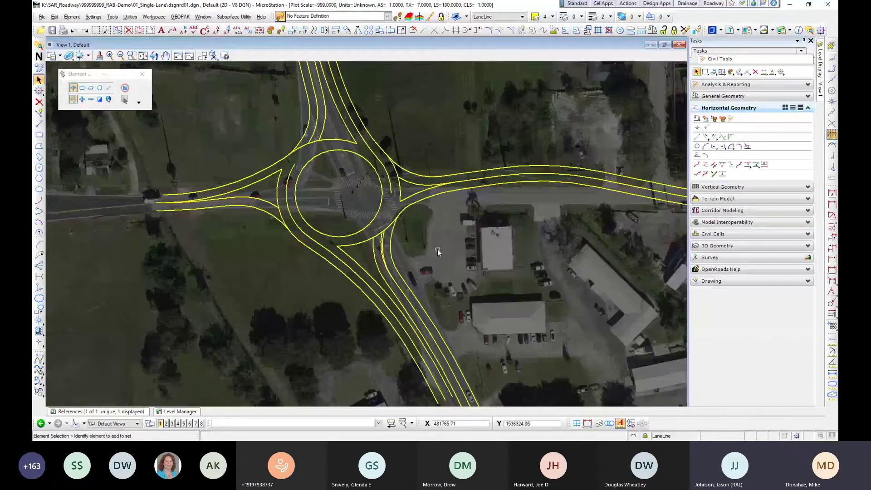
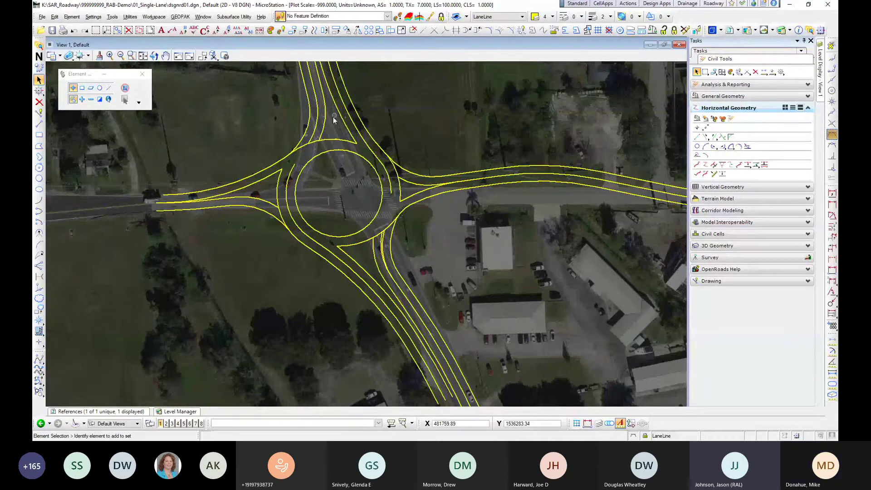
{"action": "scroll", "coordinate": [401, 206], "scroll_direction": "up", "scroll_amount": 2}
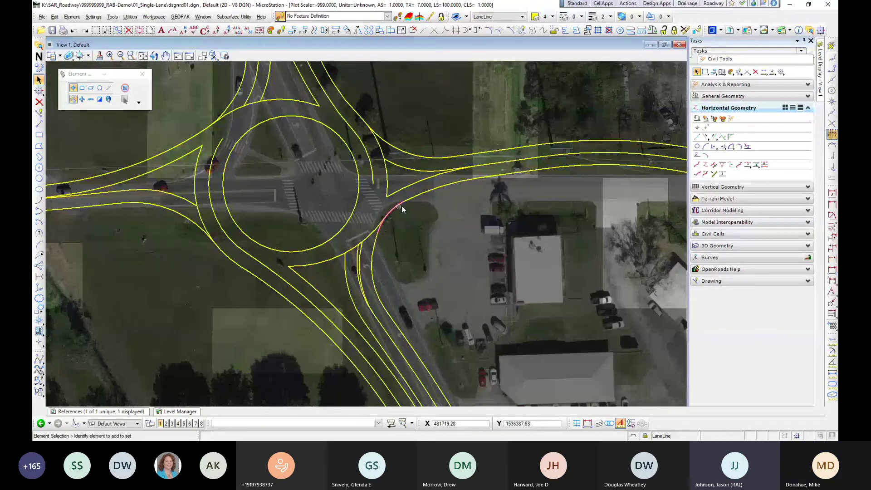
{"action": "scroll", "coordinate": [424, 228], "scroll_direction": "down", "scroll_amount": 1}
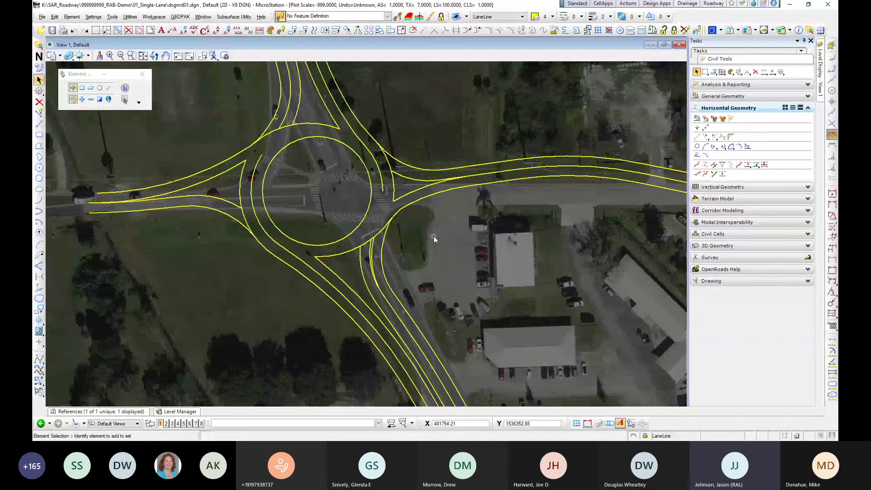
{"action": "middle_click_drag", "start_coordinate": [440, 235], "coordinate": [450, 277]}
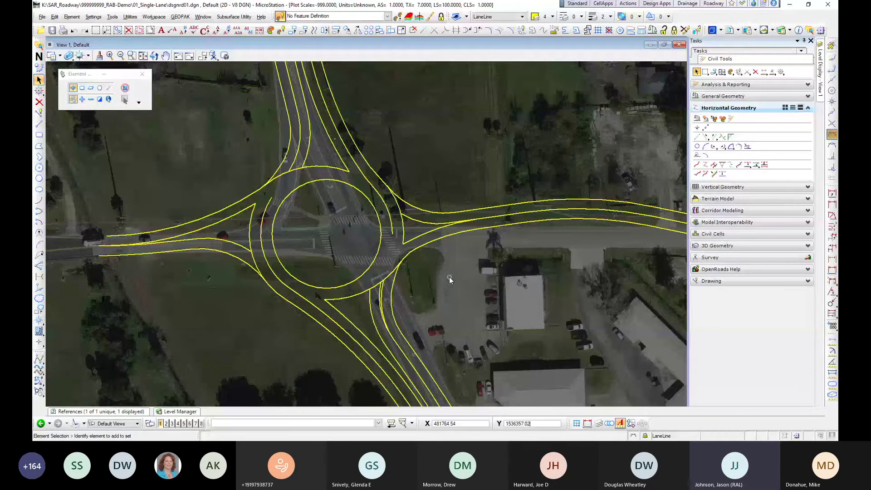
{"action": "scroll", "coordinate": [450, 279], "scroll_direction": "down", "scroll_amount": 1}
{"action": "scroll", "coordinate": [449, 279], "scroll_direction": "down", "scroll_amount": 1}
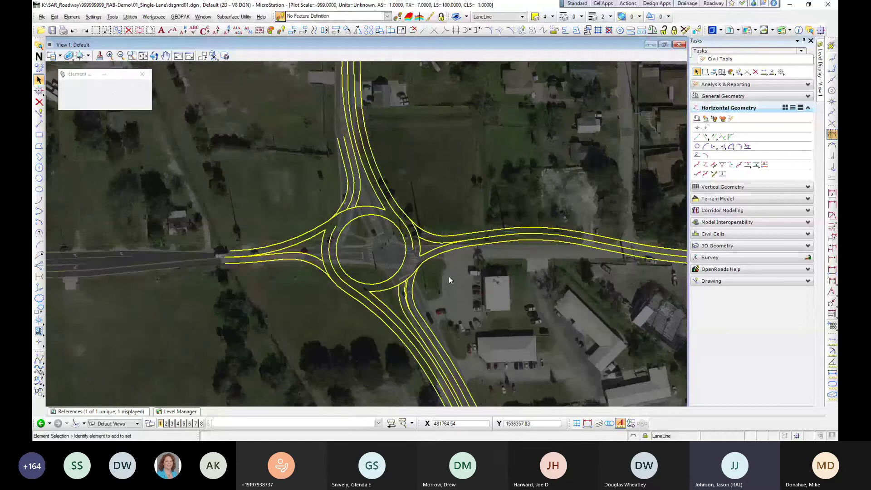
{"action": "middle_click_drag", "start_coordinate": [448, 276], "coordinate": [397, 278]}
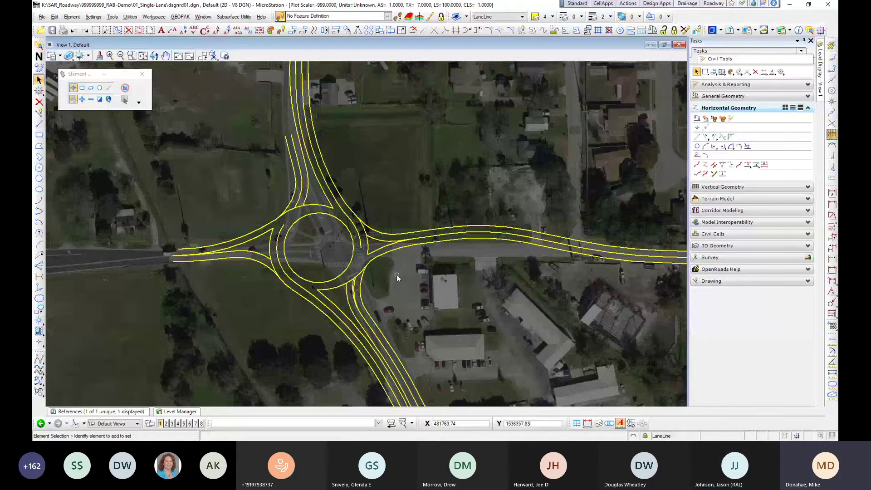
{"action": "scroll", "coordinate": [498, 275], "scroll_direction": "down", "scroll_amount": 1}
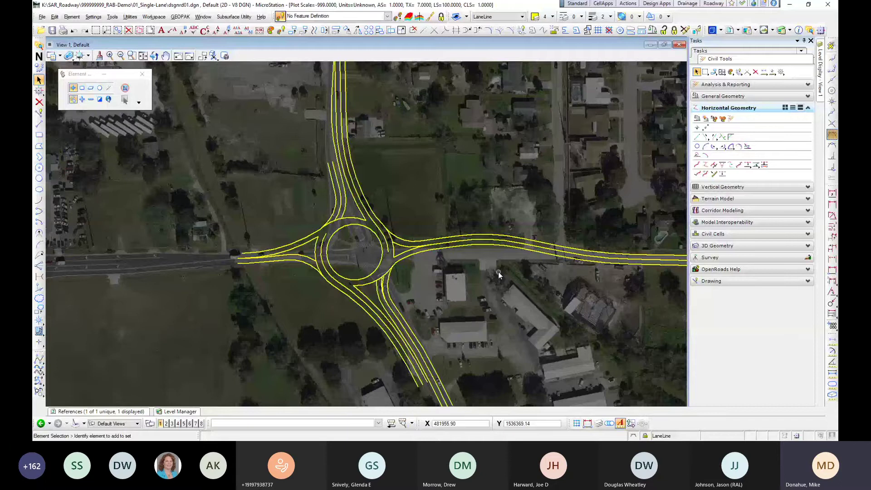
{"action": "middle_click_drag", "start_coordinate": [498, 273], "coordinate": [462, 262]}
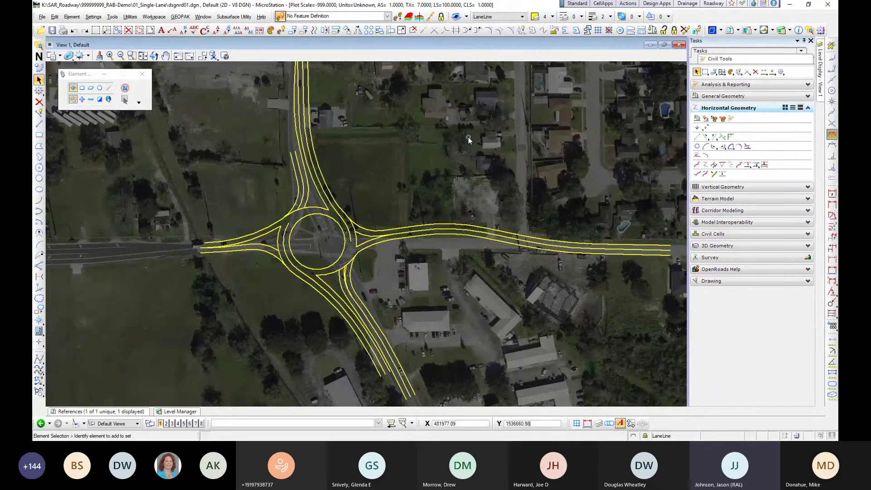
Step: Copy the north leg's western edge arc parallel to the west at a distance of 12, continuing the shorter approach lane lines northward
{"action": "left_click", "coordinate": [314, 30]}
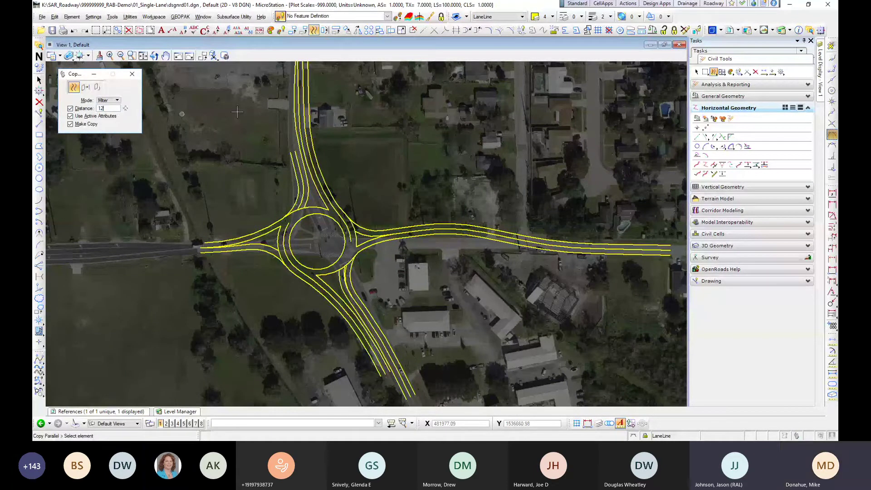
{"action": "left_click", "coordinate": [296, 122]}
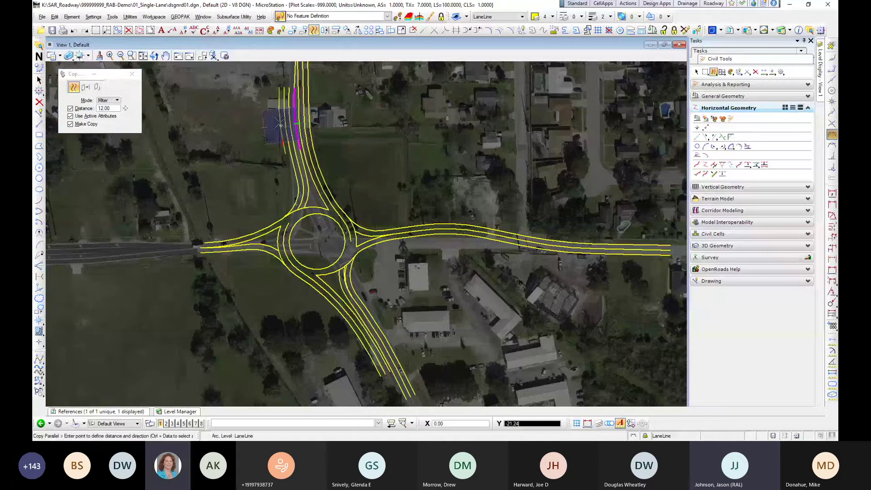
{"action": "middle_click_drag", "start_coordinate": [279, 117], "coordinate": [274, 219]}
{"action": "right_click", "coordinate": [274, 220]}
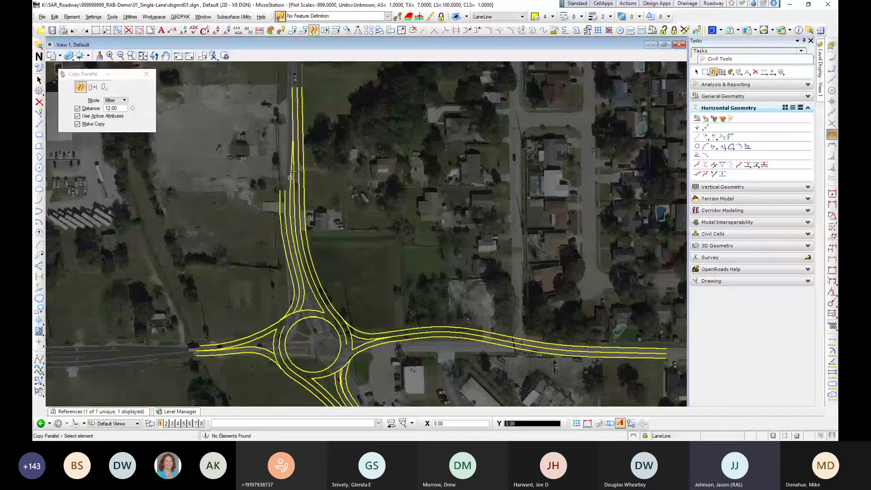
Step: Copy the adjoining edge segment farther north parallel to the west twice, spaced 12 apart, to lengthen the added lane lines
{"action": "scroll", "coordinate": [291, 173], "scroll_direction": "up", "scroll_amount": 1}
{"action": "left_click", "coordinate": [290, 177]}
{"action": "left_click", "coordinate": [272, 171]}
{"action": "left_click", "coordinate": [271, 169]}
{"action": "right_click", "coordinate": [270, 167]}
{"action": "middle_click_drag", "start_coordinate": [278, 132], "coordinate": [298, 212]}
{"action": "scroll", "coordinate": [413, 198], "scroll_direction": "down", "scroll_amount": 2}
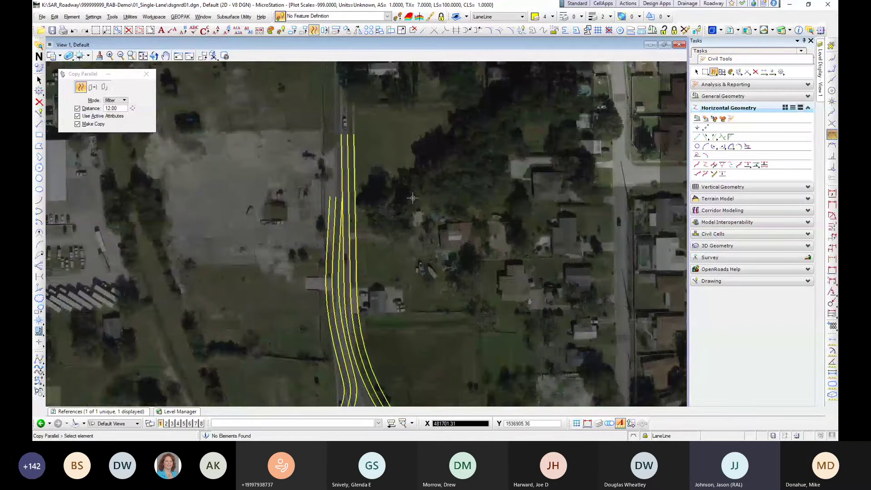
{"action": "middle_click_drag", "start_coordinate": [413, 198], "coordinate": [435, 120]}
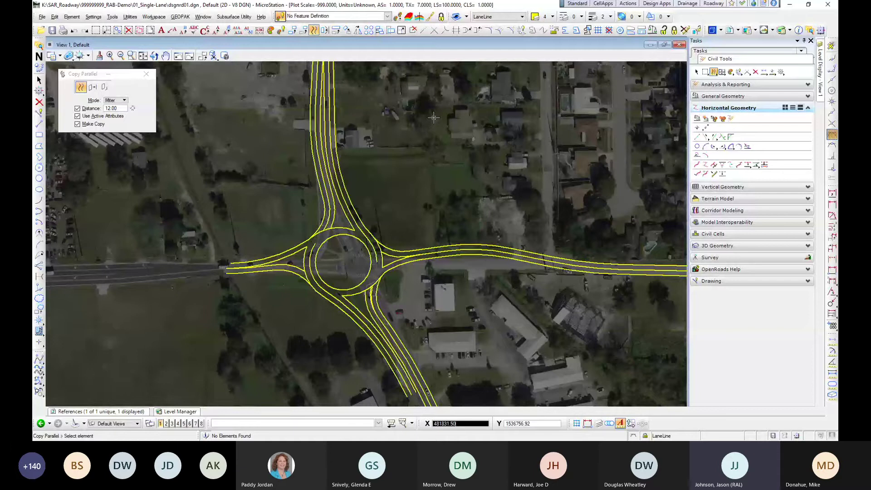
{"action": "key", "text": "alt+Tab"}
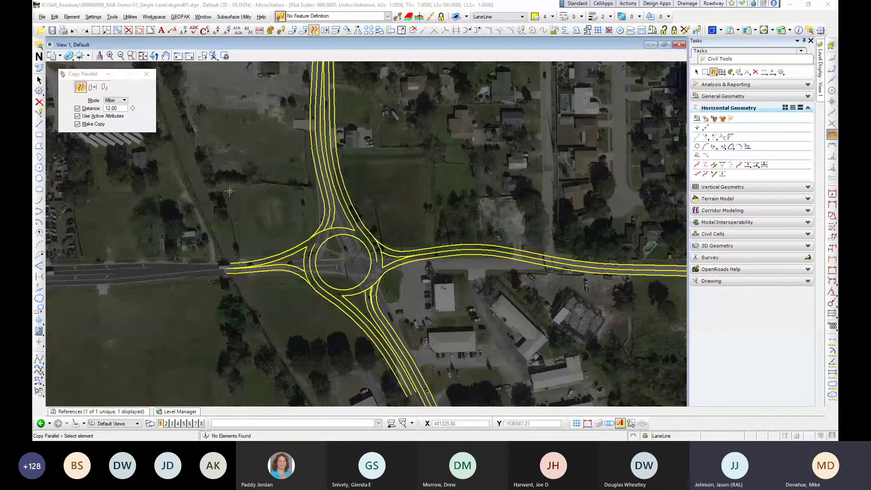
{"action": "scroll", "coordinate": [244, 191], "scroll_direction": "down", "scroll_amount": 4}
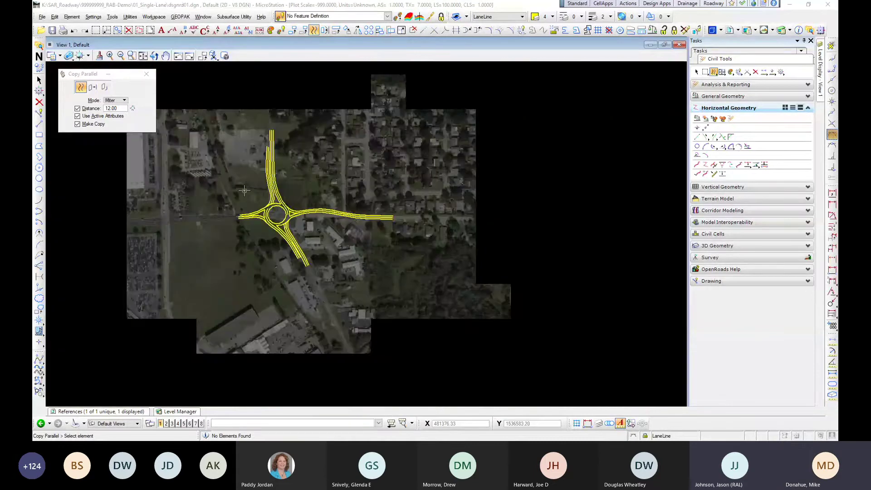
{"action": "scroll", "coordinate": [231, 213], "scroll_direction": "up", "scroll_amount": 2}
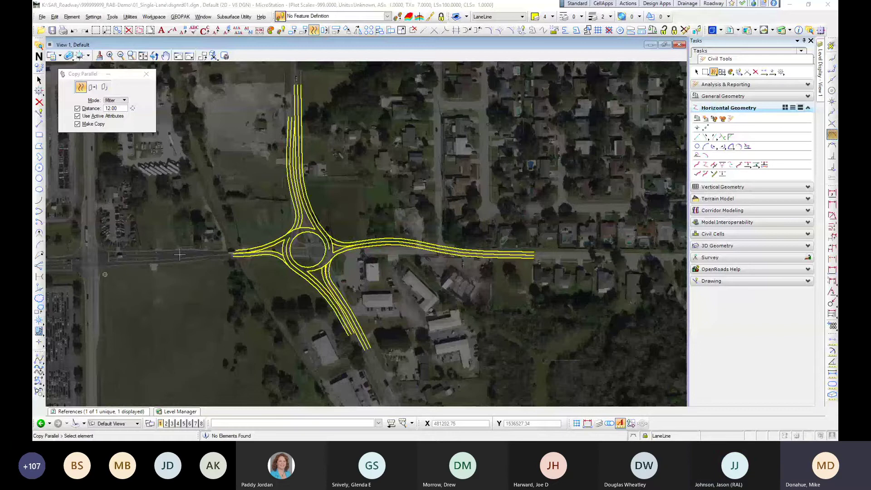
{"action": "left_click", "coordinate": [132, 55]}
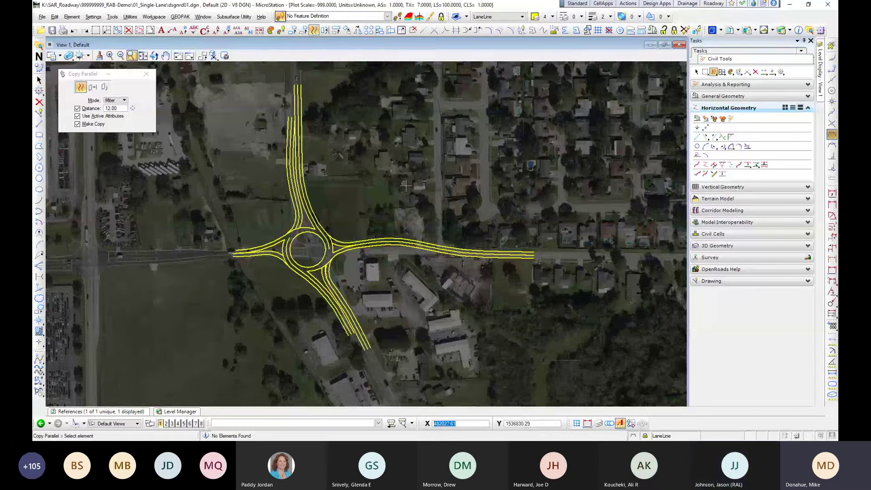
{"action": "right_click", "coordinate": [407, 185]}
Step: Open the design file dsgnrd99_ORD.dgn and bring the boxed contact text beside the aerial into close view
{"action": "left_click", "coordinate": [41, 31]}
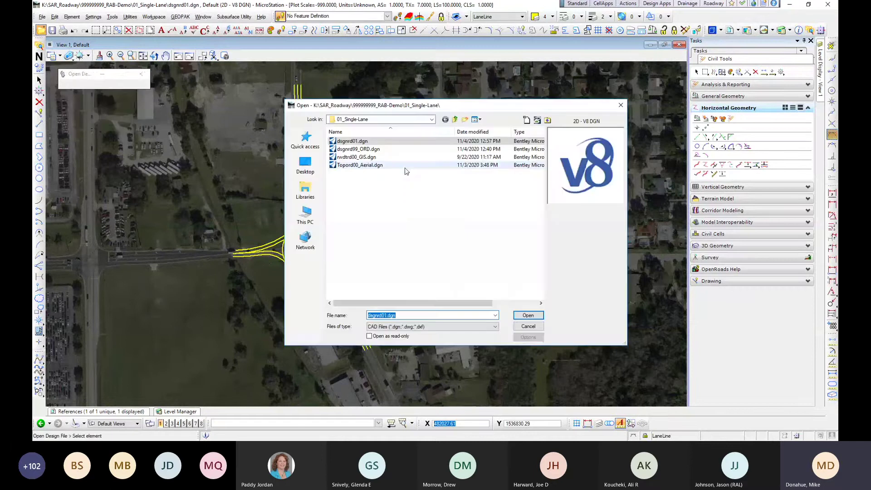
{"action": "left_click", "coordinate": [367, 150]}
{"action": "double_click", "coordinate": [367, 150]}
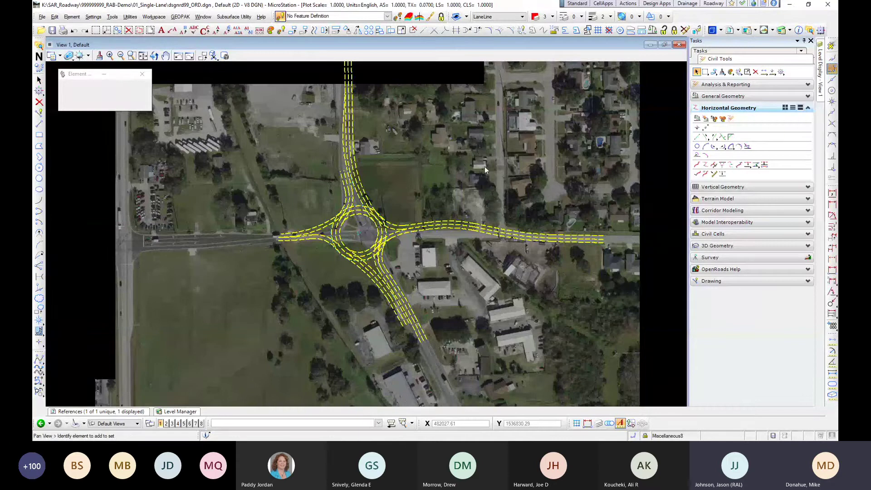
{"action": "middle_click_drag", "start_coordinate": [485, 167], "coordinate": [447, 215]}
{"action": "scroll", "coordinate": [447, 215], "scroll_direction": "up", "scroll_amount": 8}
{"action": "middle_click_drag", "start_coordinate": [541, 242], "coordinate": [470, 259]}
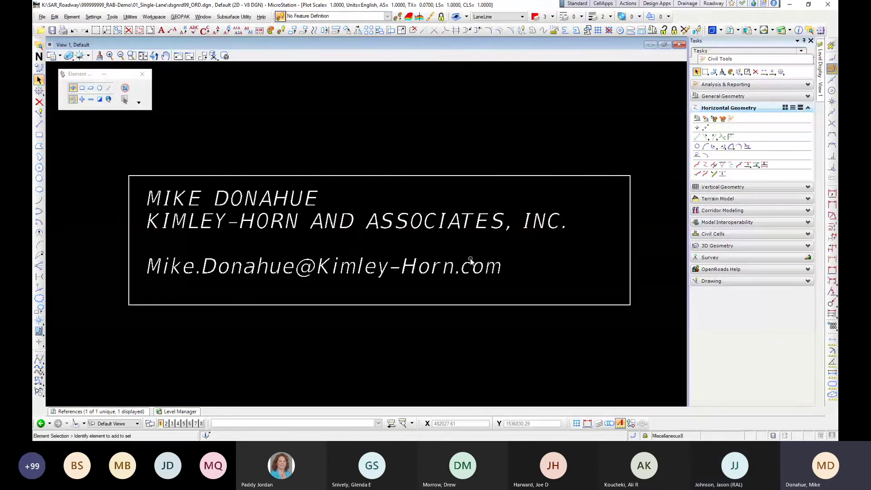
{"action": "scroll", "coordinate": [481, 332], "scroll_direction": "down", "scroll_amount": 1}
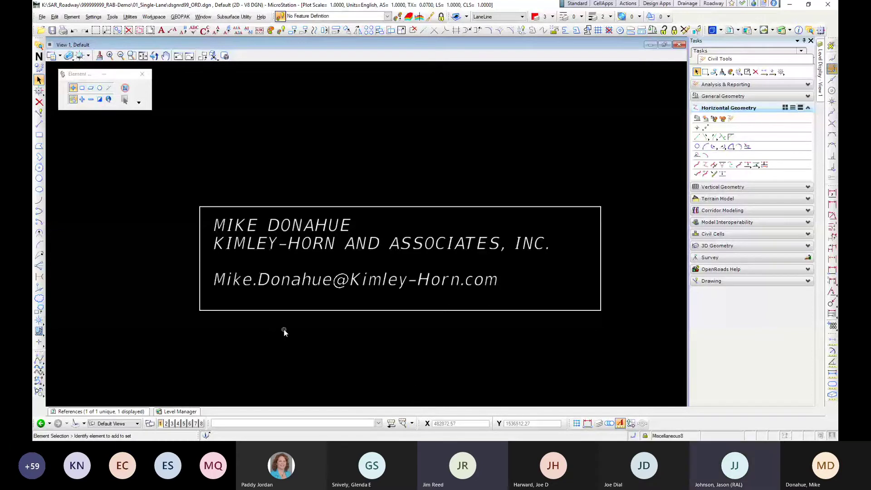
Step: Examine the dashed yellow roundabout linework over the aerial, including the approach legs and the overlapping lines at the southeast leg
{"action": "scroll", "coordinate": [284, 331], "scroll_direction": "down", "scroll_amount": 5}
{"action": "middle_click_drag", "start_coordinate": [244, 279], "coordinate": [572, 163]}
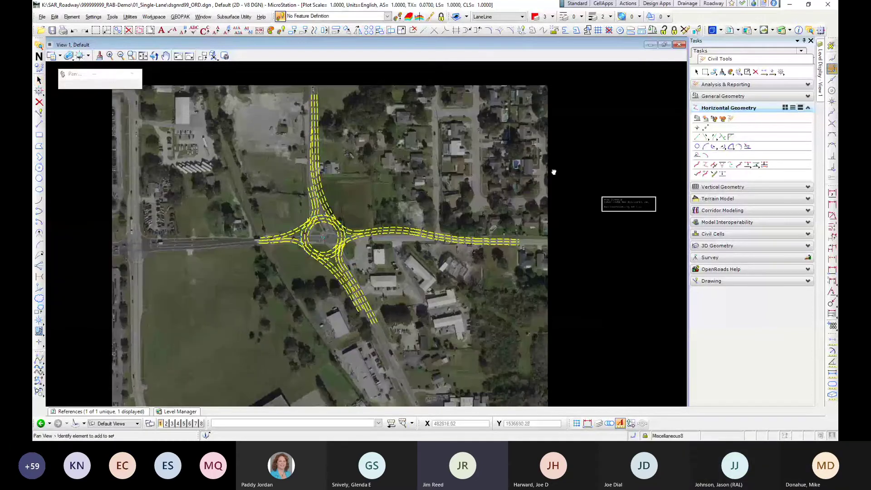
{"action": "scroll", "coordinate": [313, 246], "scroll_direction": "up", "scroll_amount": 5}
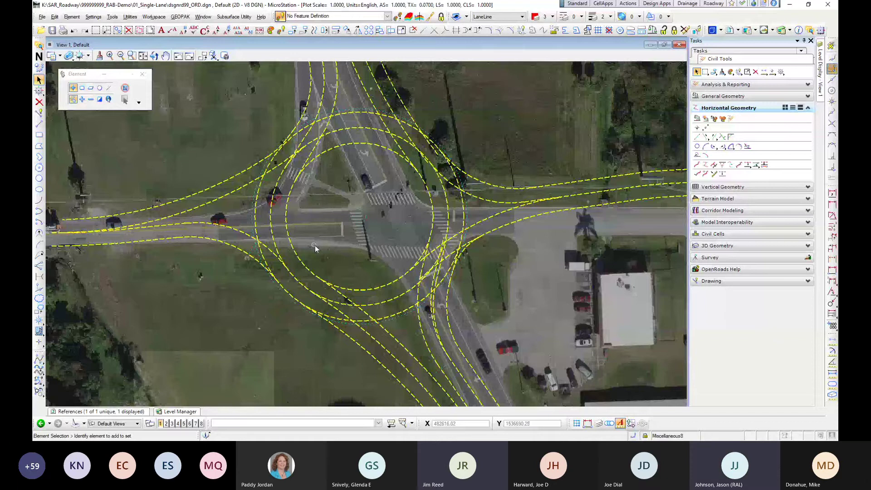
{"action": "scroll", "coordinate": [315, 245], "scroll_direction": "down", "scroll_amount": 1}
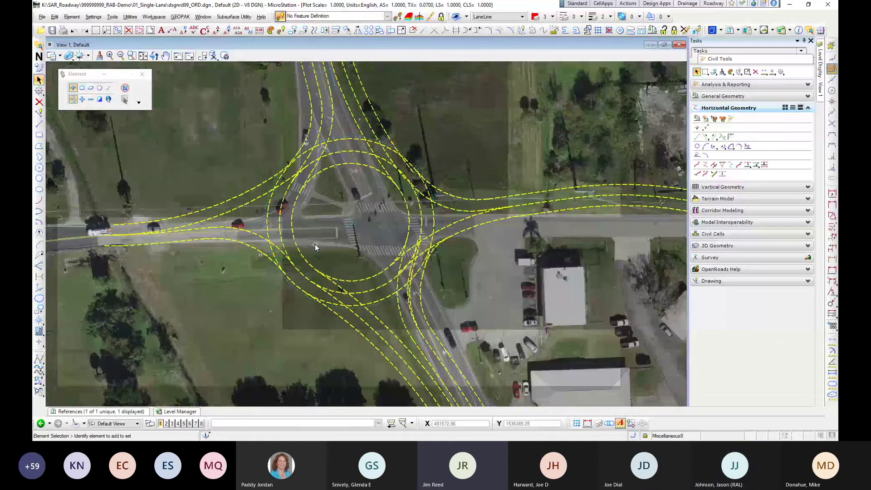
{"action": "middle_click_drag", "start_coordinate": [316, 247], "coordinate": [304, 270]}
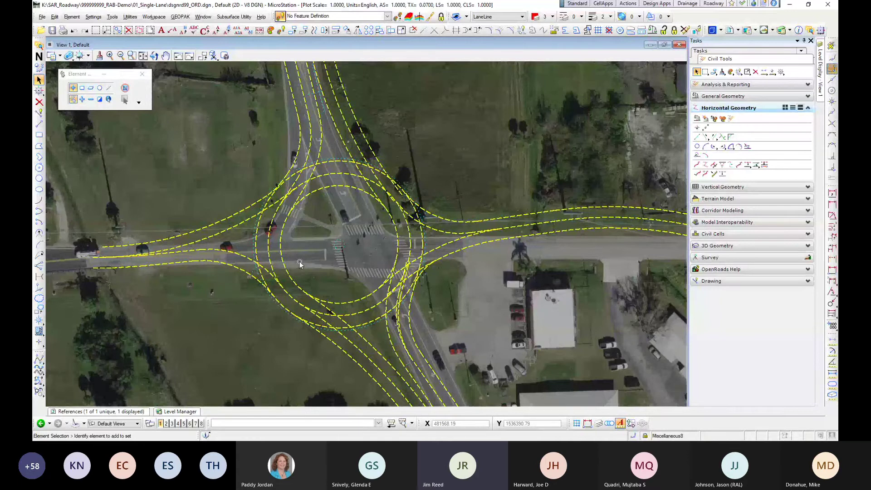
{"action": "middle_click_drag", "start_coordinate": [299, 261], "coordinate": [247, 216]}
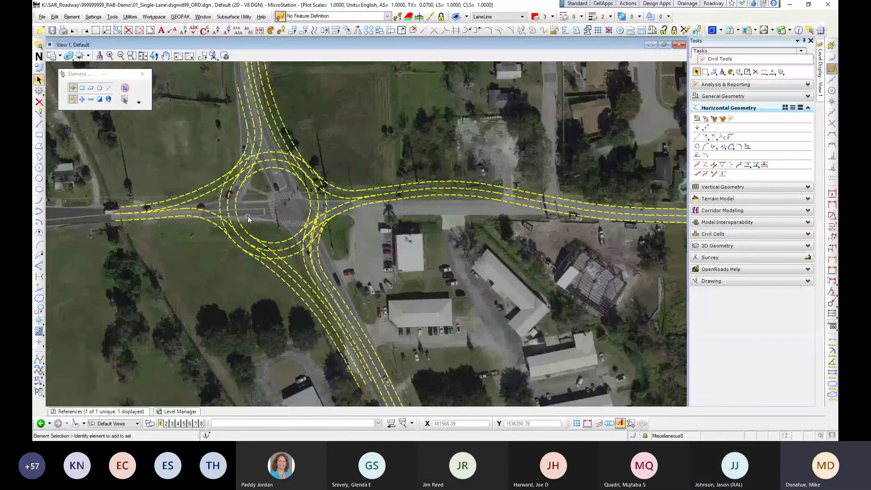
{"action": "middle_click_drag", "start_coordinate": [252, 217], "coordinate": [211, 171]}
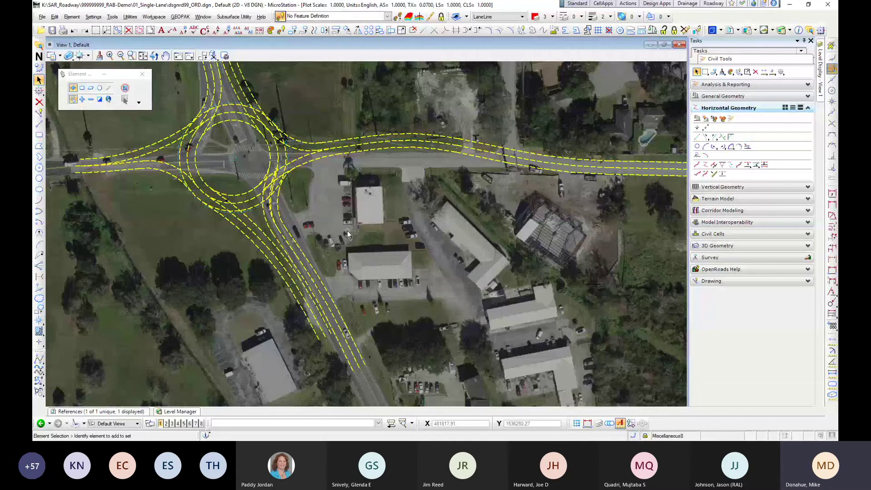
{"action": "middle_click_drag", "start_coordinate": [347, 231], "coordinate": [318, 286]}
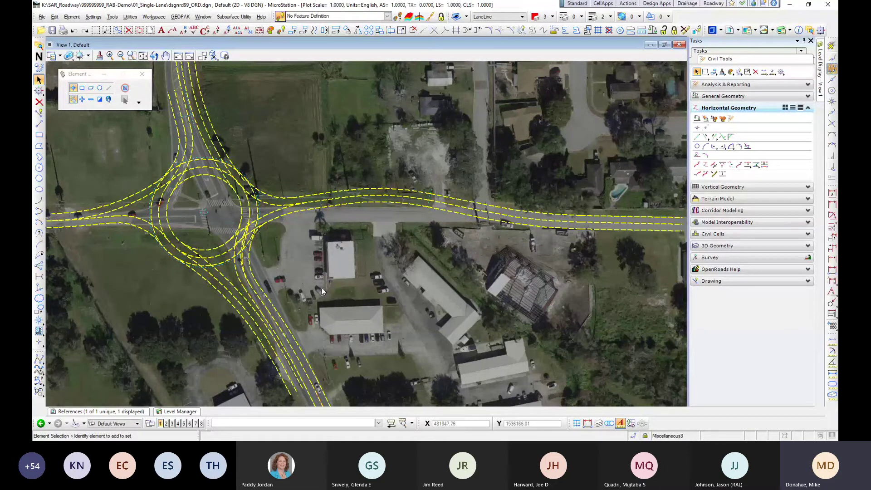
{"action": "scroll", "coordinate": [322, 289], "scroll_direction": "down", "scroll_amount": 1}
{"action": "middle_click_drag", "start_coordinate": [317, 281], "coordinate": [396, 288]}
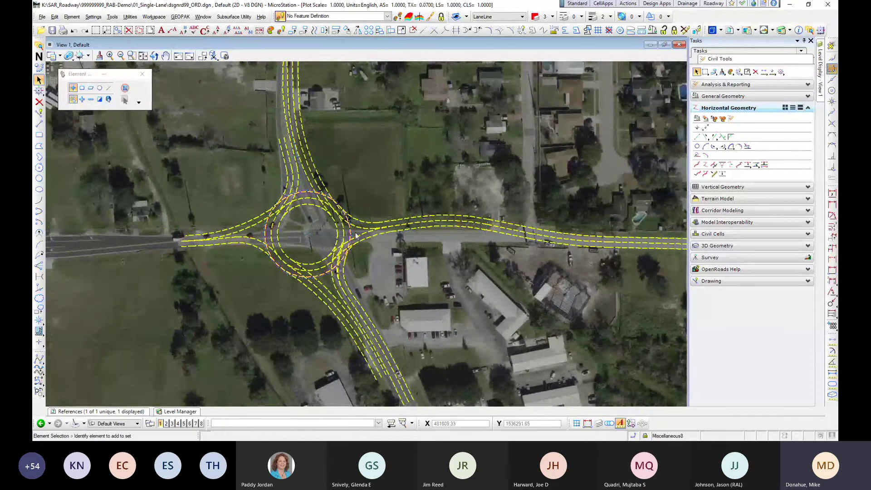
{"action": "scroll", "coordinate": [270, 265], "scroll_direction": "up", "scroll_amount": 2}
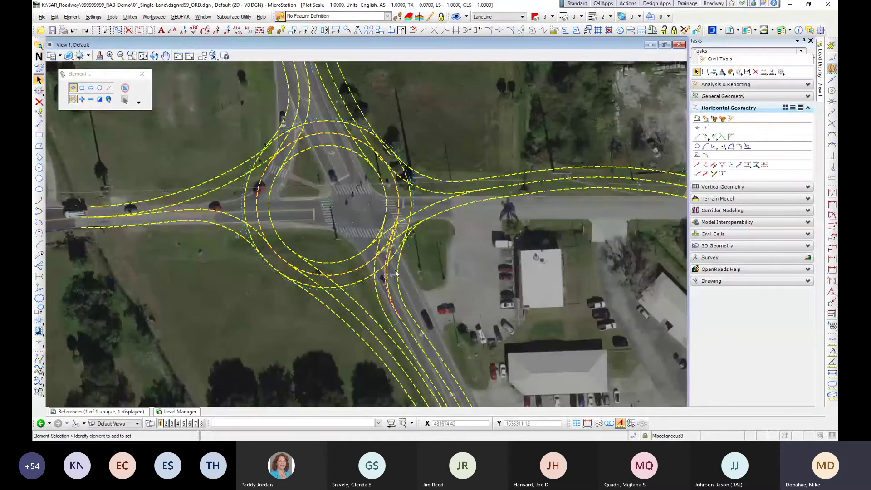
{"action": "scroll", "coordinate": [381, 278], "scroll_direction": "up", "scroll_amount": 3}
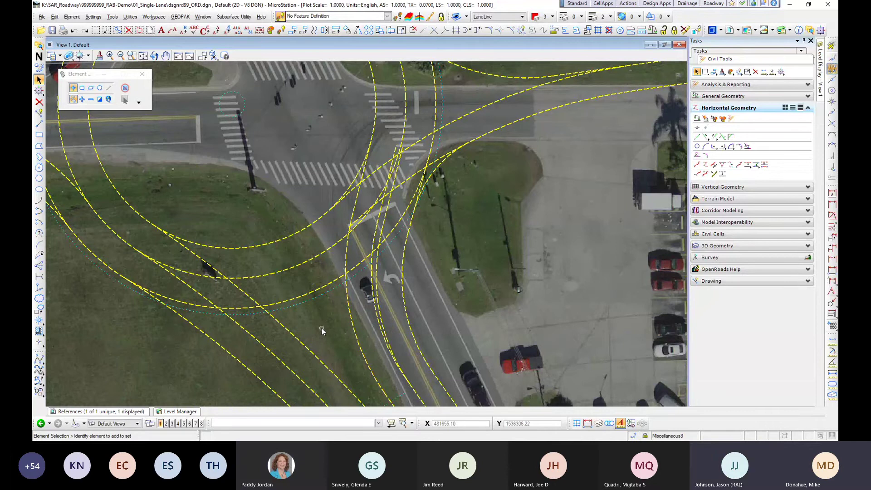
Step: Examine the dashed lane linework around the roundabout and along its north, east, south and west legs
{"action": "scroll", "coordinate": [323, 328], "scroll_direction": "down", "scroll_amount": 1}
{"action": "scroll", "coordinate": [322, 331], "scroll_direction": "down", "scroll_amount": 1}
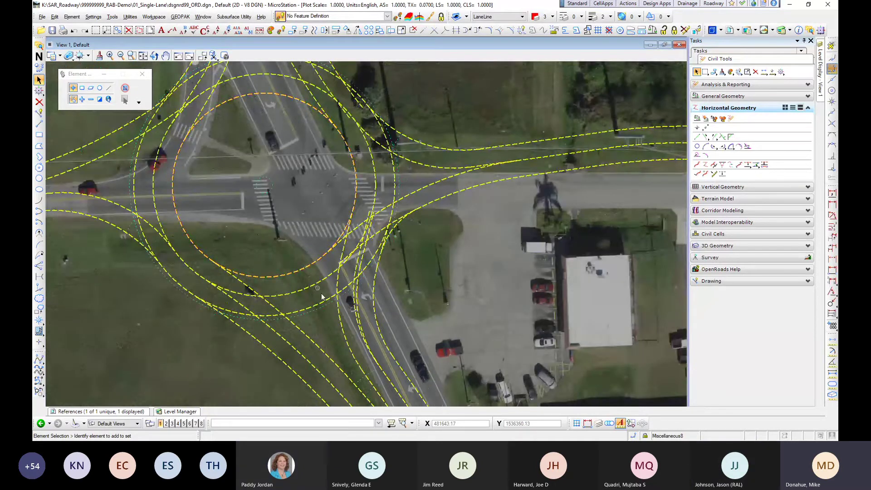
{"action": "left_click", "coordinate": [303, 266]}
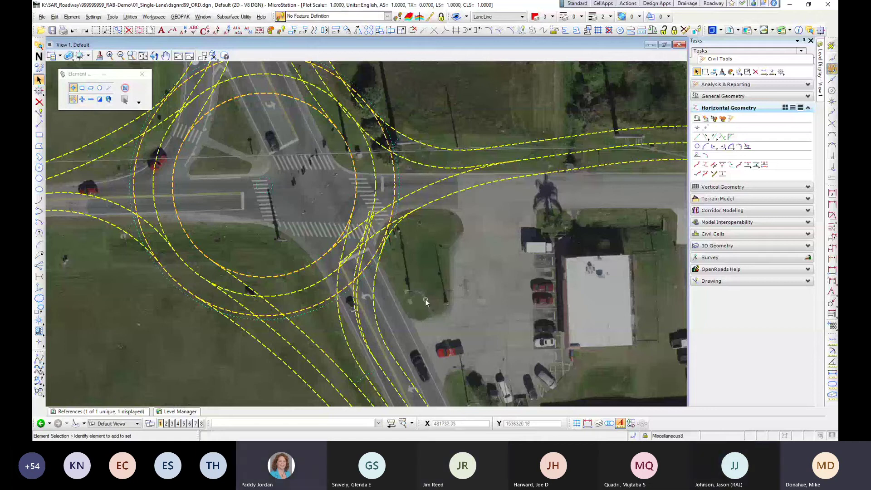
{"action": "scroll", "coordinate": [426, 299], "scroll_direction": "down", "scroll_amount": 2}
{"action": "middle_click_drag", "start_coordinate": [443, 295], "coordinate": [405, 279]}
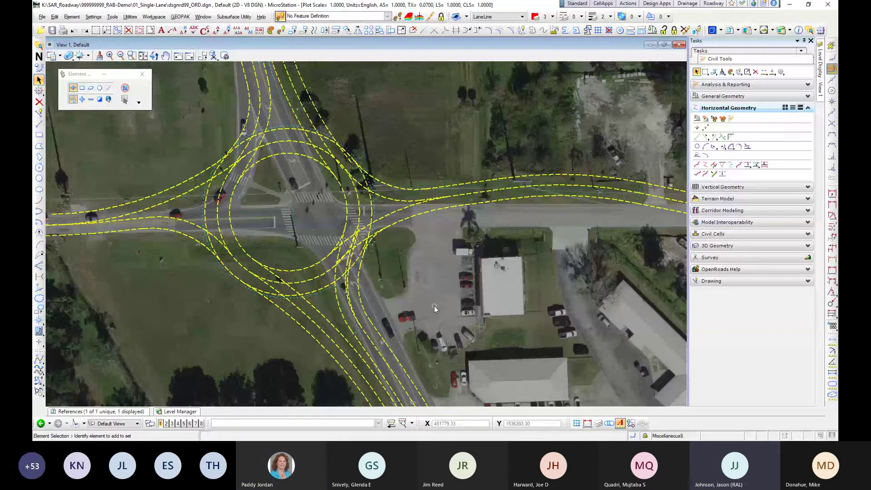
{"action": "scroll", "coordinate": [434, 305], "scroll_direction": "down", "scroll_amount": 1}
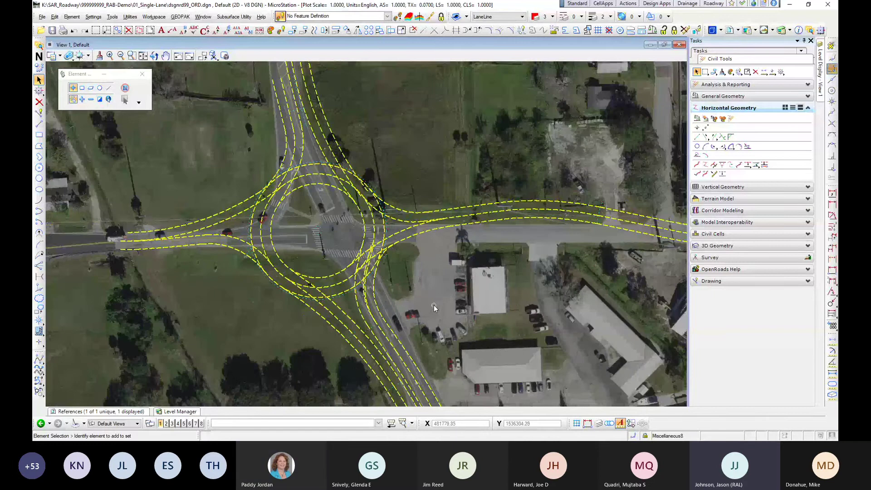
{"action": "middle_click_drag", "start_coordinate": [434, 305], "coordinate": [414, 264]}
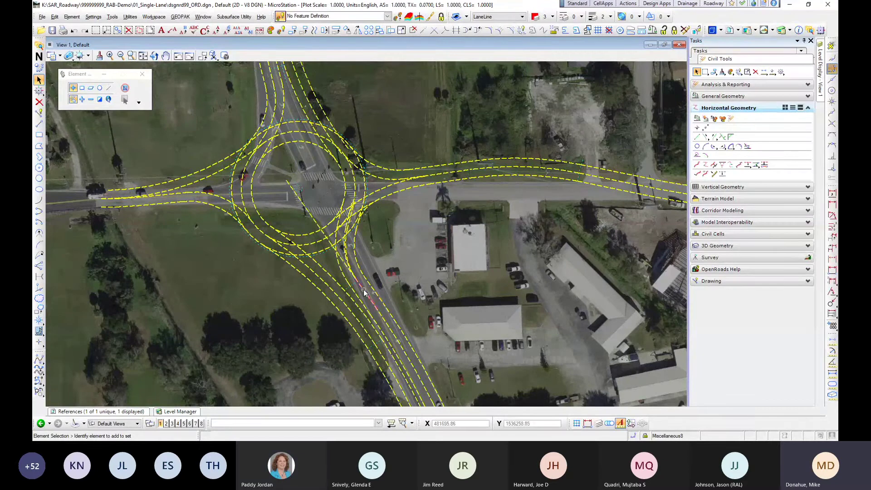
{"action": "middle_click_drag", "start_coordinate": [279, 203], "coordinate": [324, 333]}
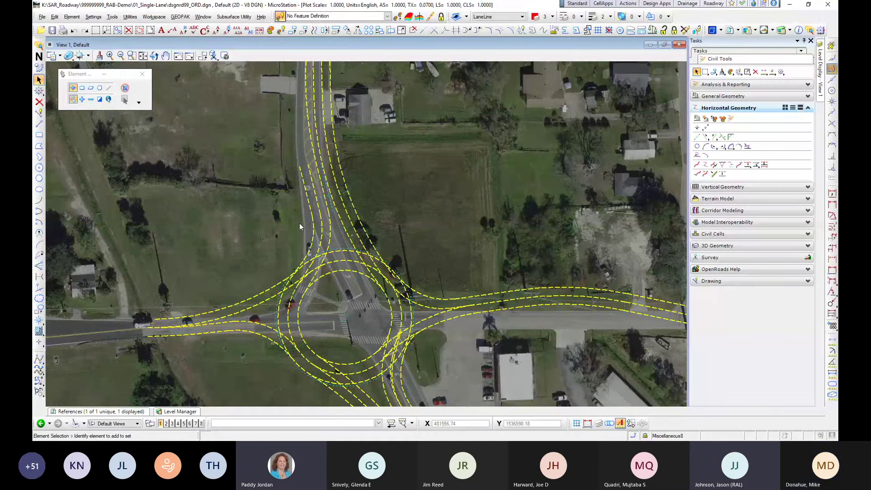
{"action": "middle_click_drag", "start_coordinate": [264, 236], "coordinate": [228, 198]}
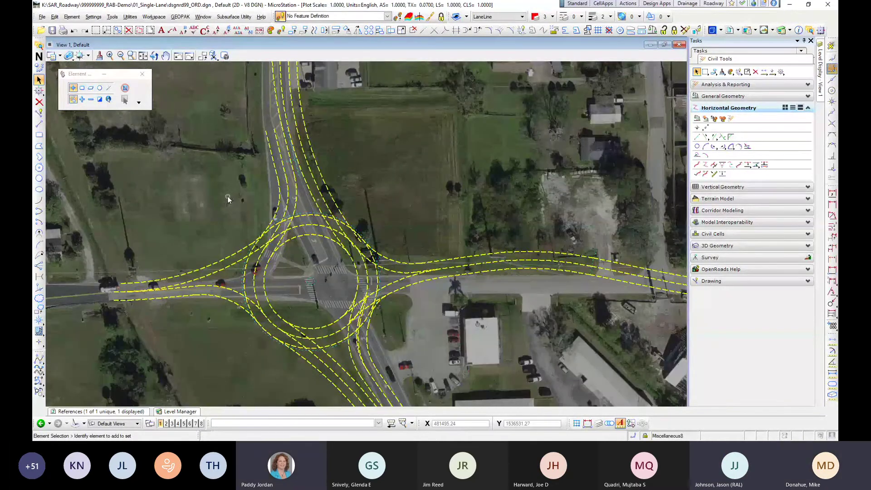
{"action": "scroll", "coordinate": [228, 199], "scroll_direction": "down", "scroll_amount": 1}
{"action": "scroll", "coordinate": [228, 199], "scroll_direction": "down", "scroll_amount": 1}
{"action": "middle_click_drag", "start_coordinate": [227, 199], "coordinate": [294, 180]}
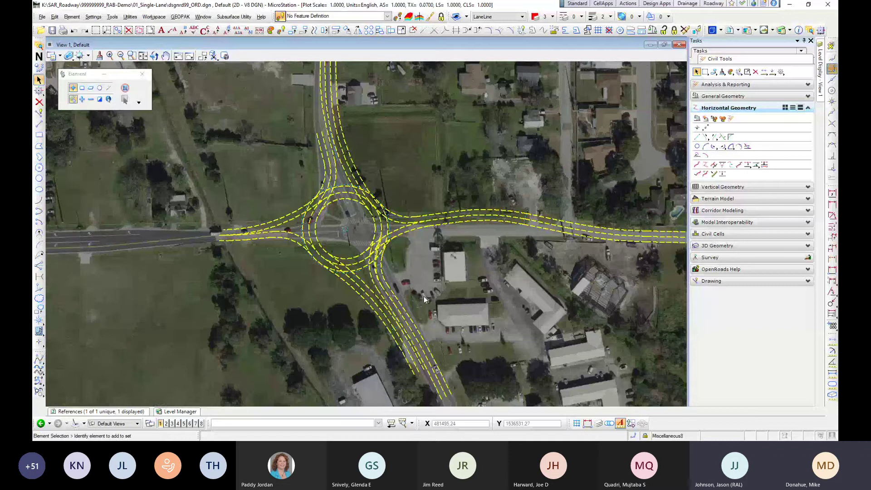
{"action": "scroll", "coordinate": [423, 296], "scroll_direction": "up", "scroll_amount": 2}
{"action": "middle_click_drag", "start_coordinate": [424, 295], "coordinate": [385, 268]}
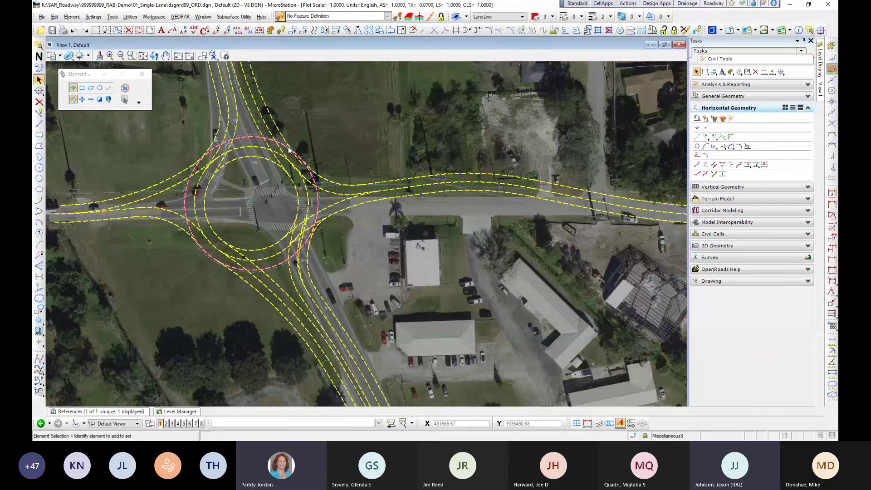
Step: Set Trim/Extend to Both for the fillet arc joining the southeast leg and the east leg
{"action": "scroll", "coordinate": [289, 150], "scroll_direction": "up", "scroll_amount": 3}
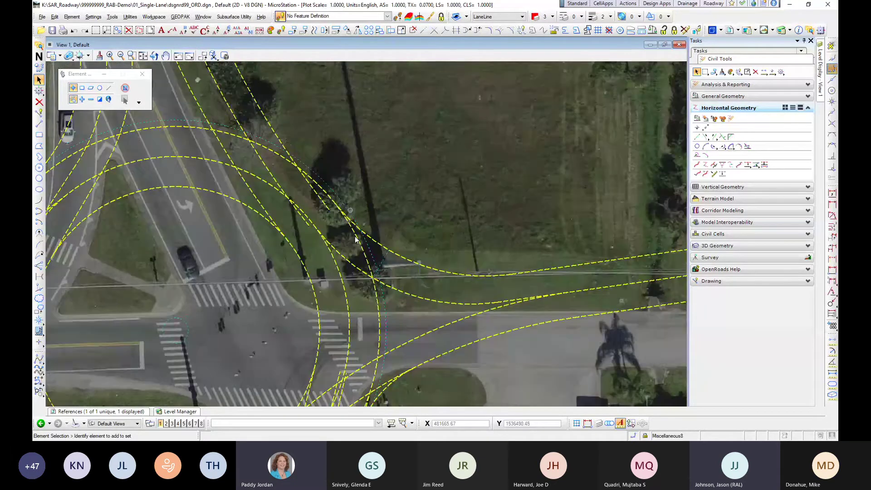
{"action": "scroll", "coordinate": [298, 119], "scroll_direction": "up", "scroll_amount": 2}
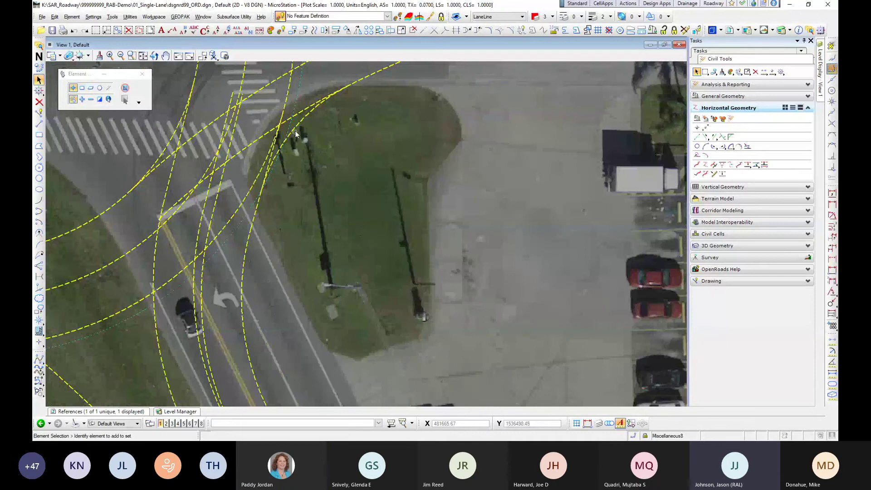
{"action": "left_click", "coordinate": [291, 134]}
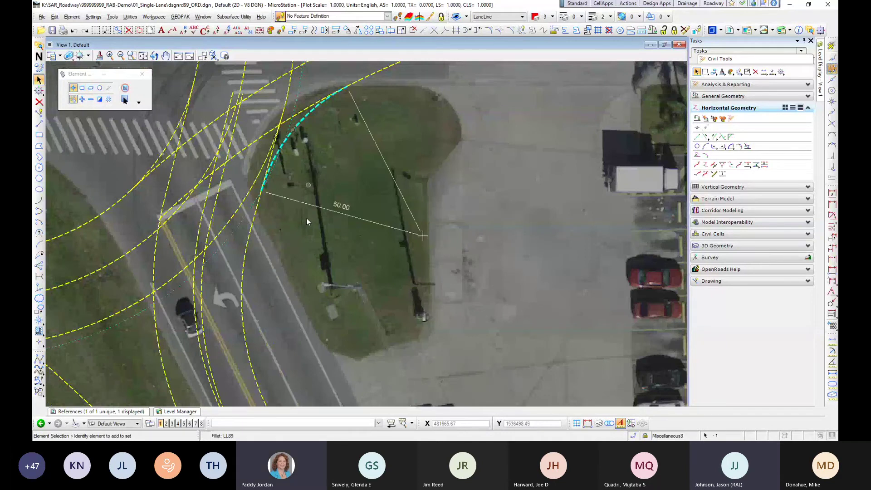
{"action": "scroll", "coordinate": [255, 274], "scroll_direction": "down", "scroll_amount": 1}
{"action": "scroll", "coordinate": [255, 274], "scroll_direction": "down", "scroll_amount": 1}
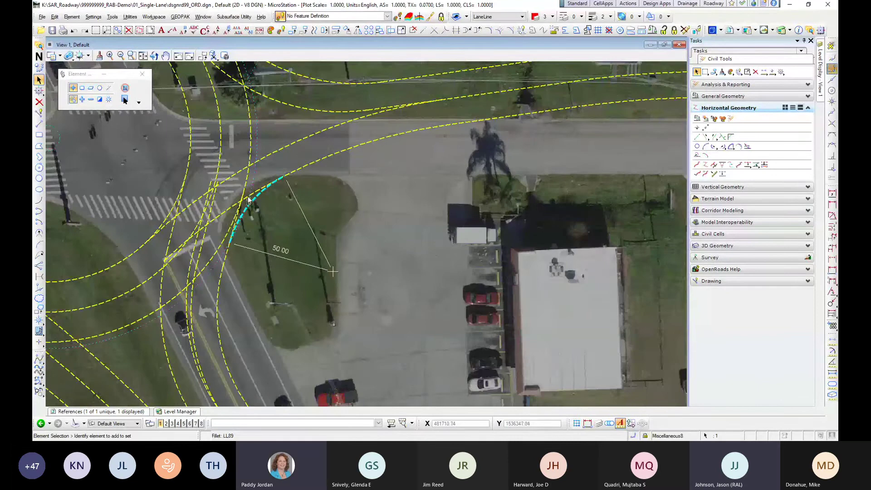
{"action": "left_click", "coordinate": [267, 188]}
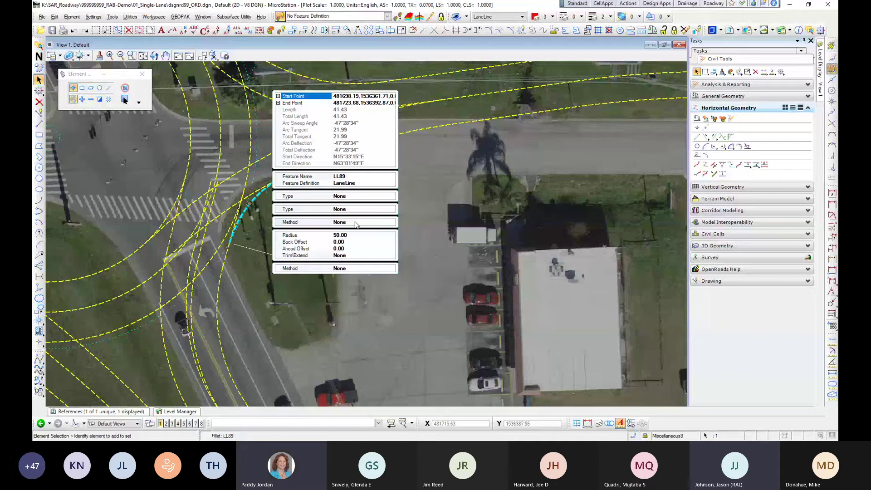
{"action": "left_click", "coordinate": [391, 255]}
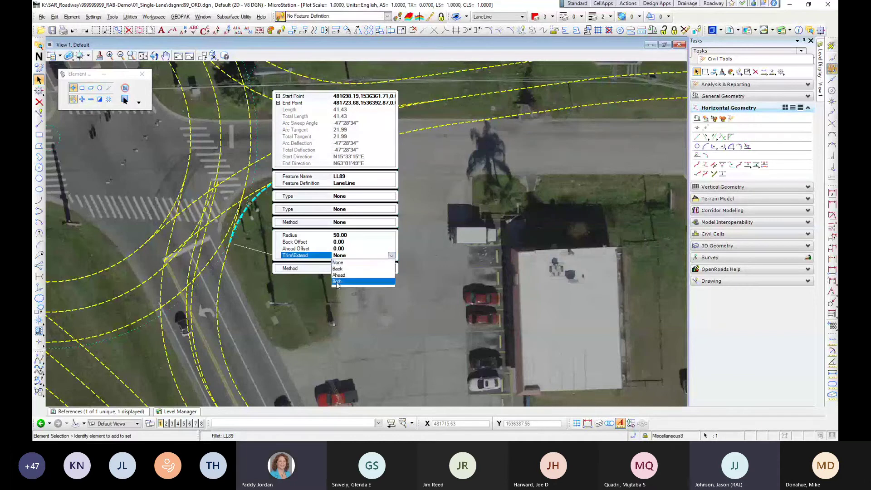
{"action": "left_click", "coordinate": [337, 282]}
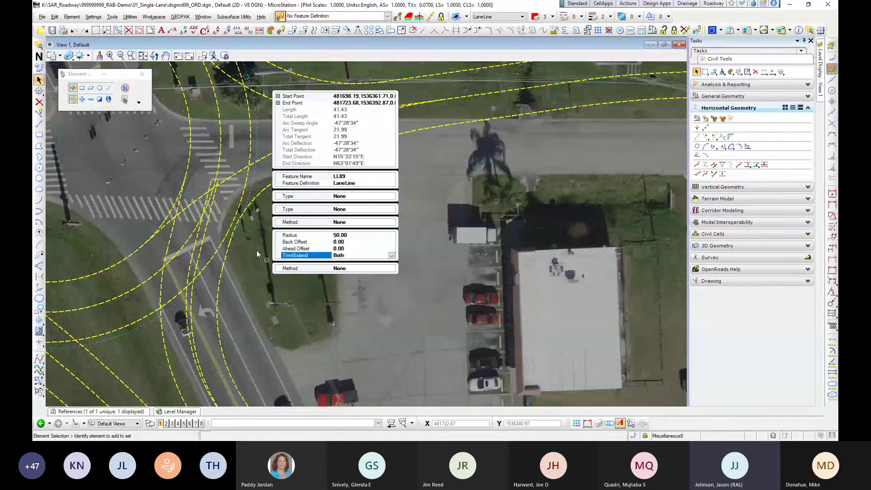
{"action": "scroll", "coordinate": [257, 251], "scroll_direction": "down", "scroll_amount": 2}
{"action": "middle_click_drag", "start_coordinate": [257, 251], "coordinate": [411, 237]}
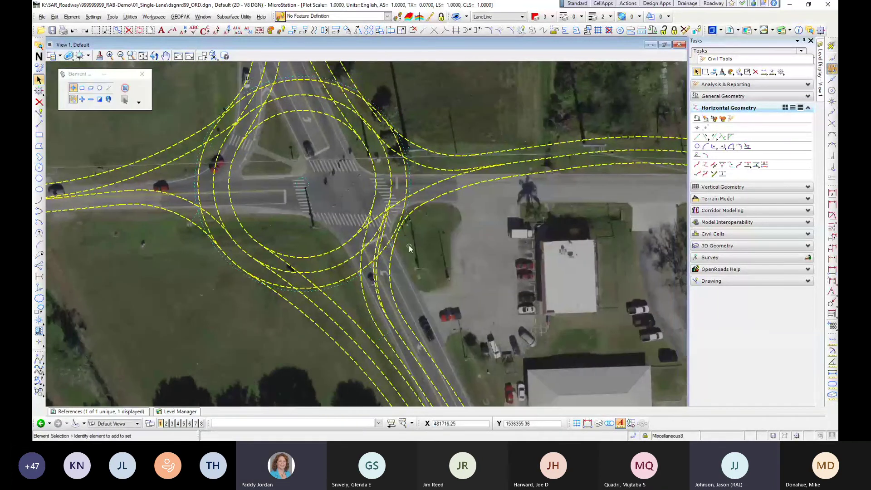
Step: Draw a line perpendicular from the southeast leg's western lane line, crossing the leg eastward to the grass corner island
{"action": "scroll", "coordinate": [429, 279], "scroll_direction": "up", "scroll_amount": 3}
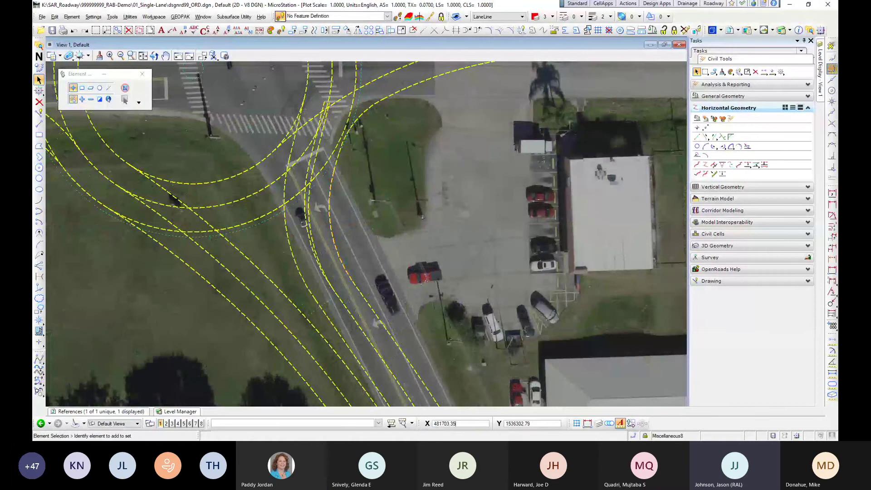
{"action": "left_click", "coordinate": [39, 123]}
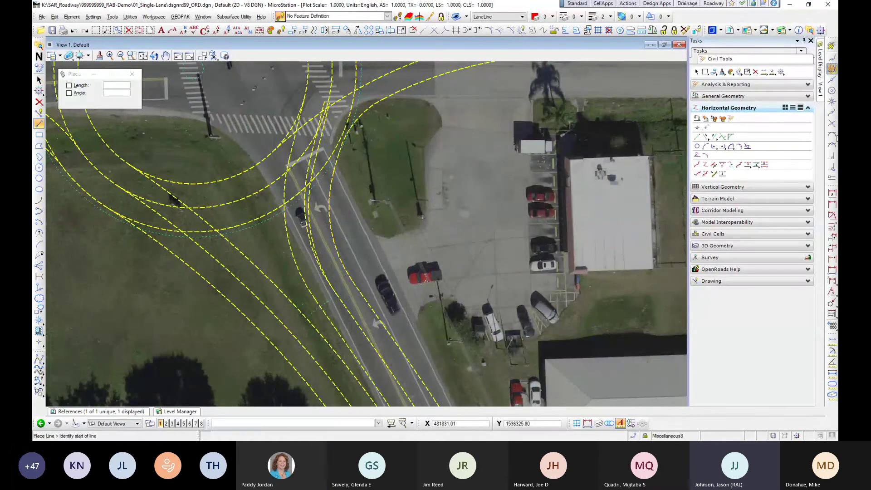
{"action": "left_click", "coordinate": [833, 156]}
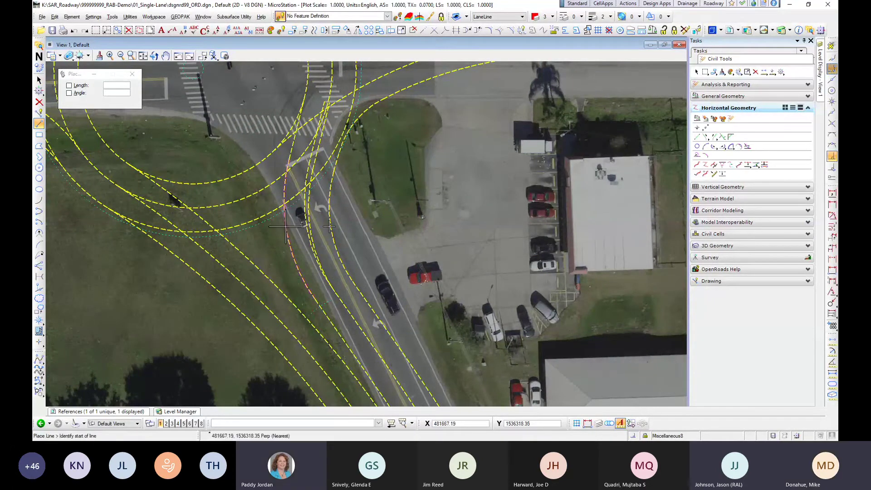
{"action": "left_click", "coordinate": [287, 221]}
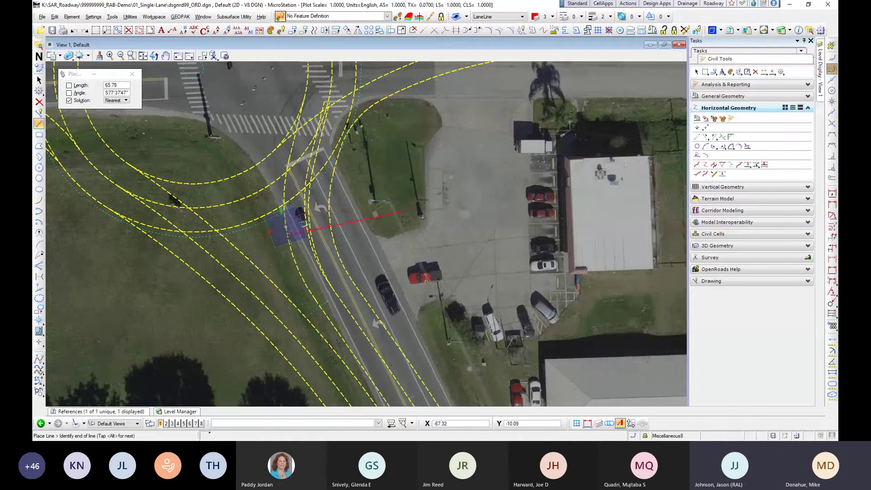
{"action": "left_click", "coordinate": [380, 207]}
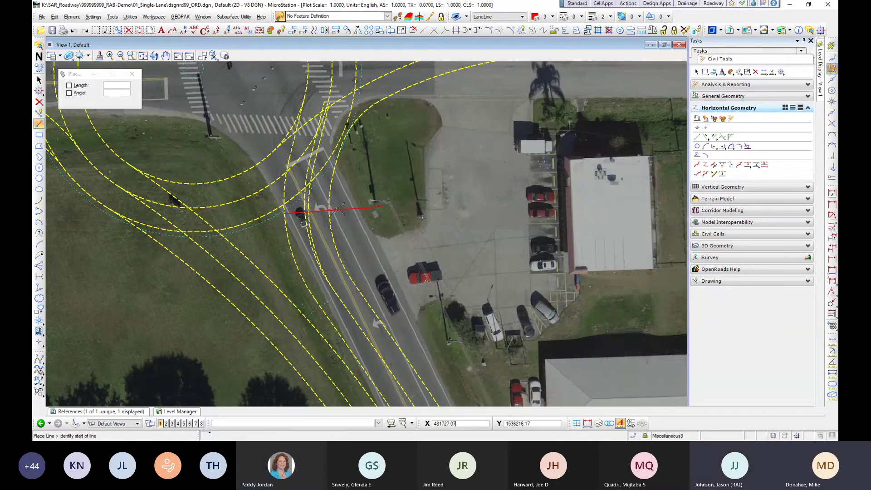
{"action": "middle_click_drag", "start_coordinate": [347, 152], "coordinate": [336, 228]}
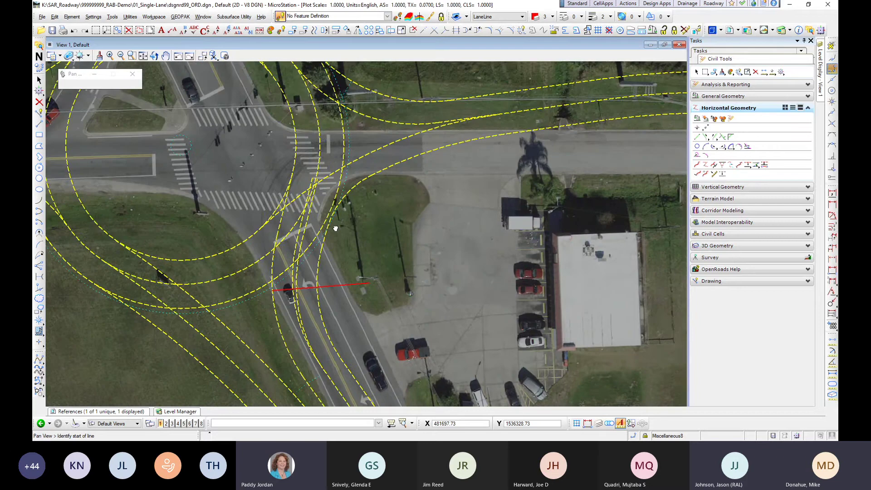
{"action": "key", "text": "Escape"}
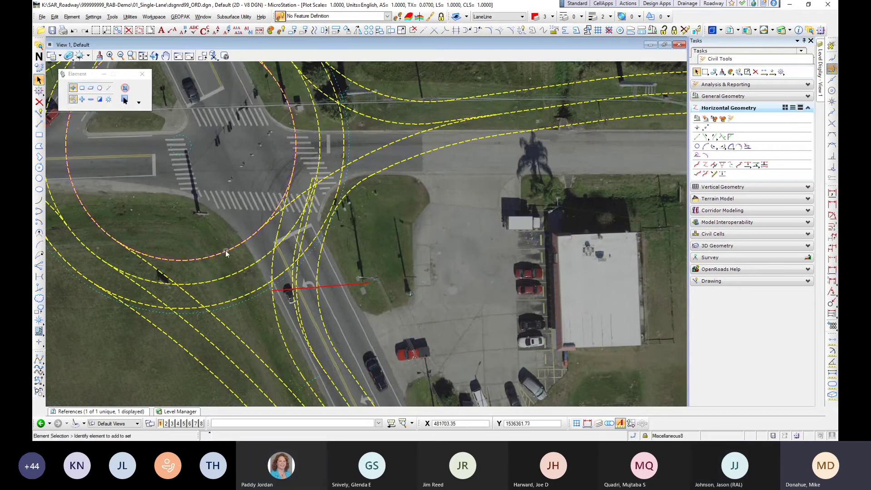
Step: Select the inner and outer roundabout circles to check their radii, and clear the selection
{"action": "left_click", "coordinate": [226, 252]}
{"action": "left_click", "coordinate": [257, 290], "text": "ctrl"}
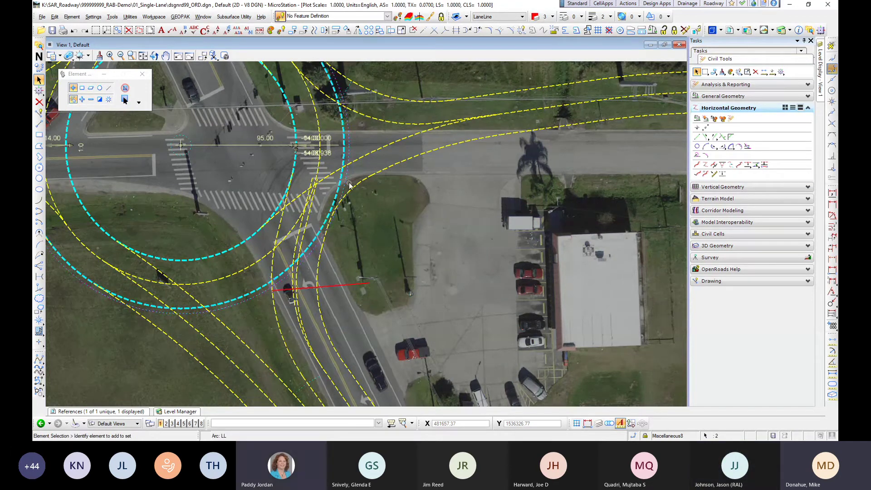
{"action": "left_click", "coordinate": [404, 211]}
Step: Draw a second line perpendicular from the east leg's middle lane line, running southeast into the grass corner island
{"action": "left_click", "coordinate": [39, 124]}
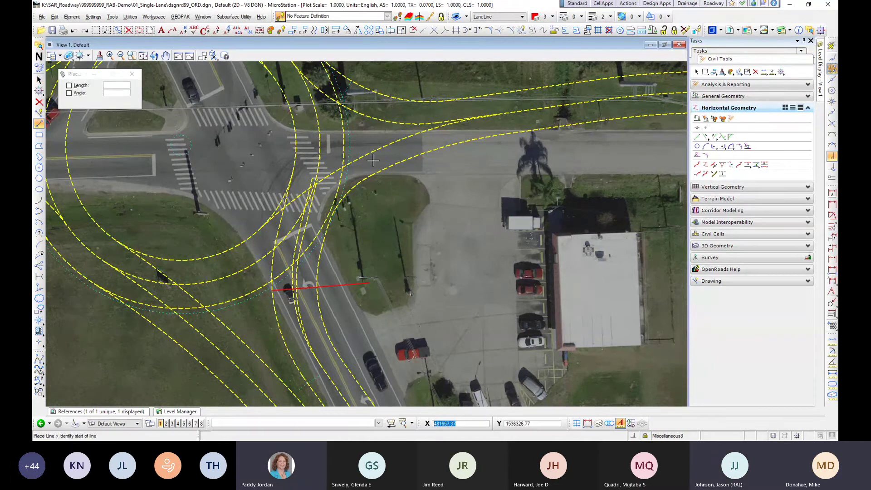
{"action": "left_click", "coordinate": [352, 155]}
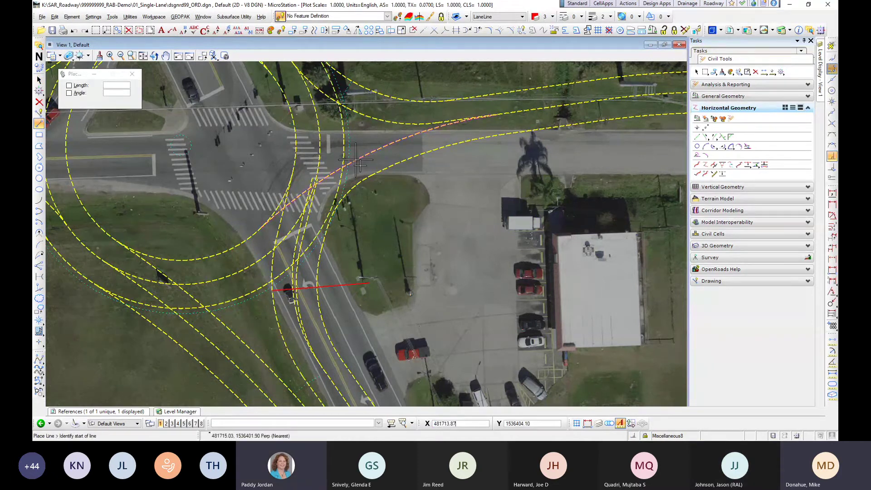
{"action": "left_click", "coordinate": [390, 237]}
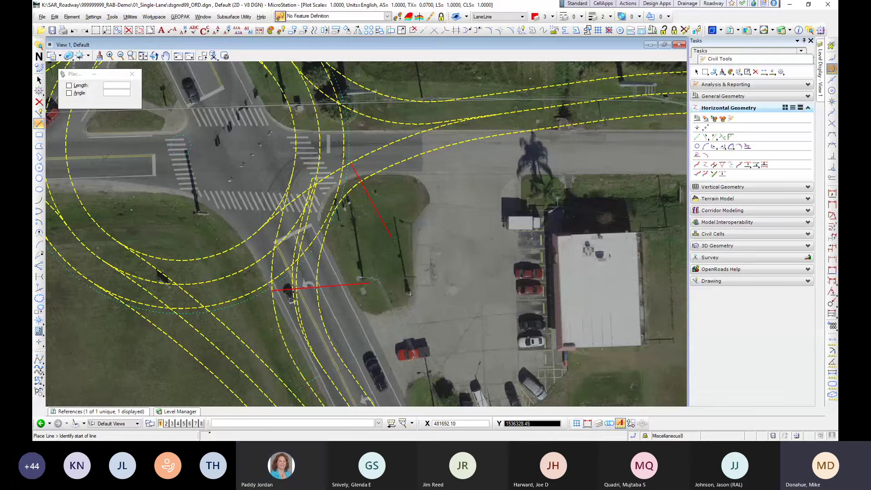
Step: Place an arc by start, end and mid points between the two perpendicular lines, curving along the grass corner's western edge
{"action": "left_click", "coordinate": [39, 199]}
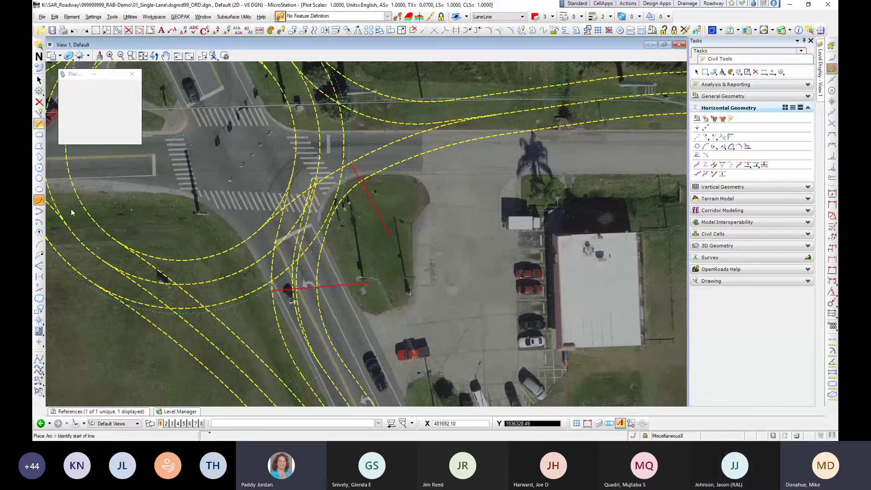
{"action": "left_click", "coordinate": [321, 283]}
{"action": "left_click", "coordinate": [118, 86]}
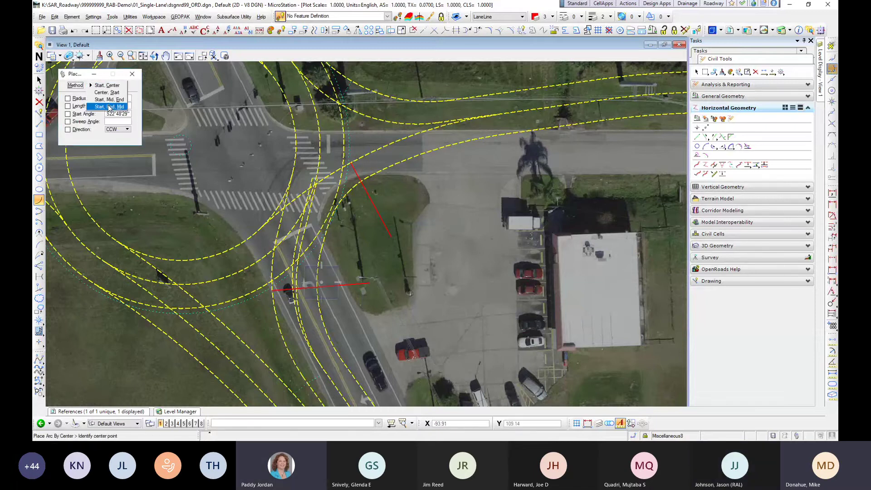
{"action": "left_click", "coordinate": [109, 107]}
{"action": "left_click", "coordinate": [324, 282]}
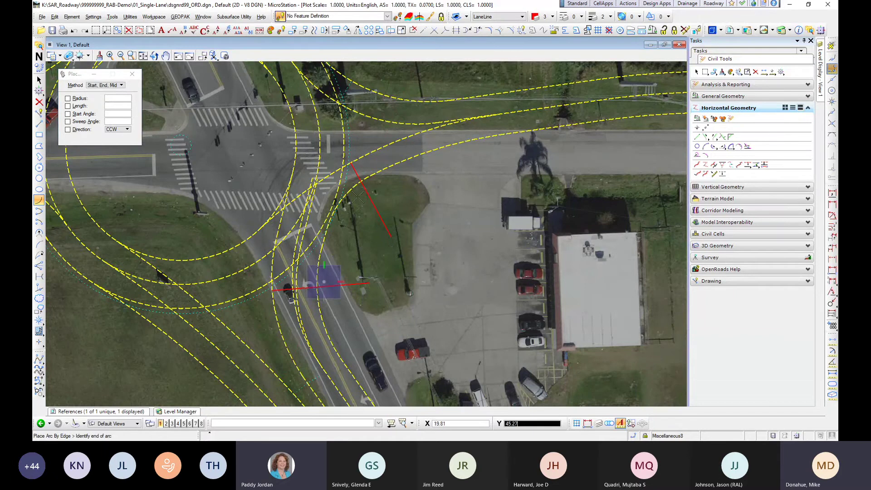
{"action": "left_click", "coordinate": [362, 191]}
{"action": "left_click", "coordinate": [339, 217]}
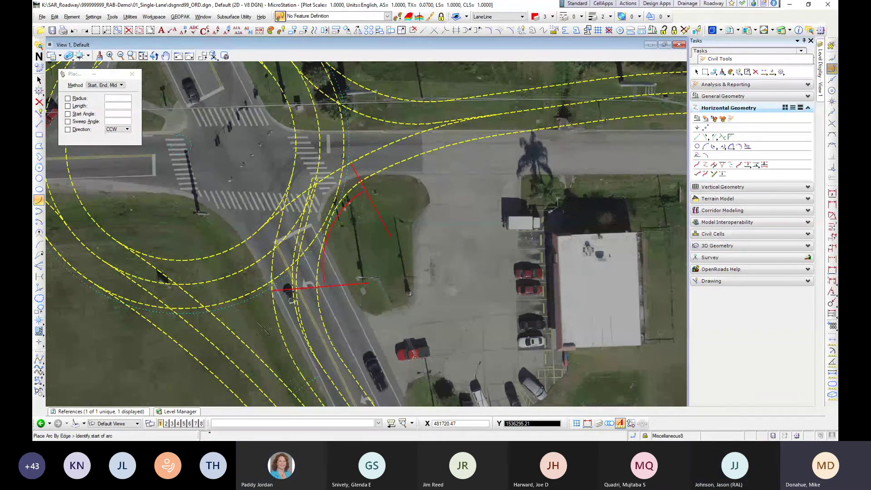
Step: Draw three connected line segments from west of the southeast leg, northeast through the grass corner, and northwest across the east leg
{"action": "left_click", "coordinate": [39, 124]}
{"action": "left_click", "coordinate": [254, 321]}
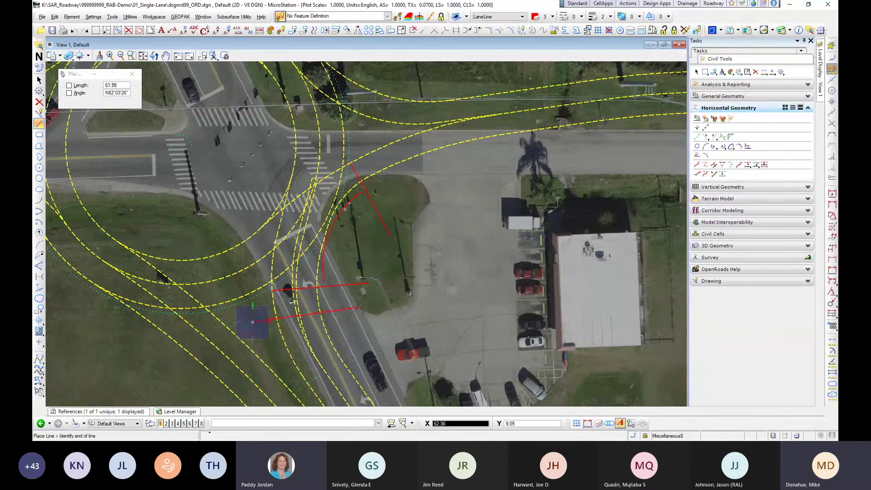
{"action": "left_click", "coordinate": [359, 308]}
{"action": "left_click", "coordinate": [399, 216]}
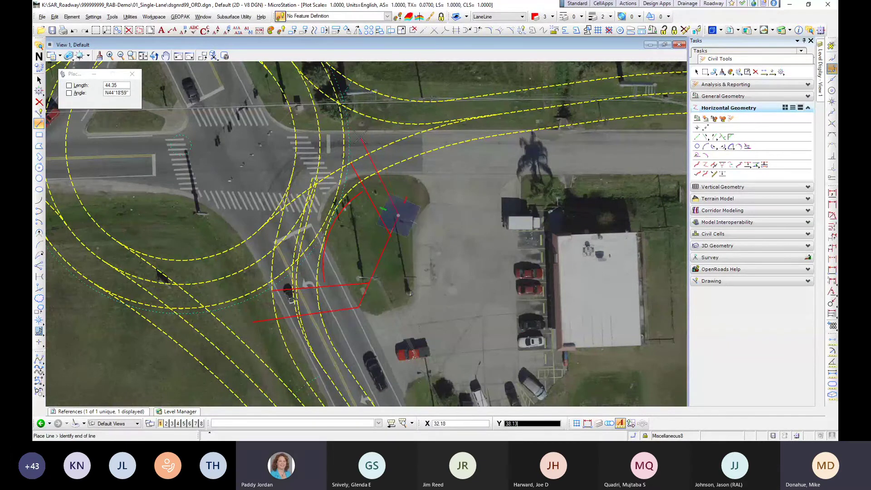
{"action": "left_click", "coordinate": [362, 139]}
{"action": "right_click", "coordinate": [362, 138]}
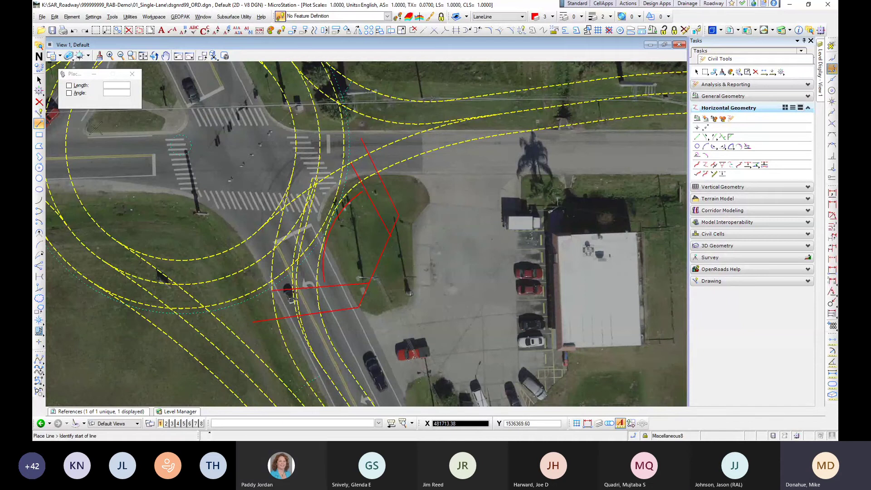
Step: Delete the red sketch arc and all the red limit lines around the southeast grass corner
{"action": "left_click", "coordinate": [39, 102]}
{"action": "left_click", "coordinate": [358, 196]}
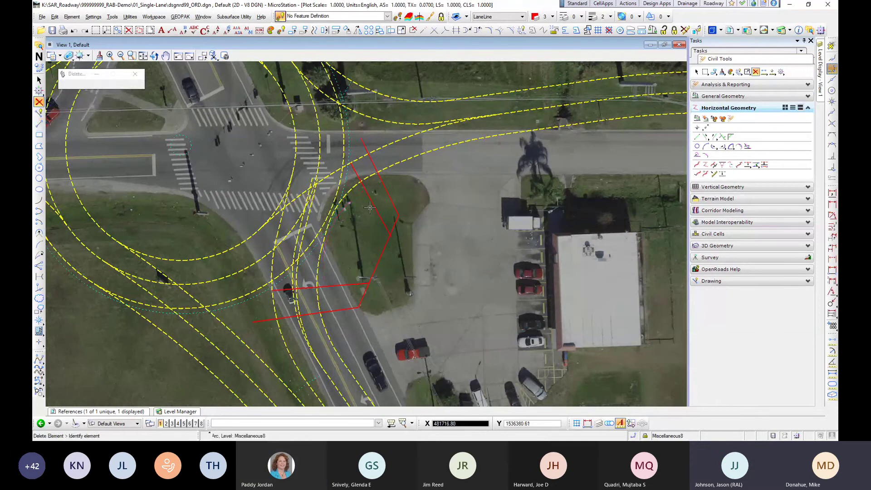
{"action": "left_click", "coordinate": [372, 203]}
{"action": "left_click", "coordinate": [393, 201]}
{"action": "left_click", "coordinate": [342, 285]}
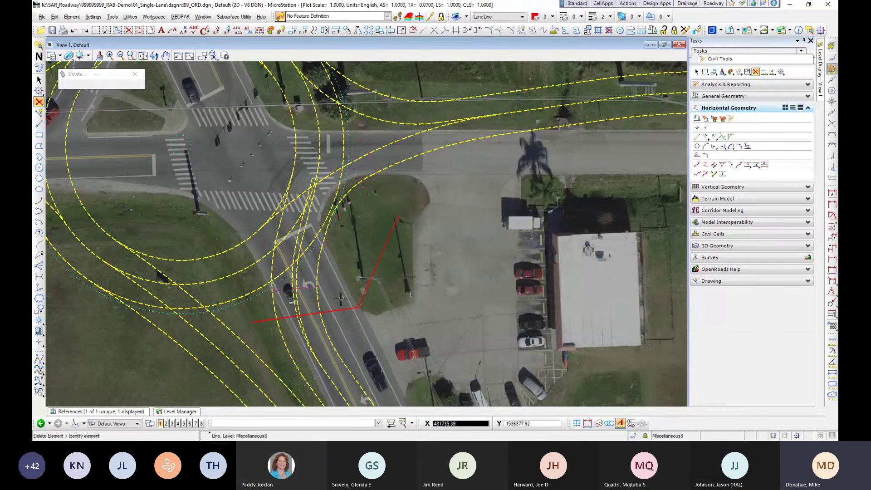
{"action": "left_click", "coordinate": [343, 310]}
{"action": "left_click", "coordinate": [367, 288]}
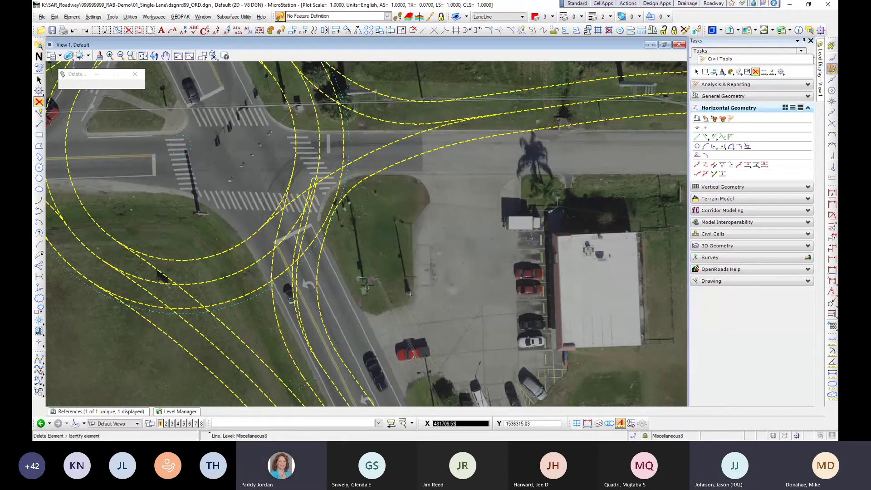
Step: Set the LaneLine level's line style to 0 so the roundabout linework is drawn solid
{"action": "scroll", "coordinate": [366, 260], "scroll_direction": "down", "scroll_amount": 6}
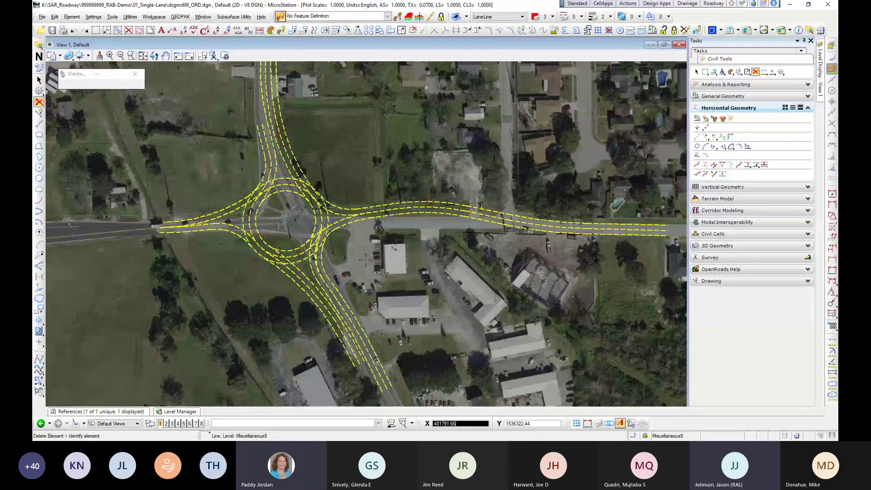
{"action": "left_click", "coordinate": [178, 411]}
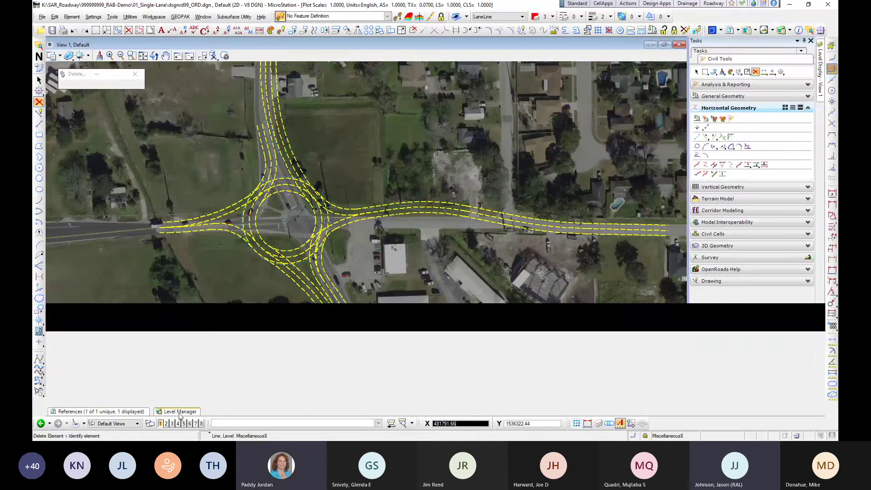
{"action": "left_click", "coordinate": [240, 355]}
{"action": "scroll", "coordinate": [243, 378], "scroll_direction": "up", "scroll_amount": 1}
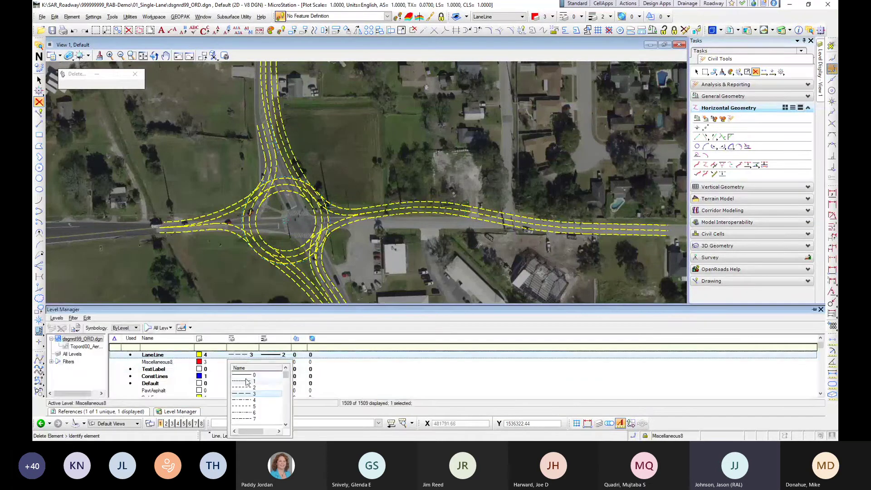
{"action": "left_click", "coordinate": [246, 376]}
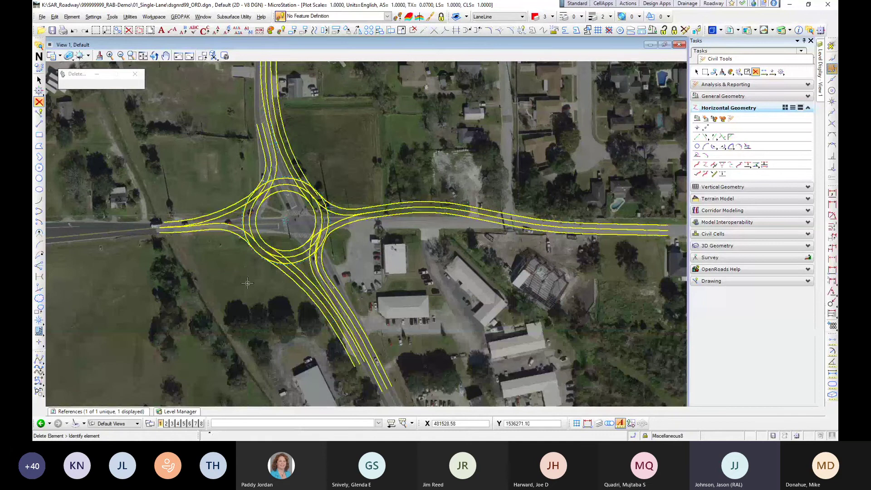
{"action": "left_click", "coordinate": [39, 79]}
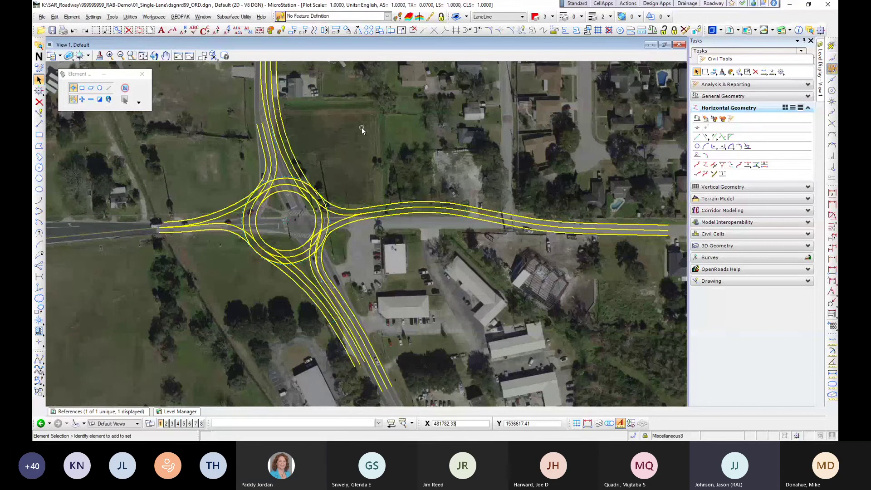
Step: Bring the boxed presenter contact text east of the aerial image into view
{"action": "middle_click_drag", "start_coordinate": [346, 130], "coordinate": [364, 159]}
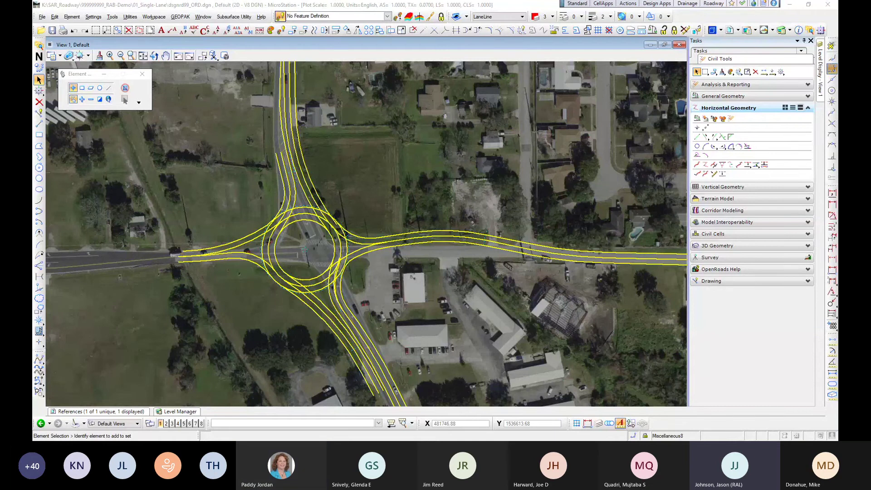
{"action": "scroll", "coordinate": [381, 123], "scroll_direction": "down", "scroll_amount": 2}
{"action": "right_click", "coordinate": [275, 181]}
{"action": "left_click", "coordinate": [264, 161]}
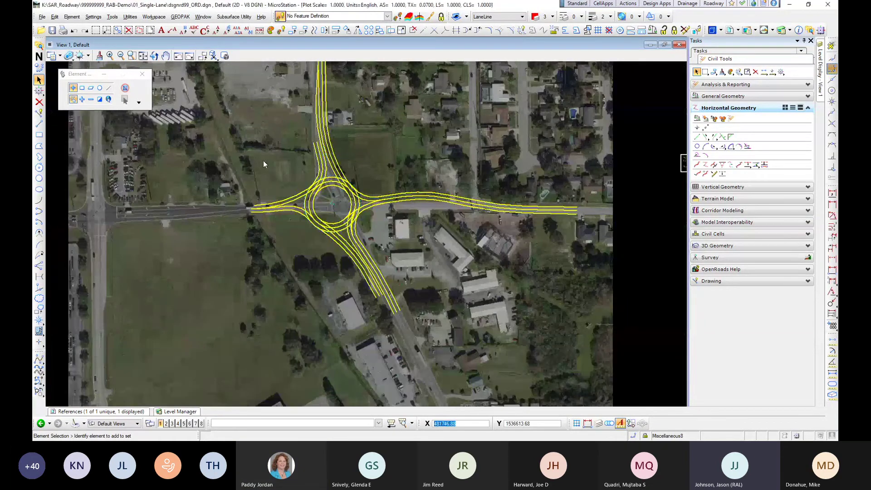
{"action": "middle_click_drag", "start_coordinate": [671, 157], "coordinate": [392, 165]}
{"action": "scroll", "coordinate": [481, 162], "scroll_direction": "up", "scroll_amount": 6}
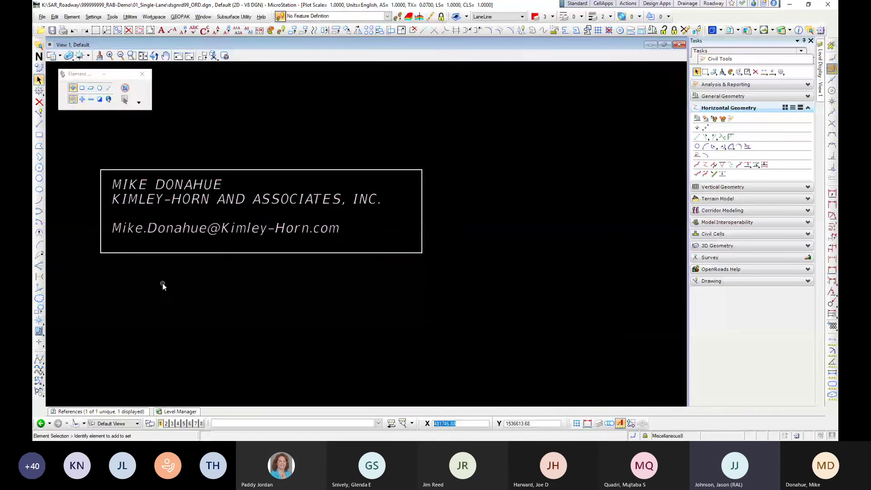
{"action": "middle_click_drag", "start_coordinate": [163, 287], "coordinate": [207, 300]}
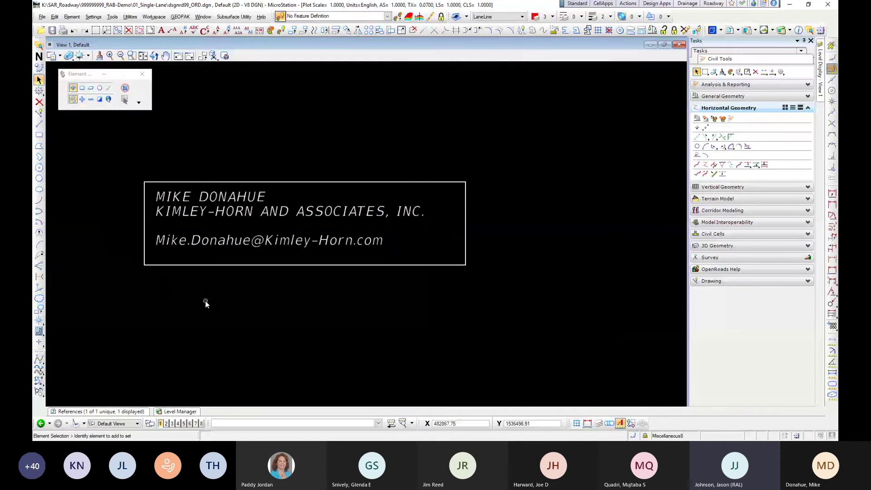